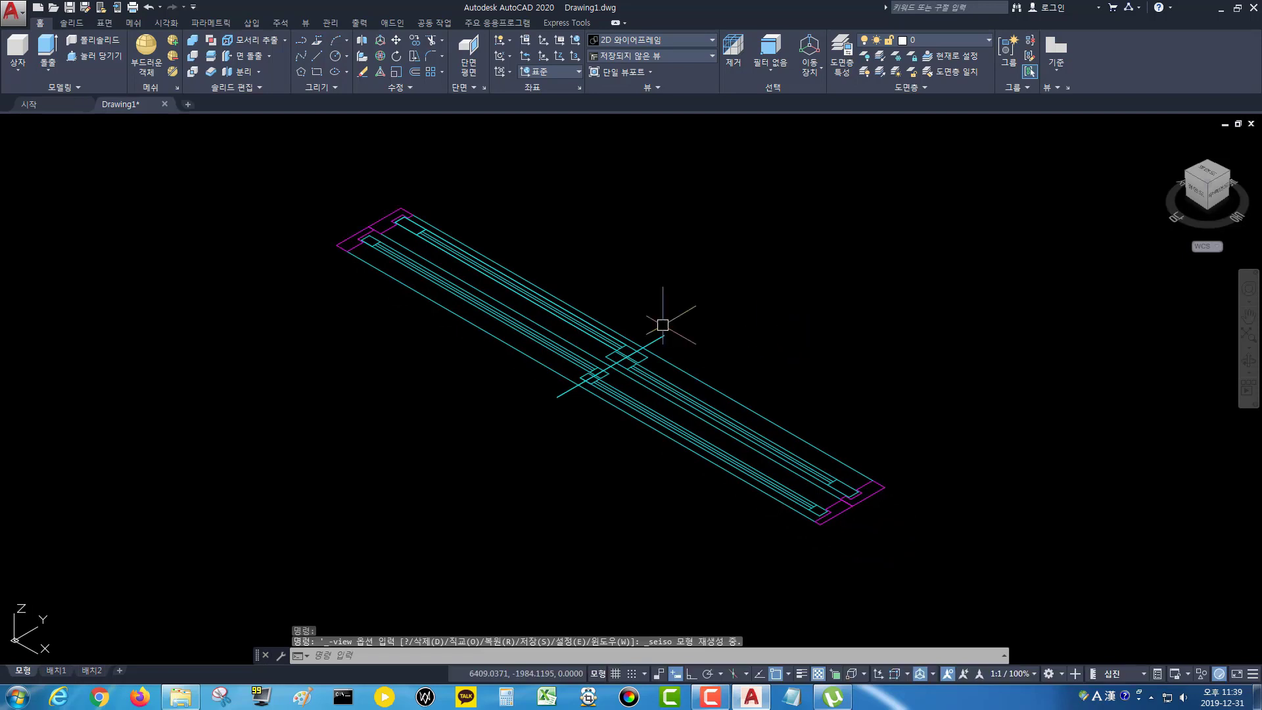
- Copy the left sash of the rear track, including both end stiles and its lines, straight out in front of the window frame with ortho on
key("Escape")
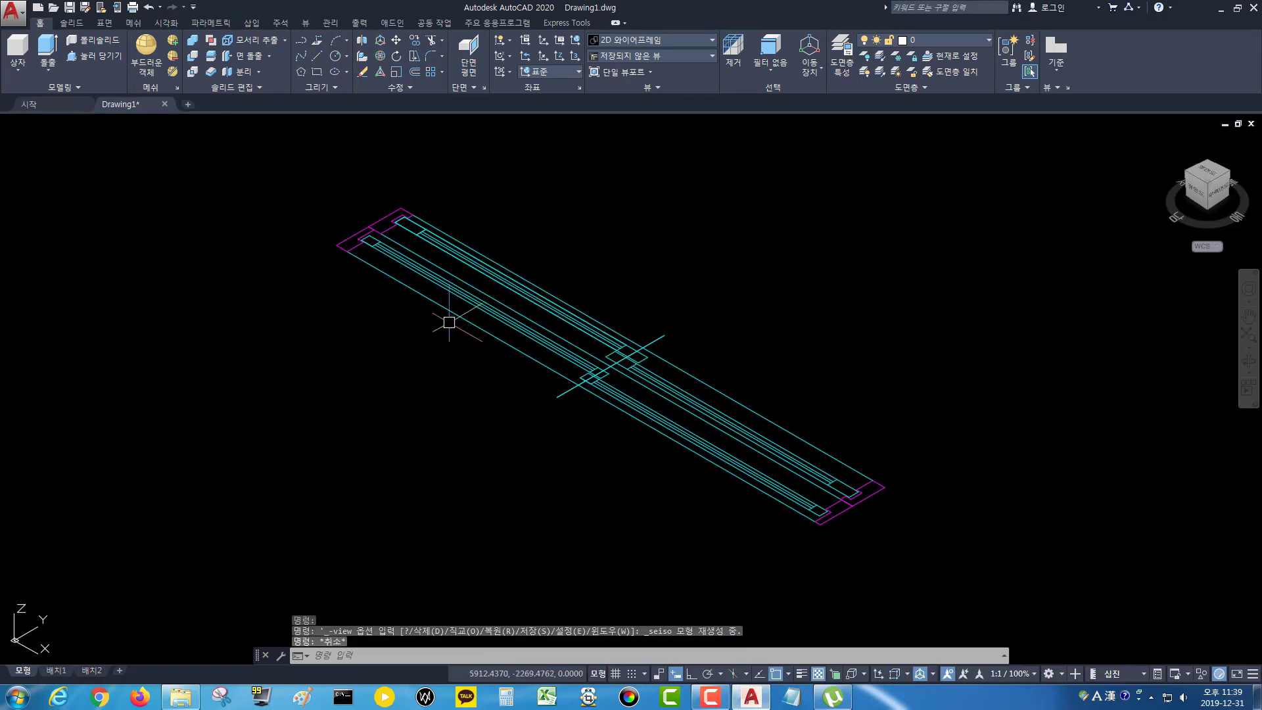
scroll(427, 316, "up", 2)
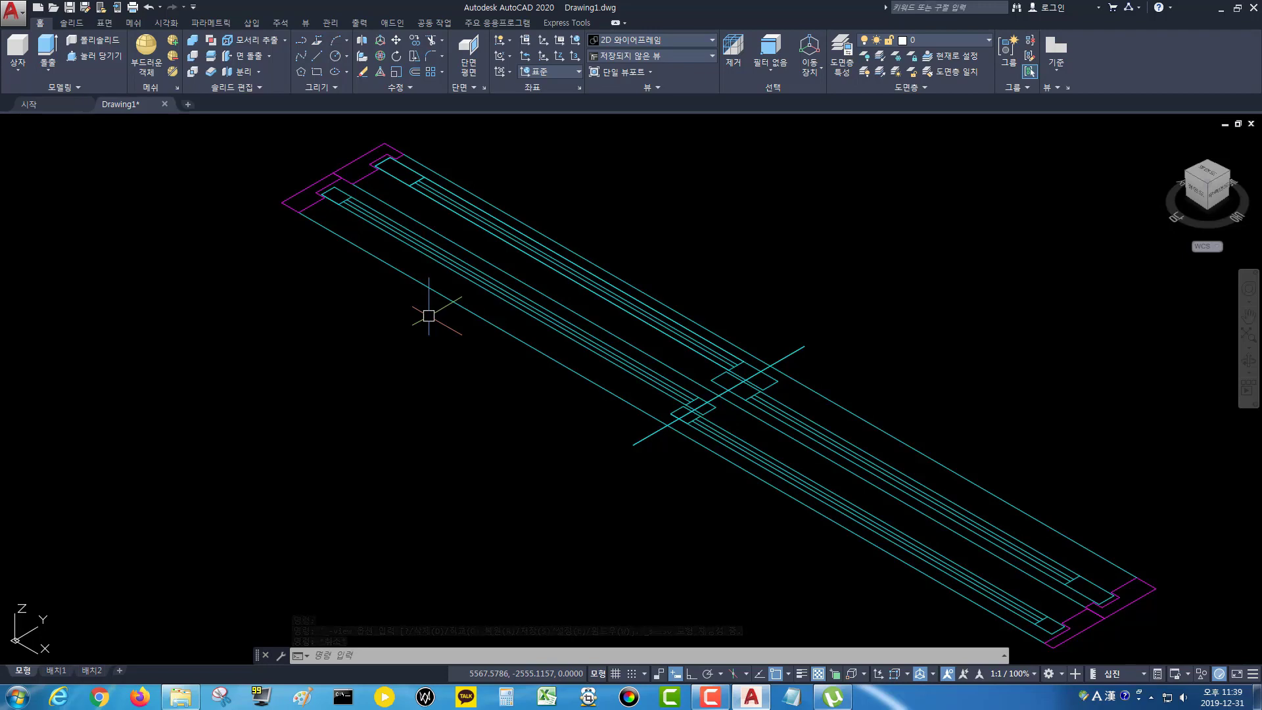
type("o")
key("Return")
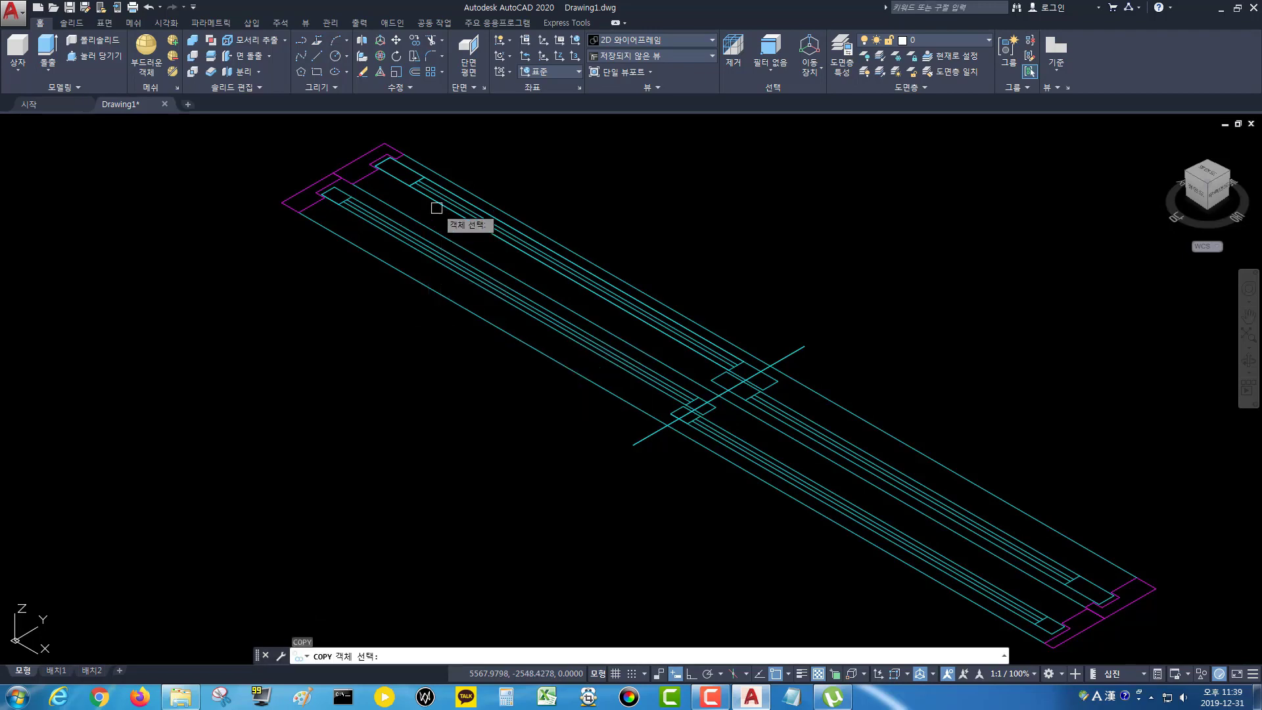
left_click(417, 176)
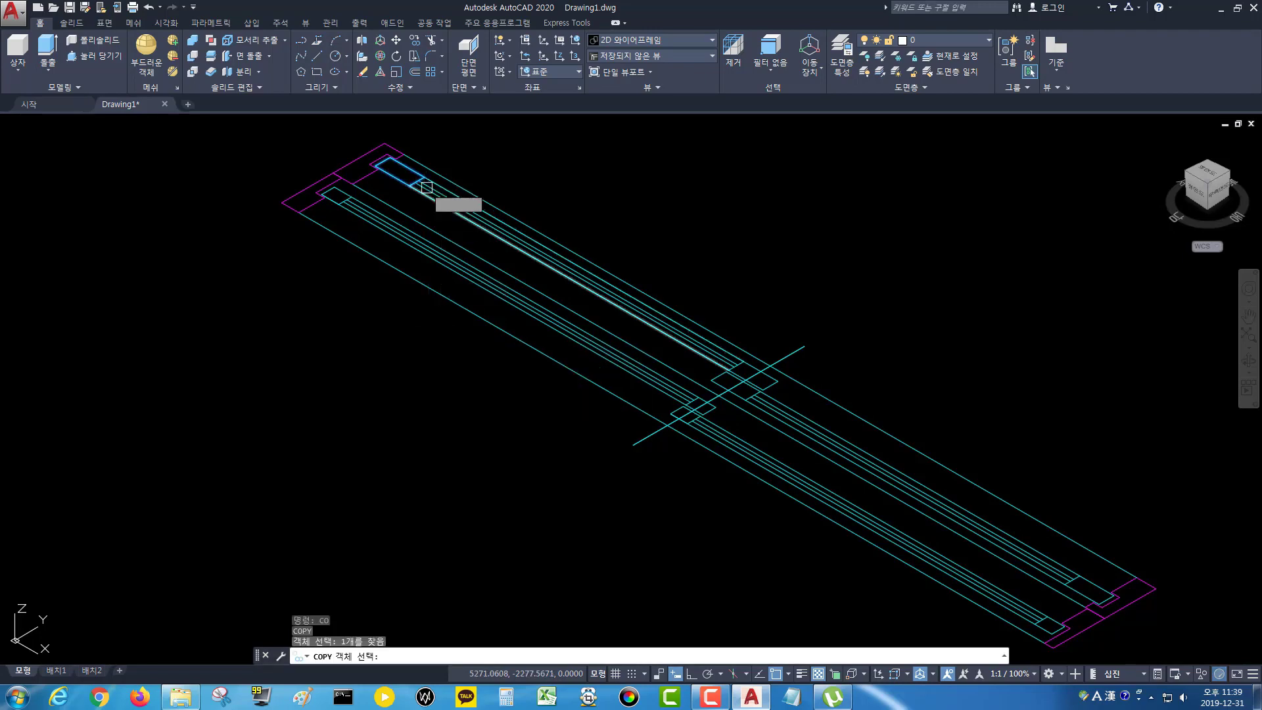
scroll(434, 187, "up", 5)
left_click(468, 164)
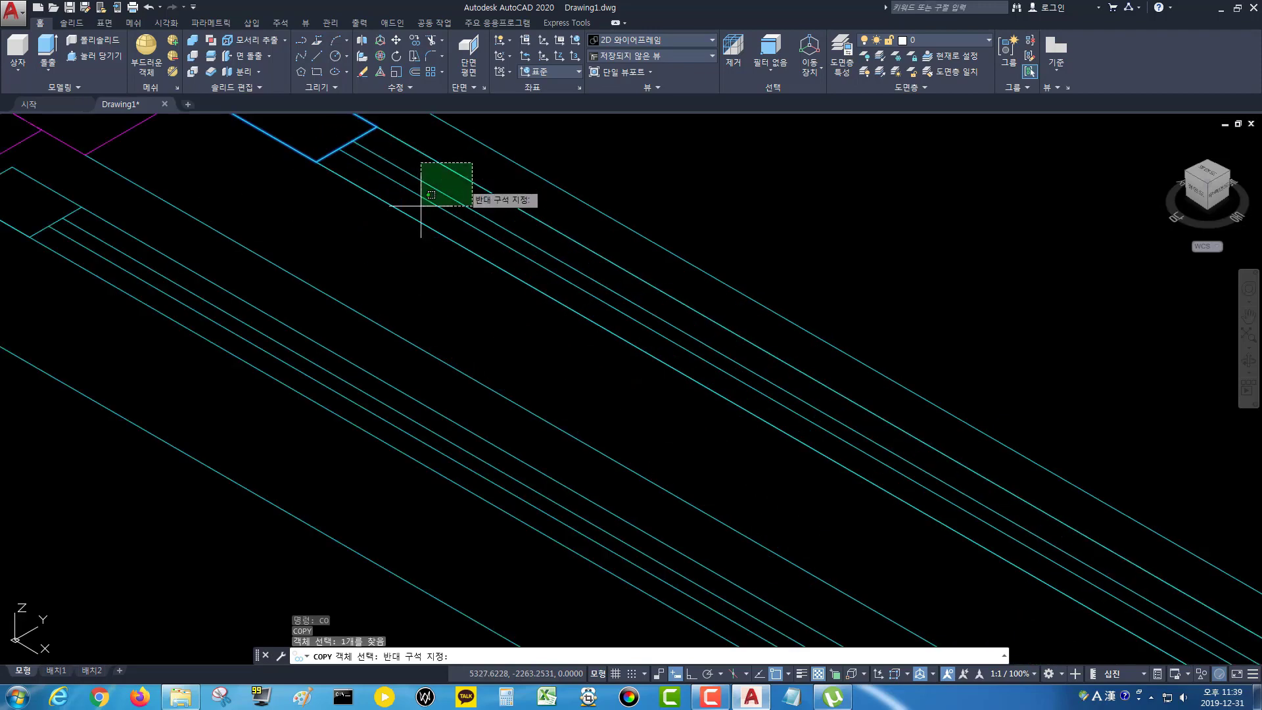
left_click(366, 225)
scroll(506, 299, "down", 5)
scroll(763, 434, "up", 4)
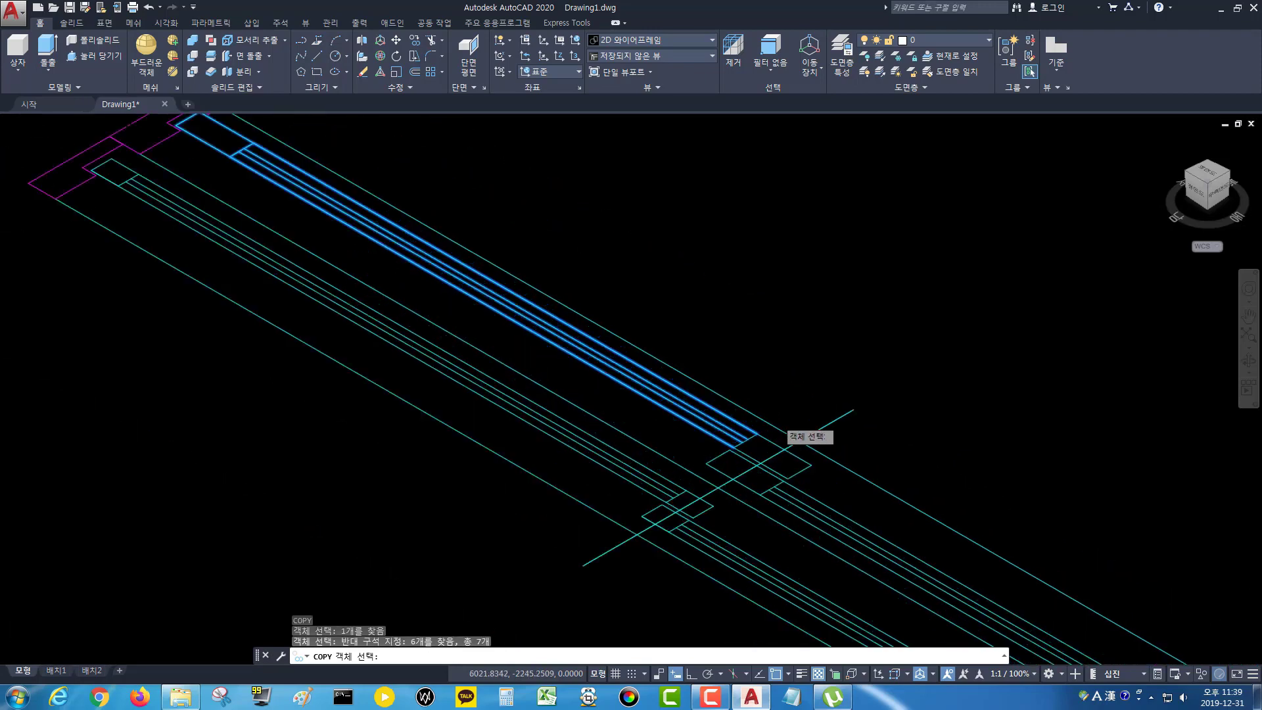
left_click(756, 445)
scroll(597, 349, "down", 5)
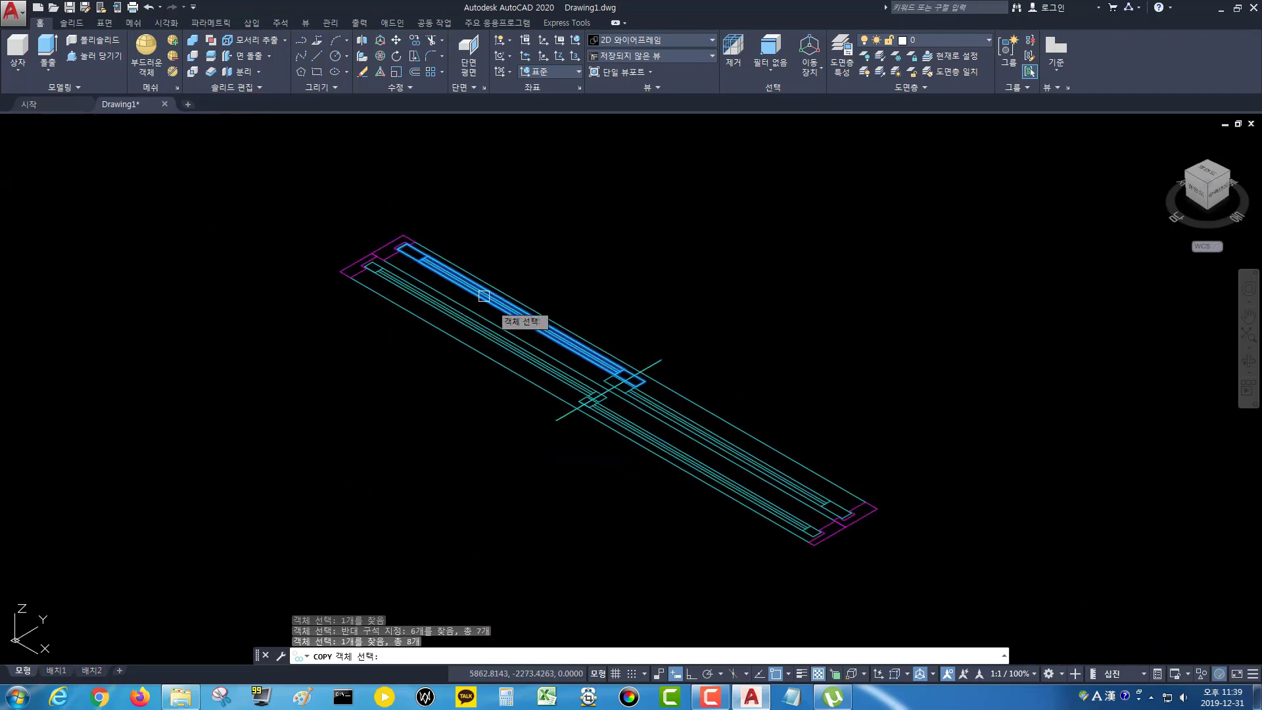
key("Return")
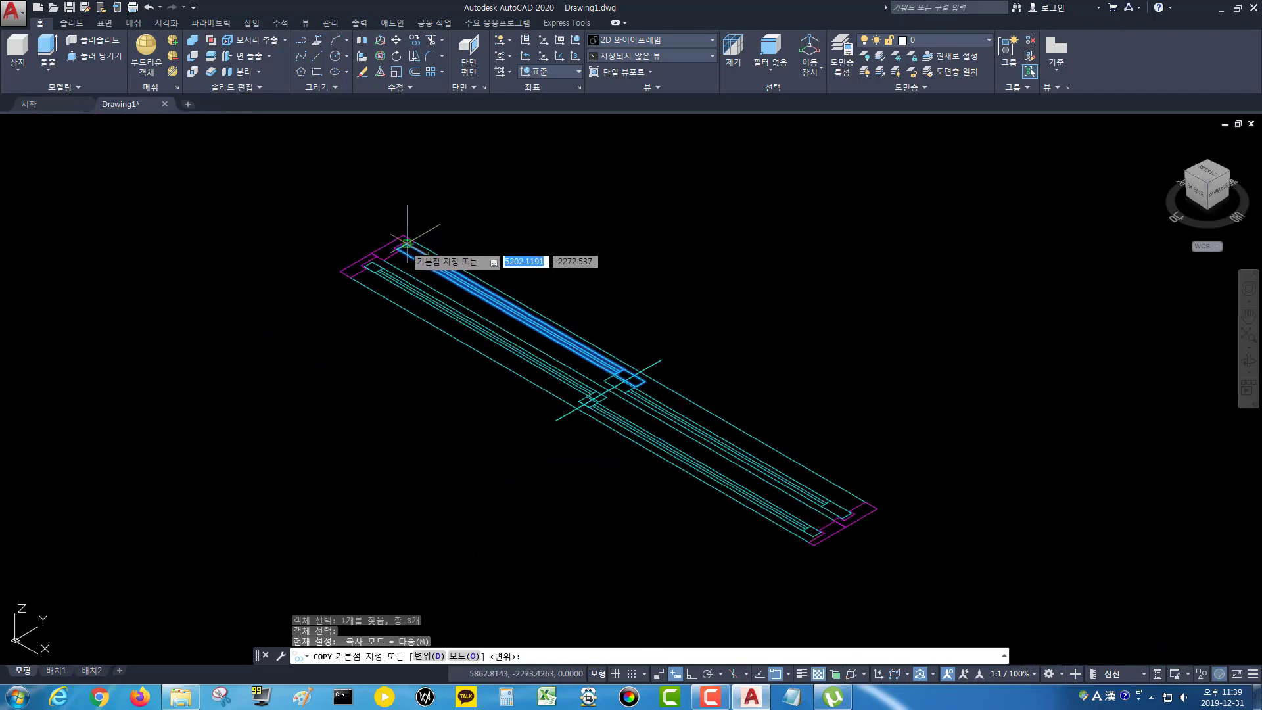
scroll(406, 243, "up", 4)
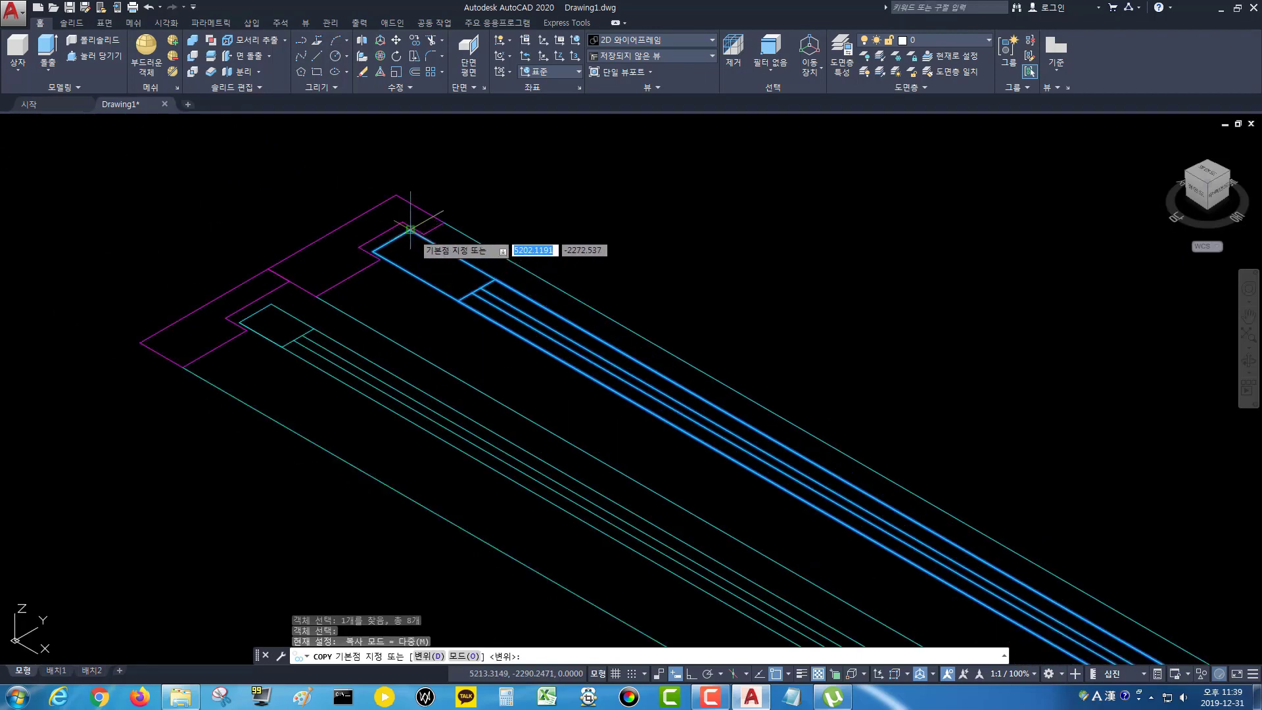
left_click(410, 230)
scroll(295, 289, "up", 3)
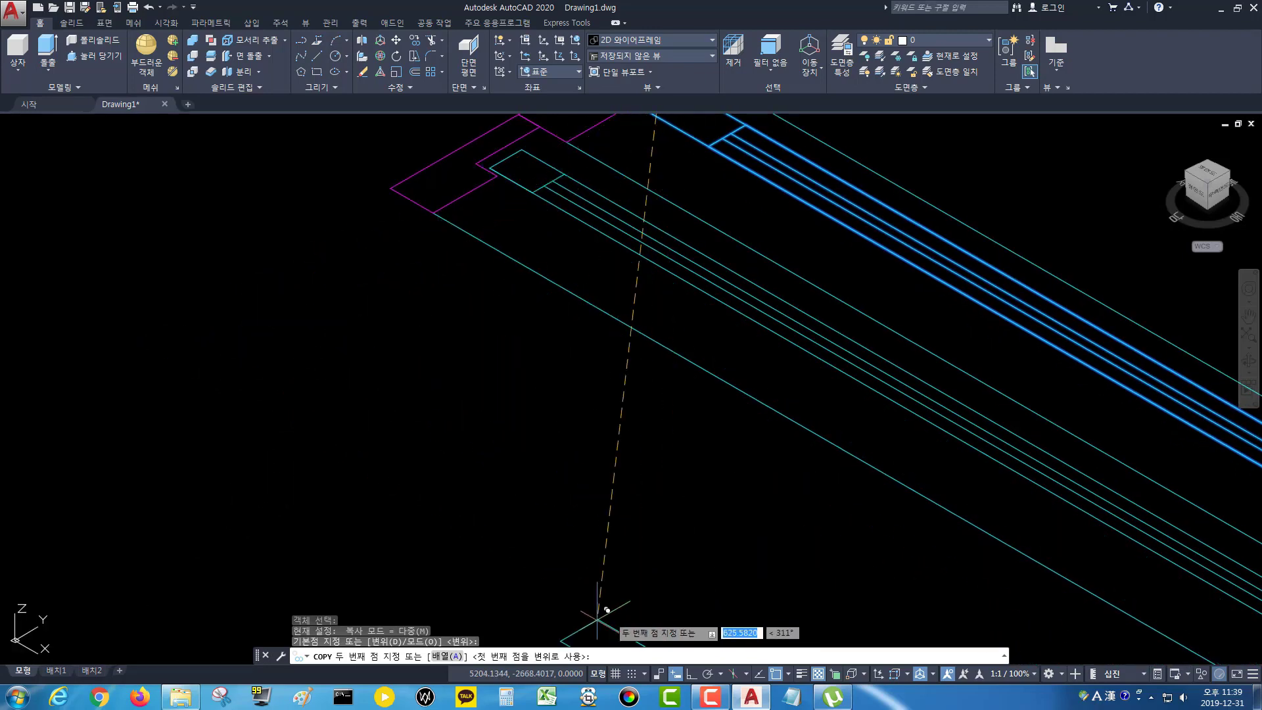
scroll(363, 355, "down", 5)
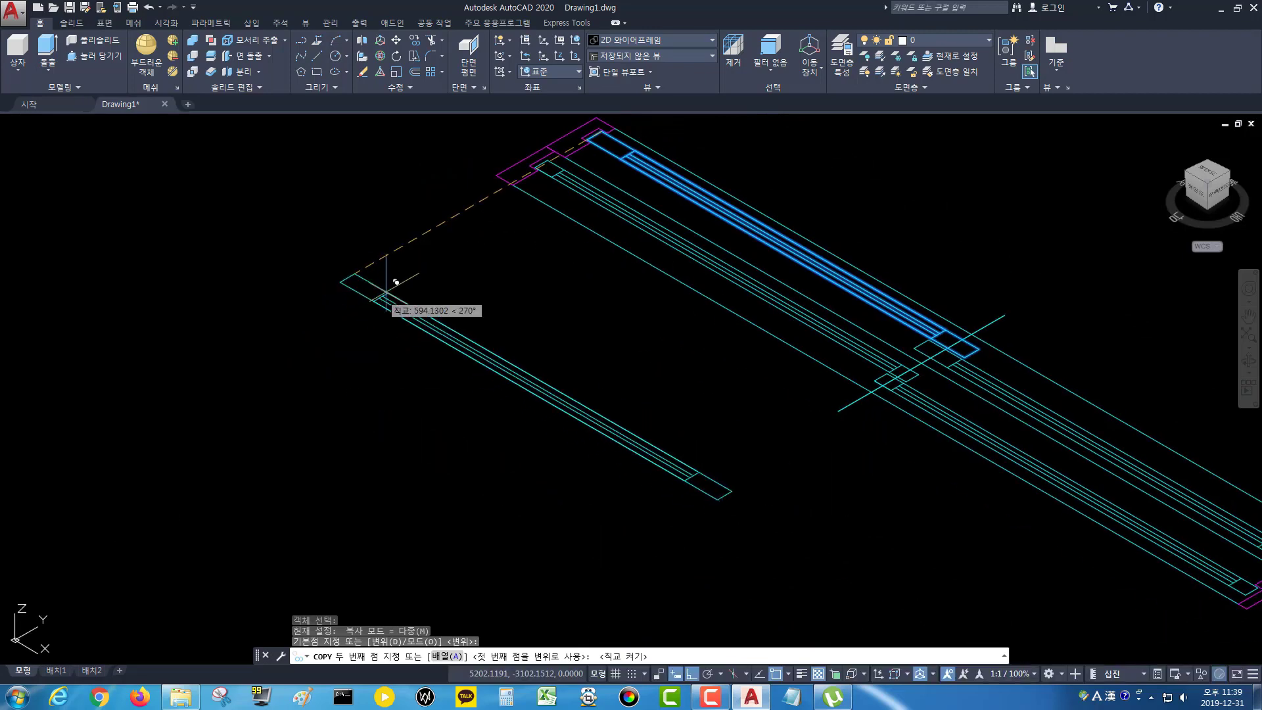
left_click(519, 245)
key("Return")
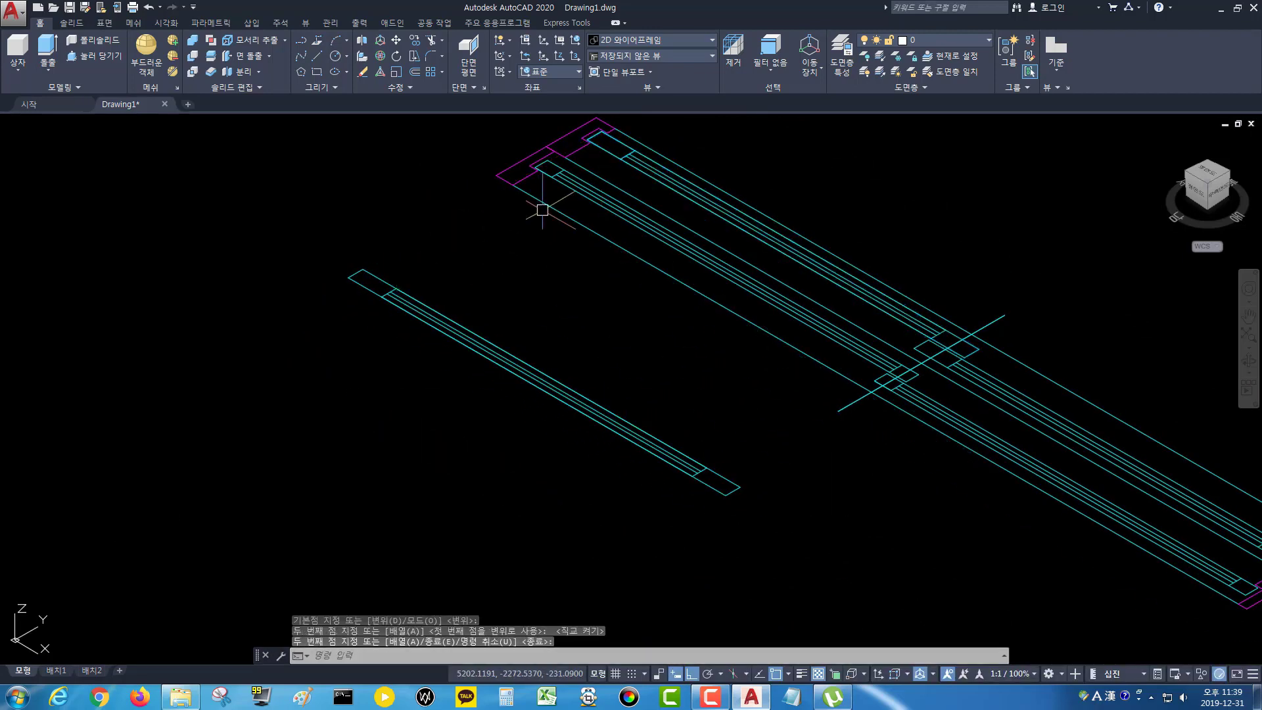
- Copy the left sash of the front track, with both end stiles and its lines, out in front of the first copied sash
scroll(544, 204, "up", 5)
key("Return")
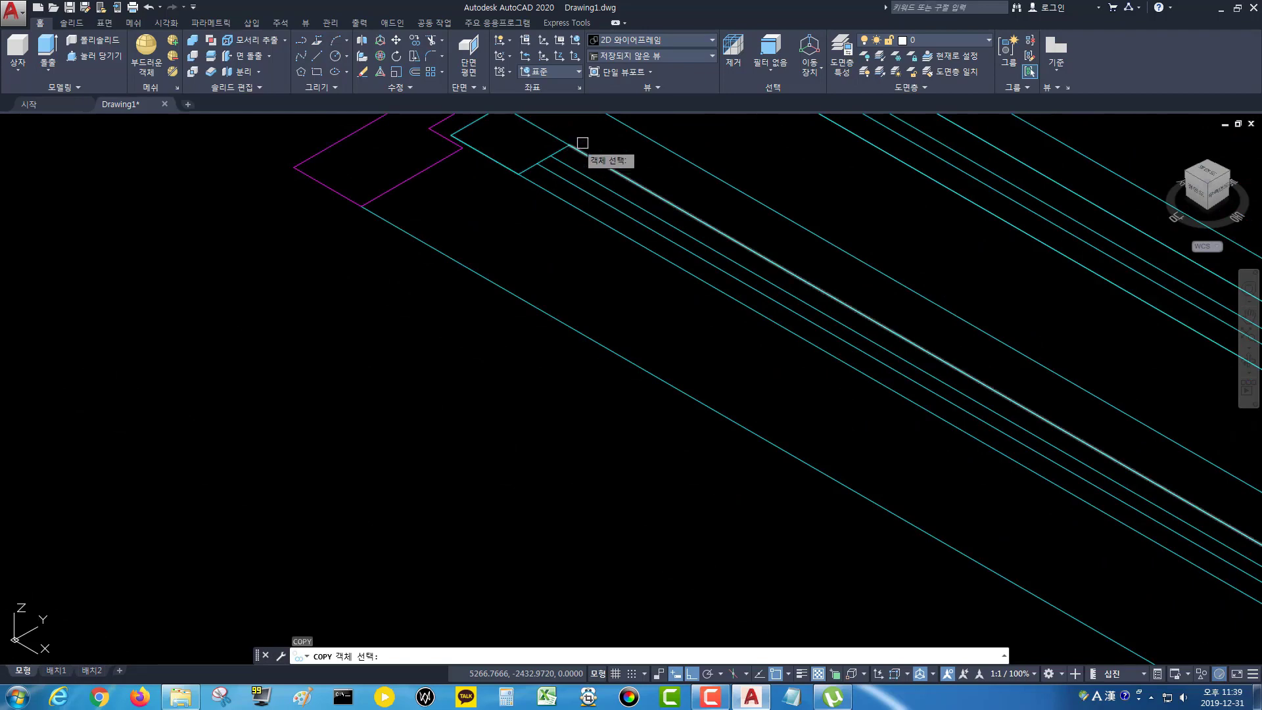
left_click(586, 138)
left_click(510, 197)
scroll(716, 316, "down", 3)
scroll(768, 360, "down", 2)
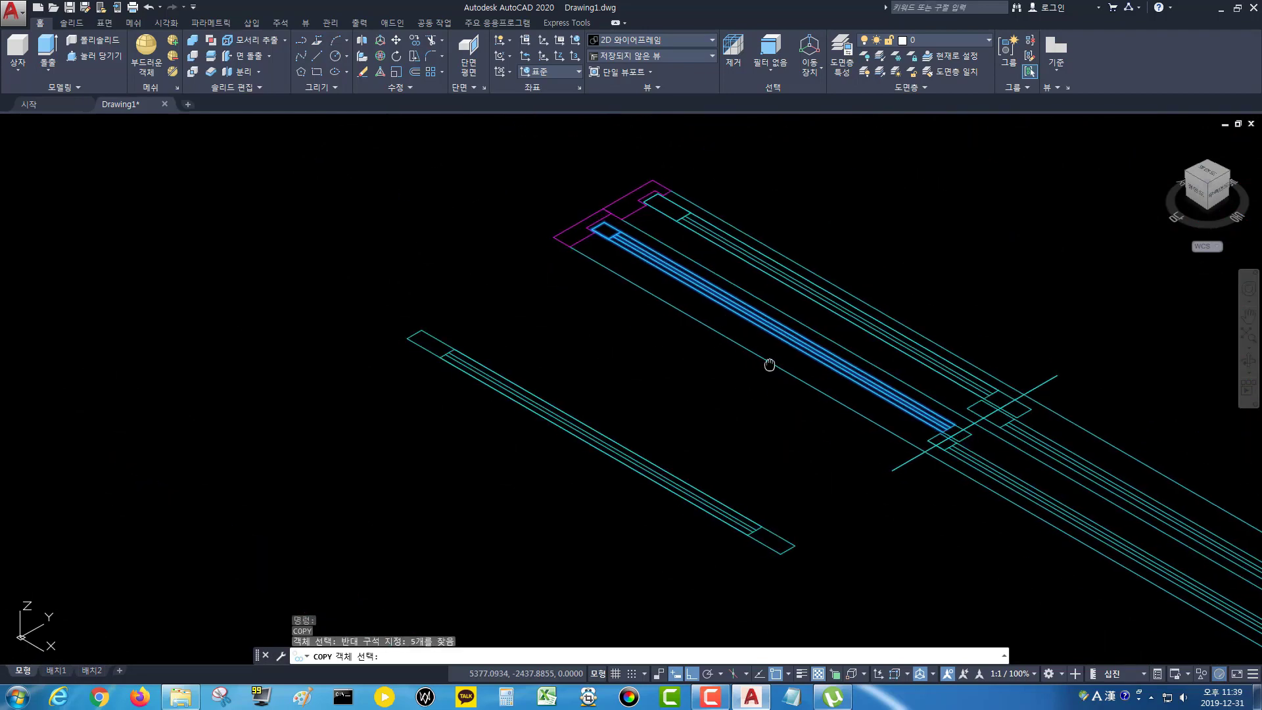
scroll(795, 376, "up", 6)
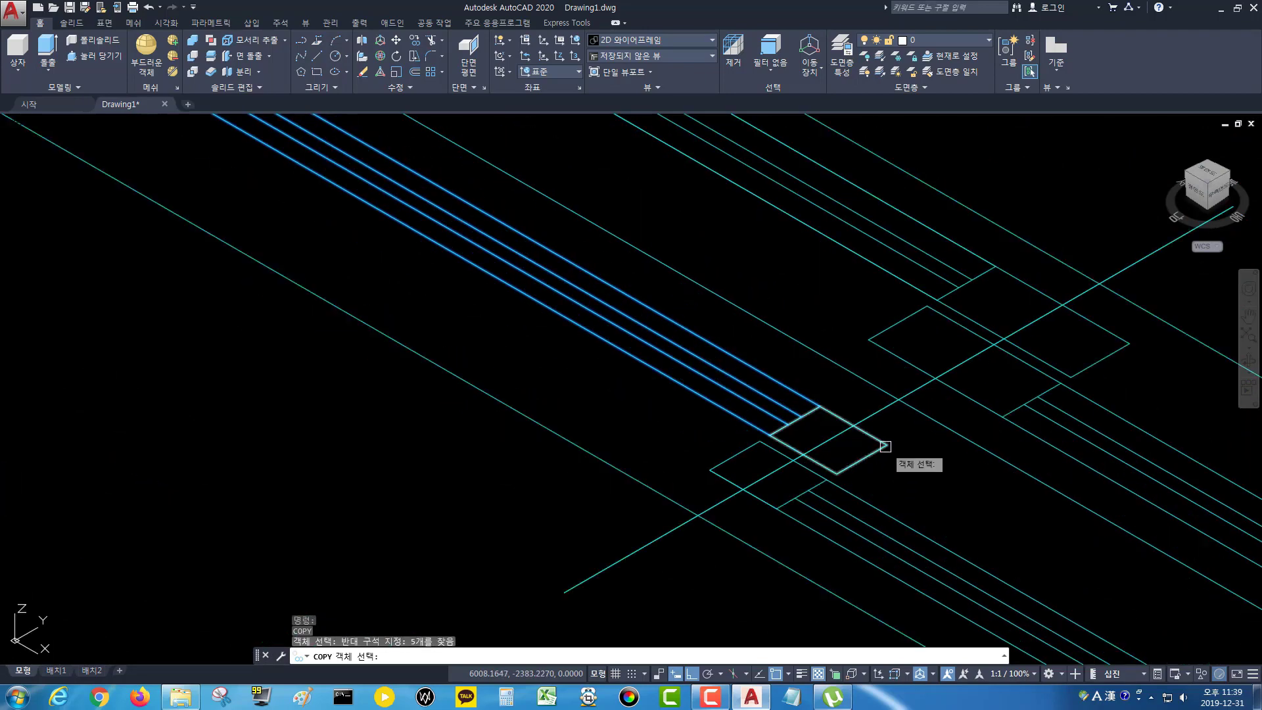
left_click(885, 446)
key("Return")
scroll(473, 243, "up", 4)
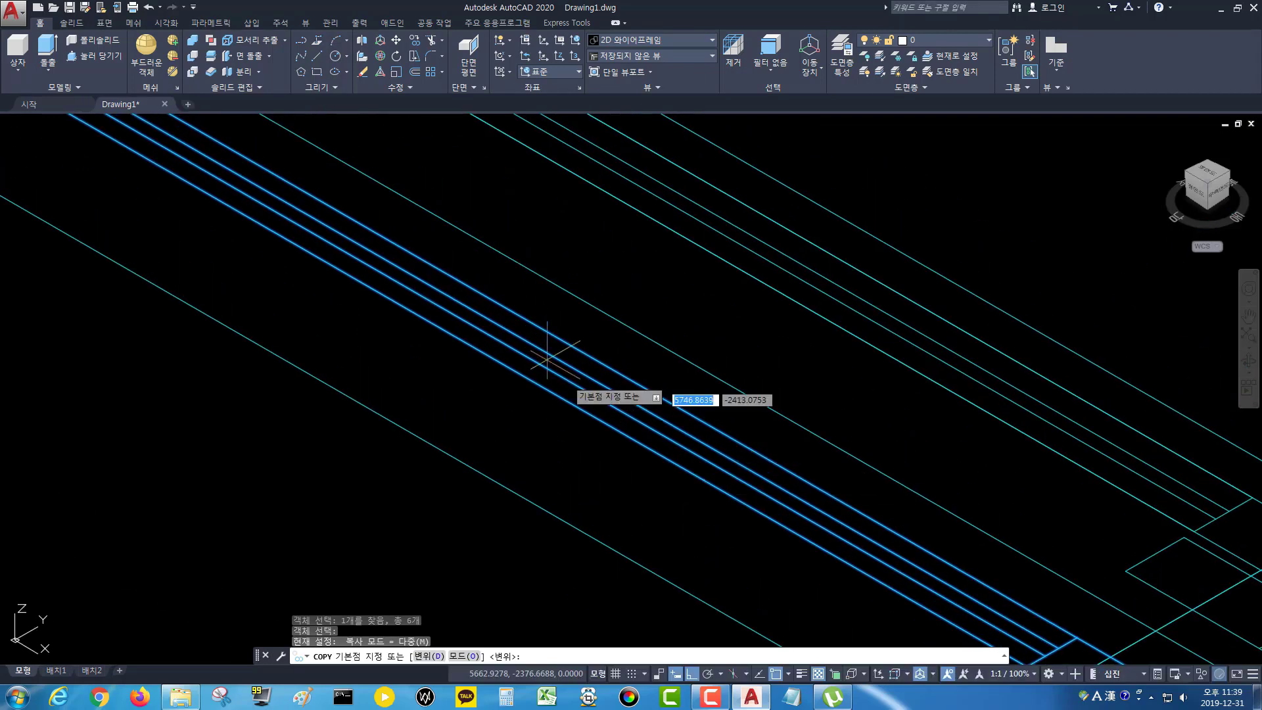
middle_click_drag(476, 342, 874, 563)
scroll(669, 459, "down", 4)
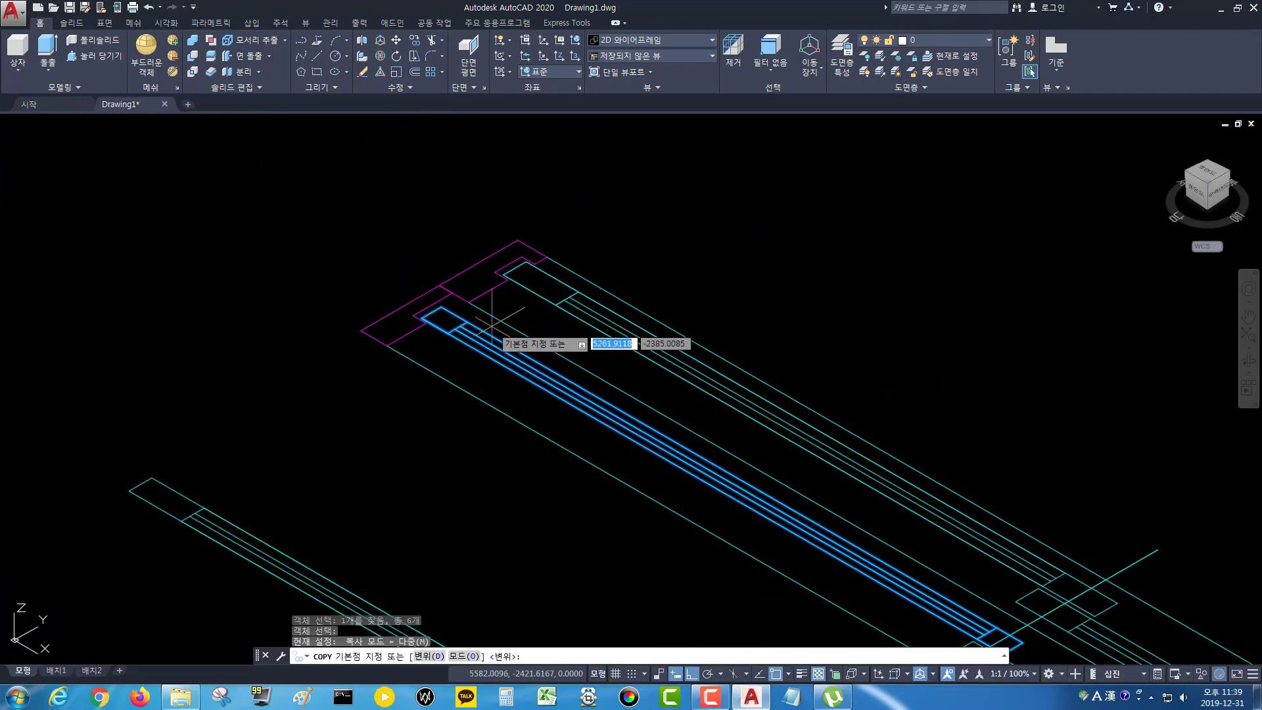
left_click(440, 307)
middle_click_drag(315, 397, 695, 196)
middle_click_drag(418, 361, 504, 277)
left_click(475, 309)
scroll(620, 310, "down", 5)
key("Return")
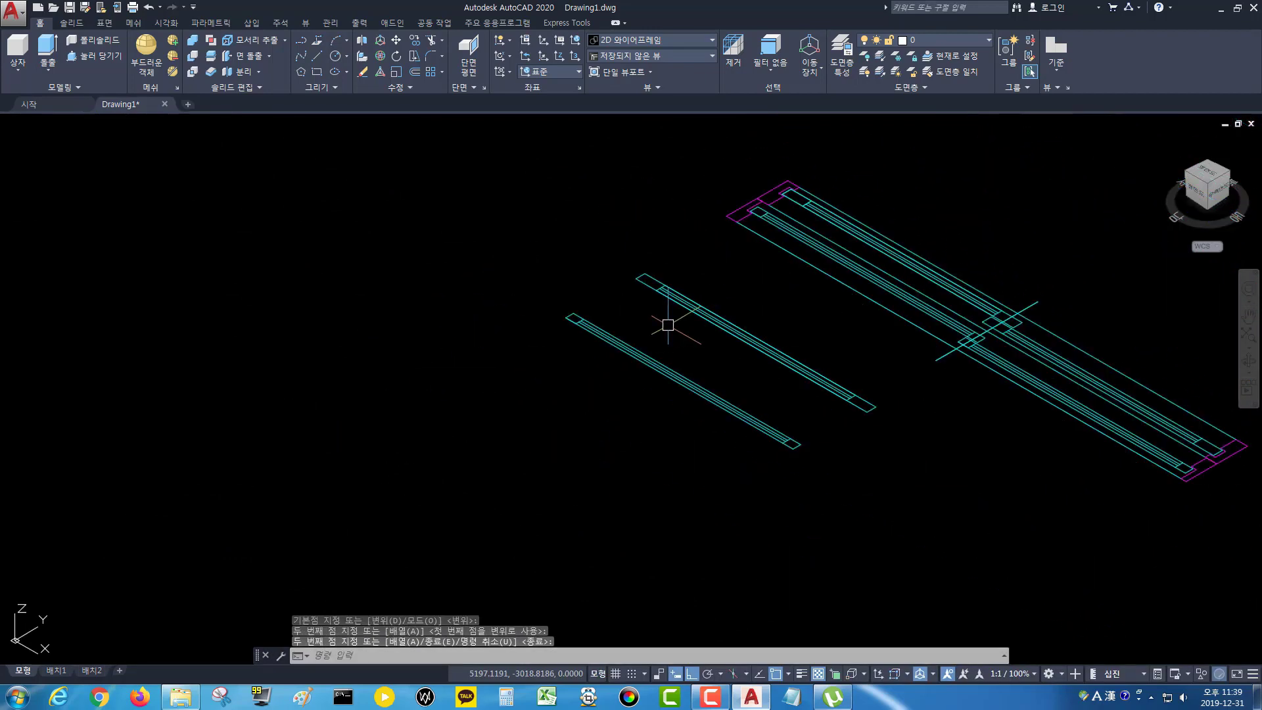
- Extrude the two end stile rectangles of the copied rear sash to a height of 1000
scroll(527, 279, "up", 2)
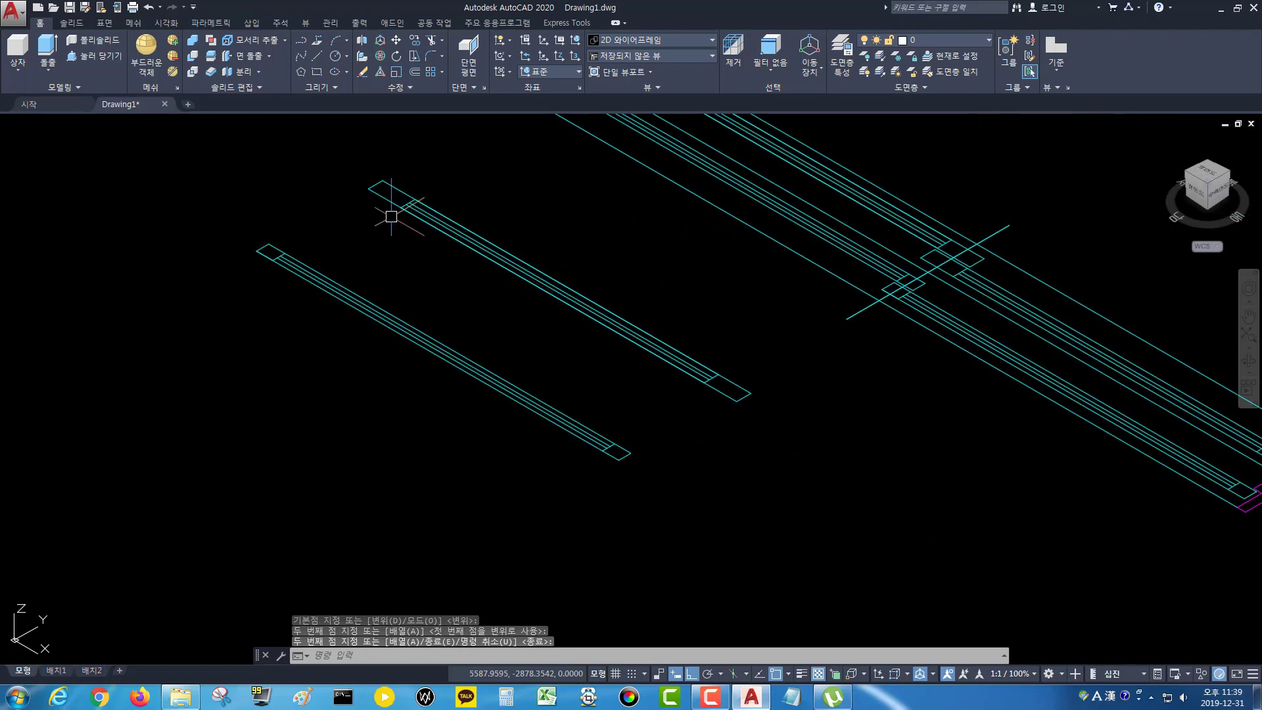
middle_click_drag(486, 316, 476, 375)
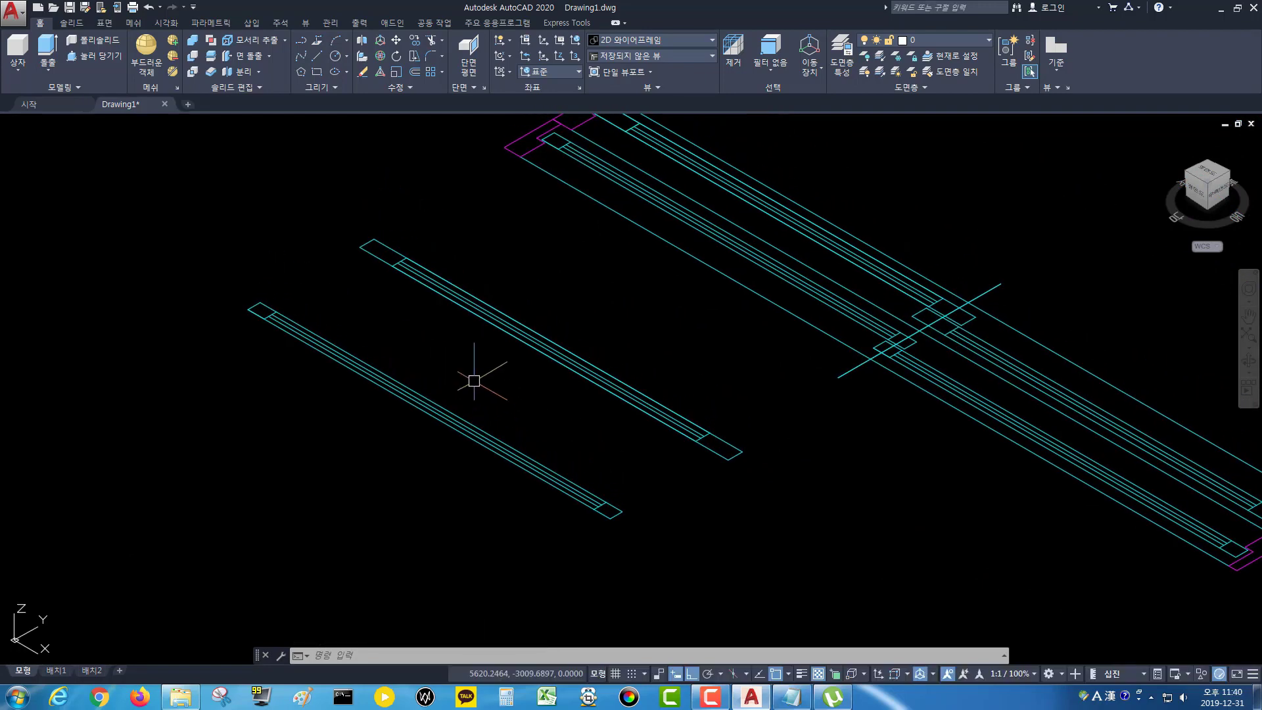
left_click(365, 248)
key("Escape")
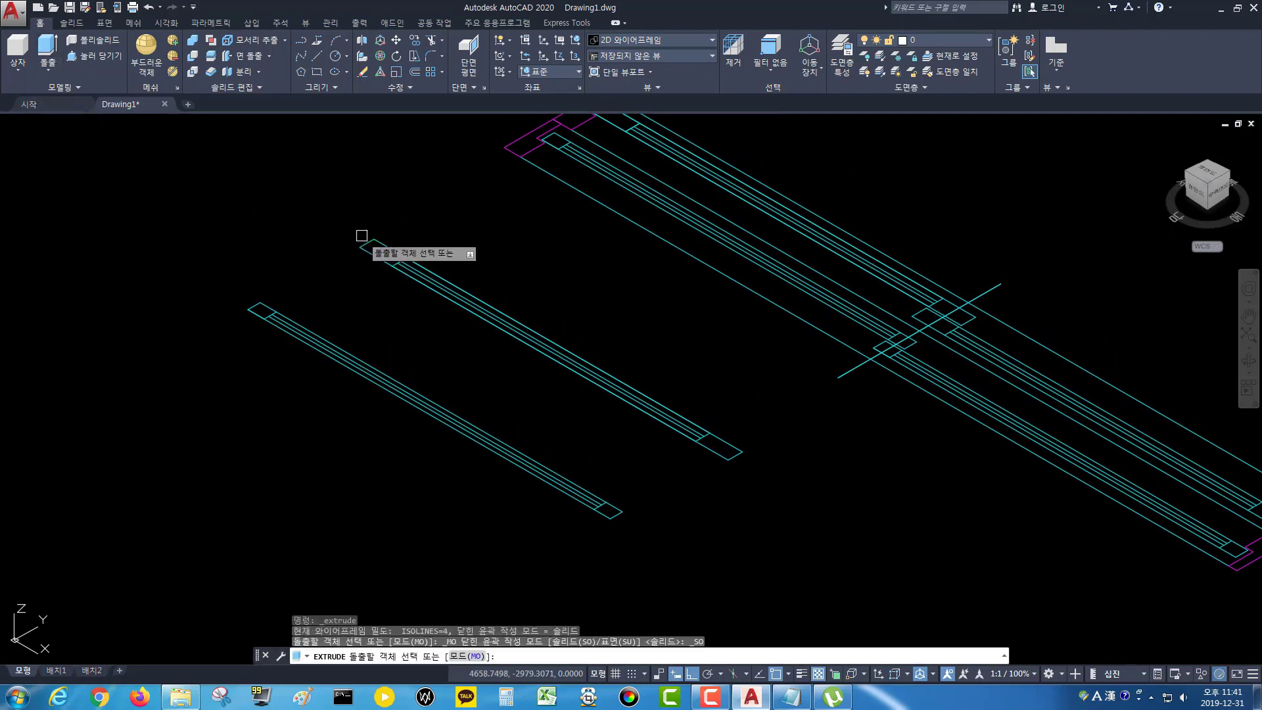
left_click(393, 249)
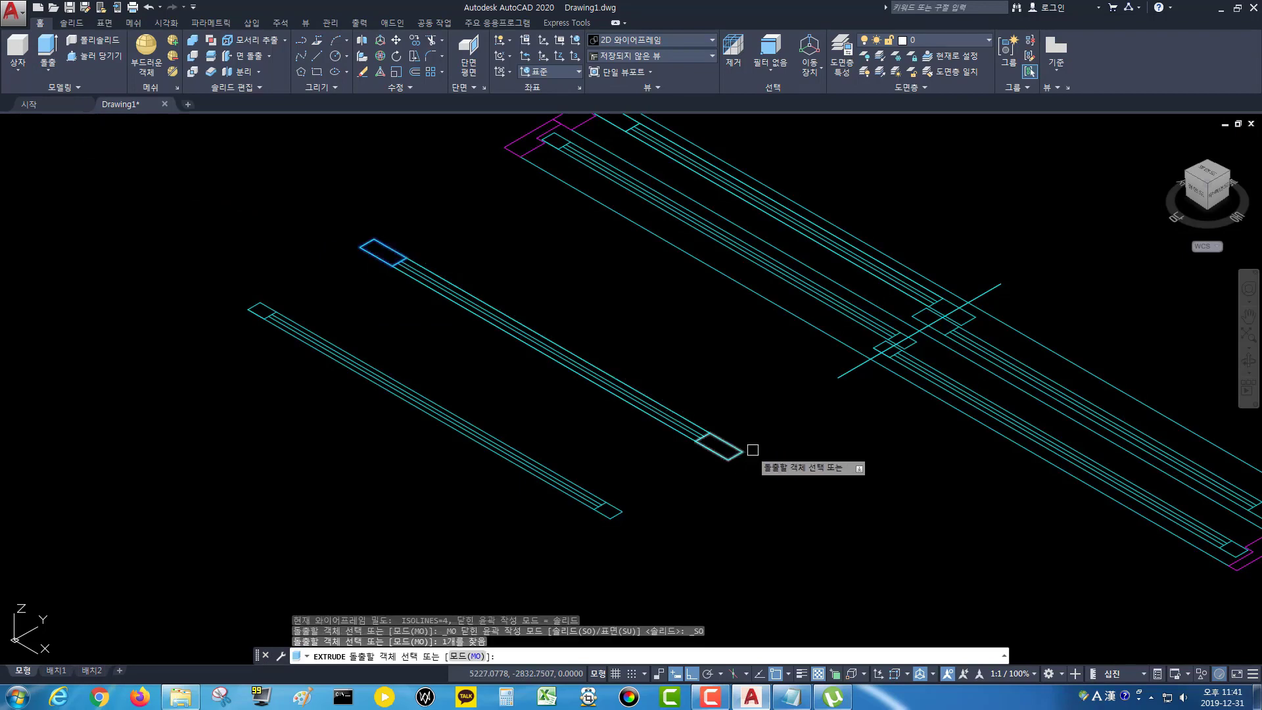
left_click(736, 450)
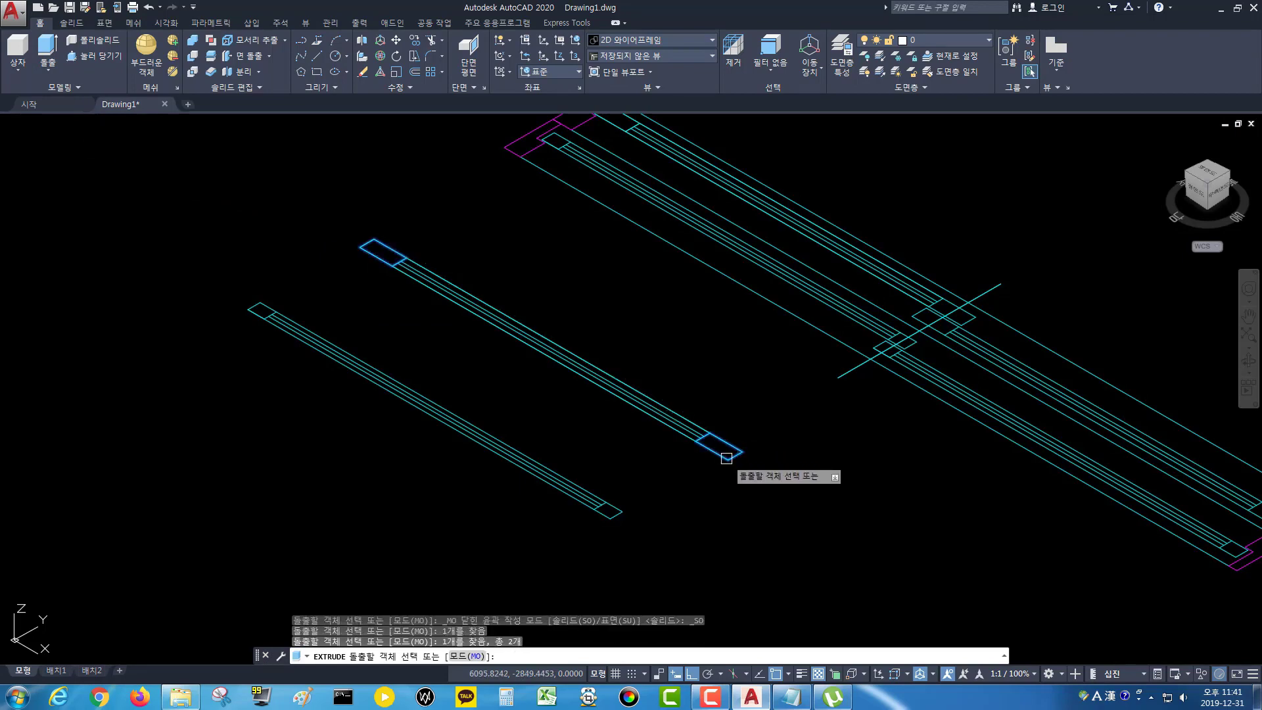
key("Return")
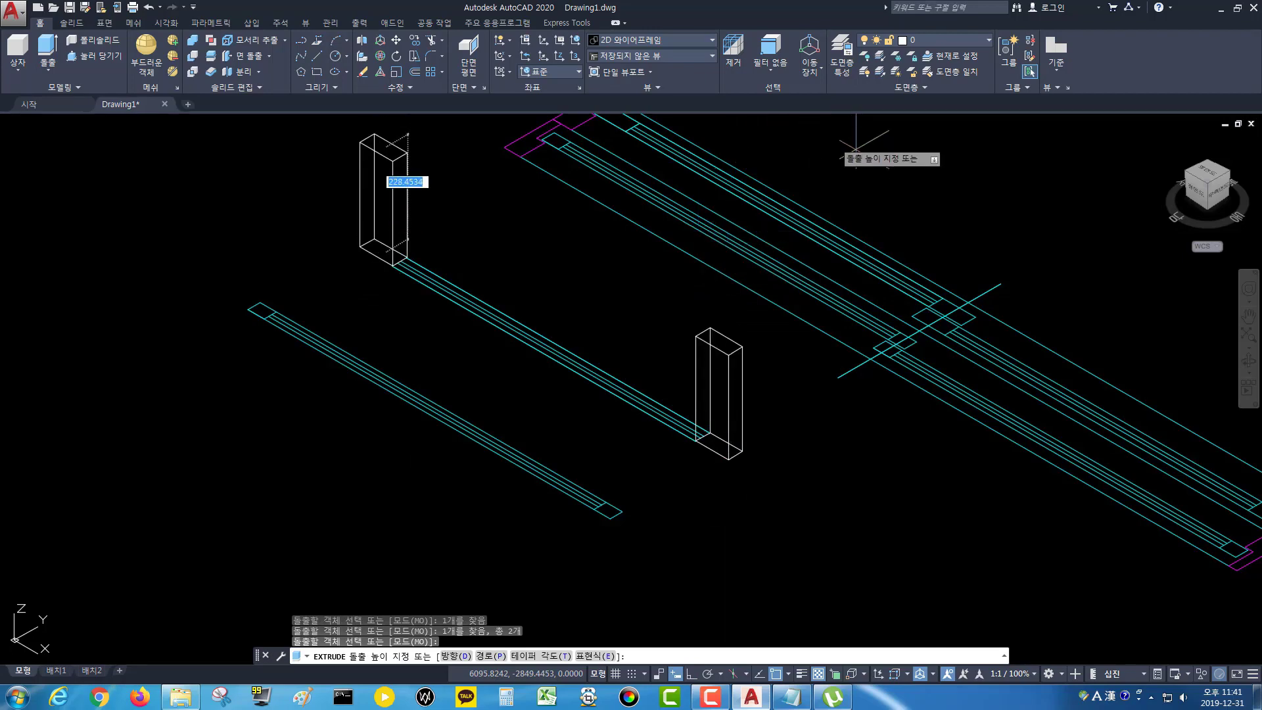
scroll(867, 151, "down", 2)
middle_click_drag(868, 151, 731, 254)
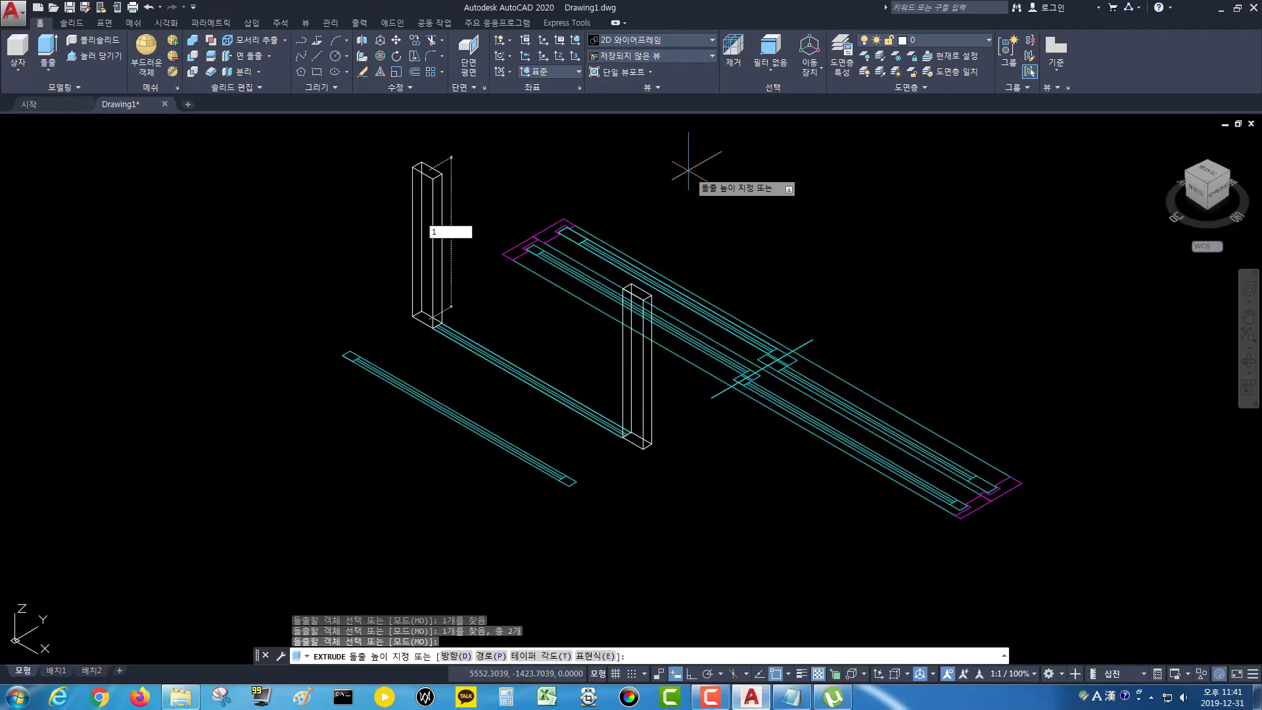
key("Return")
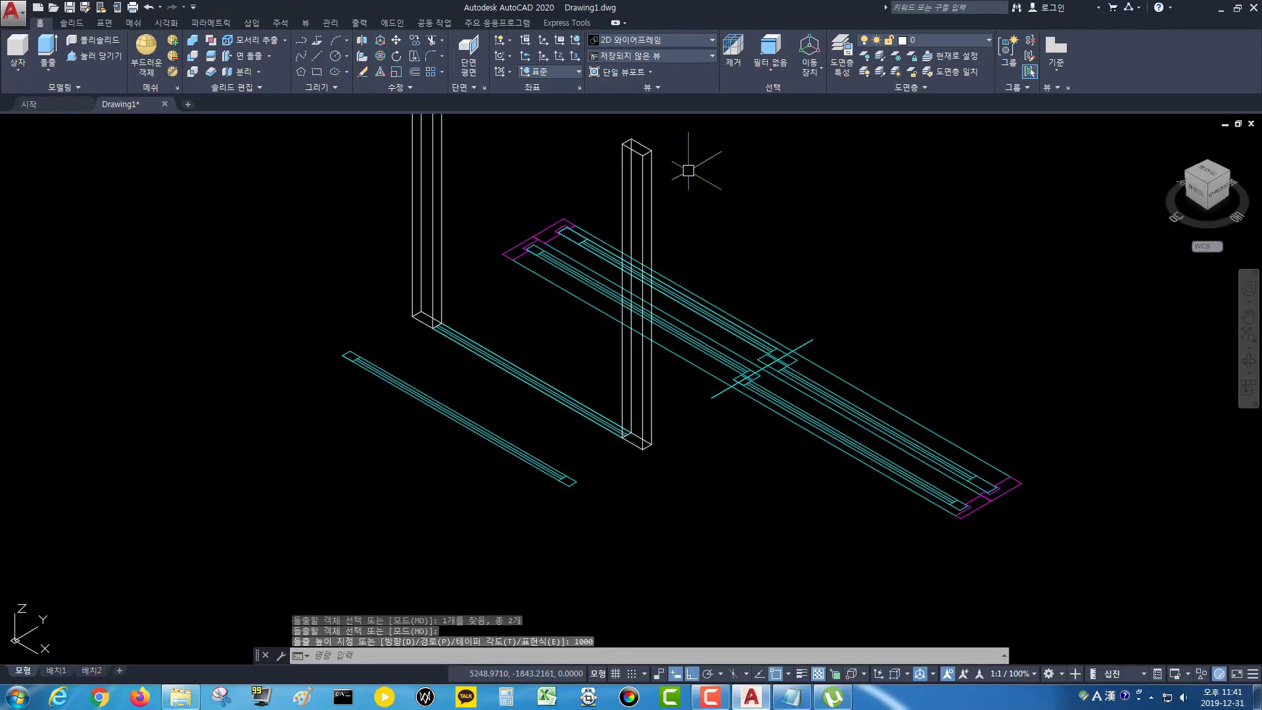
- Create a 1000-high box for the glass pane over the narrow middle strip between the two extruded stiles
scroll(527, 343, "up", 4)
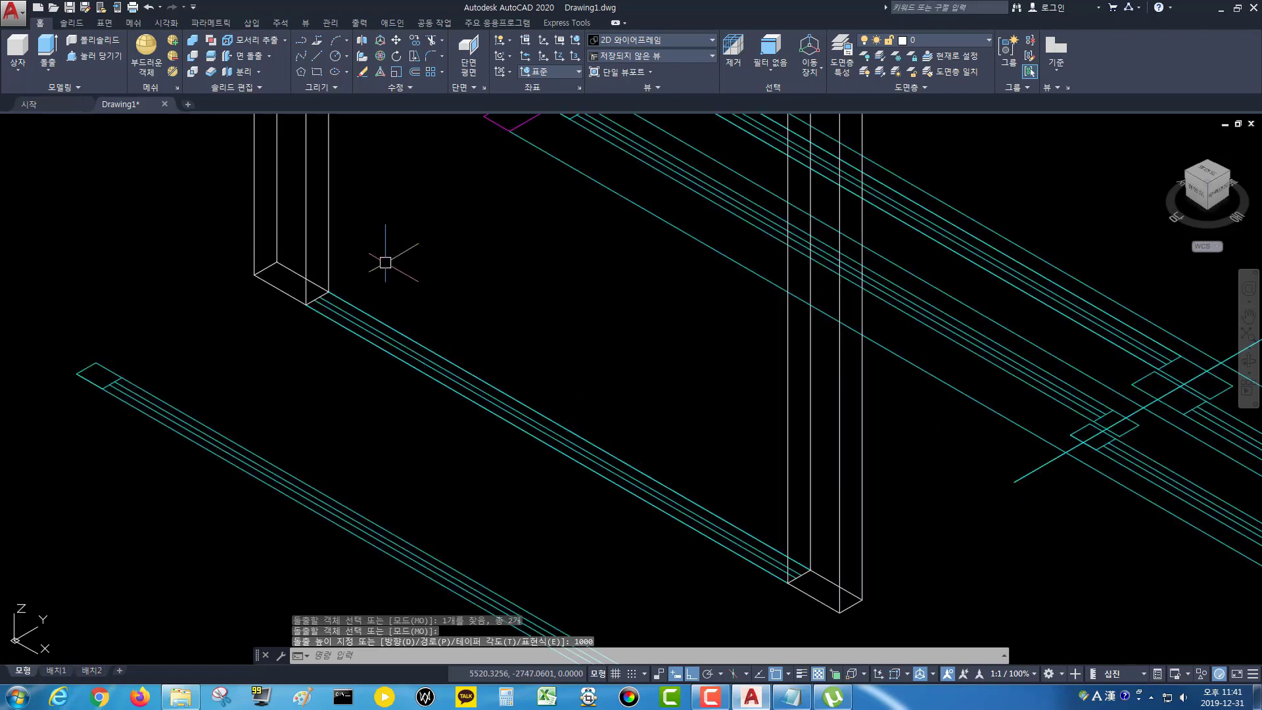
left_click(18, 51)
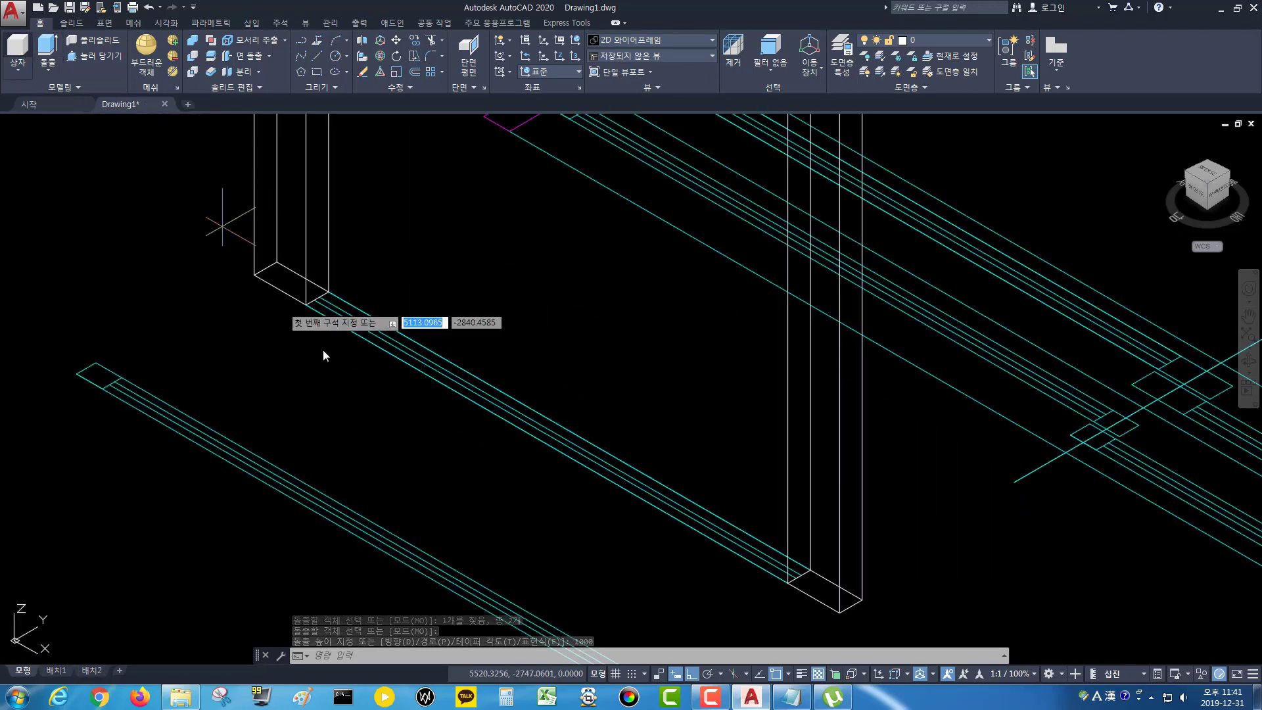
scroll(312, 303, "up", 2)
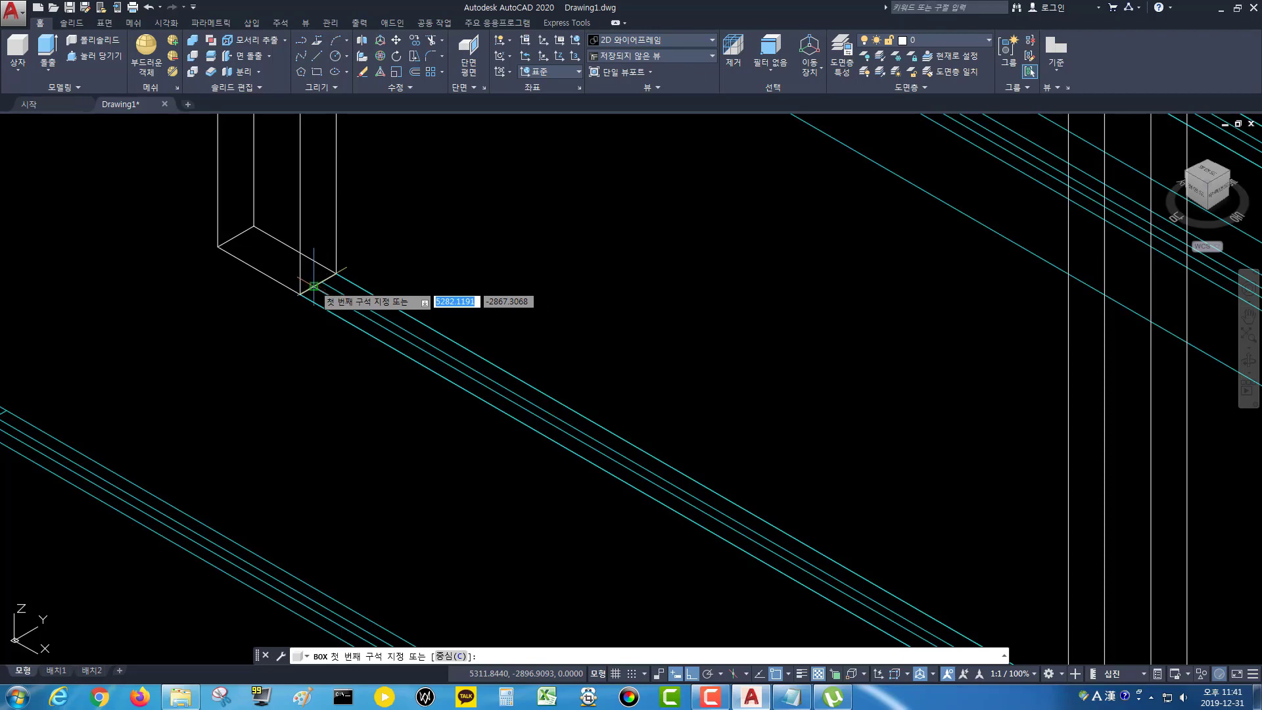
left_click(313, 286)
middle_click_drag(677, 385, 458, 83)
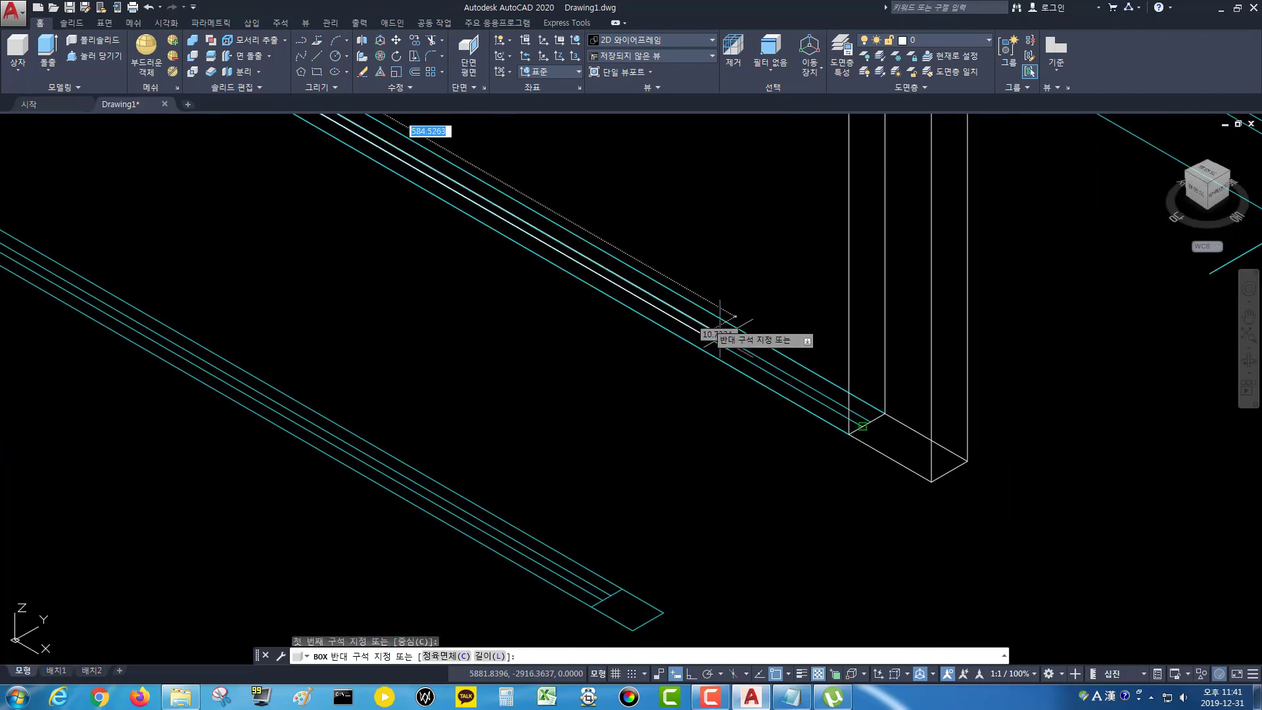
scroll(841, 401, "up", 2)
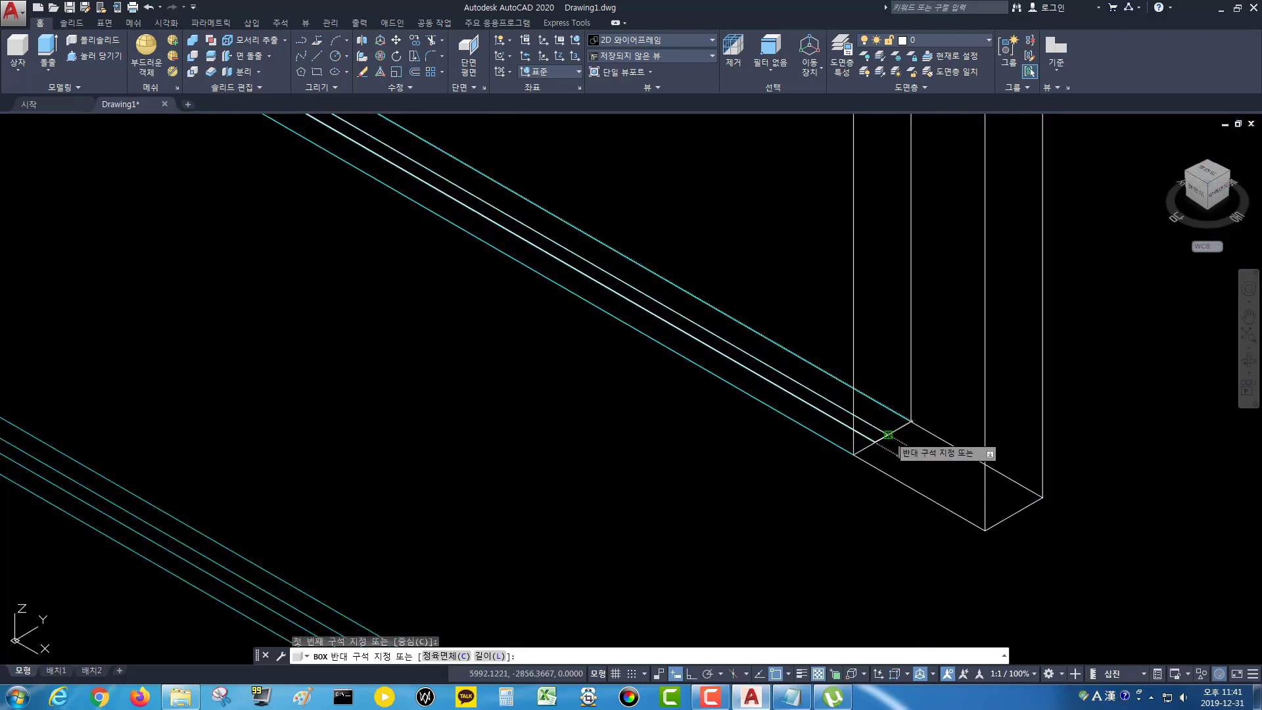
left_click(888, 435)
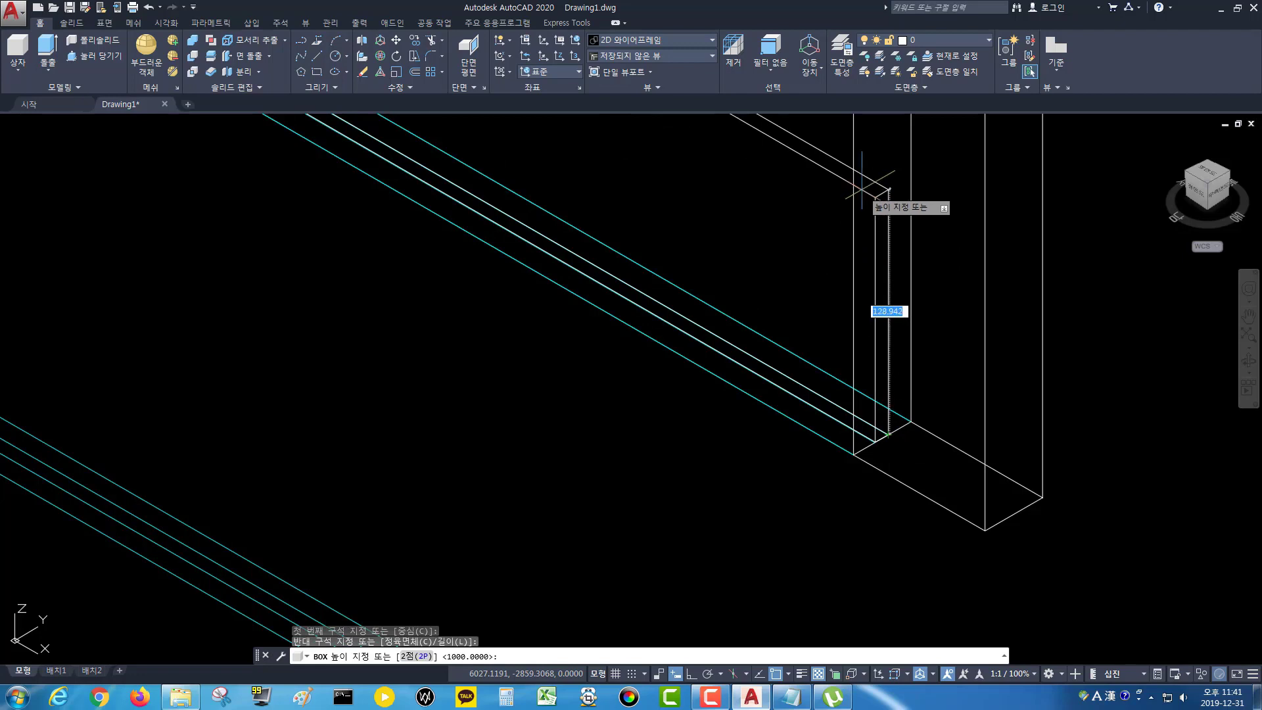
key("Return")
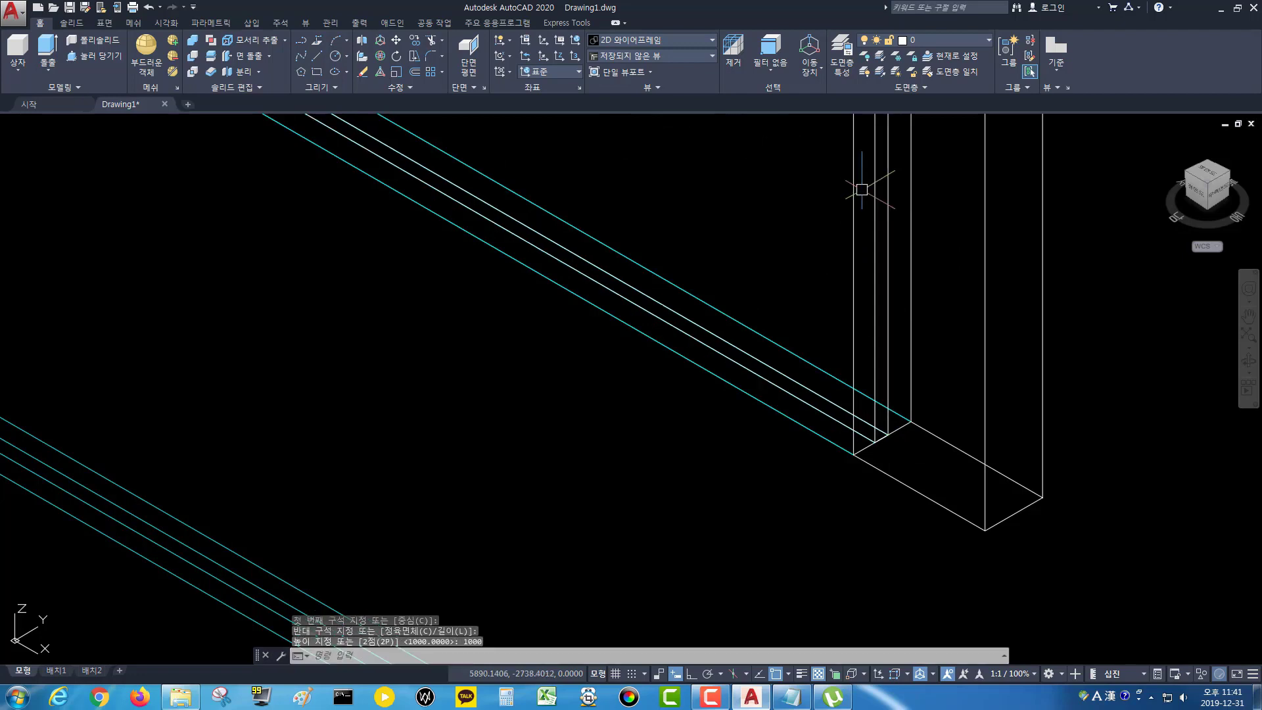
scroll(872, 214, "down", 3)
middle_click_drag(822, 330, 742, 428)
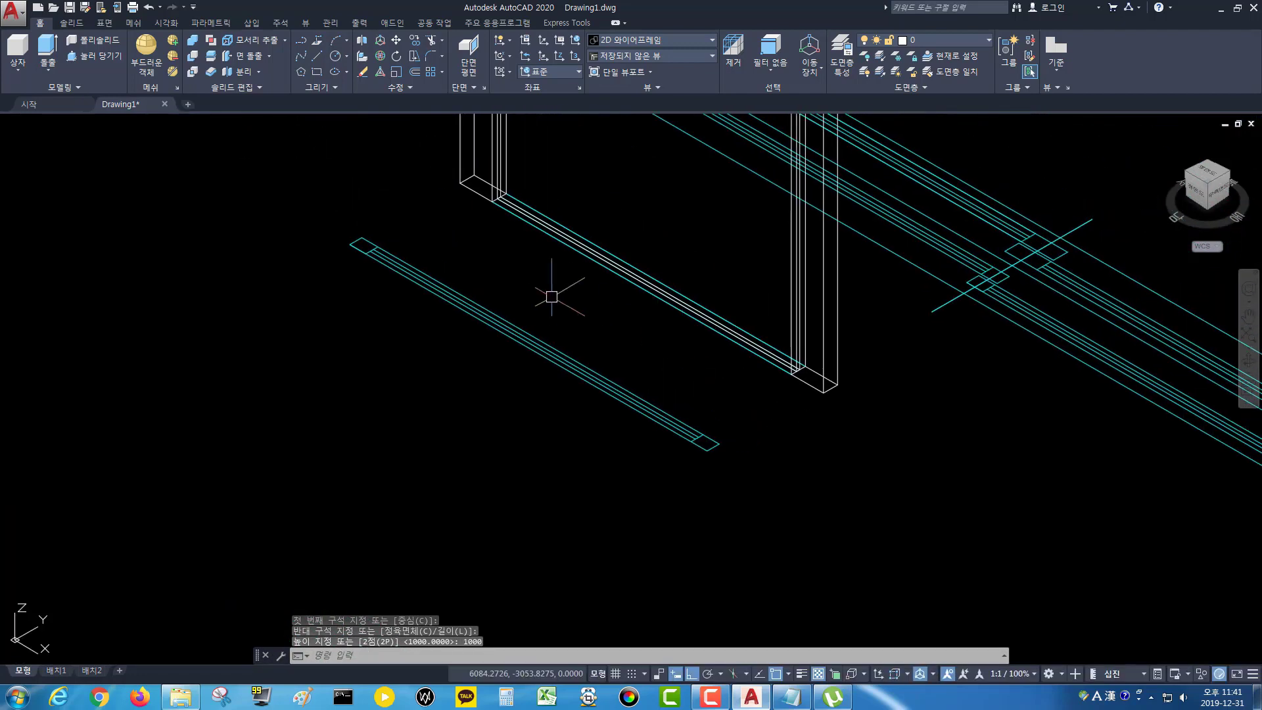
middle_click_drag(487, 284, 470, 344)
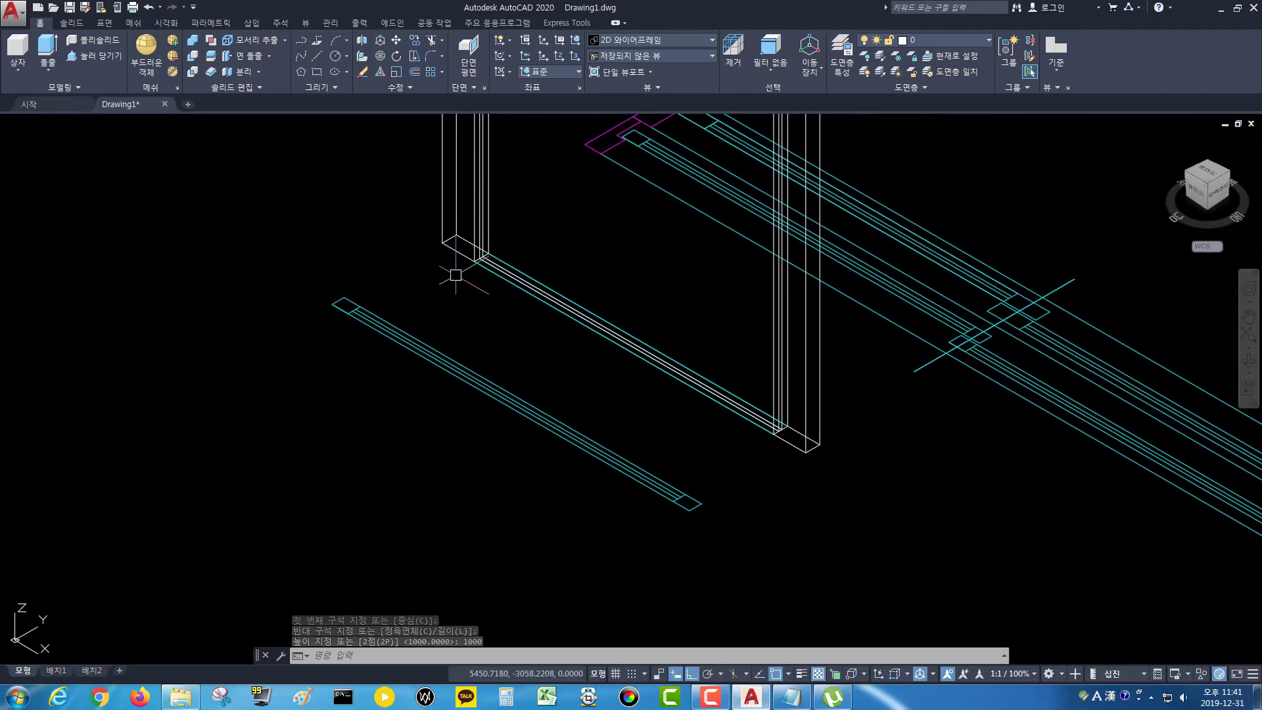
- Create a box for the first sash's bottom rail, spanning both stiles at their base and extending 50 downward
key("Return")
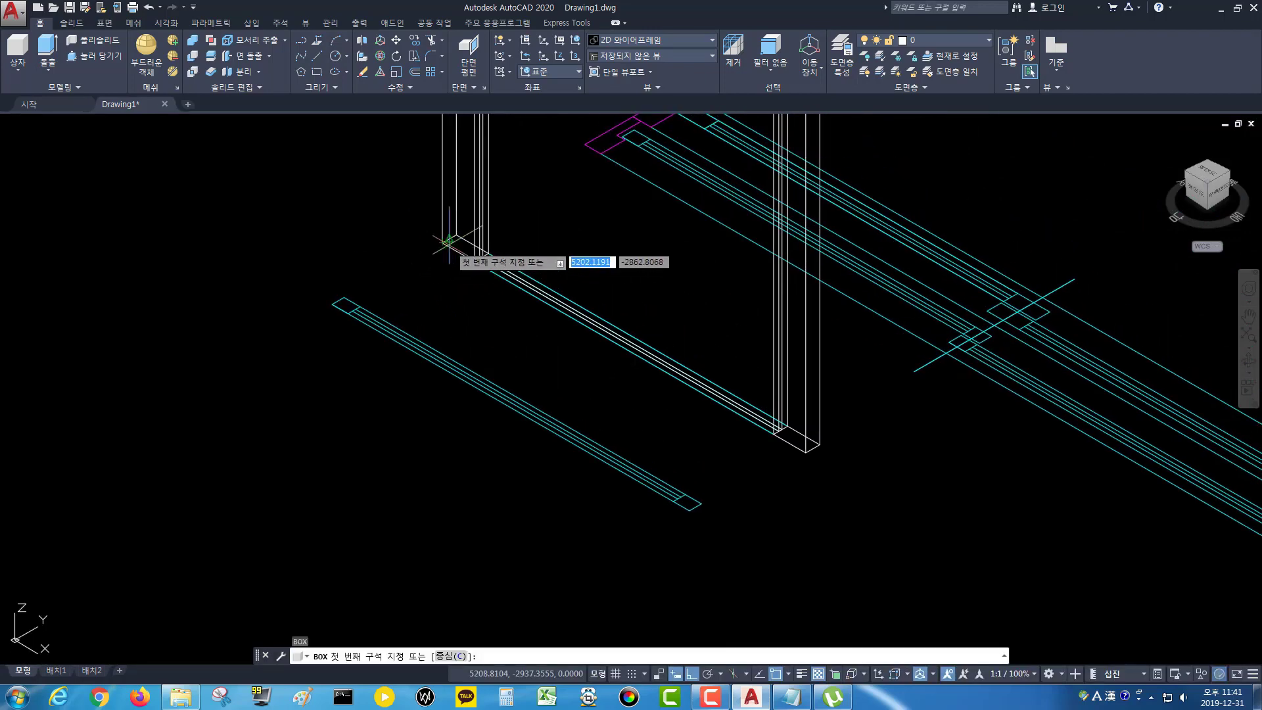
left_click(443, 242)
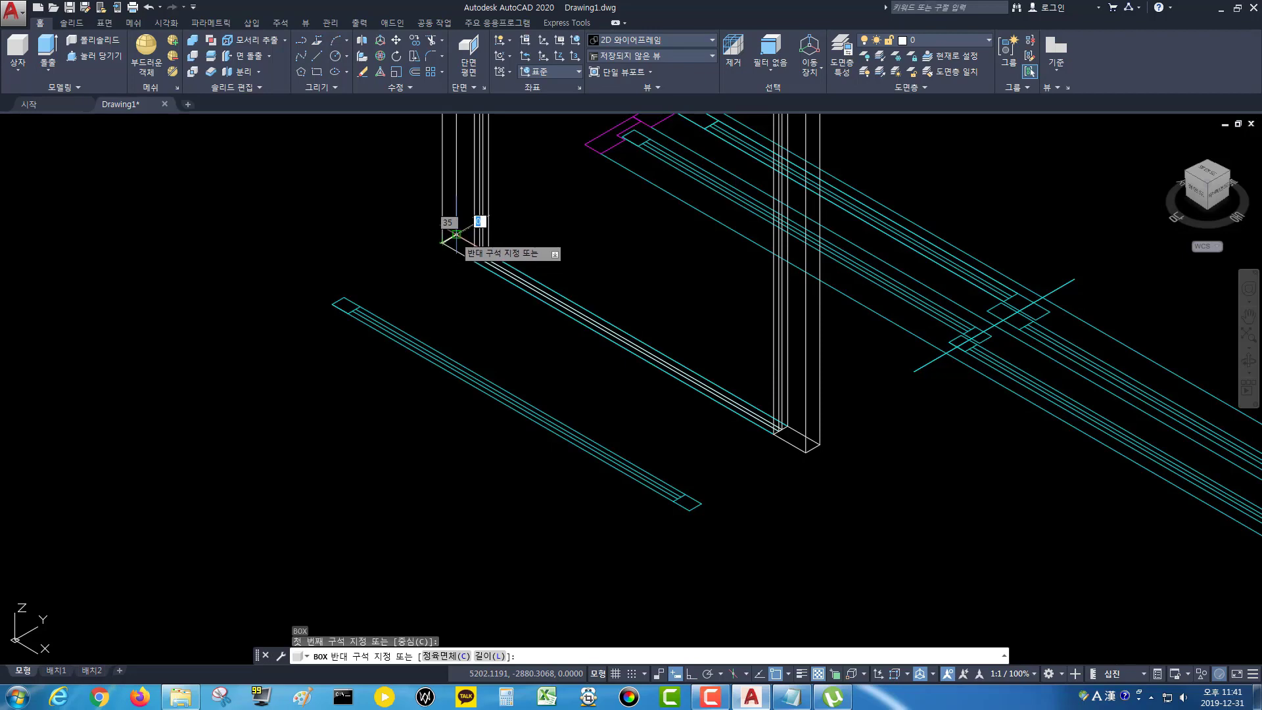
left_click(820, 445)
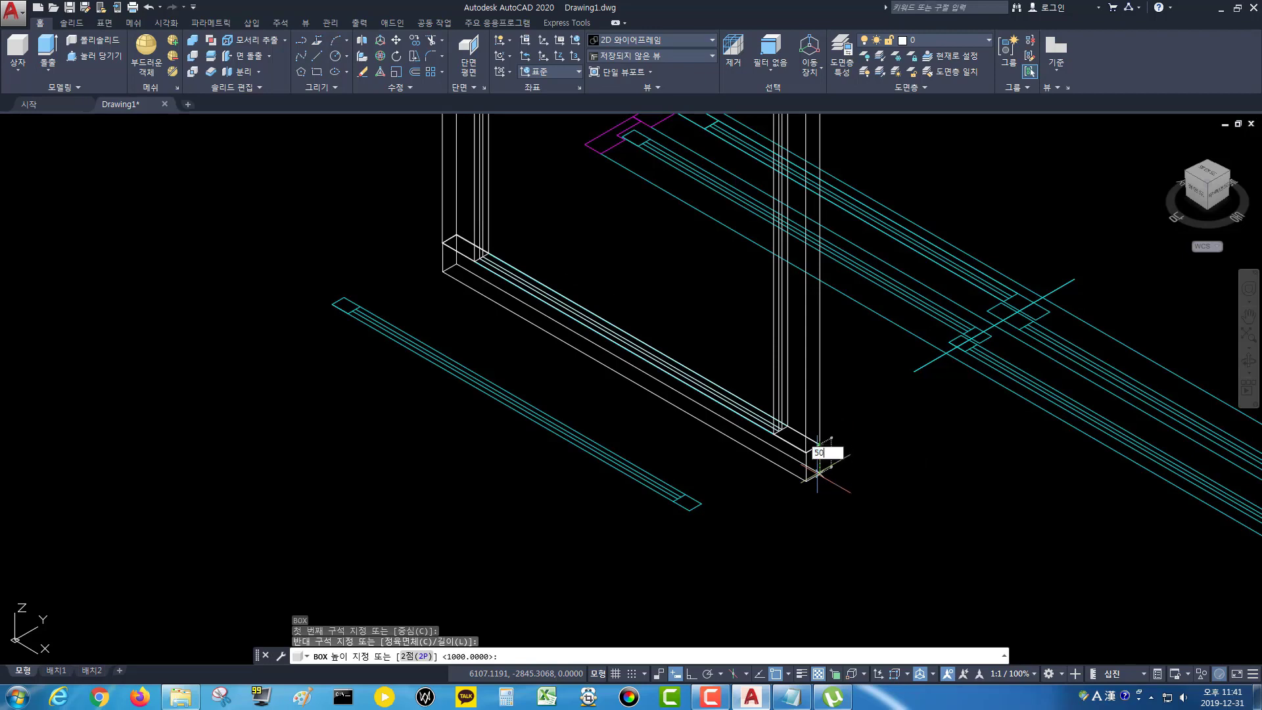
type("50")
key("Return")
- Create a box for the first sash's top rail, spanning the tops of both stiles and rising 50 upward
scroll(836, 422, "down", 2)
scroll(728, 374, "up", 4)
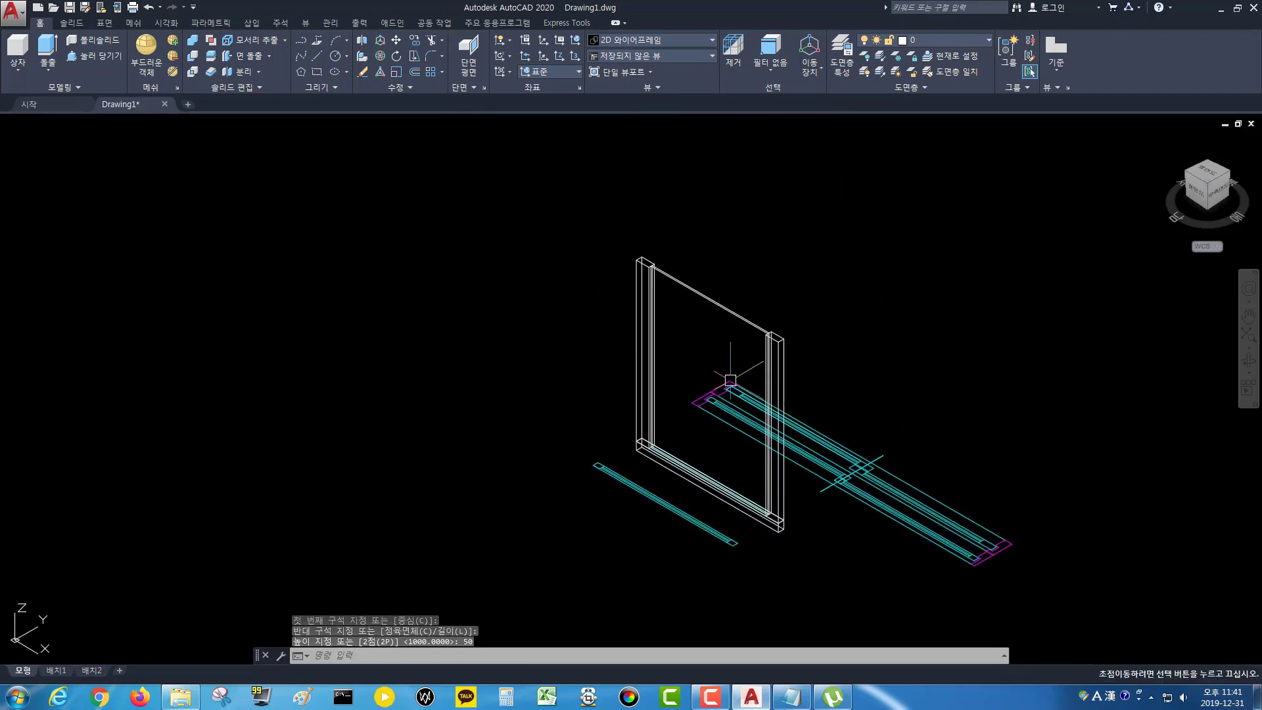
key("Return")
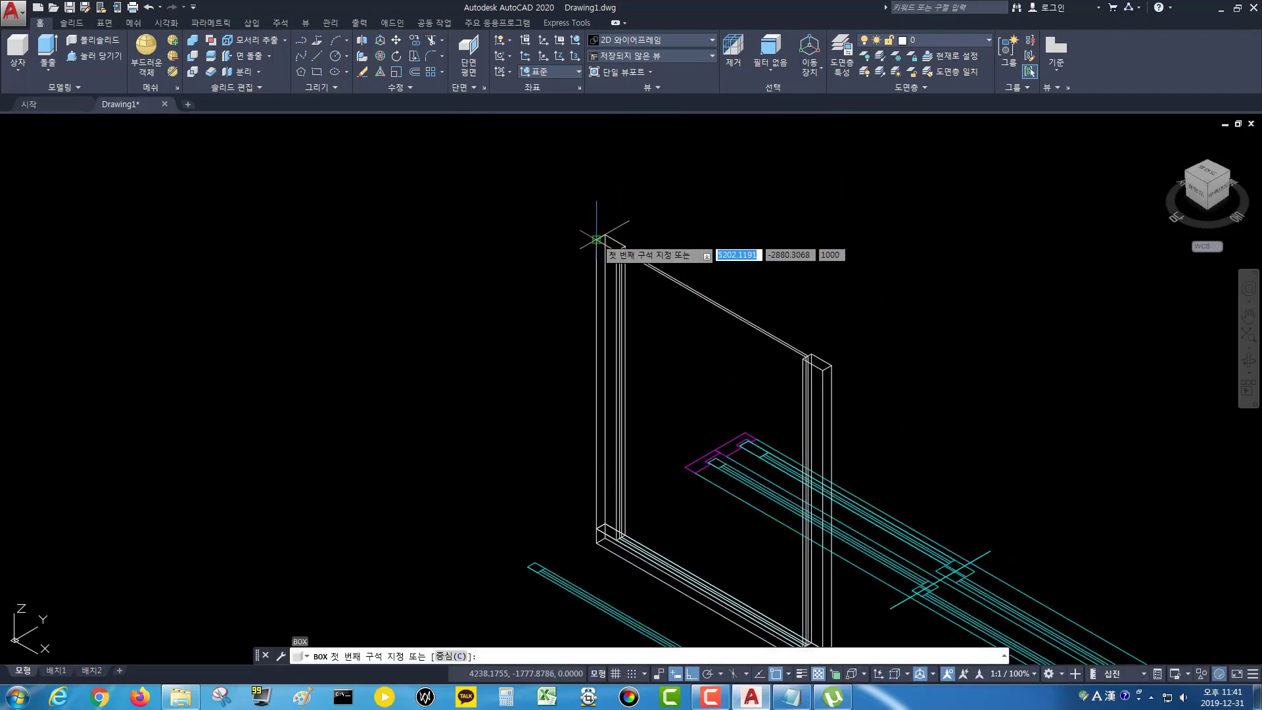
left_click(596, 239)
left_click(833, 366)
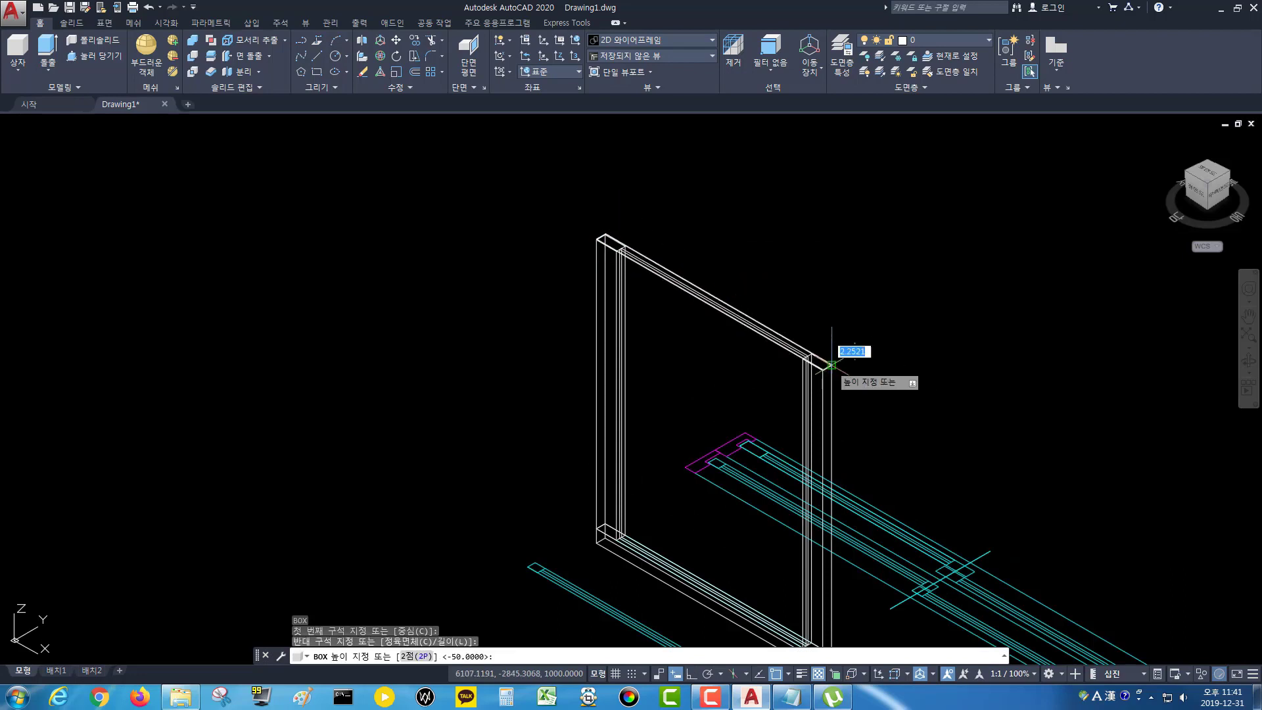
type("50")
key("Return")
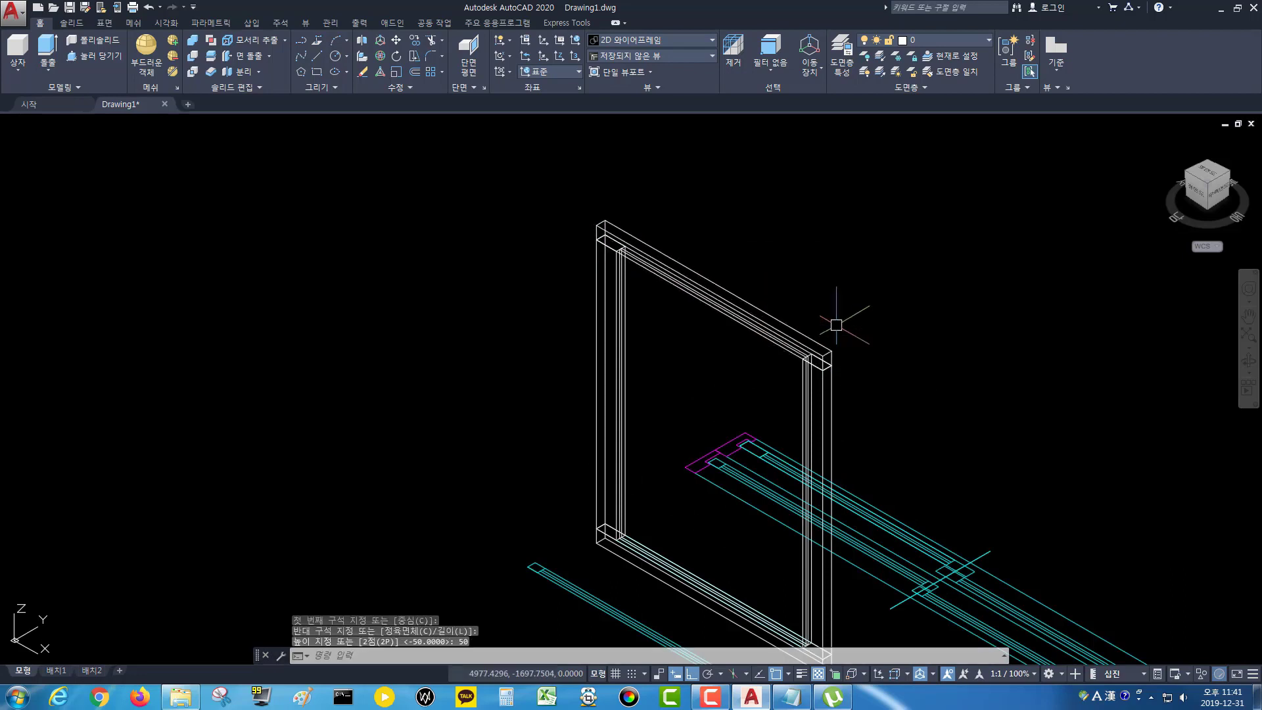
- Union the first sash's top rail, bottom rail and two stiles into one solid, leaving out the glass pane
middle_click_drag(786, 322, 767, 210)
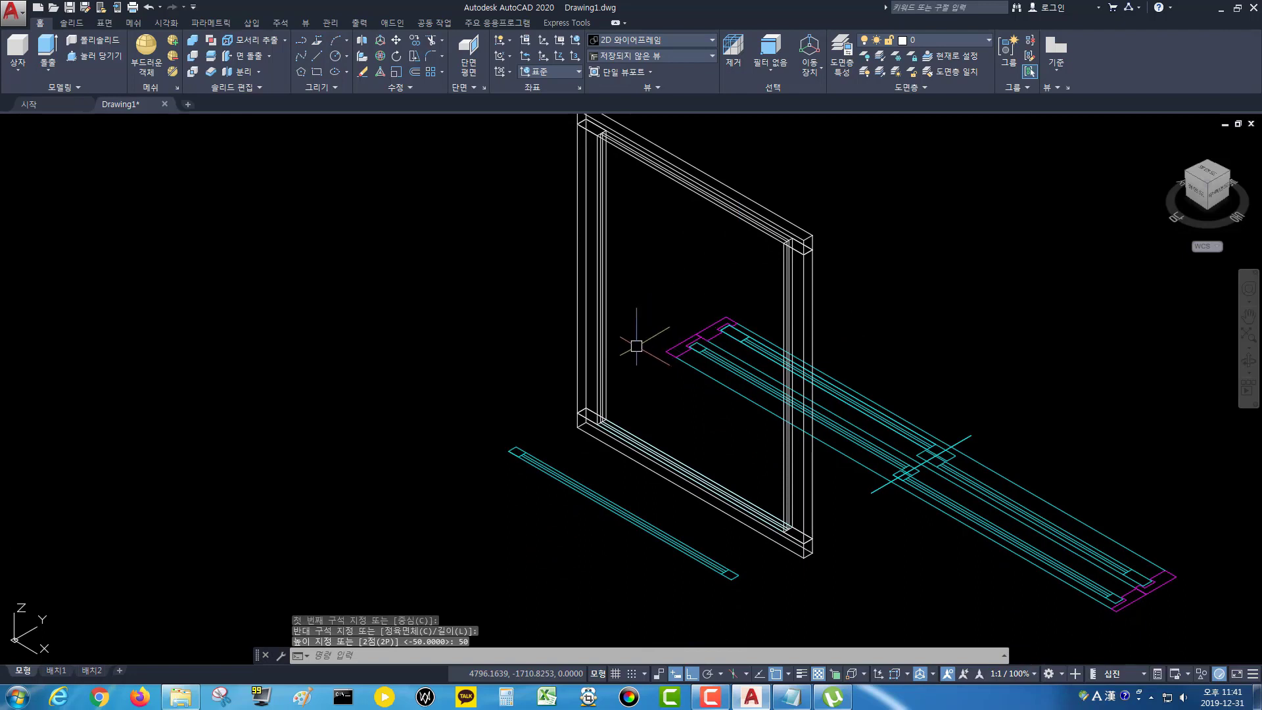
middle_click_drag(628, 350, 648, 343)
middle_click_drag(487, 300, 445, 338)
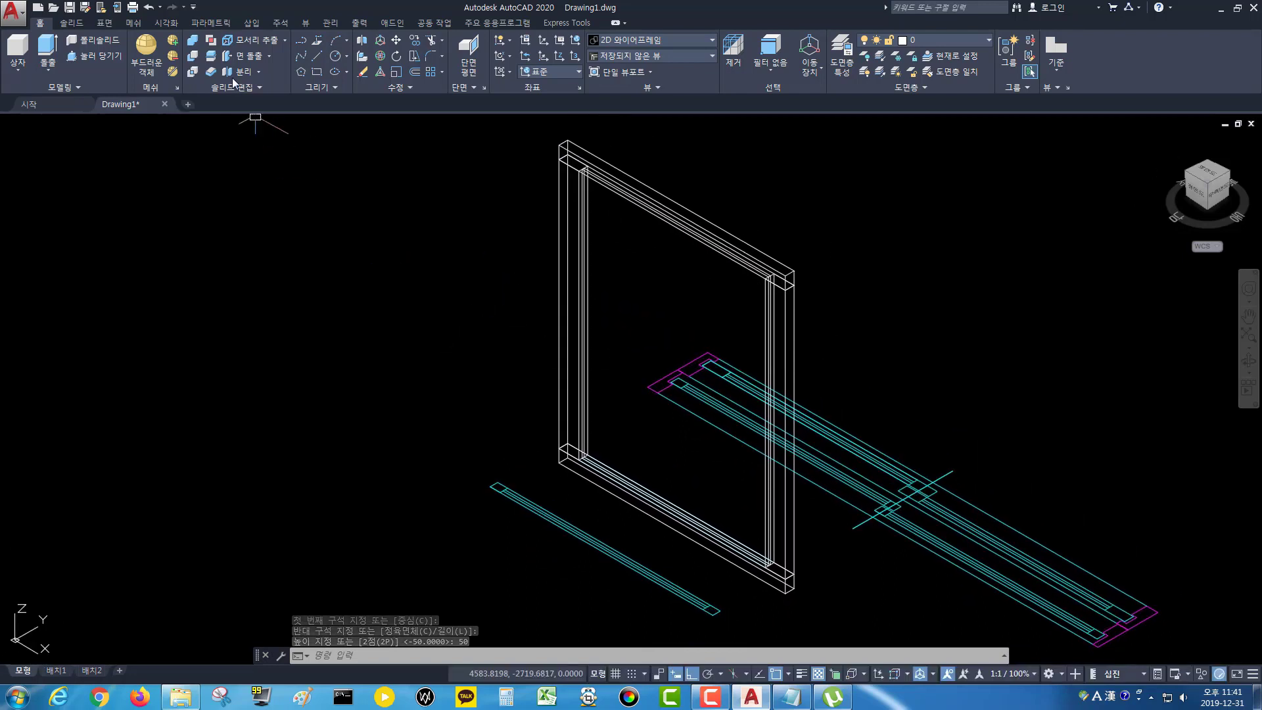
left_click(194, 41)
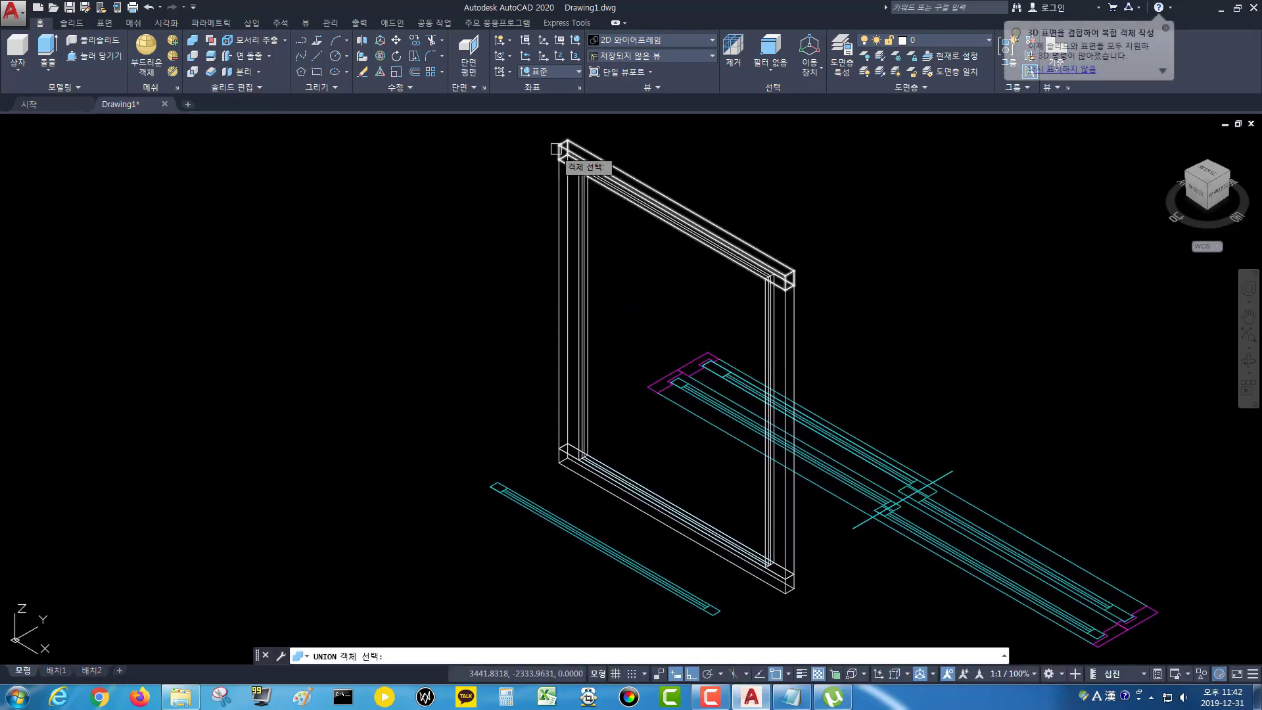
left_click(562, 150)
left_click(562, 194)
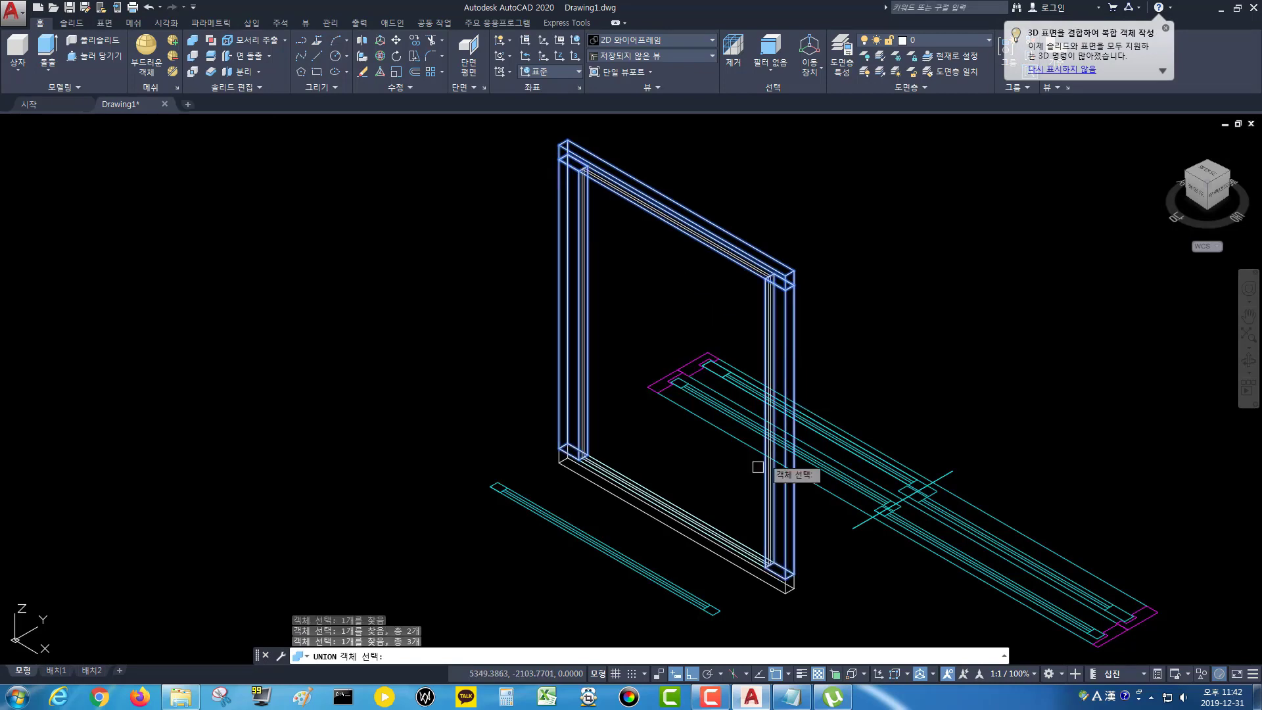
left_click(744, 569)
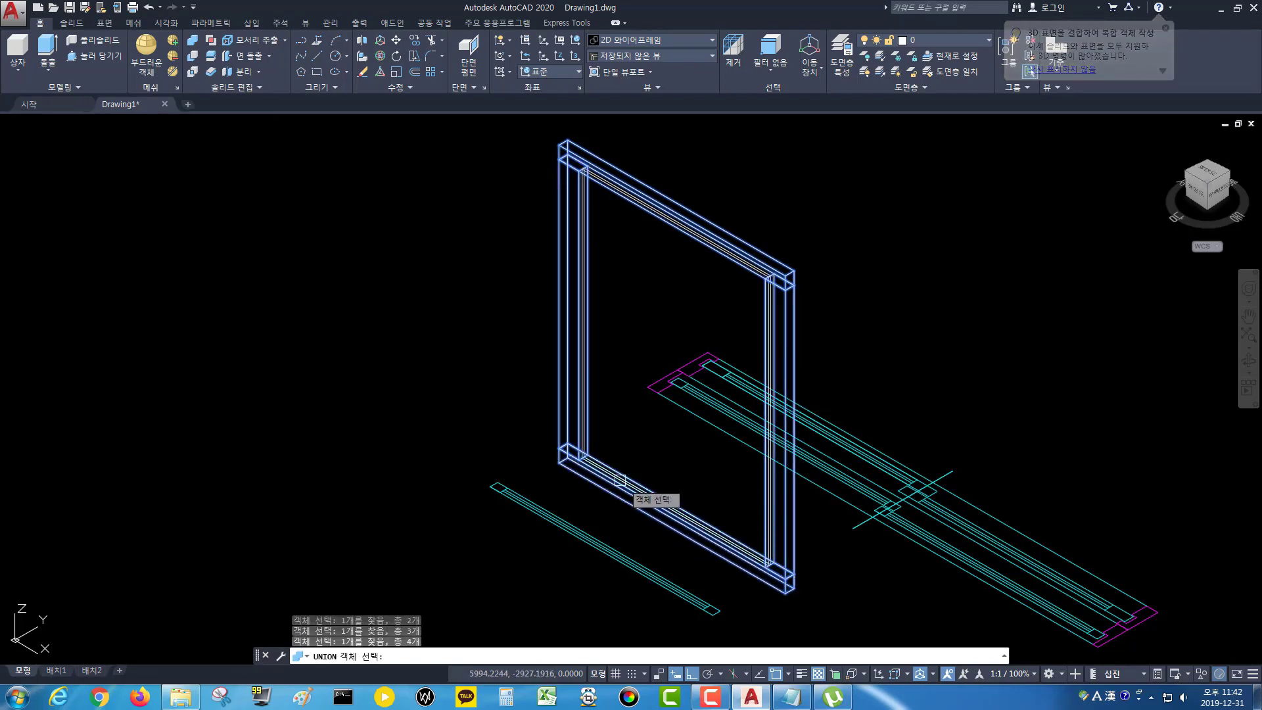
key("Return")
- Extrude the two end stile rectangles of the second copied sash to a height of 1000
middle_click_drag(613, 420, 578, 340)
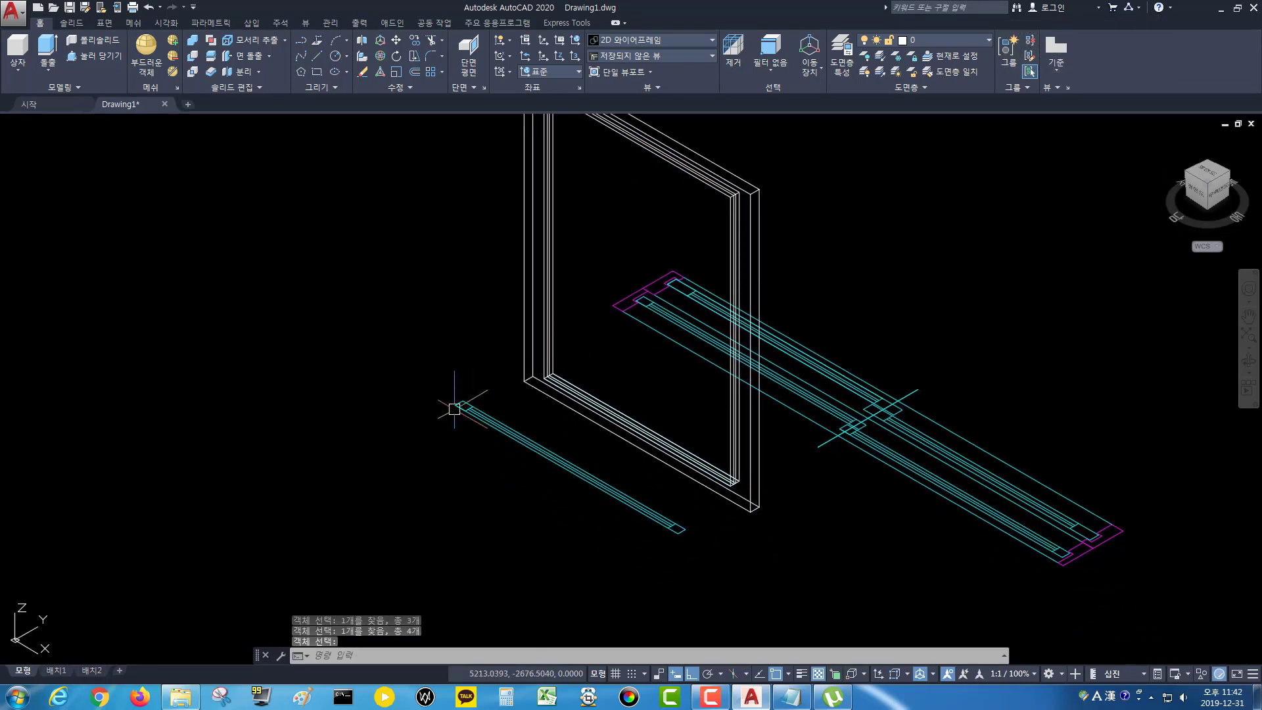
scroll(454, 409, "up", 2)
middle_click_drag(441, 356, 383, 287)
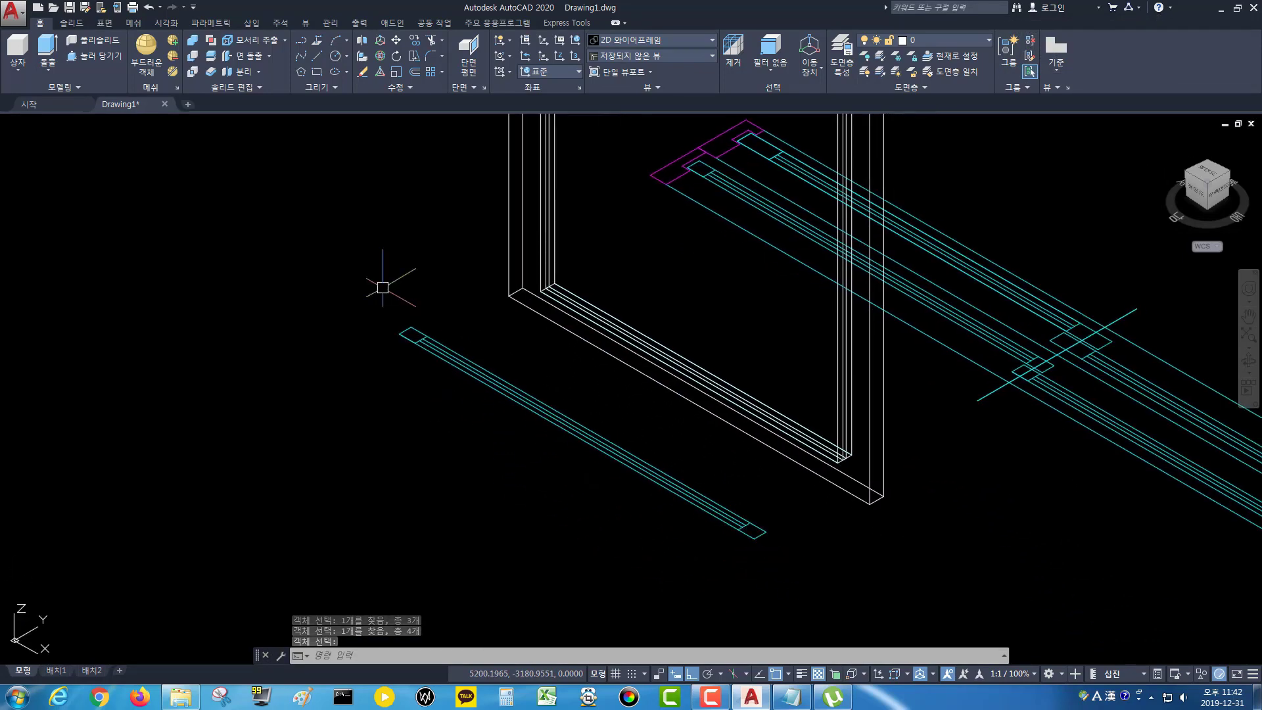
type("uni")
key("Return")
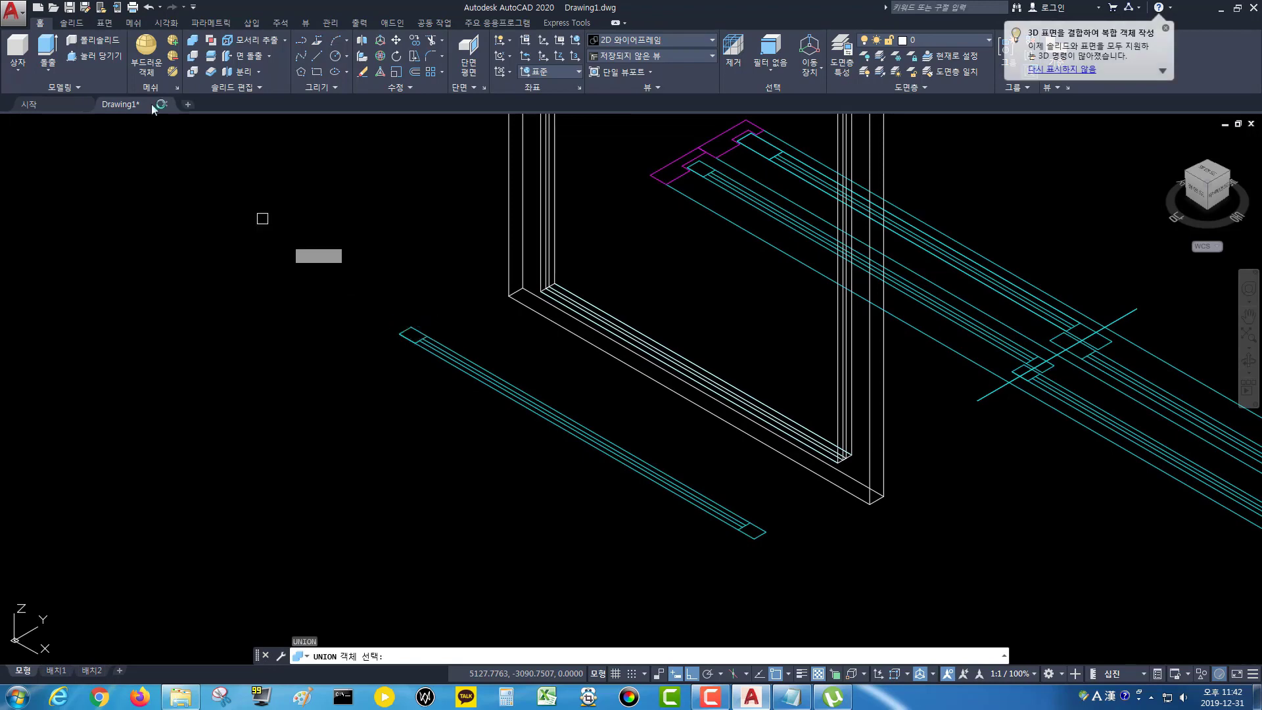
left_click(47, 49)
left_click(418, 326)
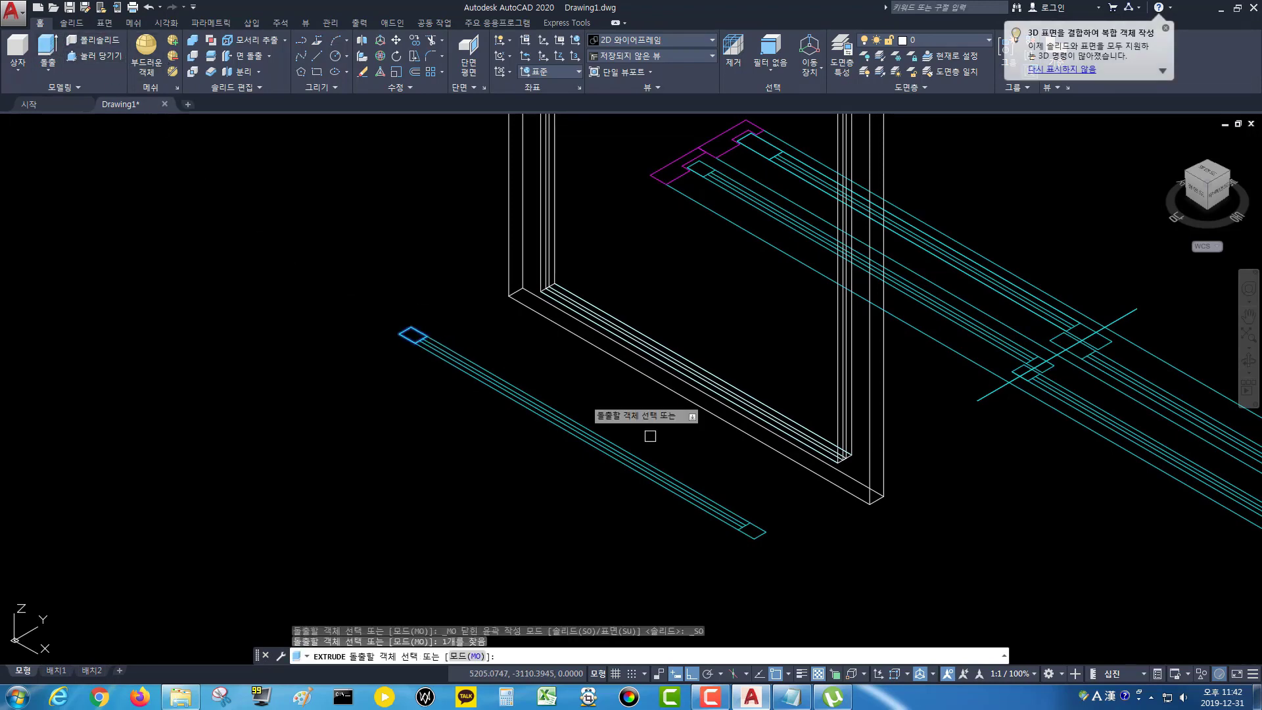
left_click(761, 524)
key("Return")
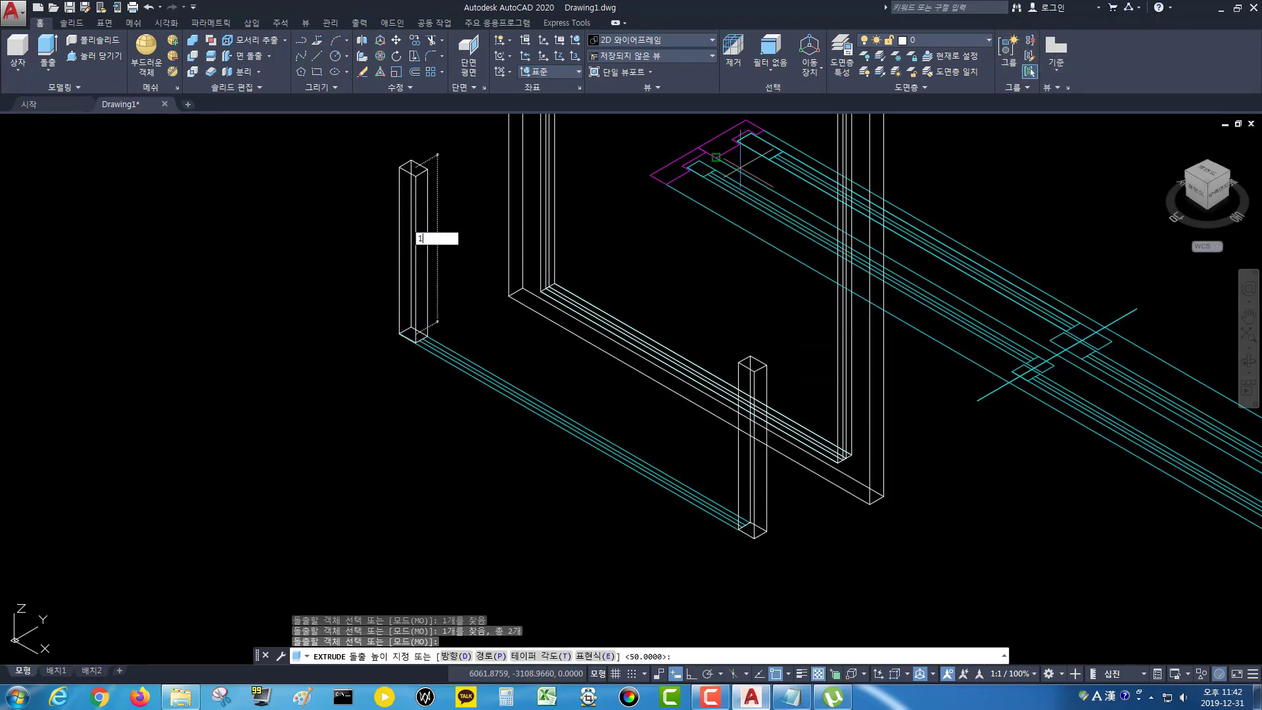
key("Return")
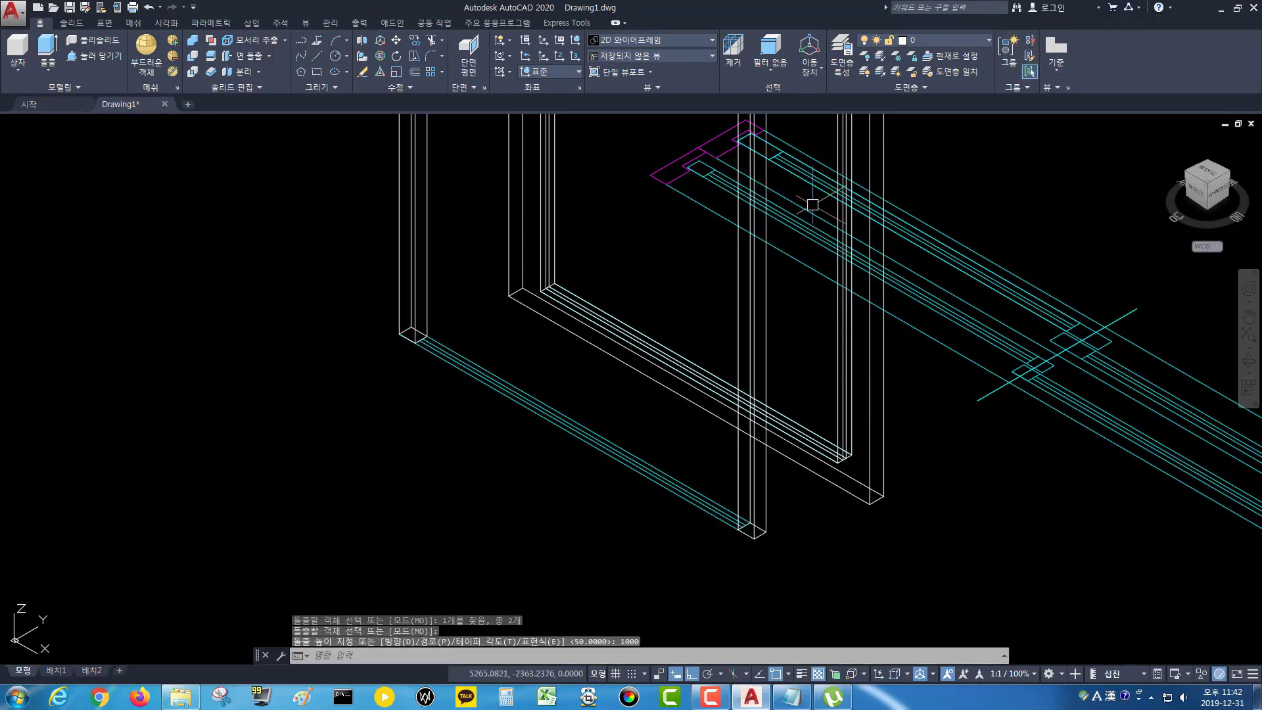
- Create a 1000-high box for the second sash's glass pane over the narrow middle strip between its stiles
scroll(682, 521, "up", 2)
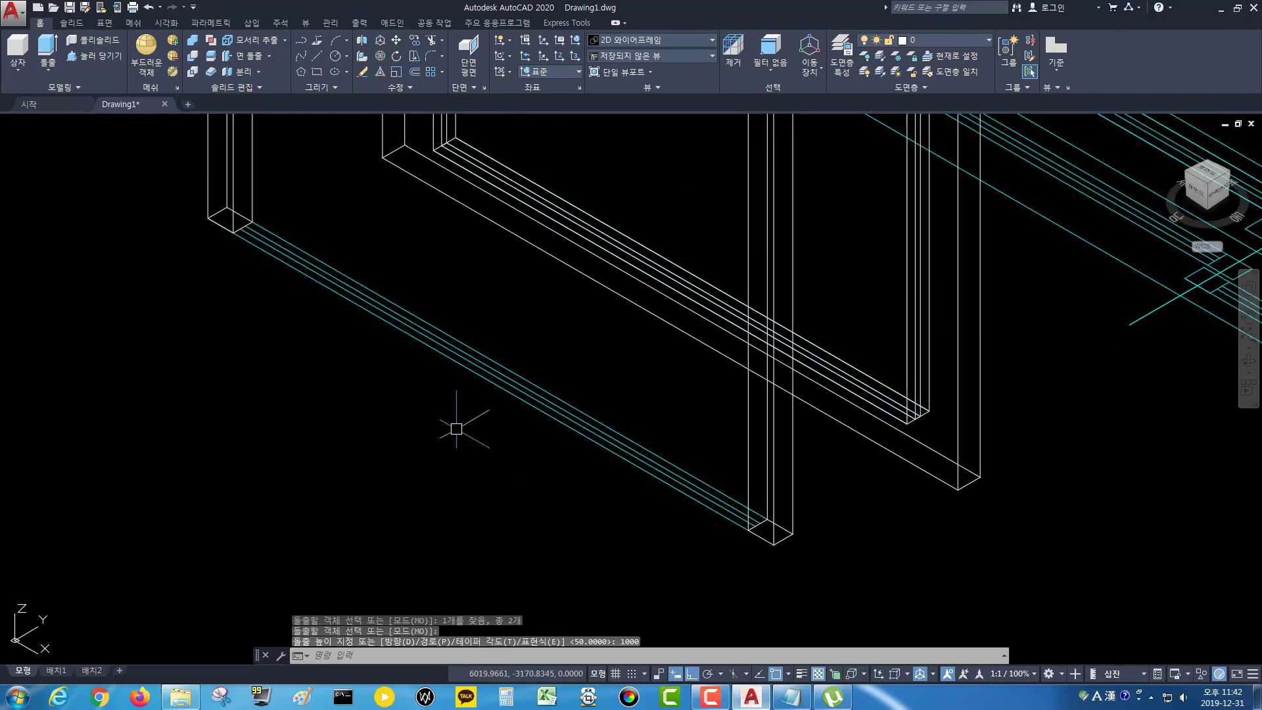
type("box")
key("Return")
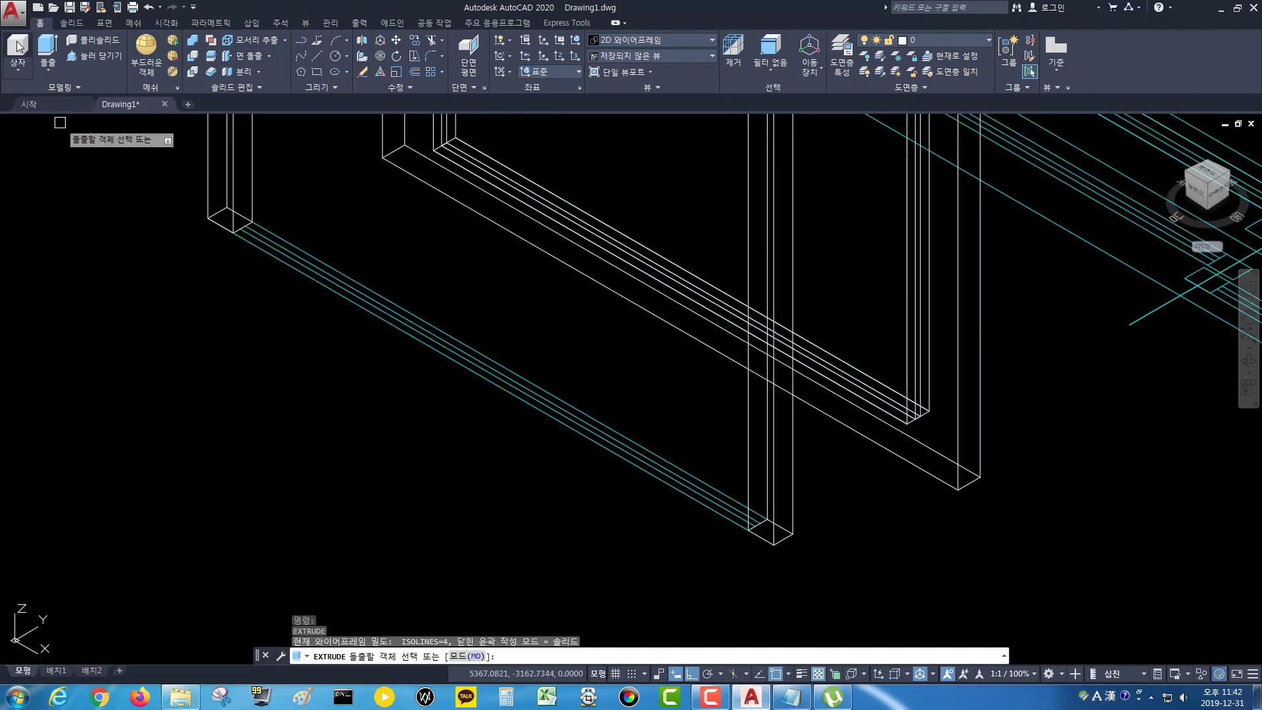
scroll(217, 223, "up", 2)
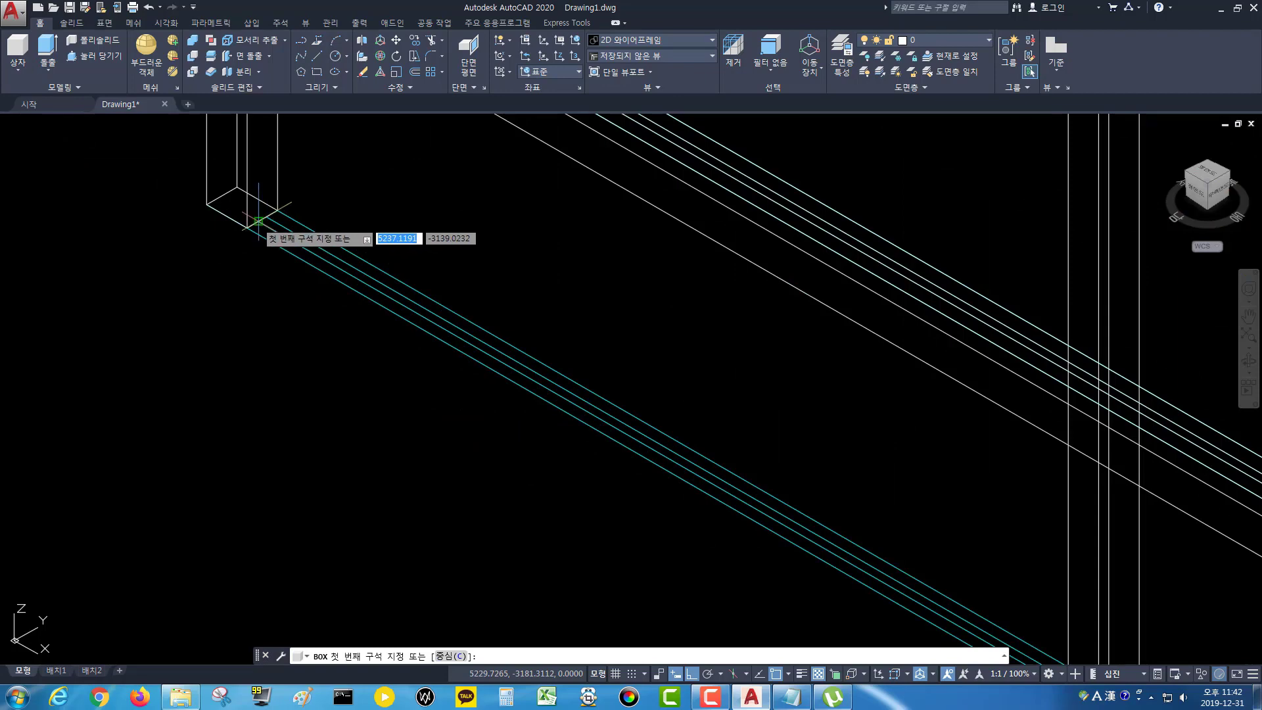
left_click(259, 221)
scroll(676, 400, "down", 3)
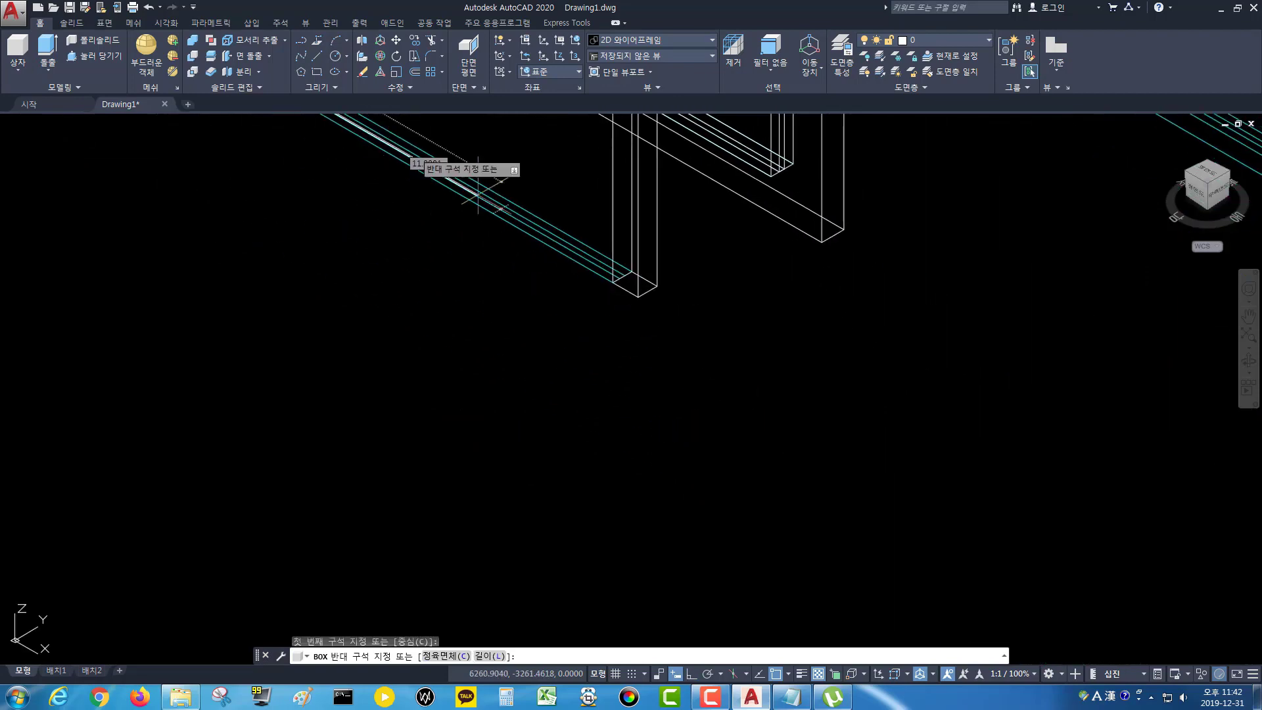
scroll(585, 253, "up", 4)
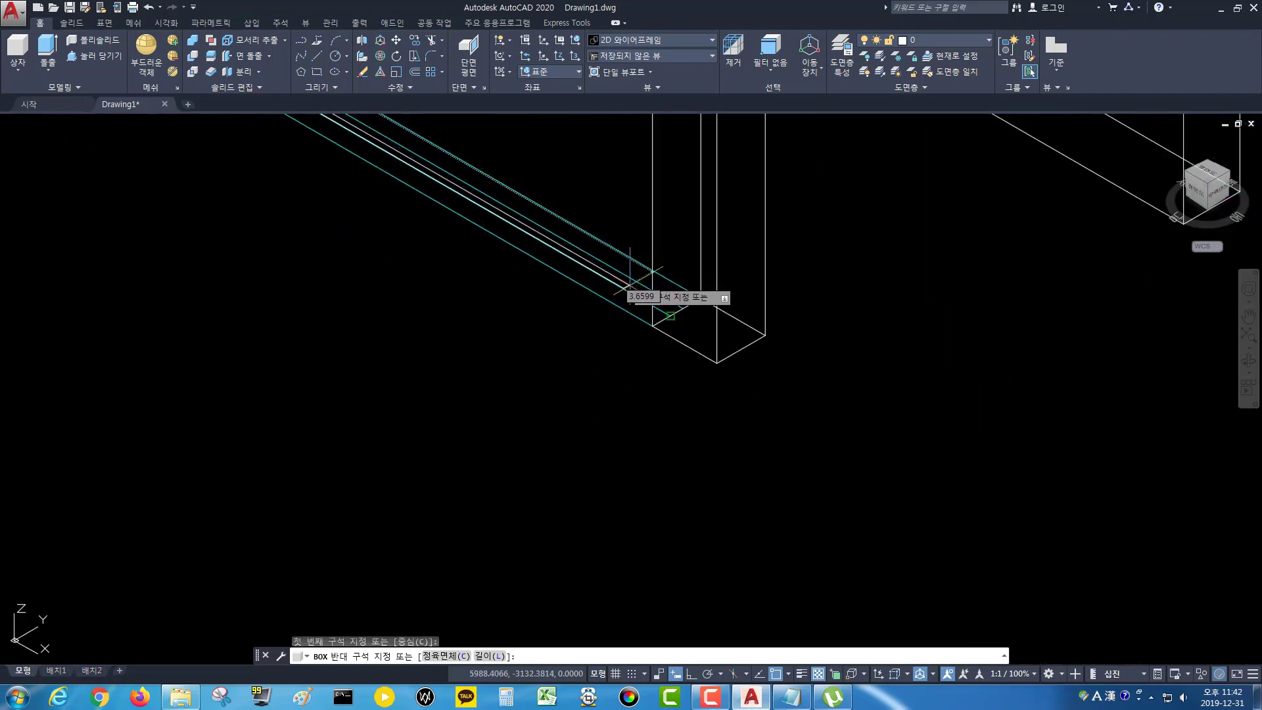
left_click(683, 307)
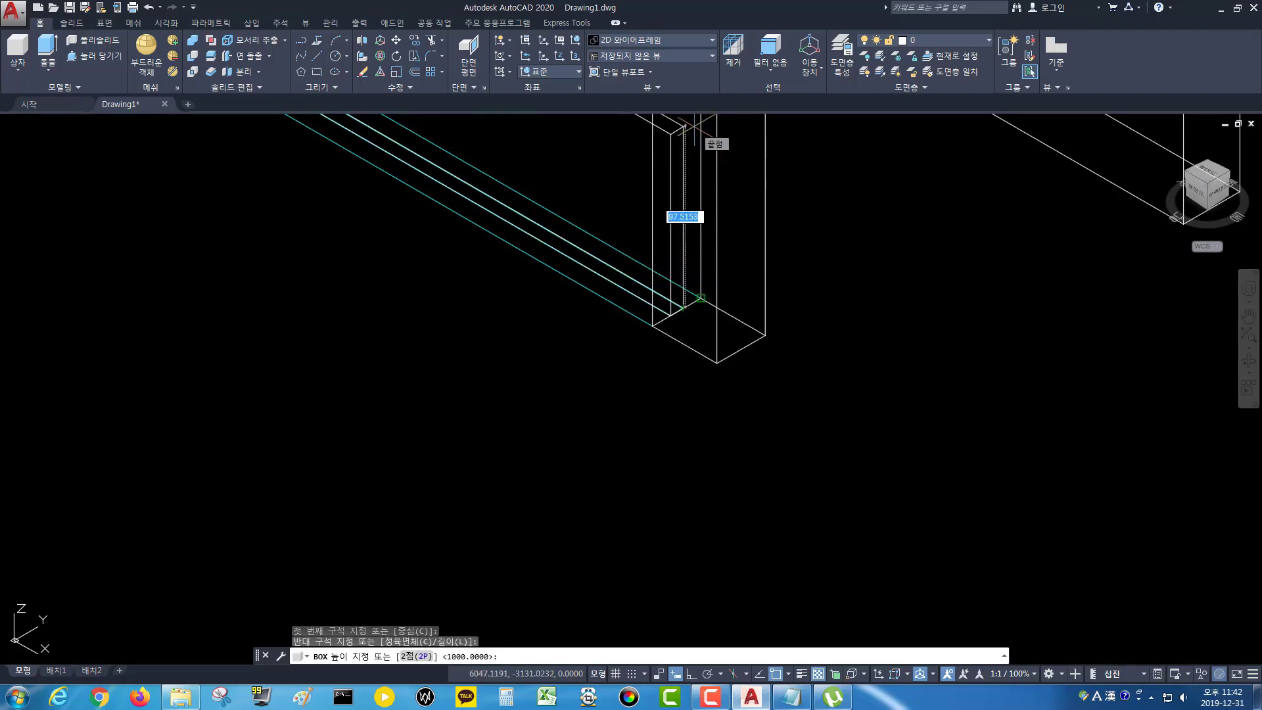
type("1000")
key("Return")
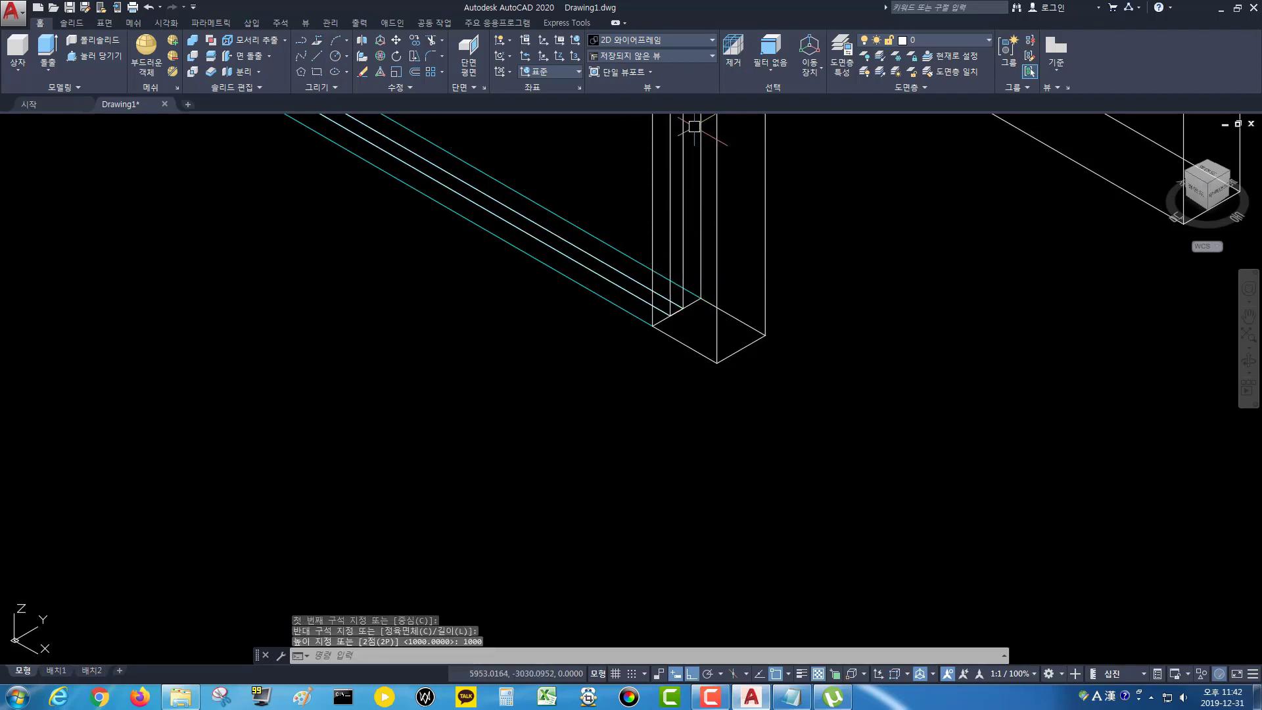
- Create a box for the second sash's bottom rail, from one stile's outer base corner to the other's, extending 50 downward
scroll(418, 352, "down", 5)
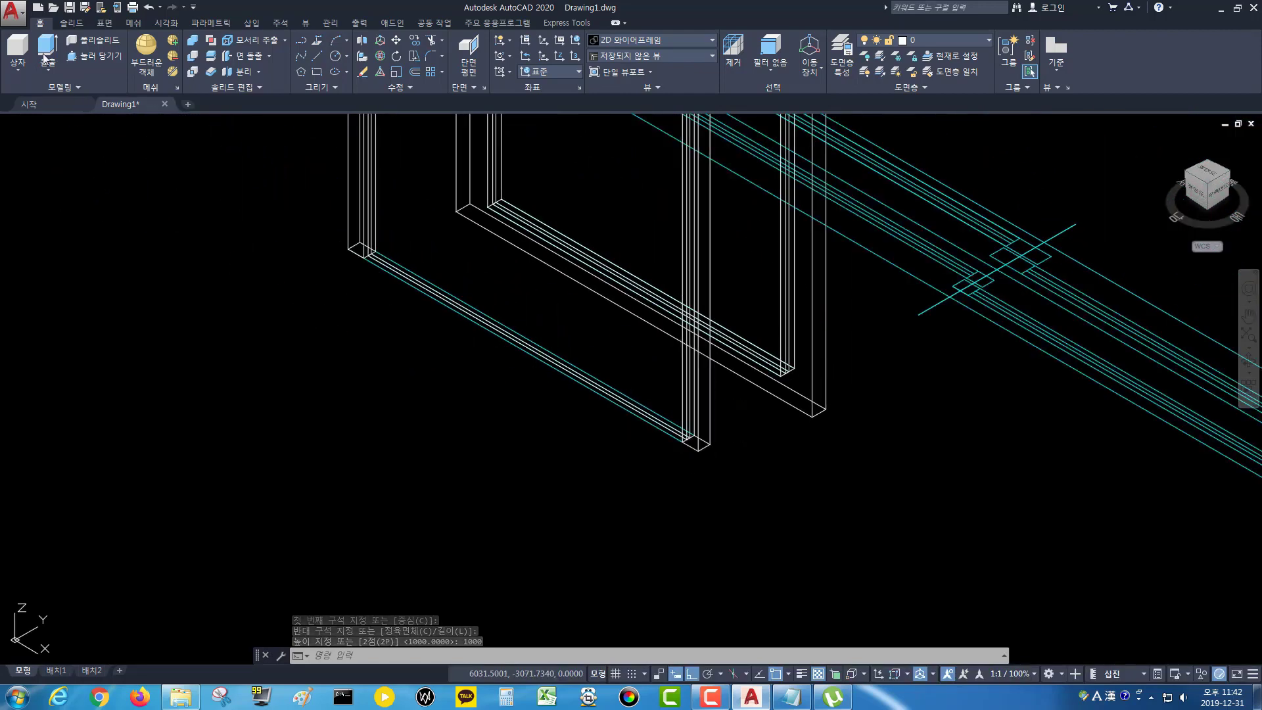
left_click(18, 50)
scroll(348, 263, "up", 3)
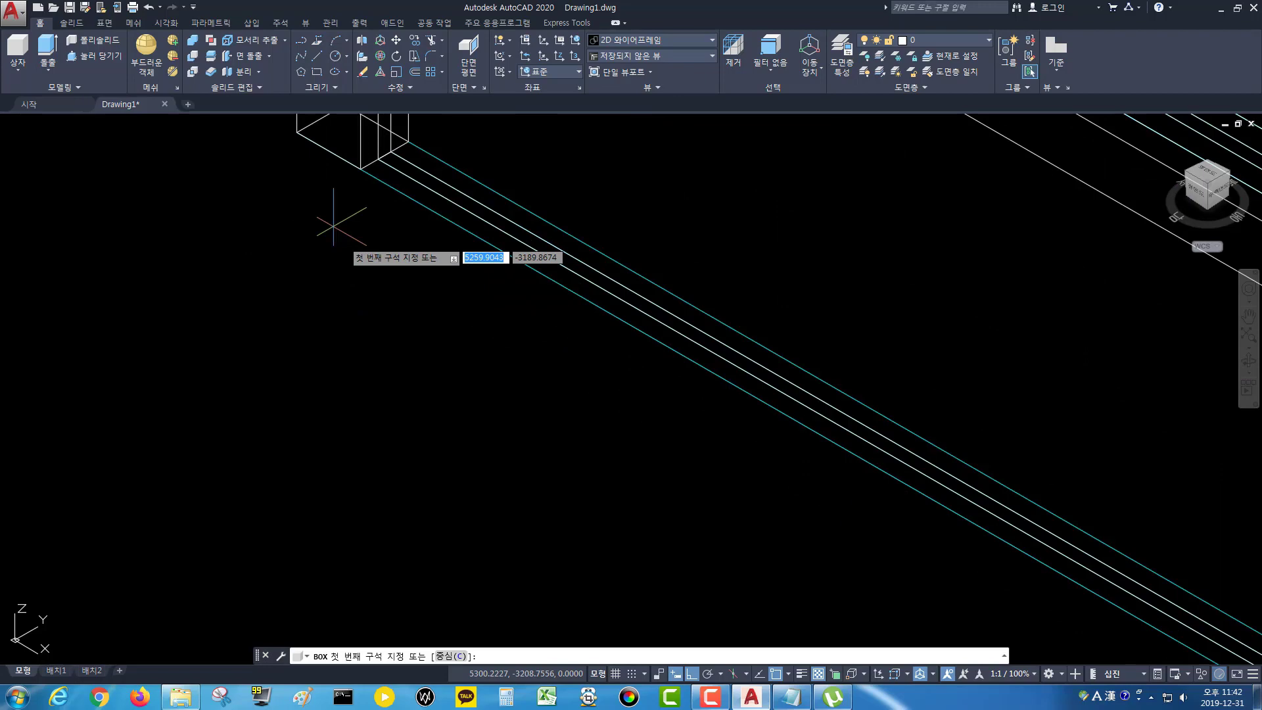
left_click(295, 135)
scroll(362, 228, "down", 2)
middle_click_drag(742, 446, 362, 192)
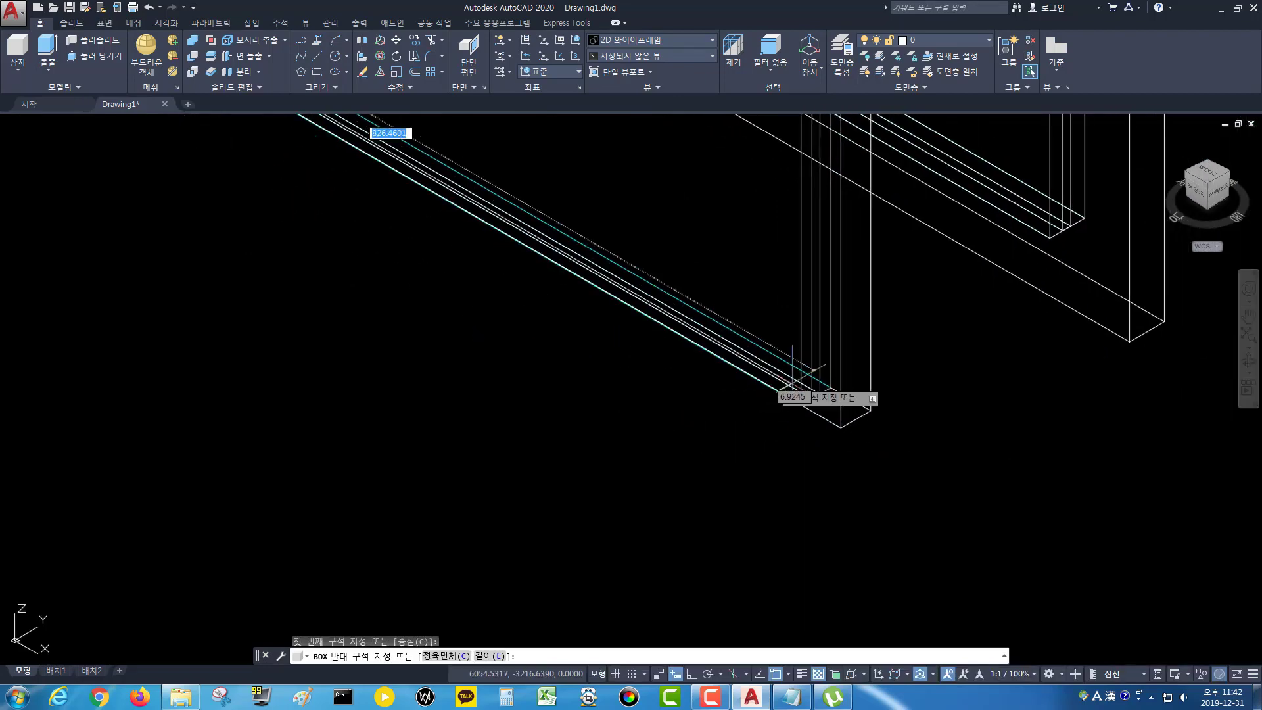
left_click(871, 410)
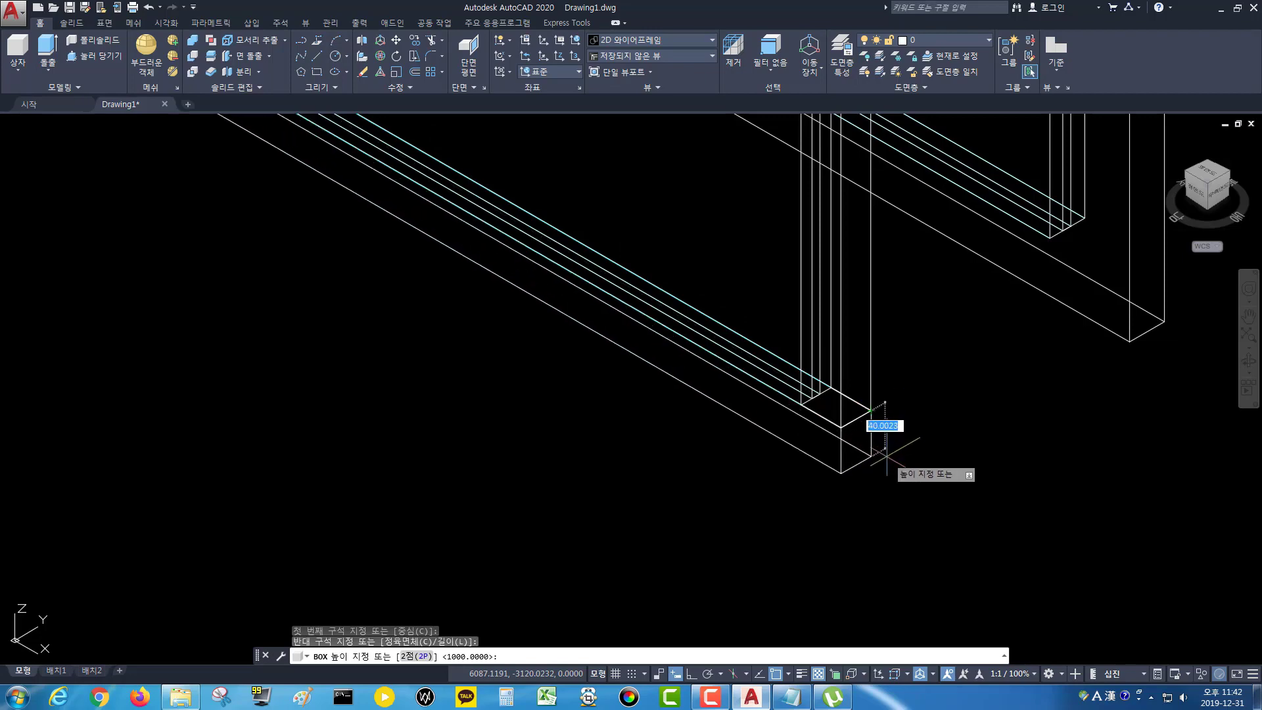
type("50")
key("Return")
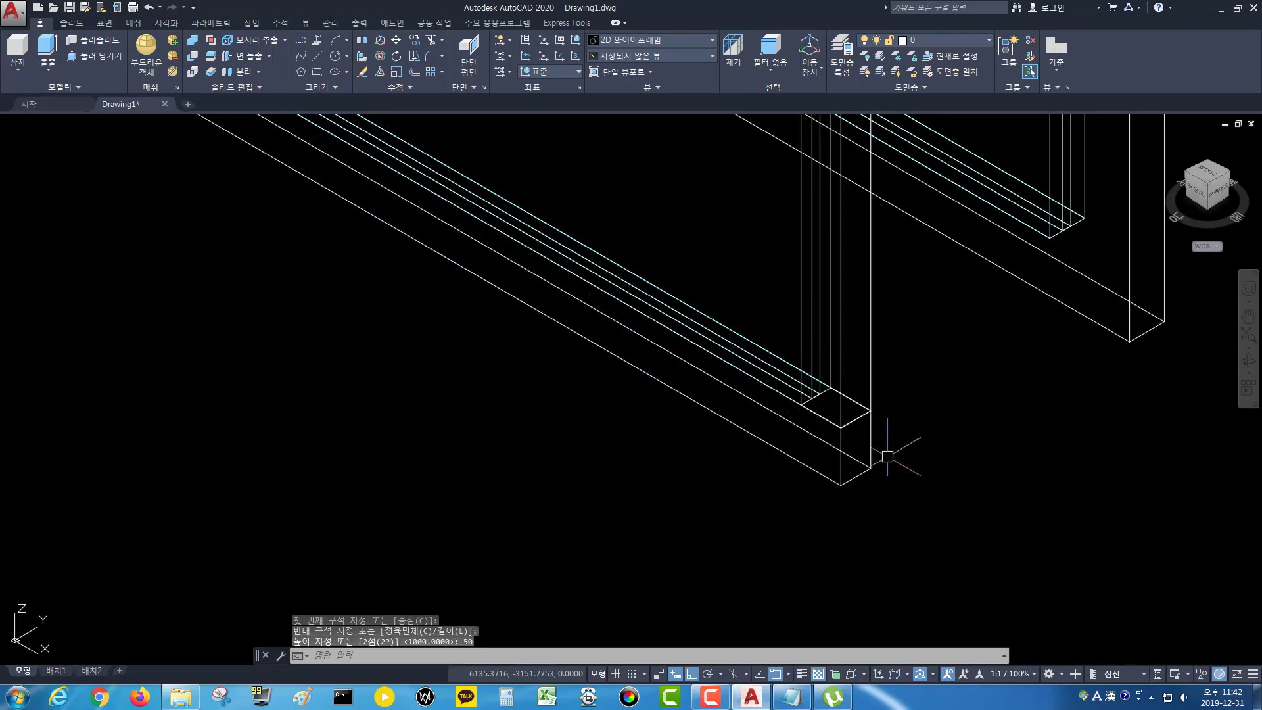
- Create a box for the second sash's top rail, spanning the tops of both stiles and rising 50 upward
scroll(887, 456, "down", 4)
middle_click_drag(882, 431, 832, 573)
scroll(608, 181, "down", 2)
scroll(608, 191, "down", 2)
middle_click_drag(608, 196, 582, 368)
scroll(515, 266, "up", 2)
key("space")
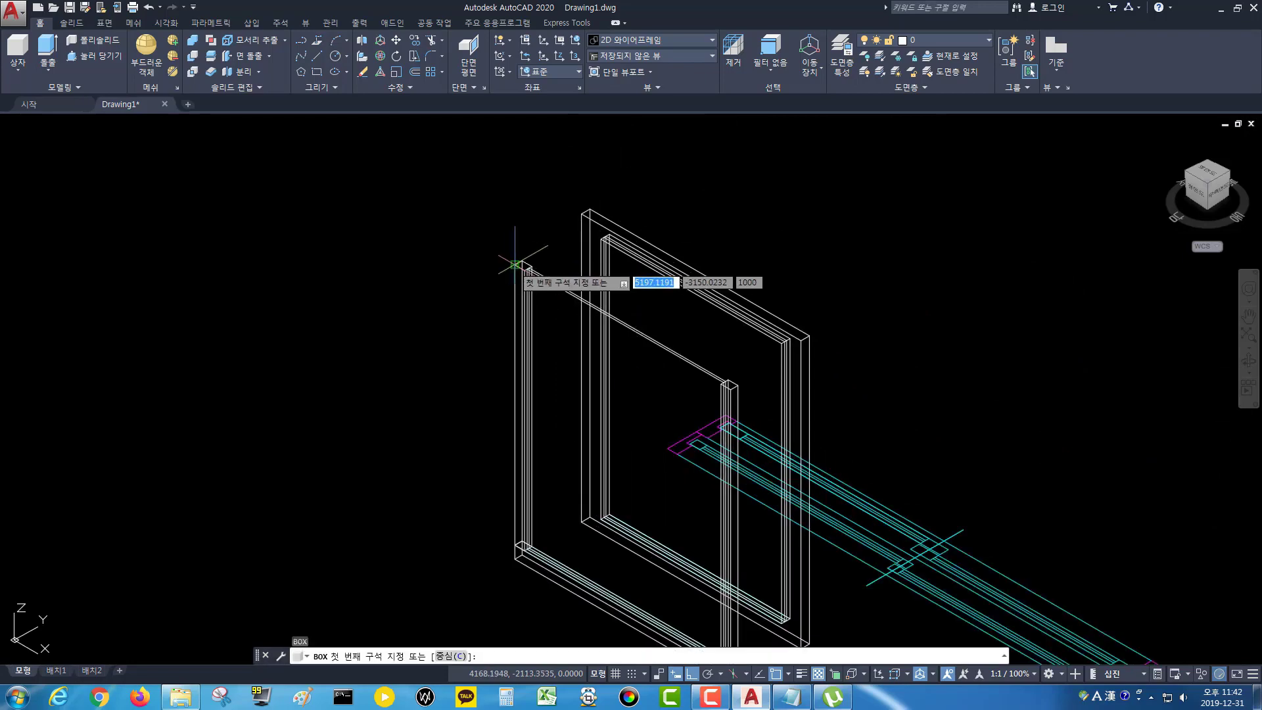
left_click(515, 264)
scroll(743, 401, "up", 3)
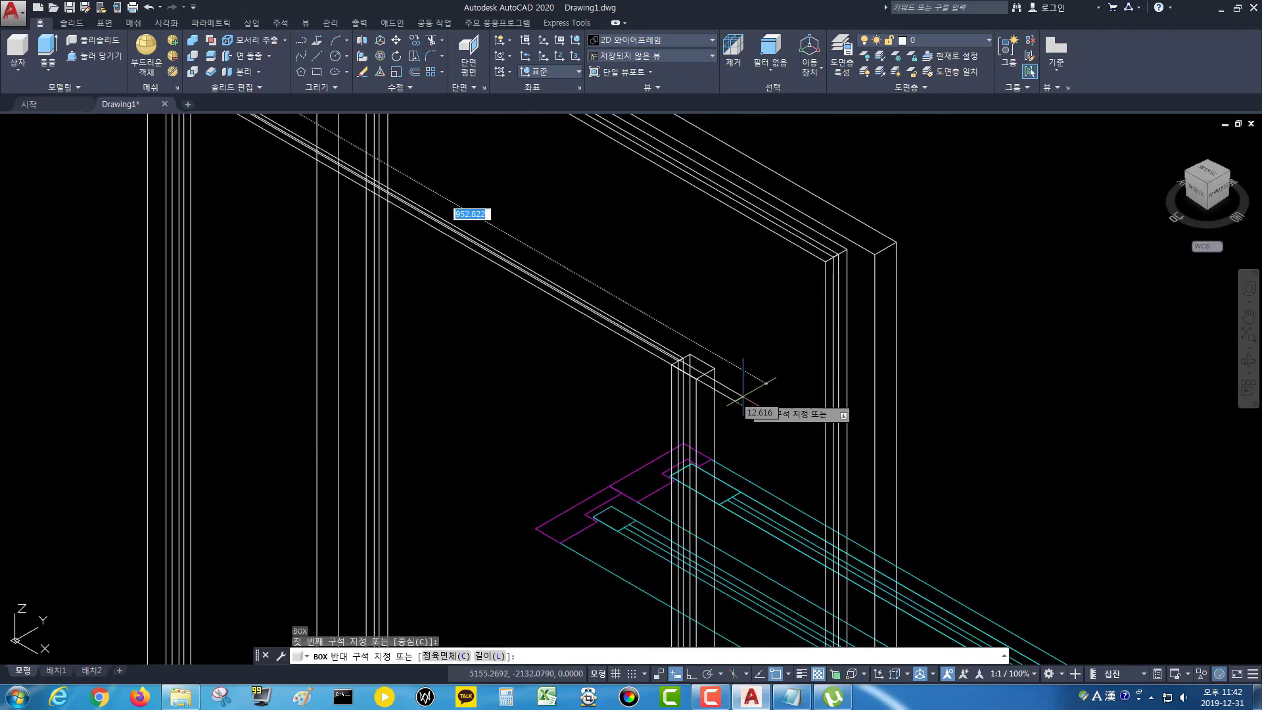
left_click(717, 371)
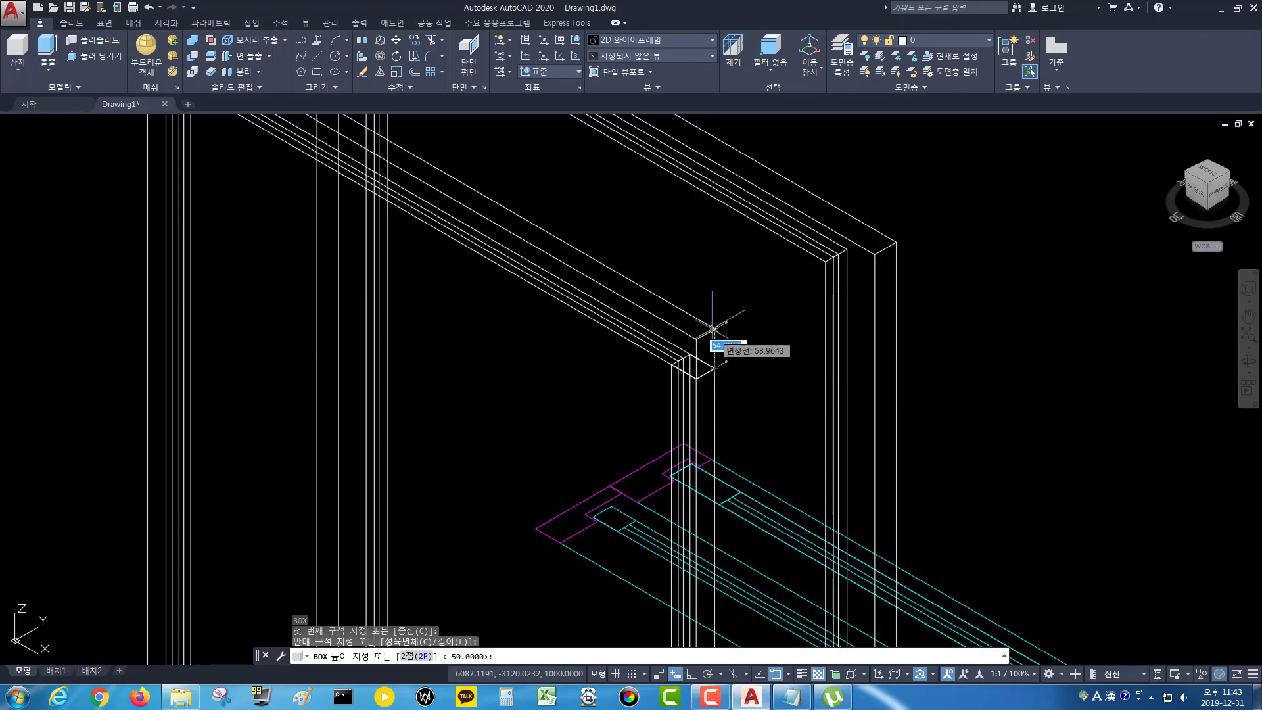
type("50")
key("Return")
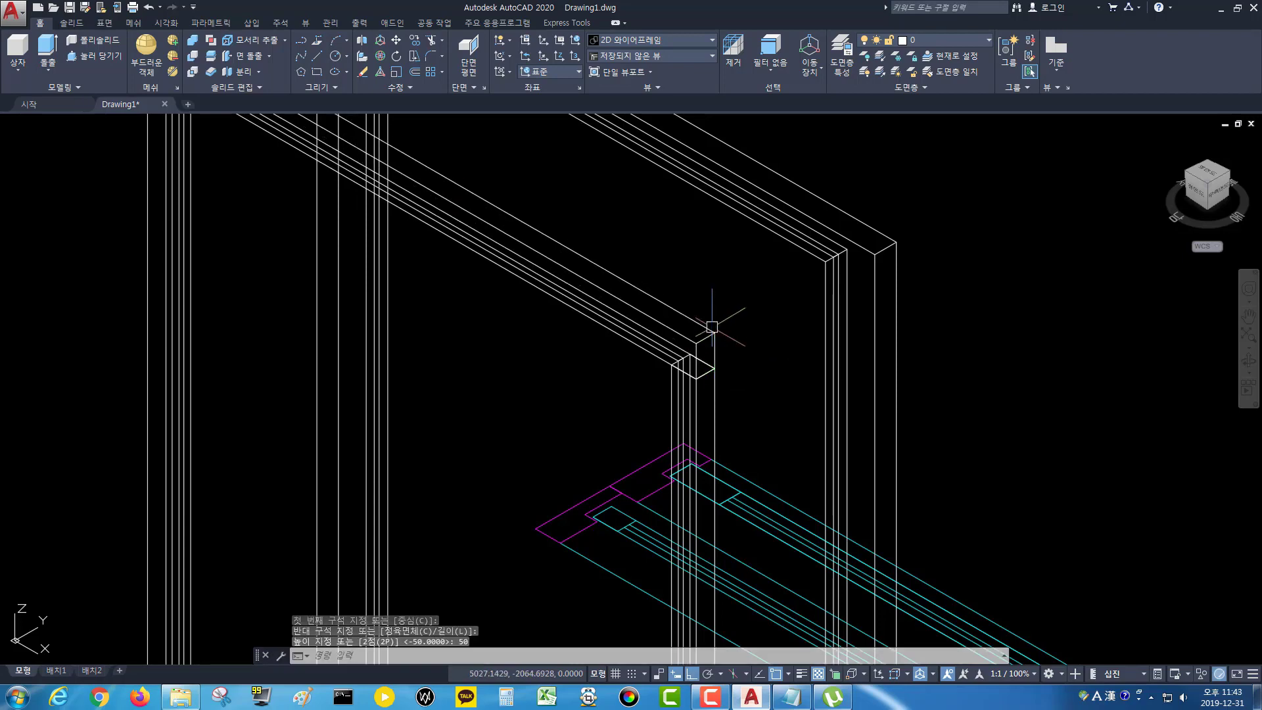
scroll(713, 325, "down", 2)
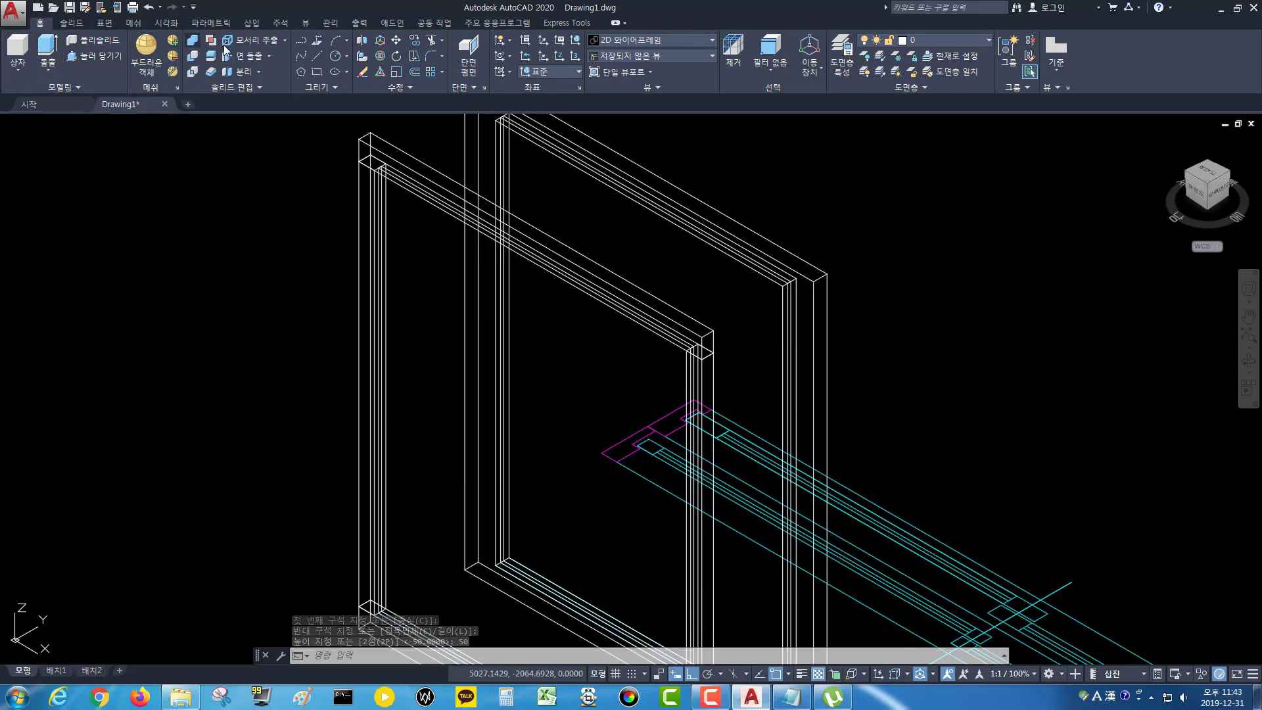
- Unite the second sash's top rail, both stiles and bottom rail into one solid, leaving the glass pane separate
left_click(381, 152)
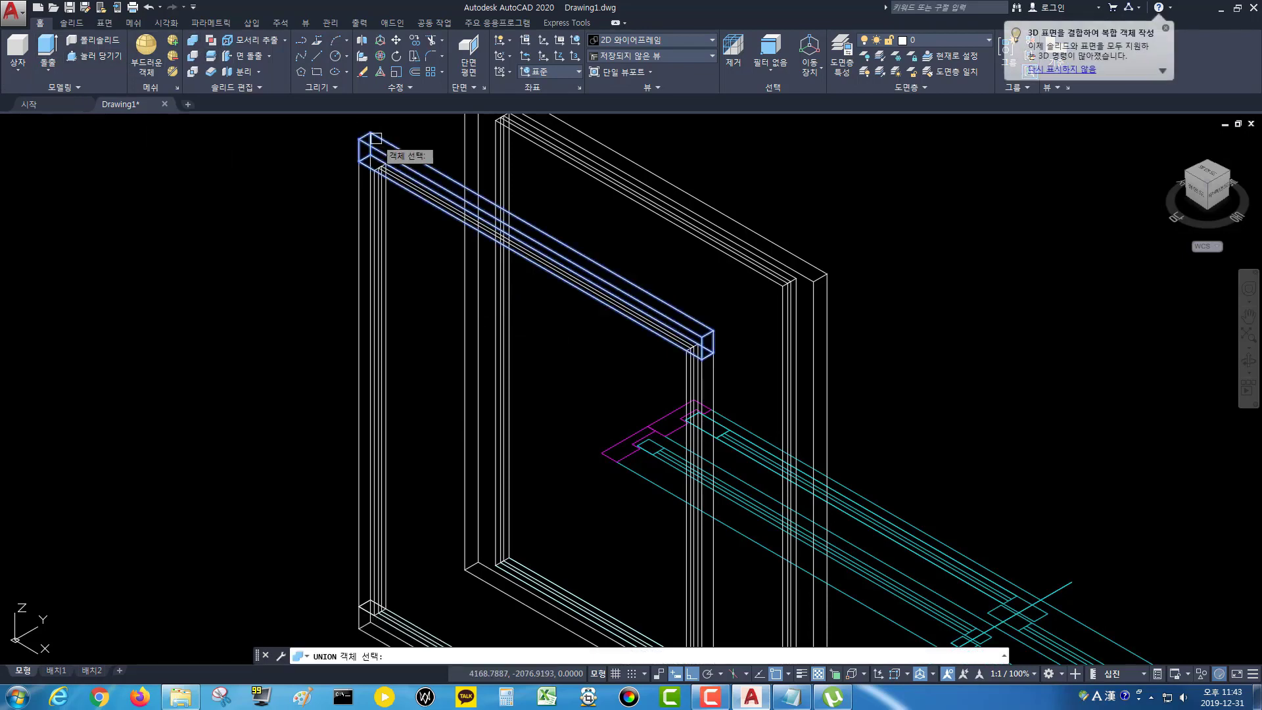
left_click(361, 191)
scroll(374, 267, "down", 2)
middle_click_drag(373, 267, 310, 128)
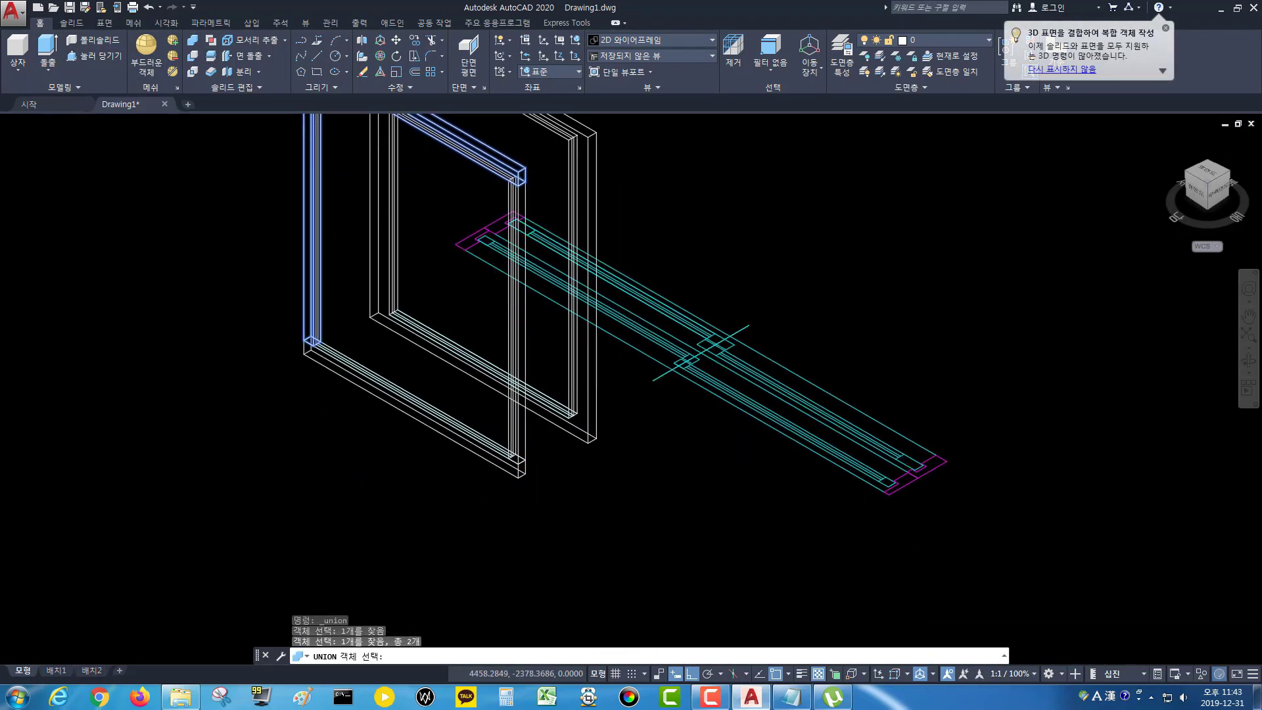
left_click(523, 404)
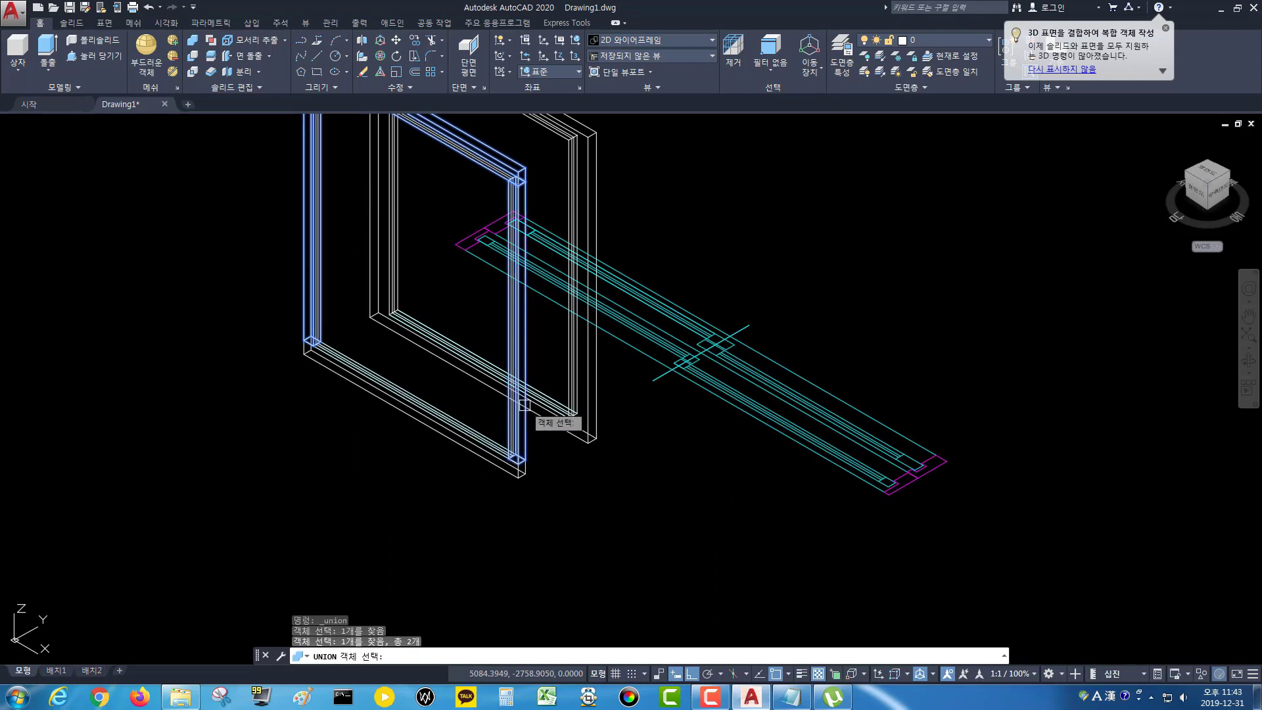
left_click(522, 479)
key("space")
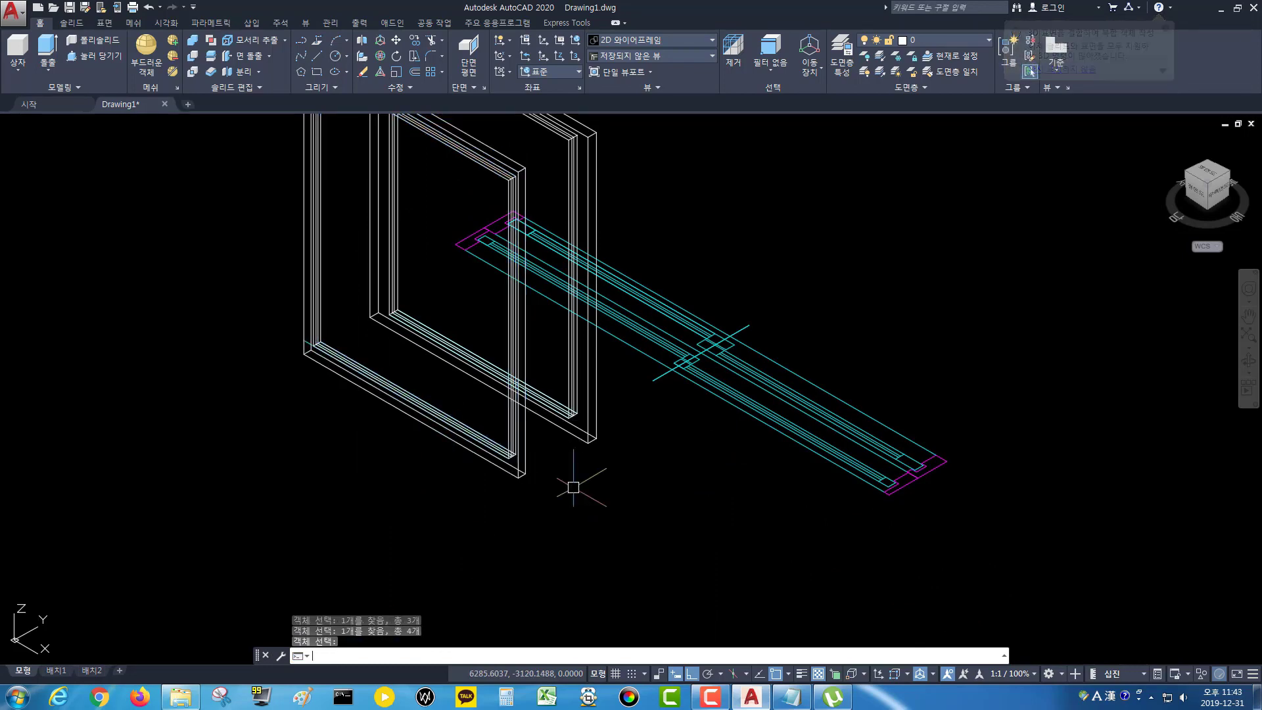
- Inspect the two completed sash models beside the original window plan
scroll(547, 408, "up", 2)
middle_click_drag(547, 408, 520, 476)
scroll(563, 428, "down", 2)
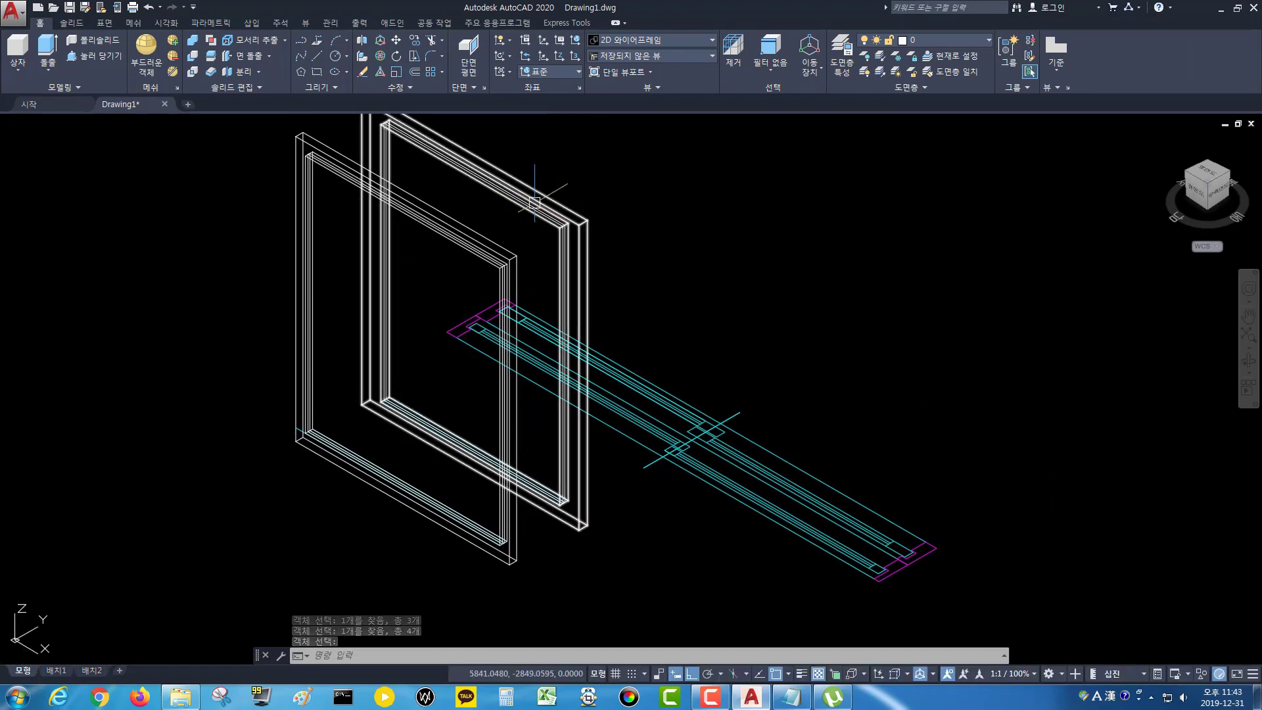
scroll(591, 212, "down", 2)
middle_click_drag(587, 208, 592, 219)
scroll(618, 262, "up", 2)
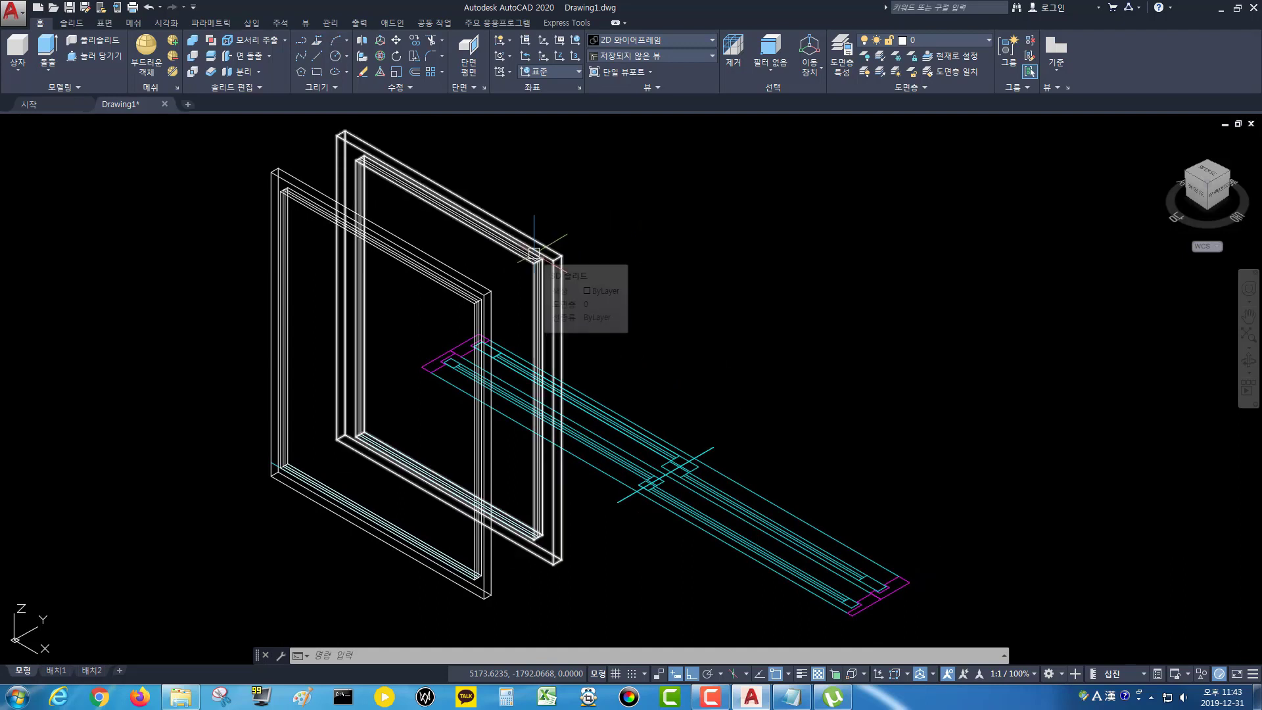
middle_click_drag(745, 395, 754, 374)
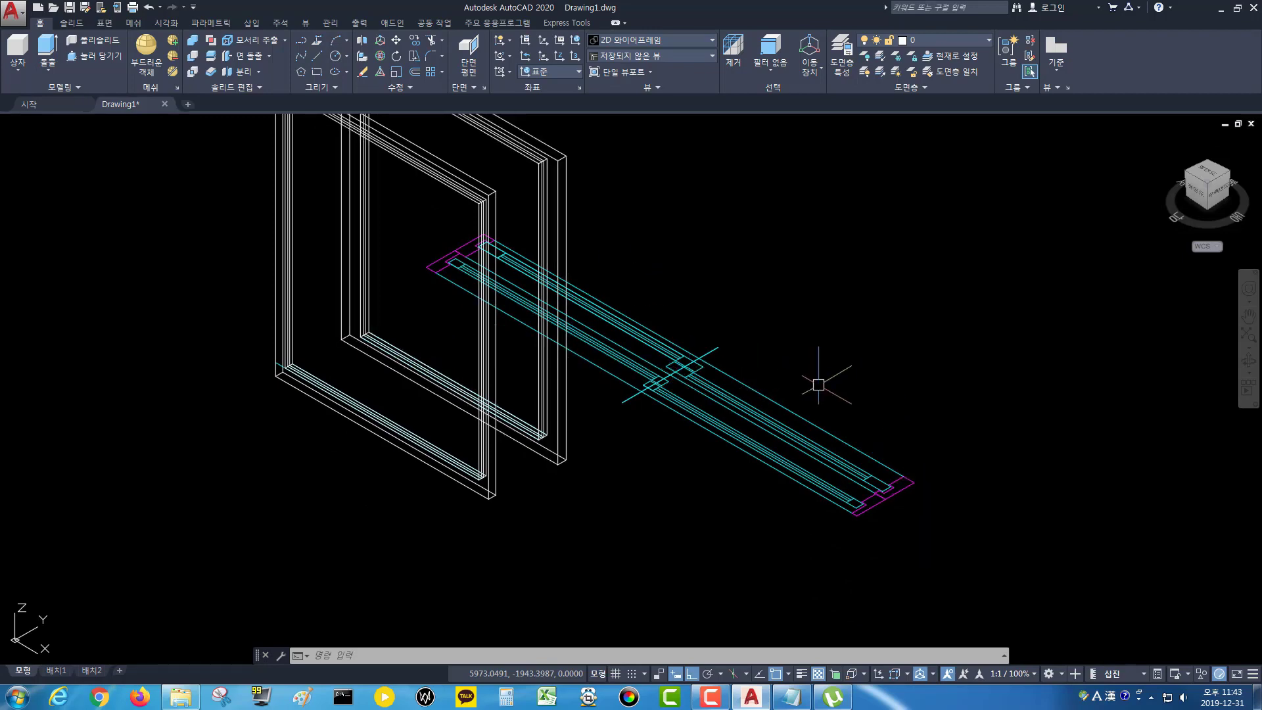
scroll(855, 421, "up", 2)
scroll(830, 359, "down", 2)
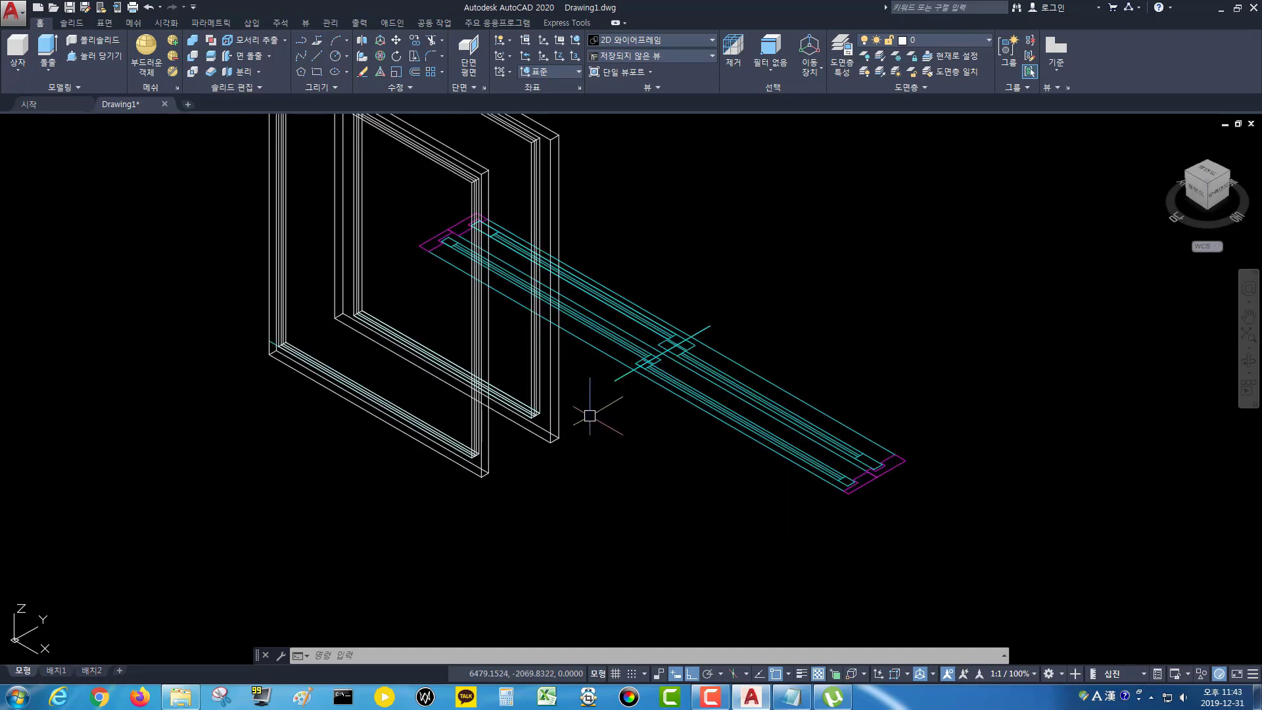
- Move both sash models with their outlines straight along the negative Y direction, well clear of the original window plan
key("Return")
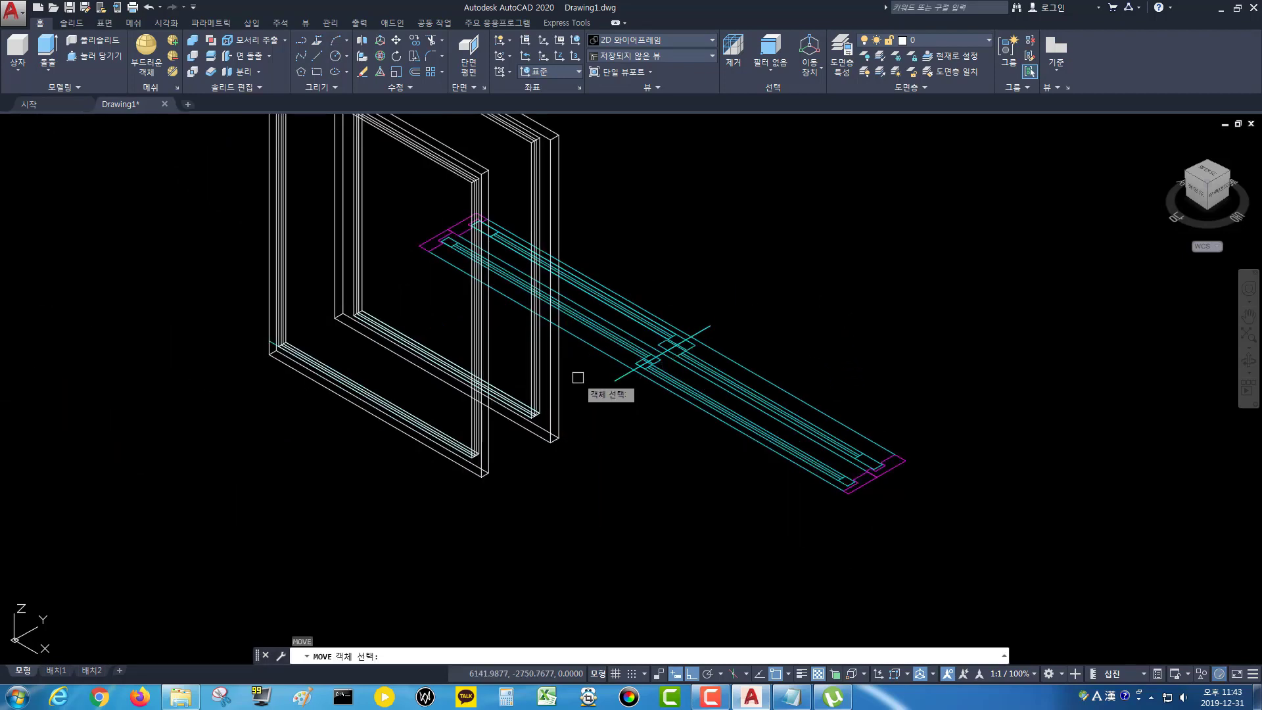
left_click(577, 373)
left_click(380, 495)
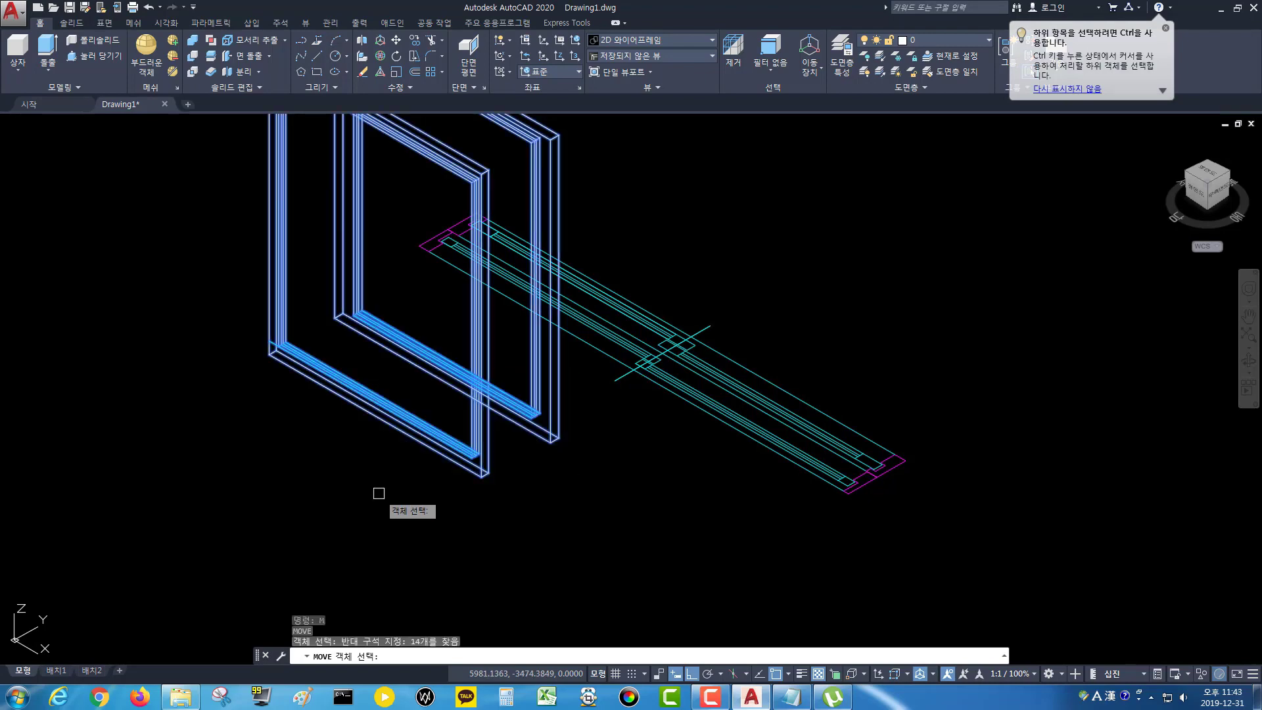
key("Return")
left_click(483, 474)
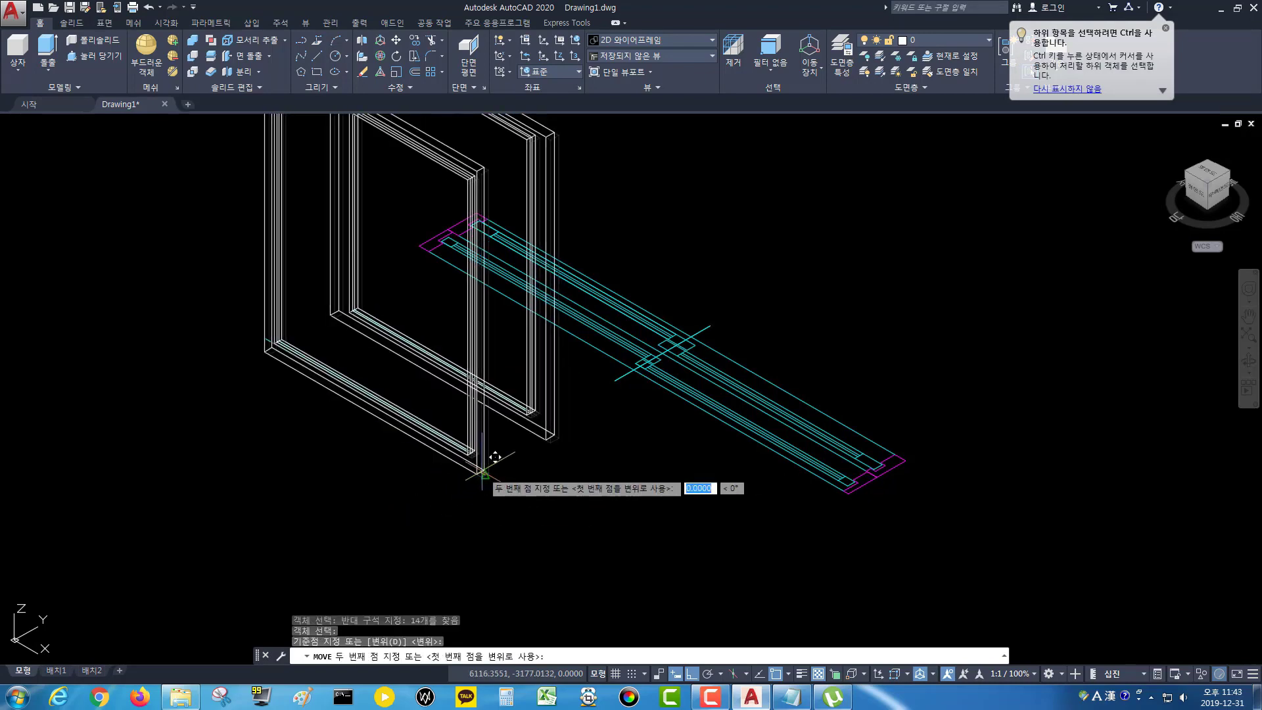
middle_click_drag(108, 552, 203, 473)
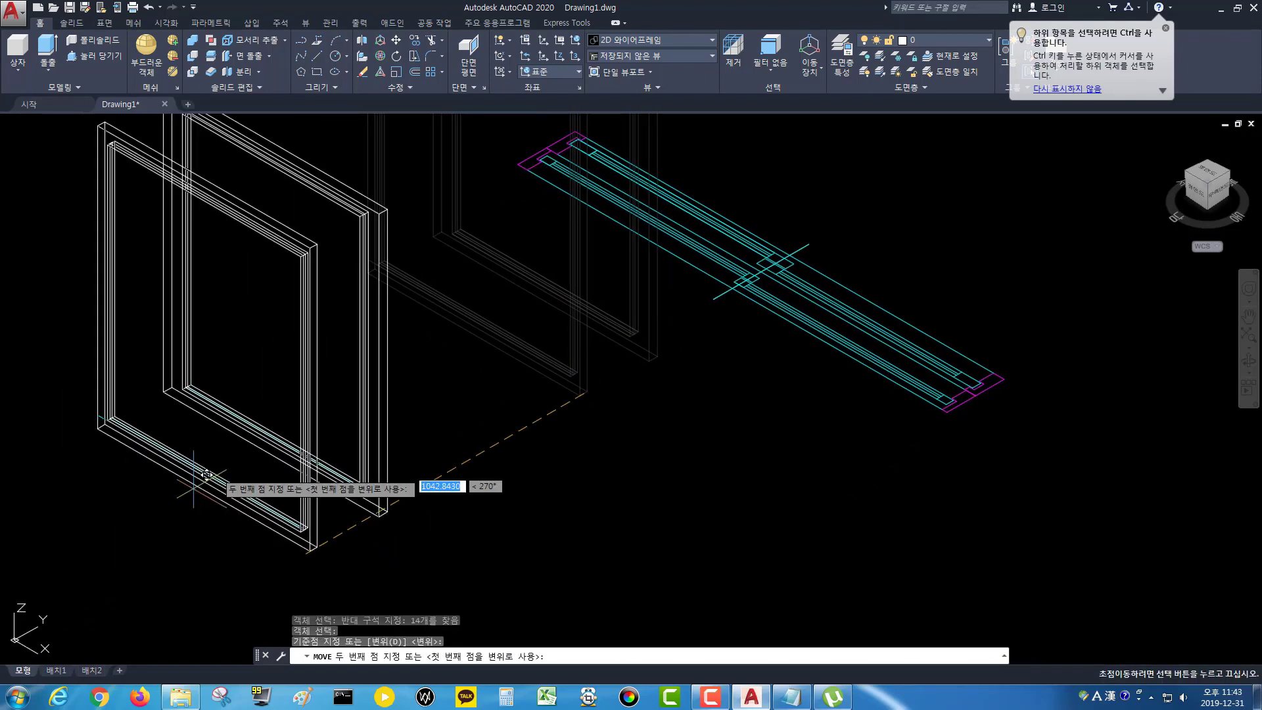
left_click(163, 508)
- Extrude the four magenta jamb profiles at both ends of the window plan to a height of 1100
scroll(530, 296, "up", 2)
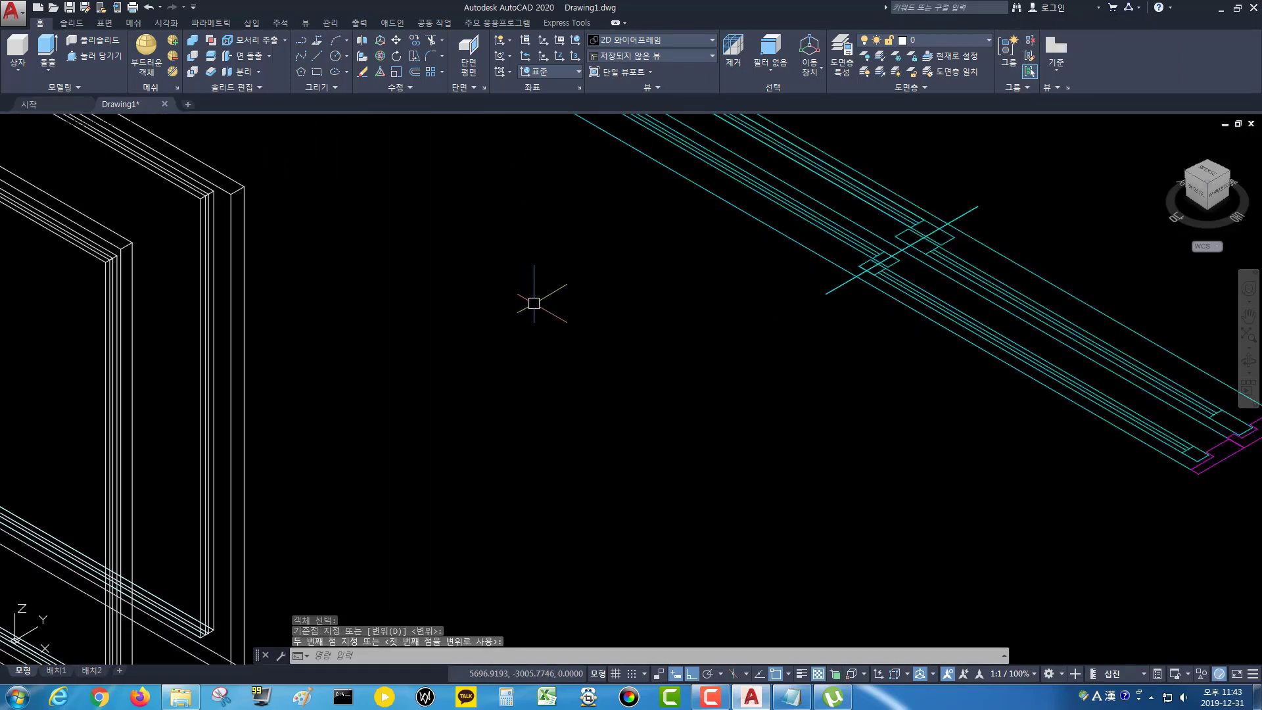
middle_click_drag(530, 296, 358, 375)
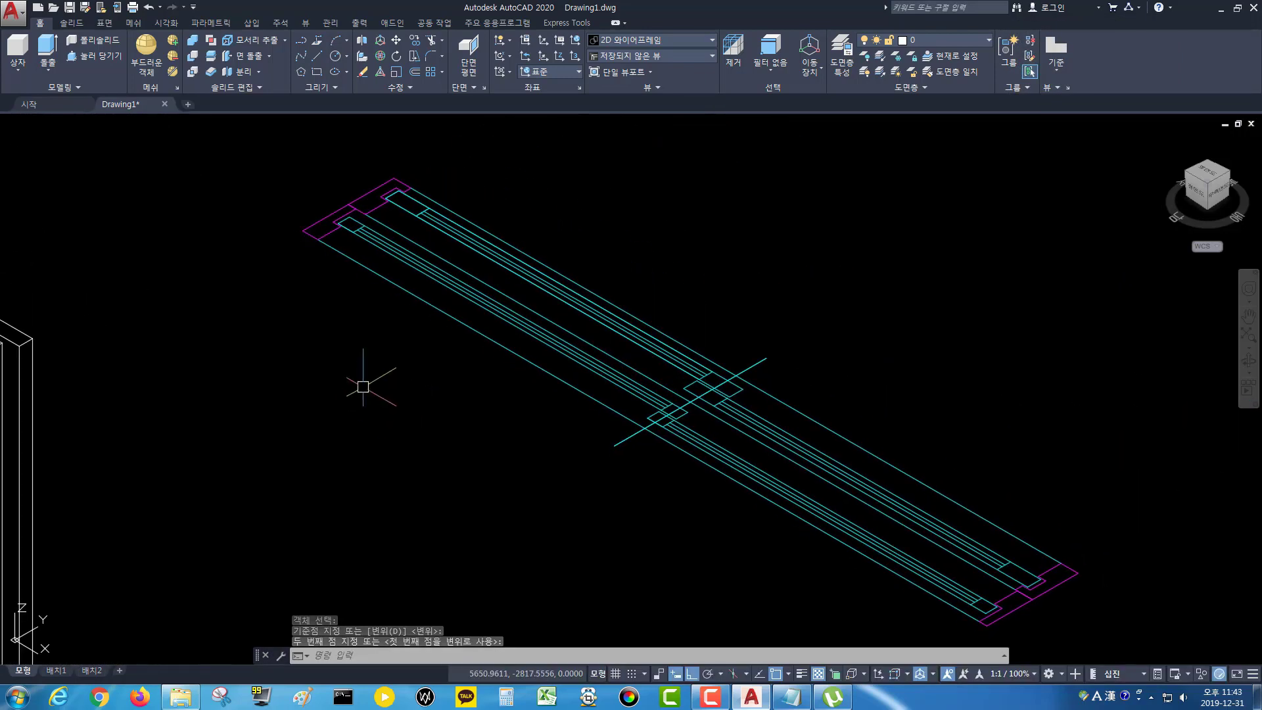
scroll(358, 376, "down", 2)
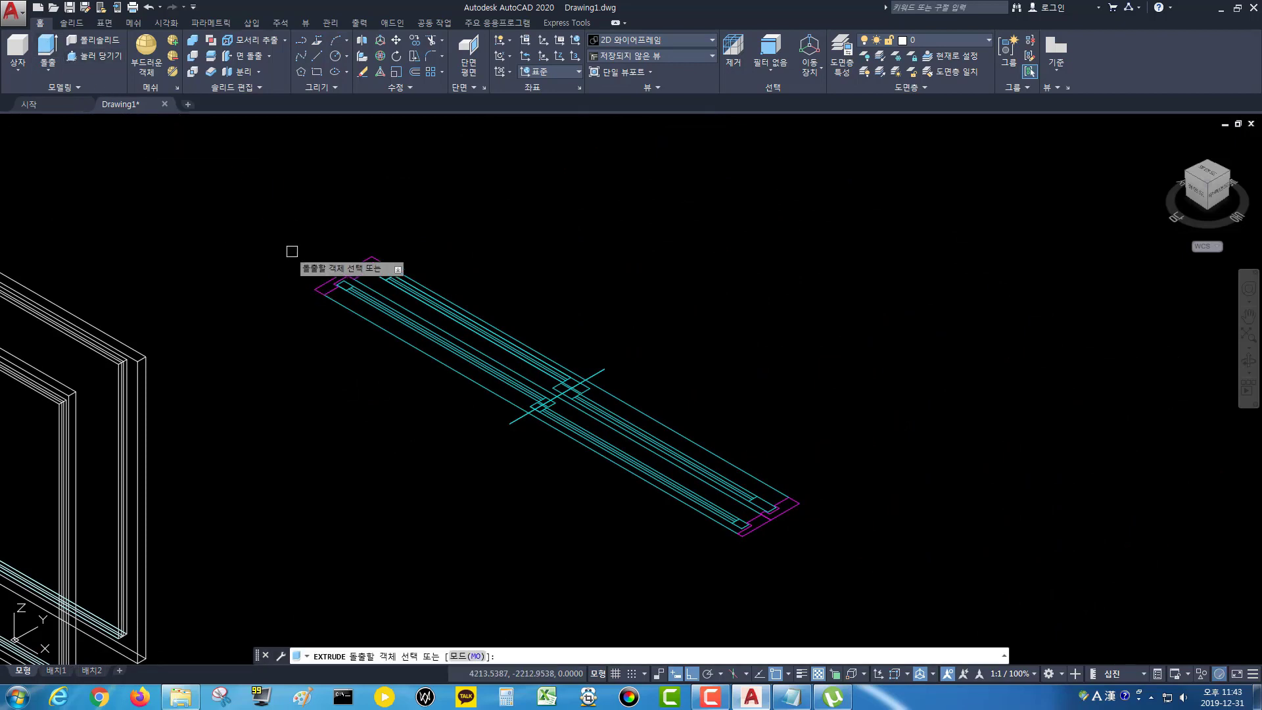
left_click(321, 281)
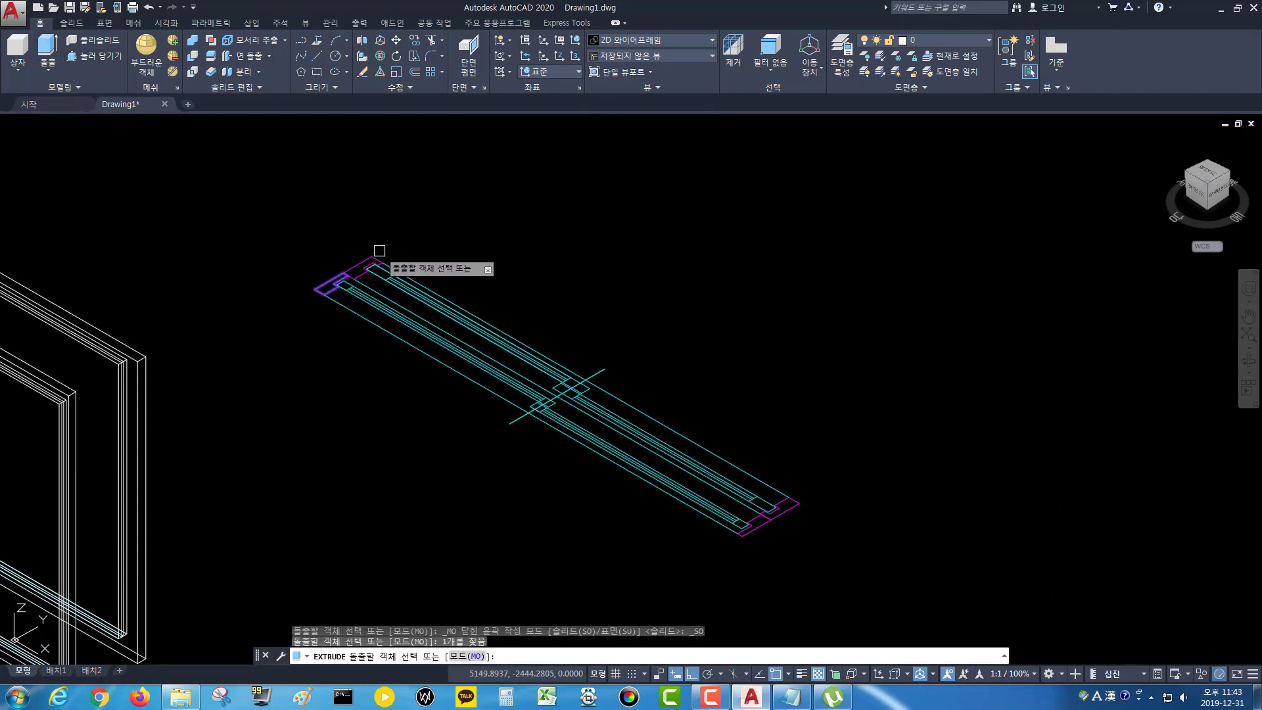
left_click(374, 253)
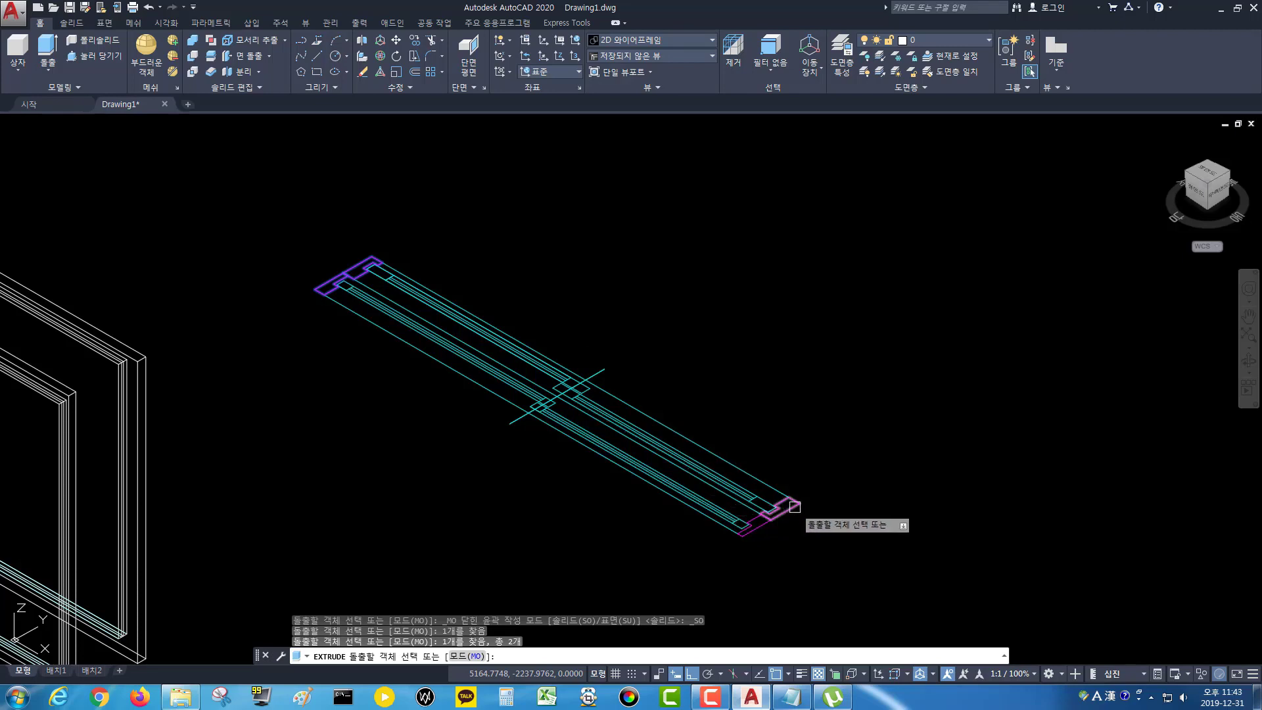
left_click(773, 524)
left_click(758, 527)
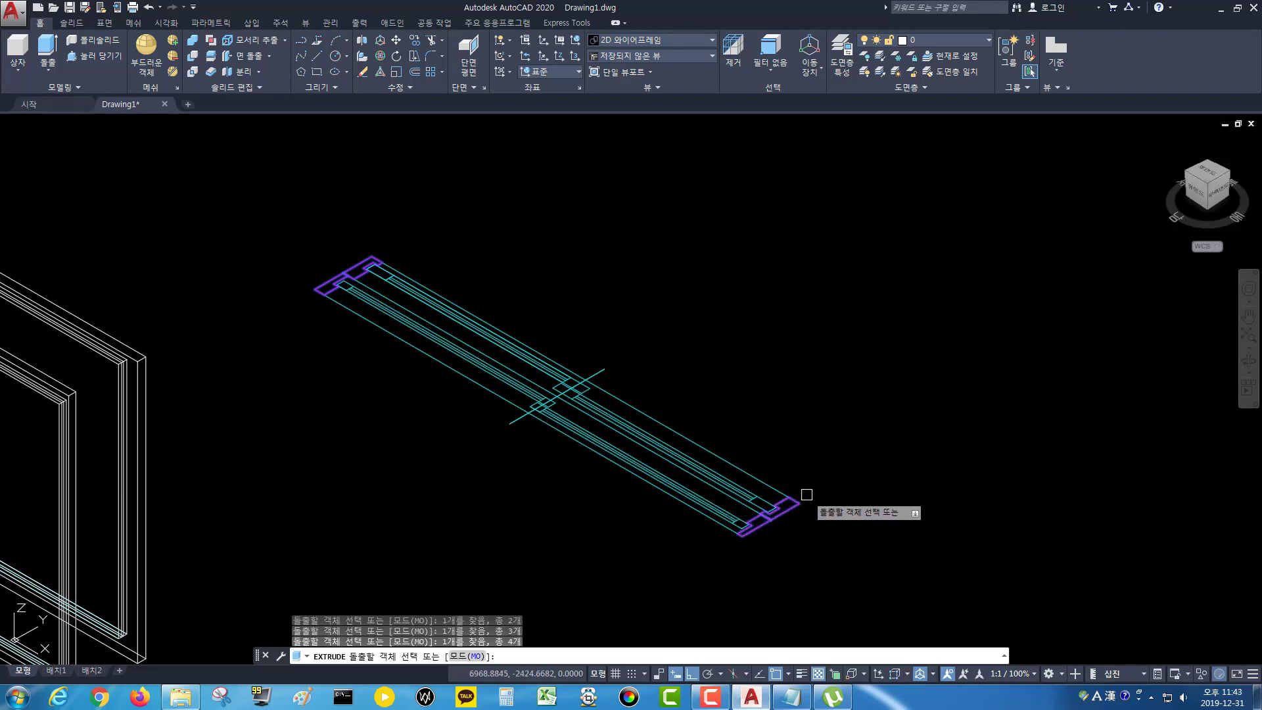
key("Return")
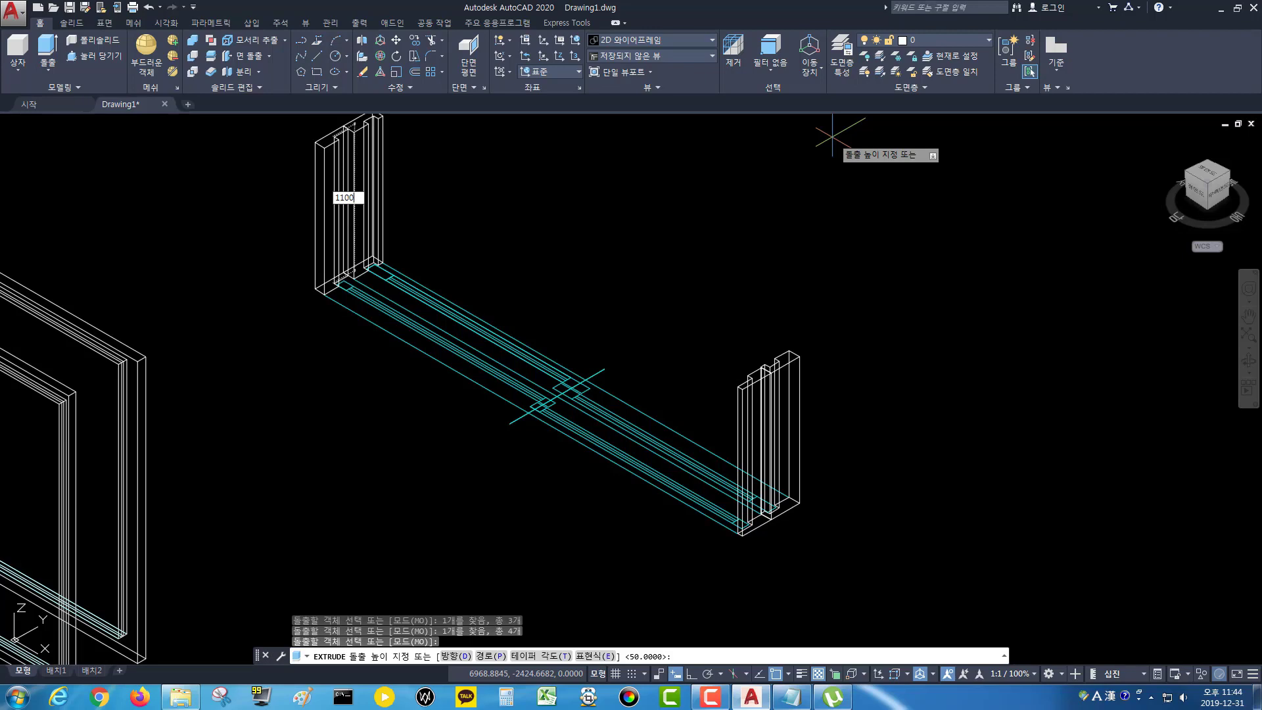
key("Return")
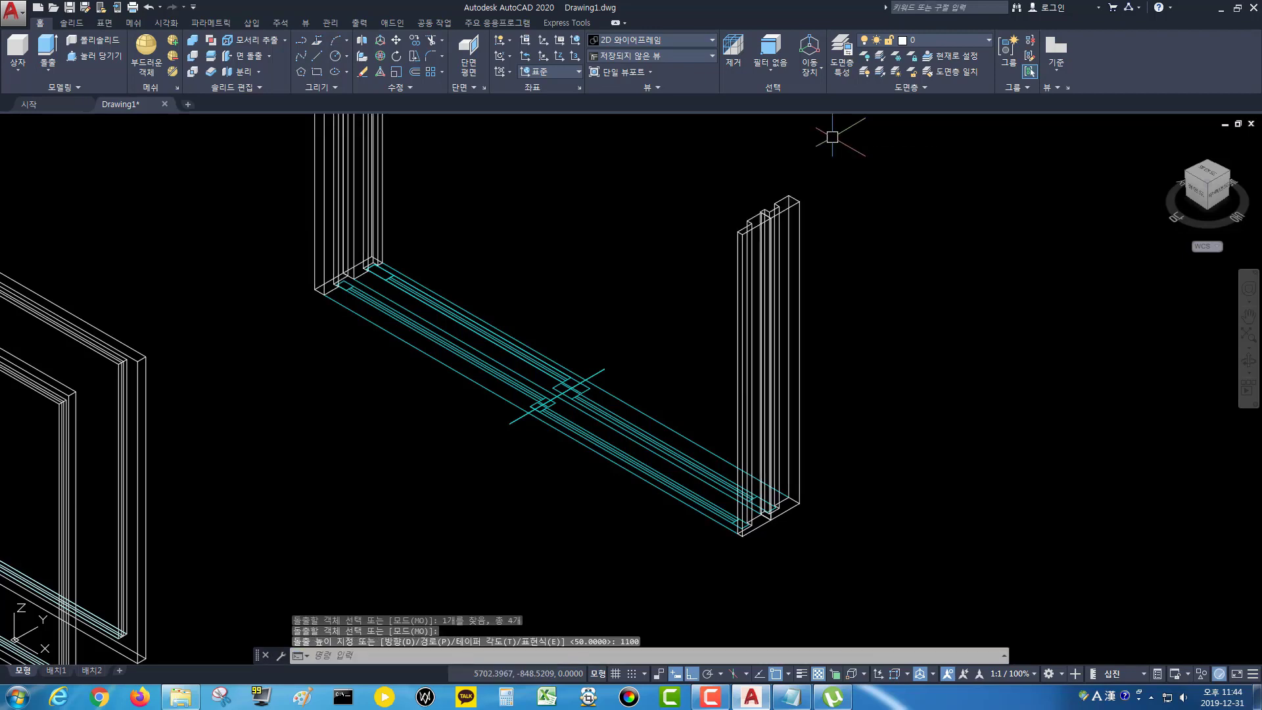
- Create an 1800 by 240 box for the outer frame's sill between the plan's opposite outer corners, extending 50 downward
scroll(801, 172, "down", 2)
scroll(586, 296, "up", 2)
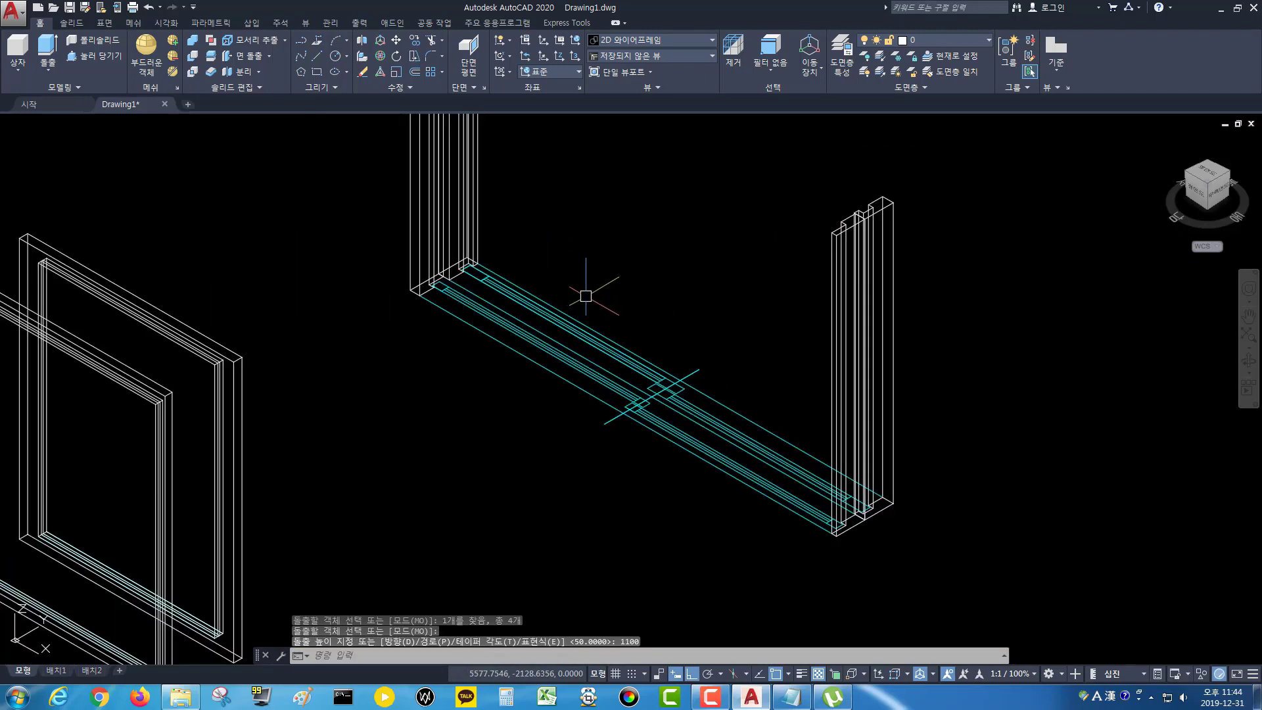
left_click(18, 49)
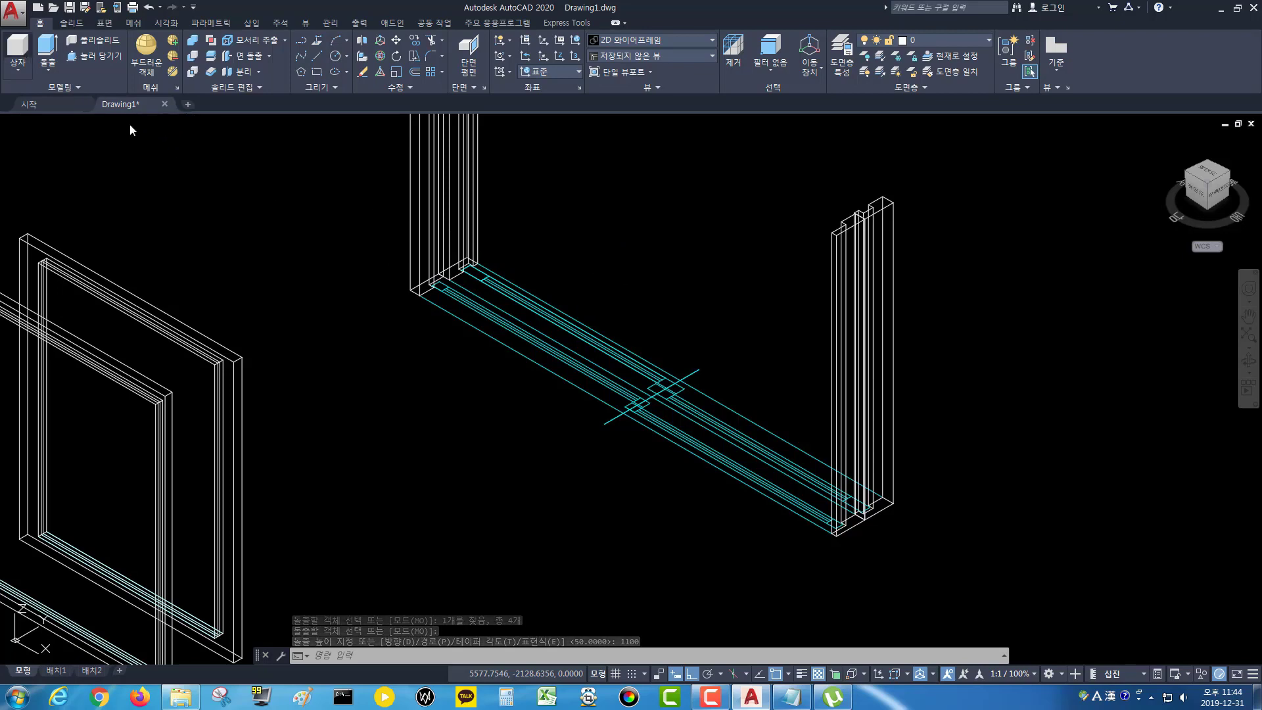
scroll(339, 279, "up", 3)
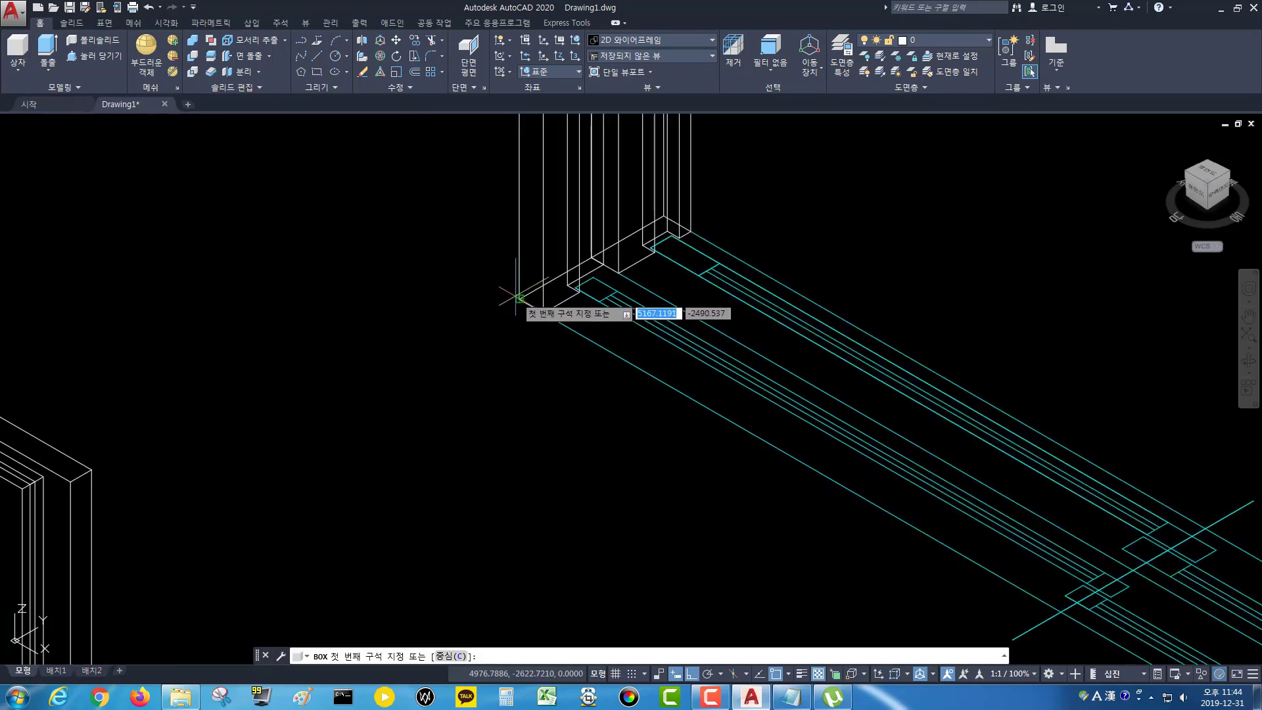
left_click(519, 299)
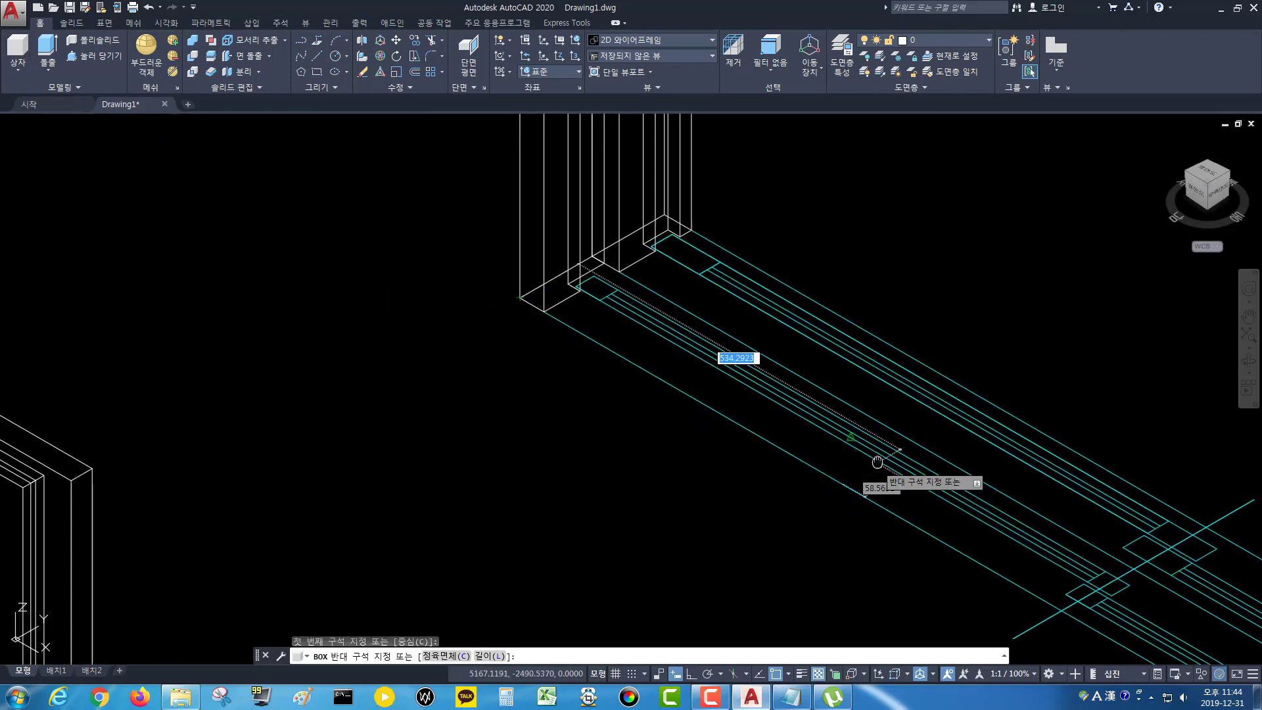
middle_click_drag(877, 464, 445, 124)
scroll(894, 378, "down", 2)
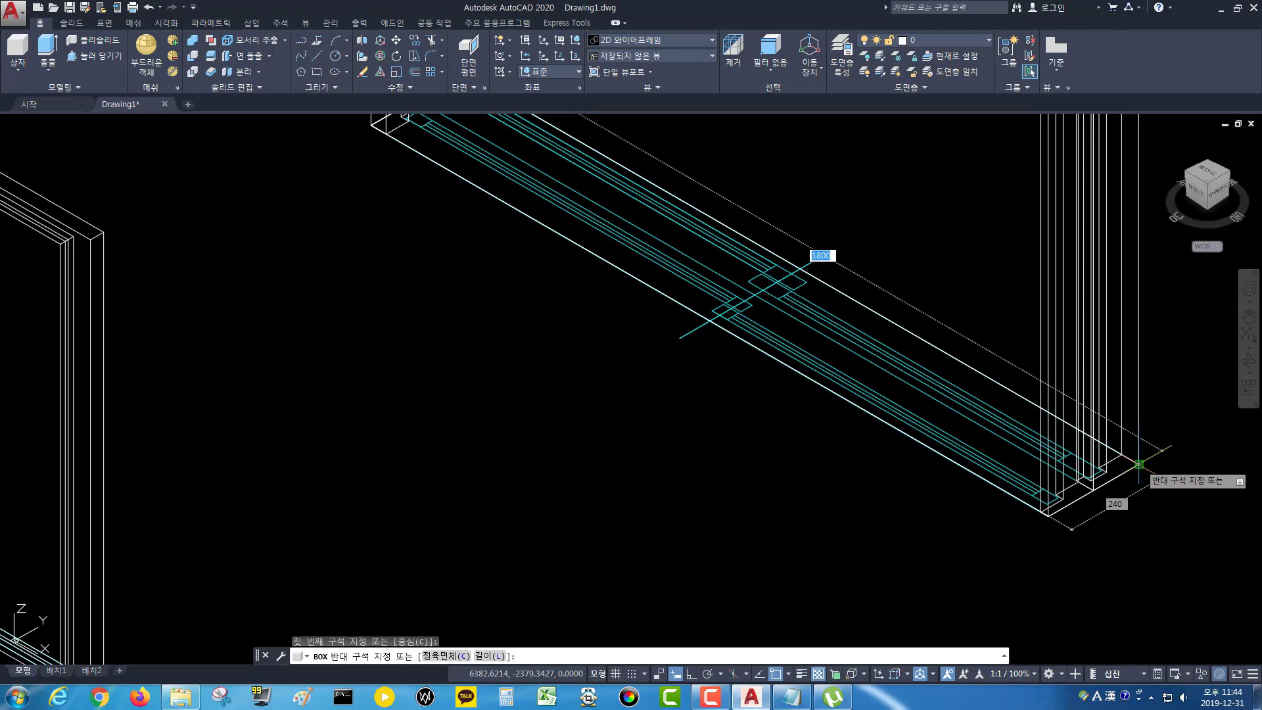
left_click(1139, 464)
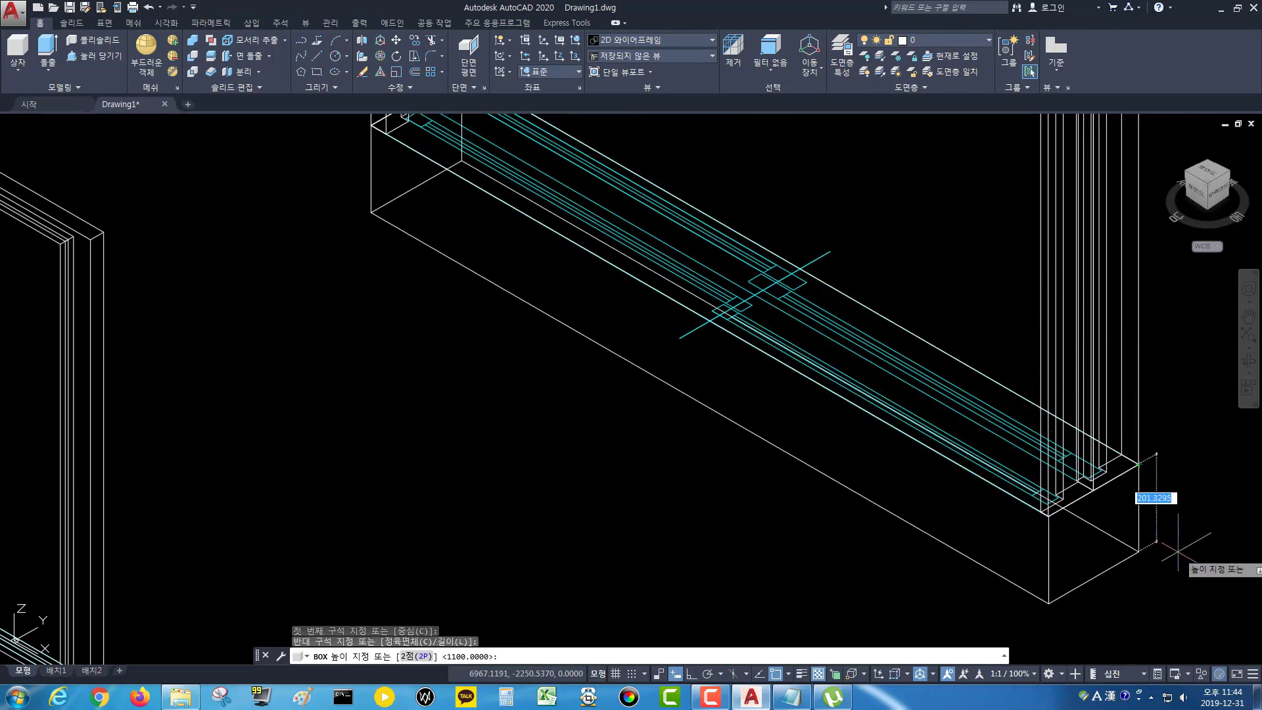
key("Return")
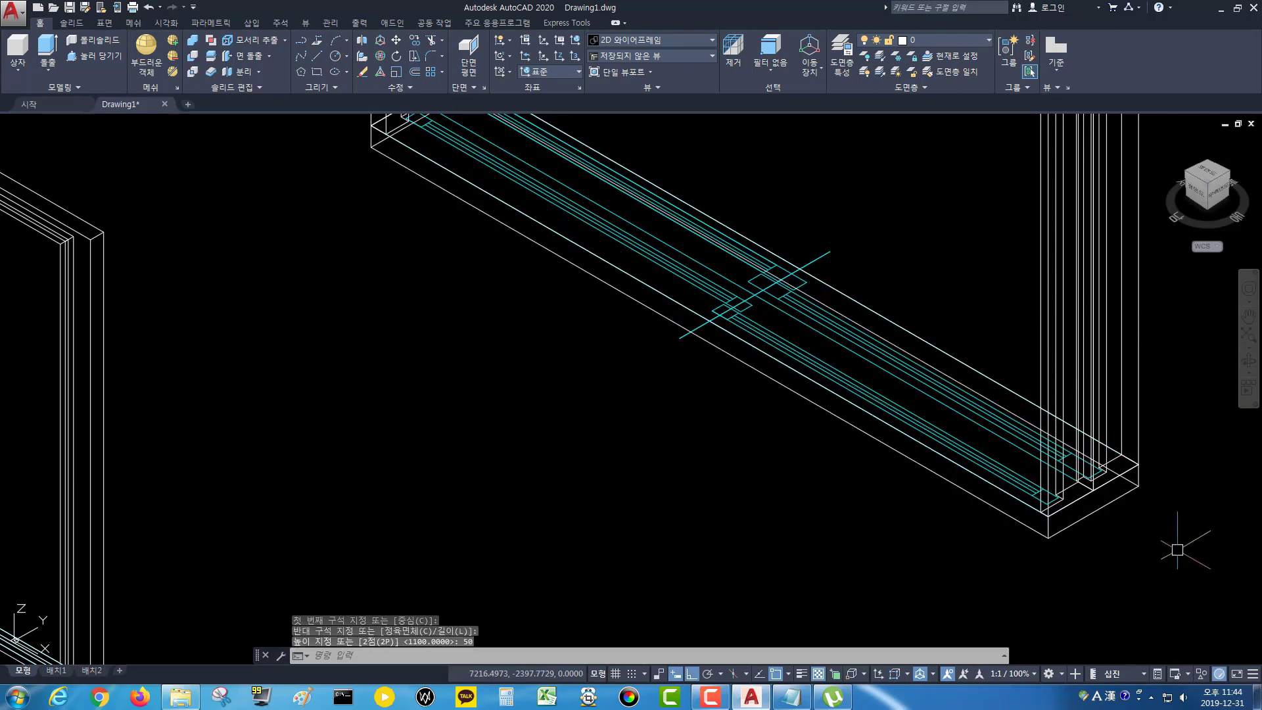
- Create a box for the outer frame's head, spanning the tops of the jambs from corner to opposite corner and rising 50 upward
scroll(1135, 447, "down", 5)
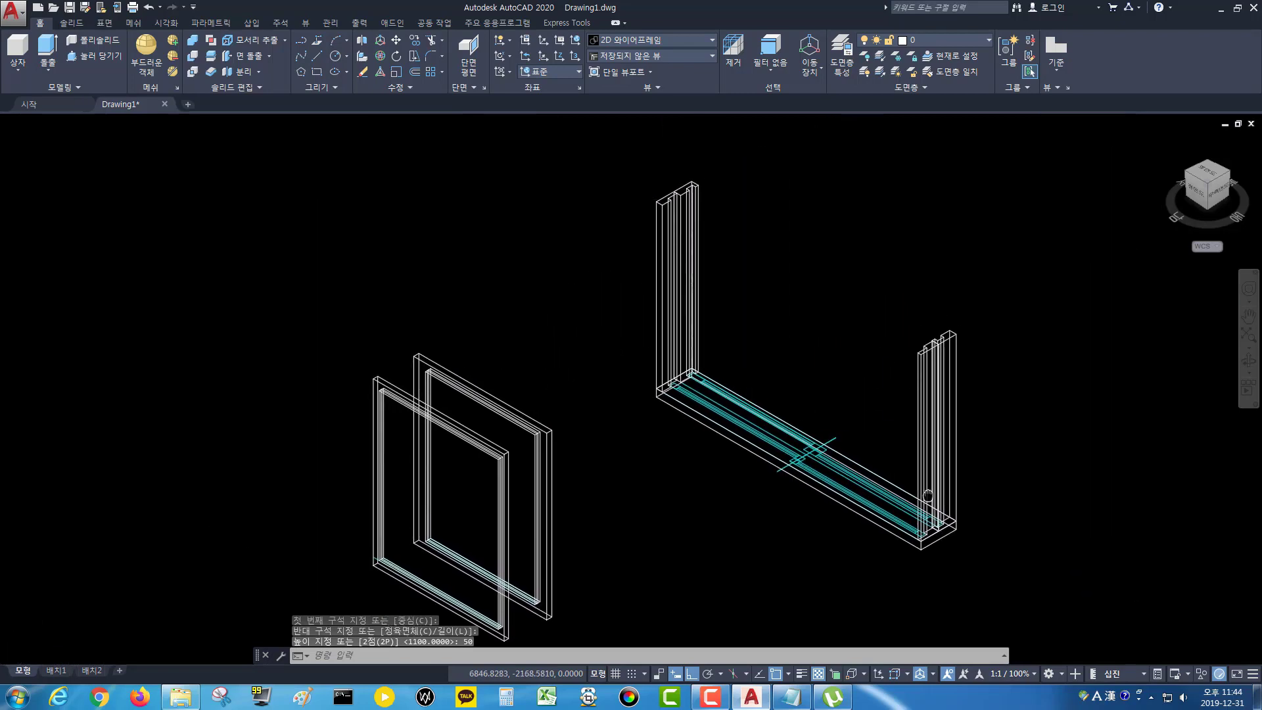
key("space")
scroll(668, 201, "up", 4)
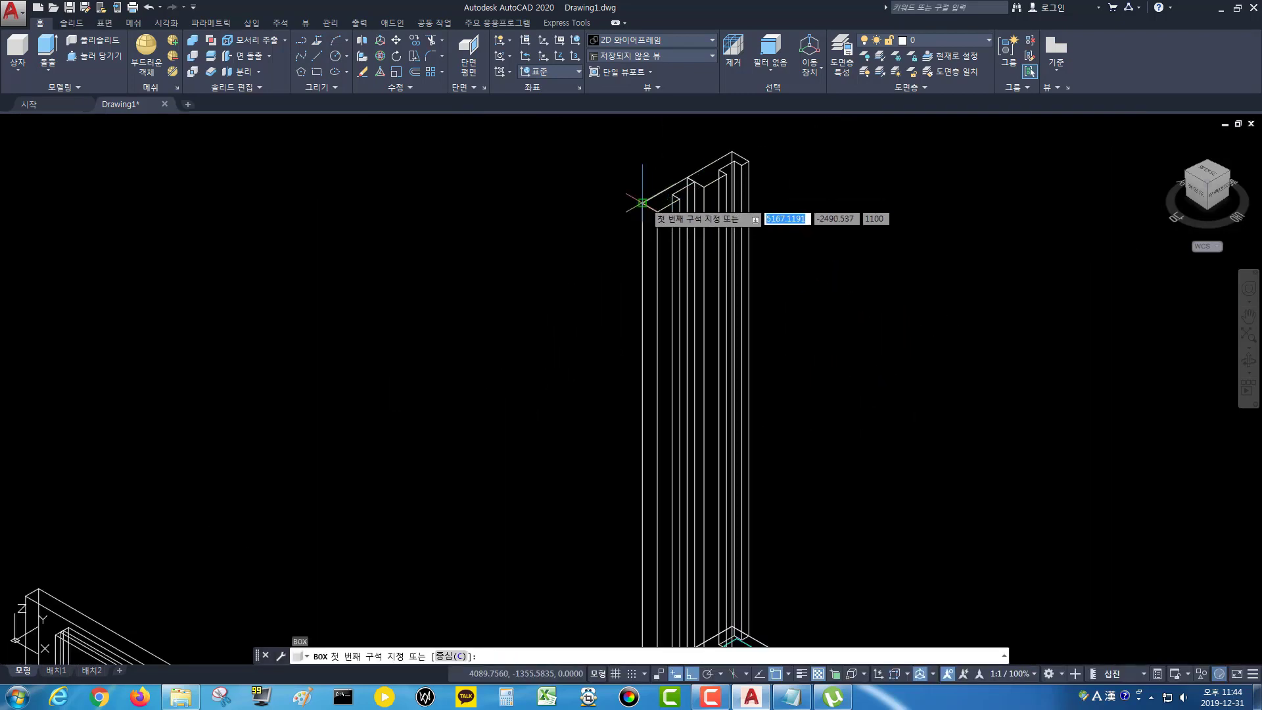
left_click(615, 217)
middle_click_drag(971, 400, 559, 114)
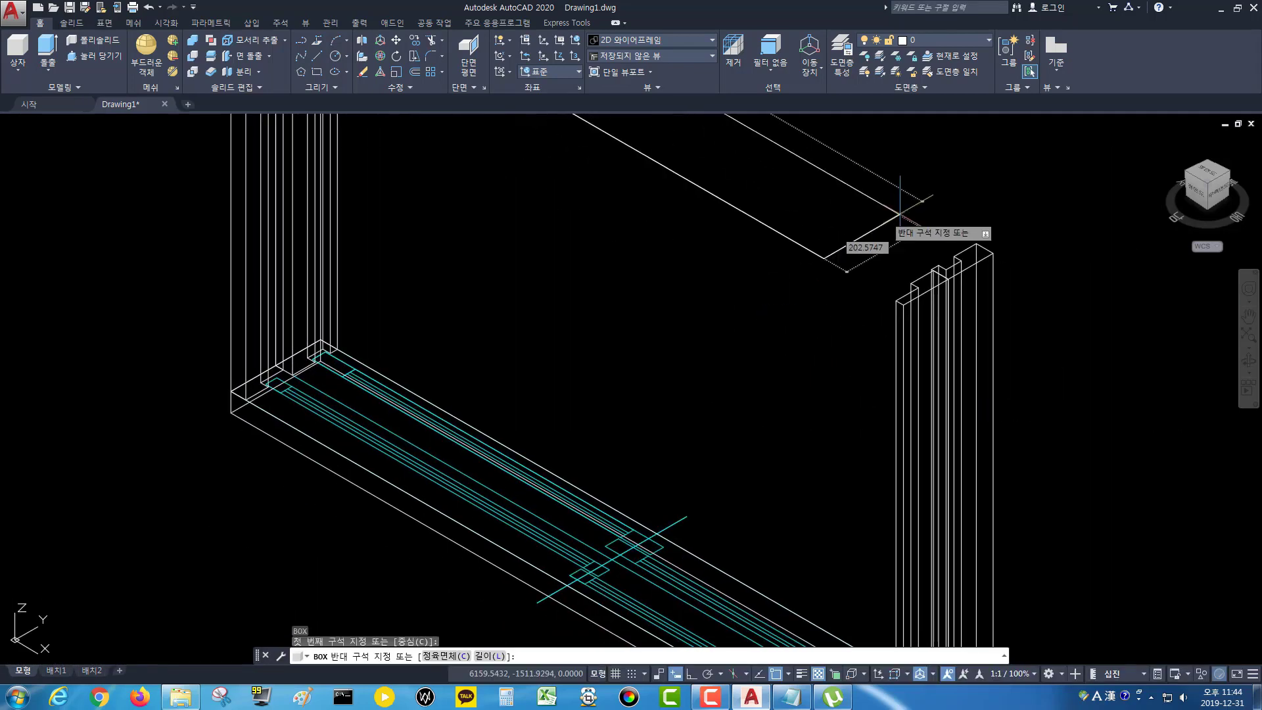
left_click(993, 252)
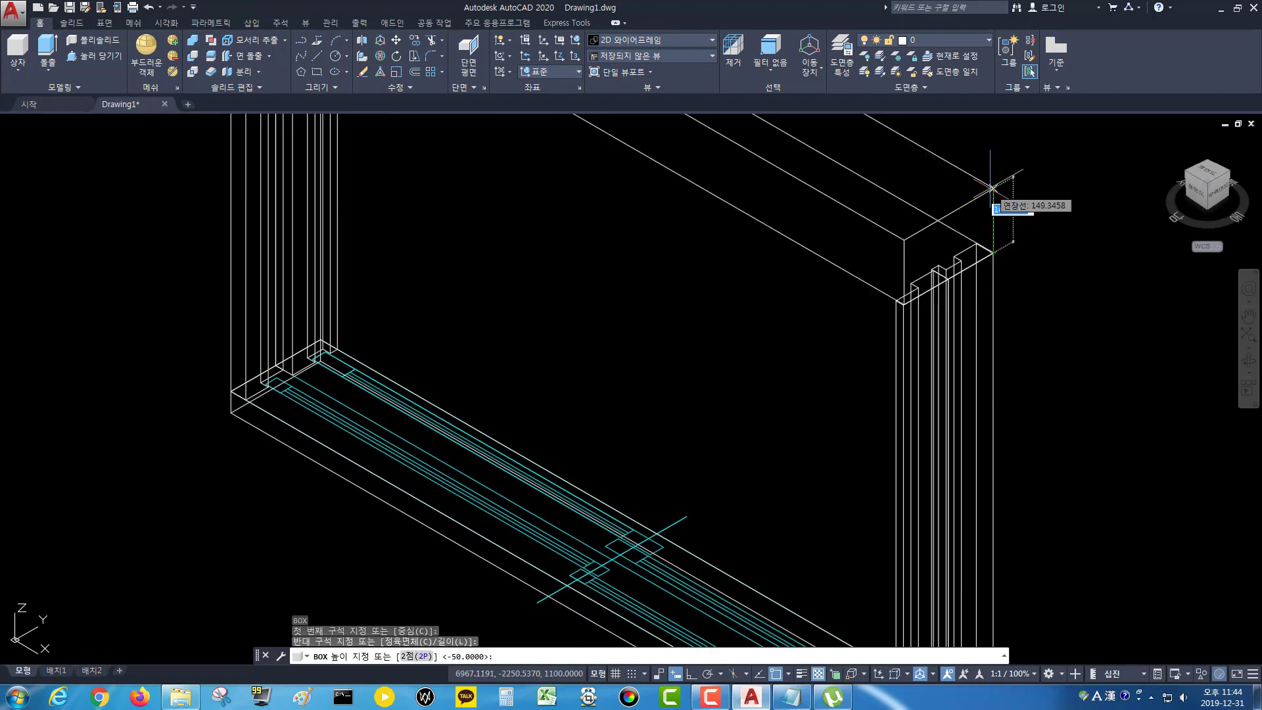
type("50")
key("Return")
- Unite the outer frame's head, sill and four extruded jambs into one solid
scroll(960, 241, "down", 4)
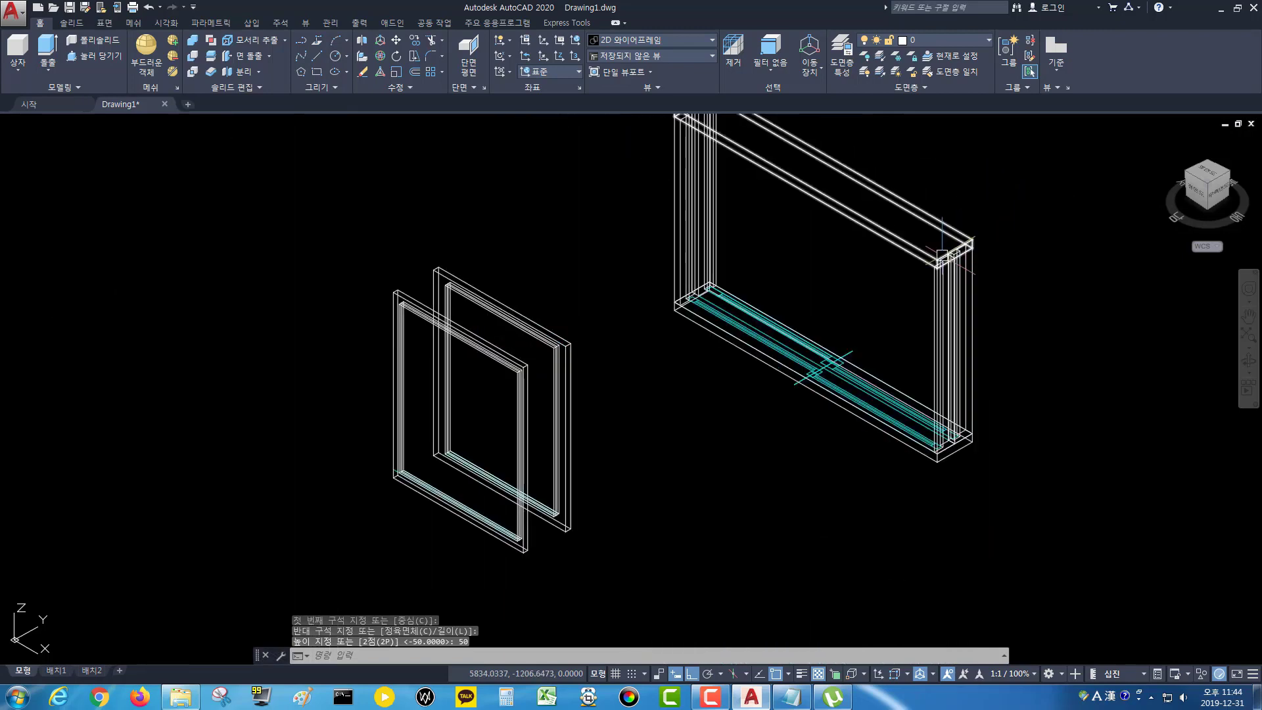
middle_click_drag(786, 283, 717, 345)
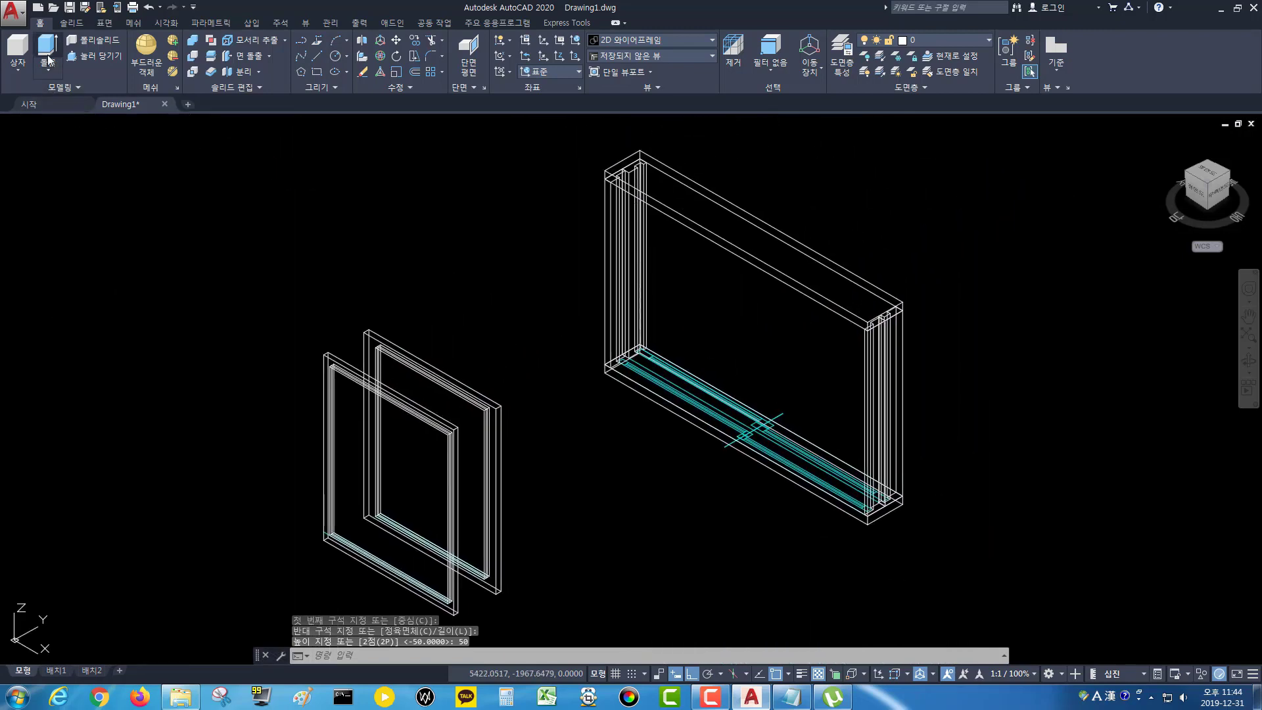
left_click(193, 40)
left_click(639, 172)
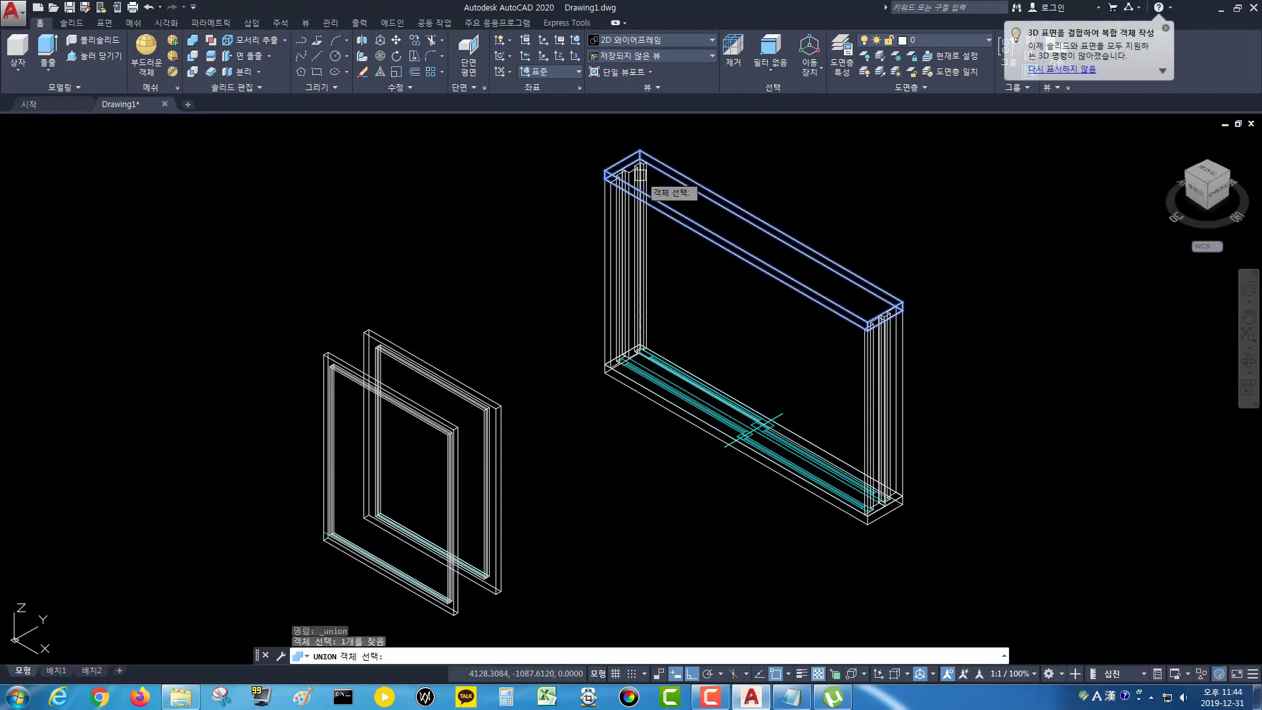
left_click(637, 215)
left_click(603, 277)
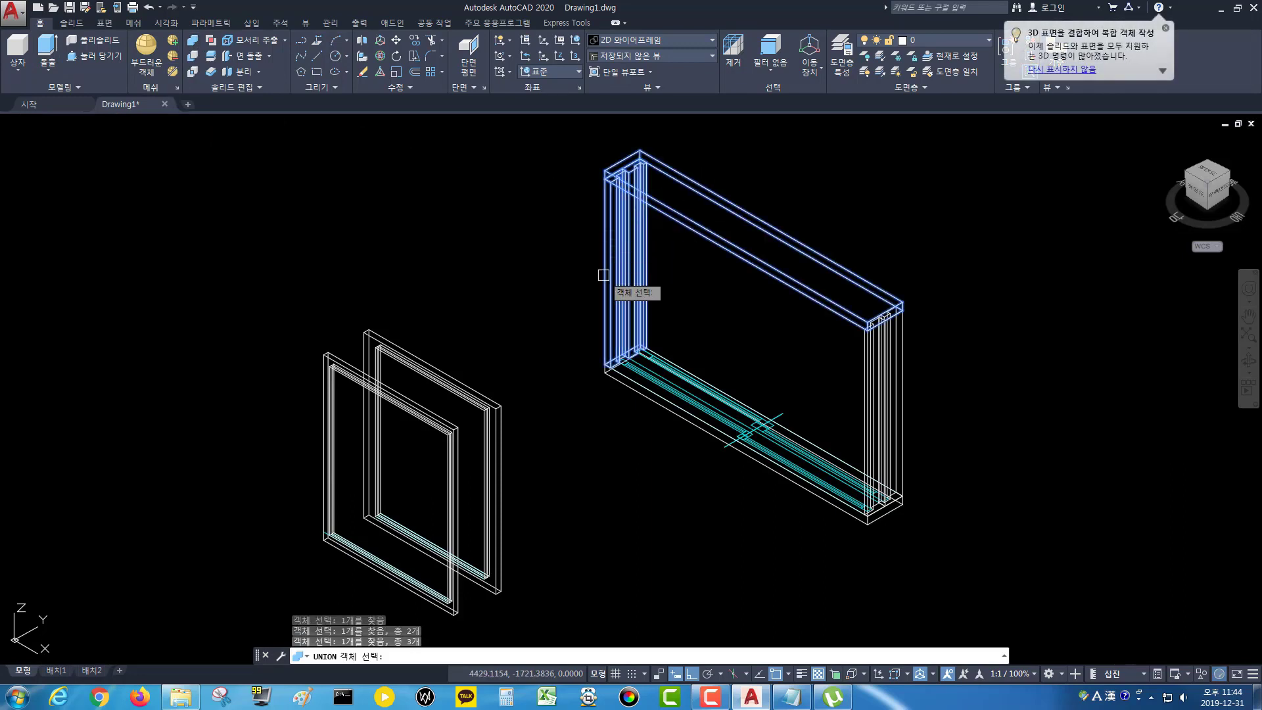
left_click(634, 387)
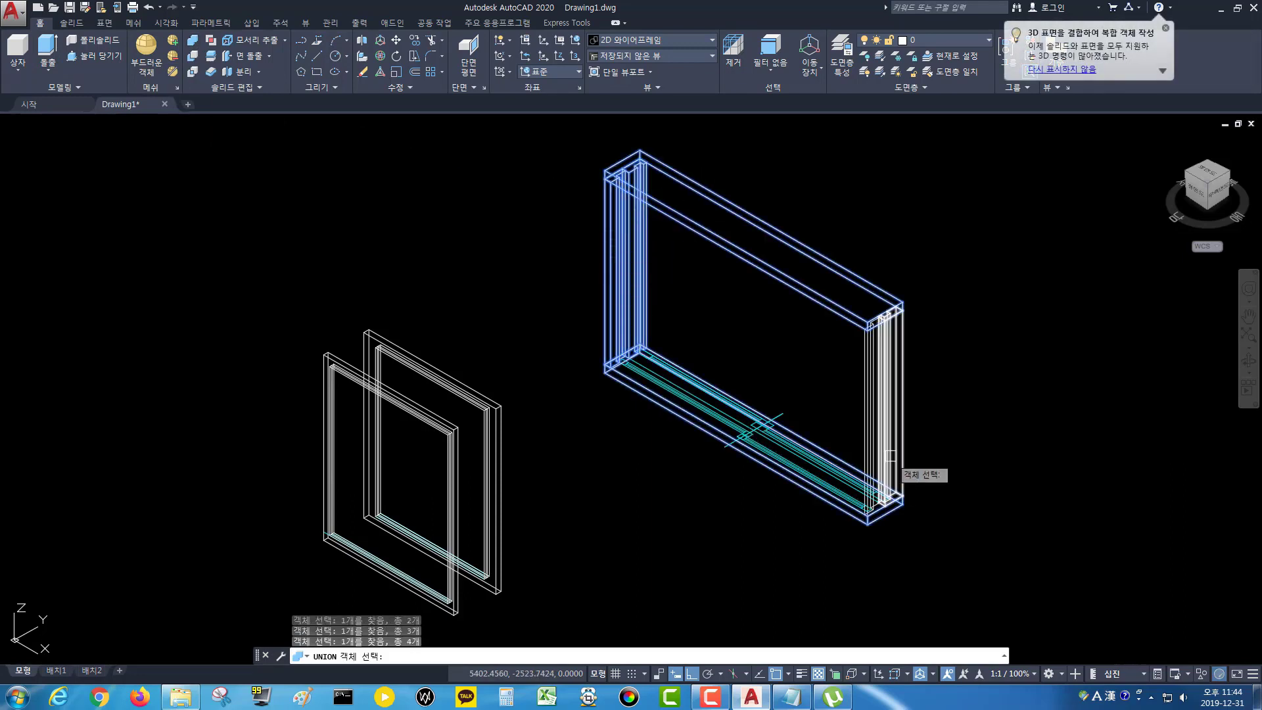
left_click(875, 437)
left_click(895, 418)
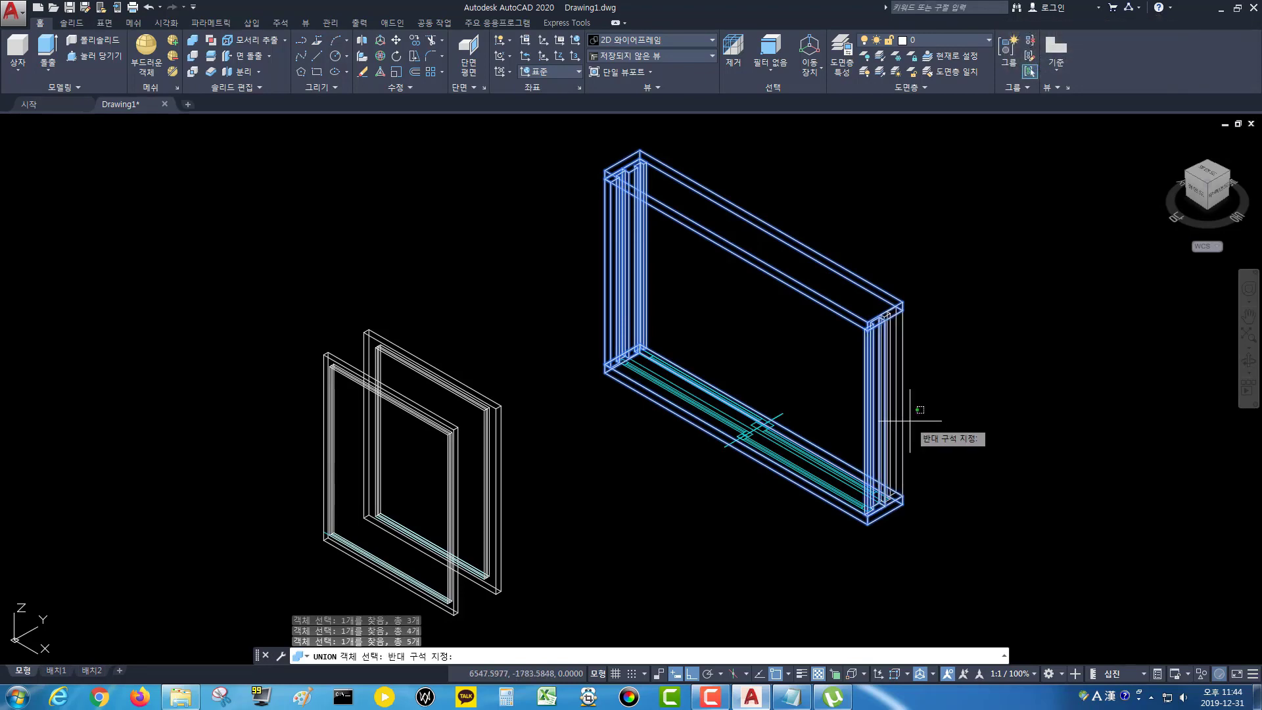
key("Return")
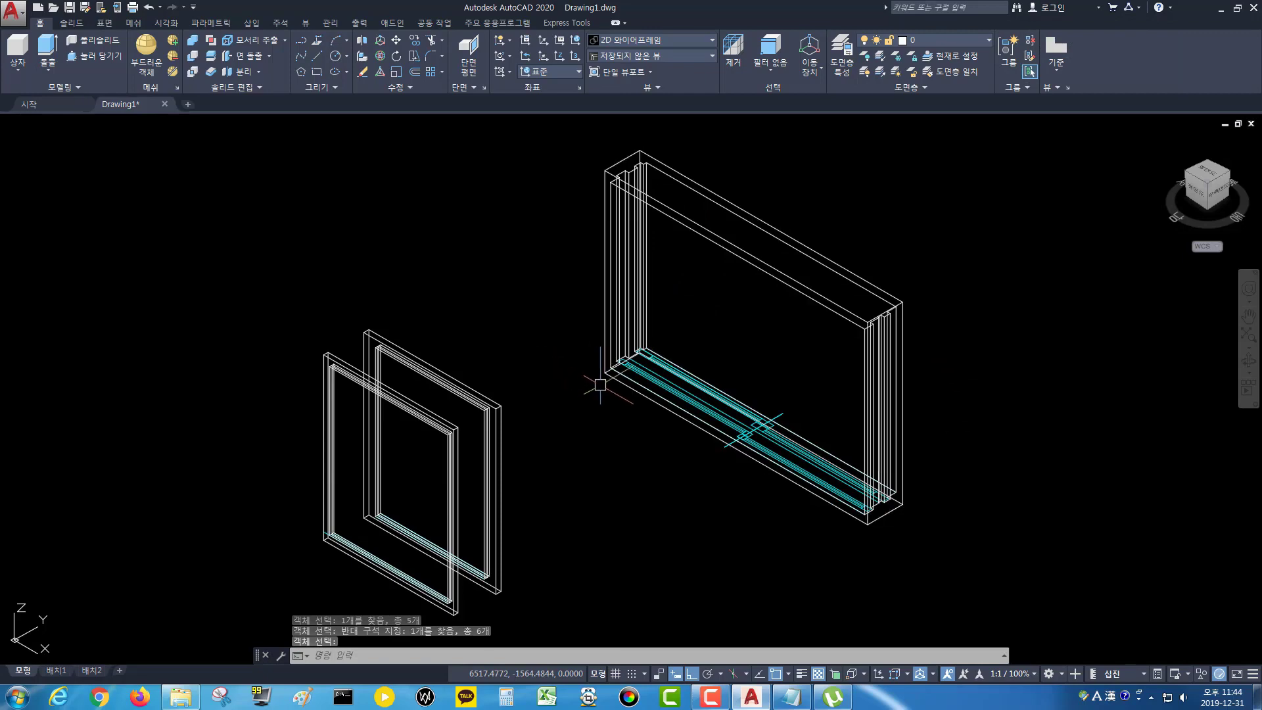
scroll(592, 368, "up", 3)
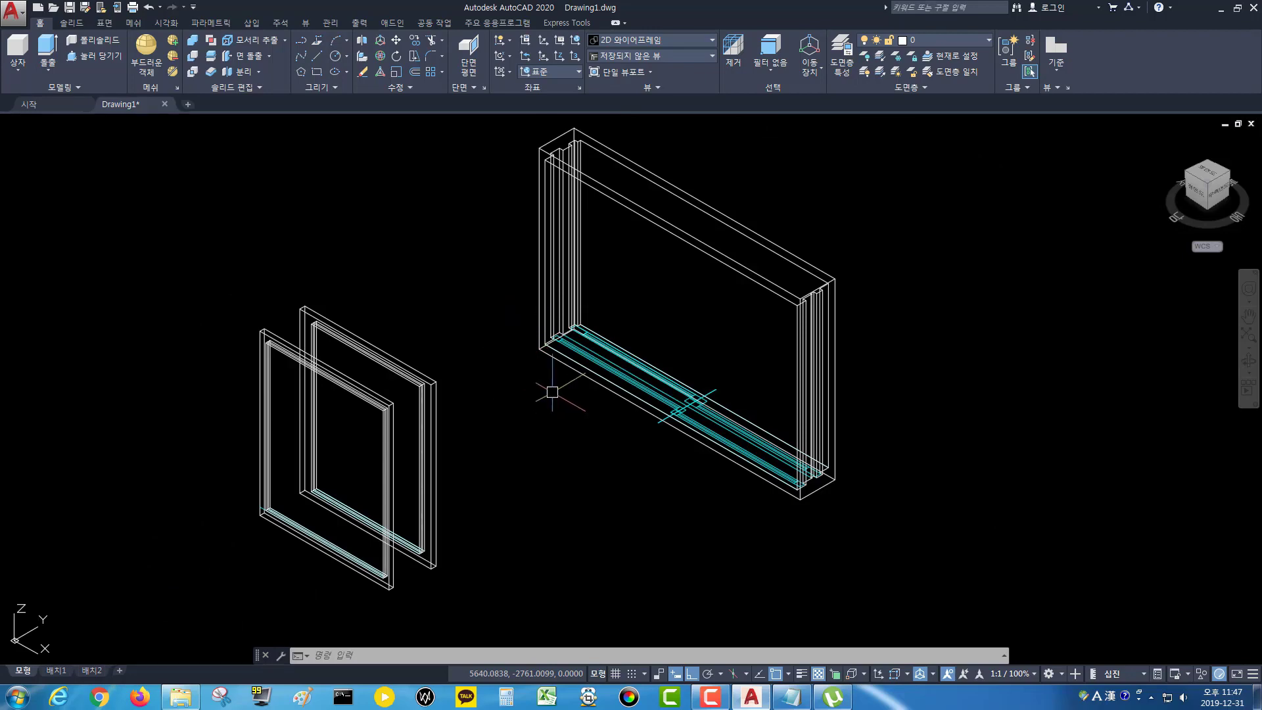
scroll(410, 444, "up", 5)
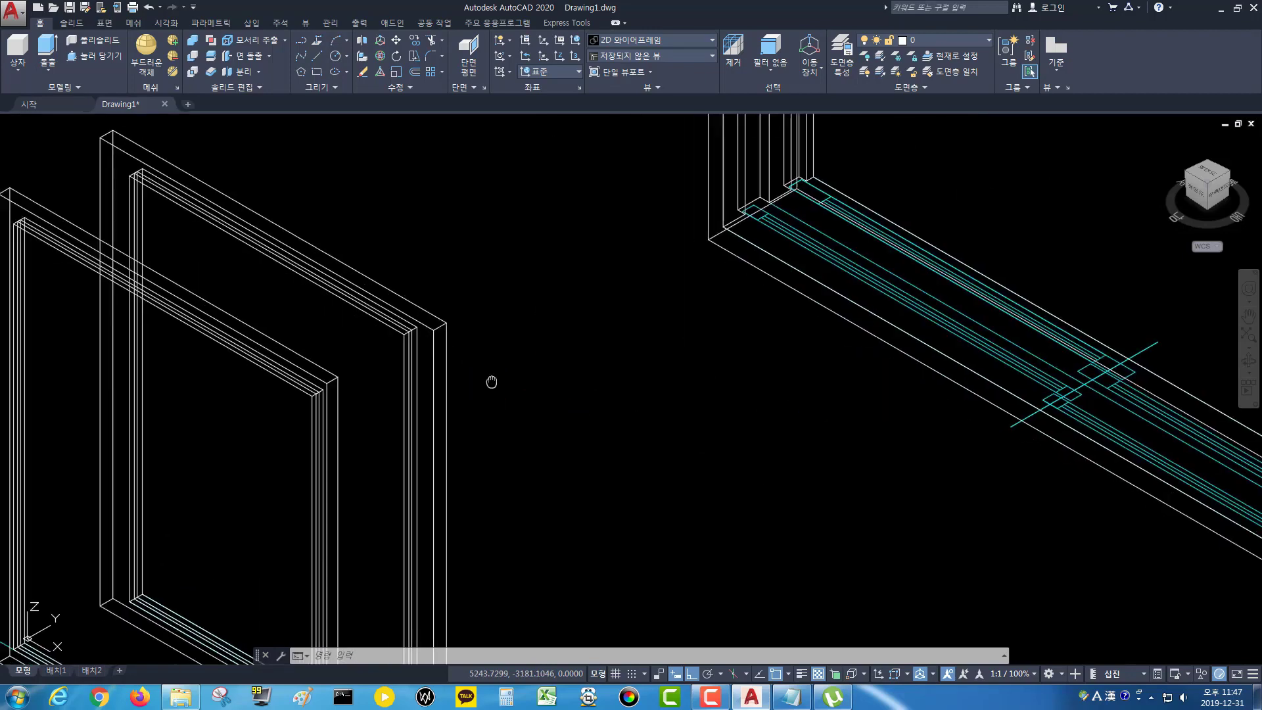
middle_click_drag(502, 388, 587, 314)
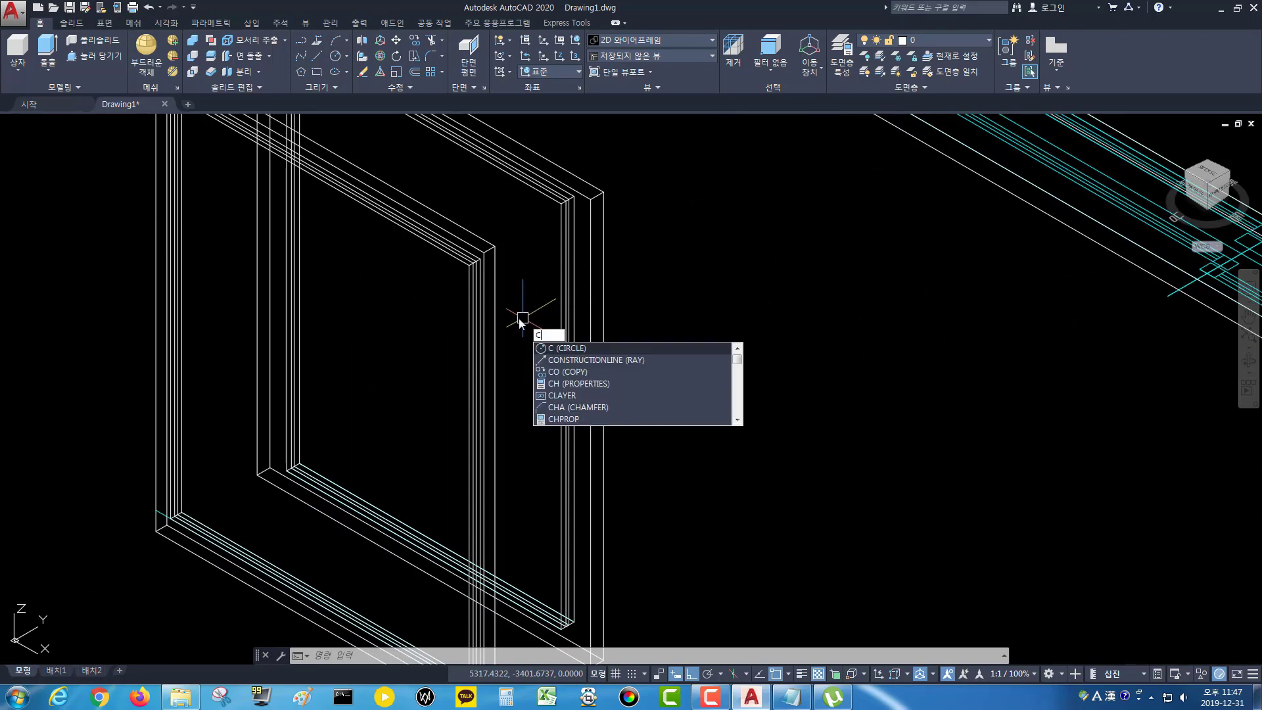
type("o")
key("Return")
left_click(514, 240)
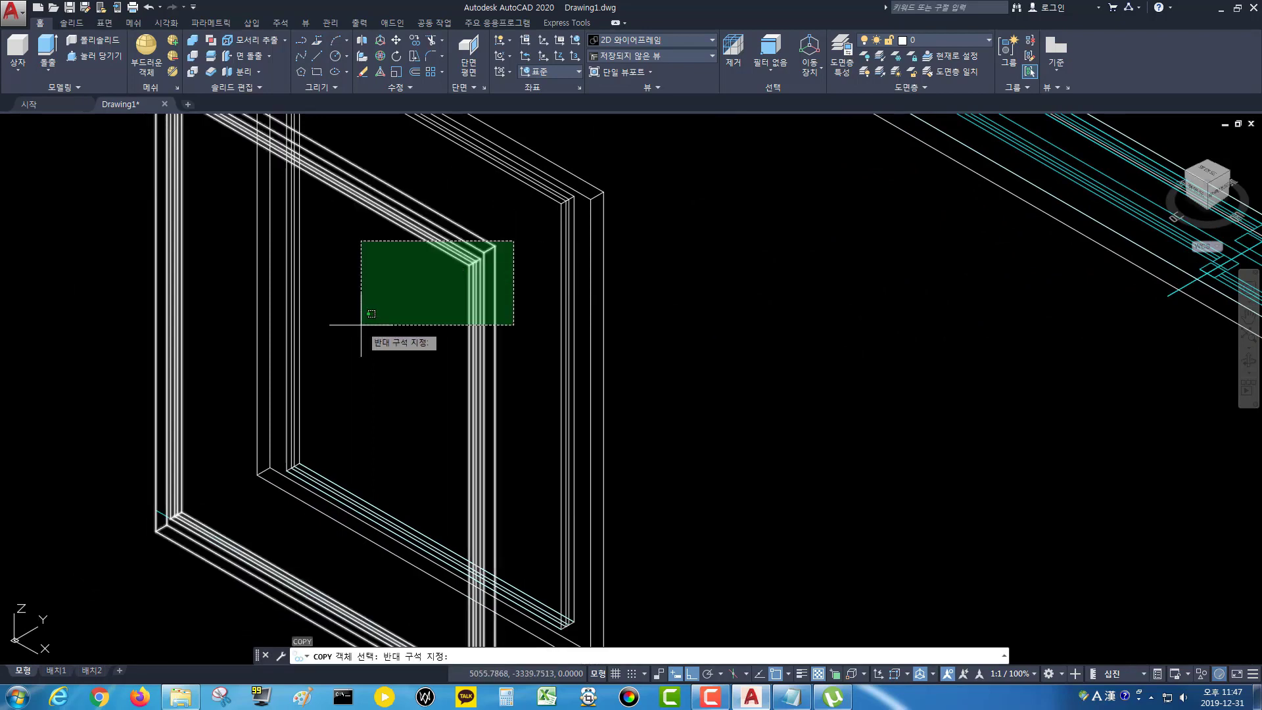
left_click(361, 325)
key("Return")
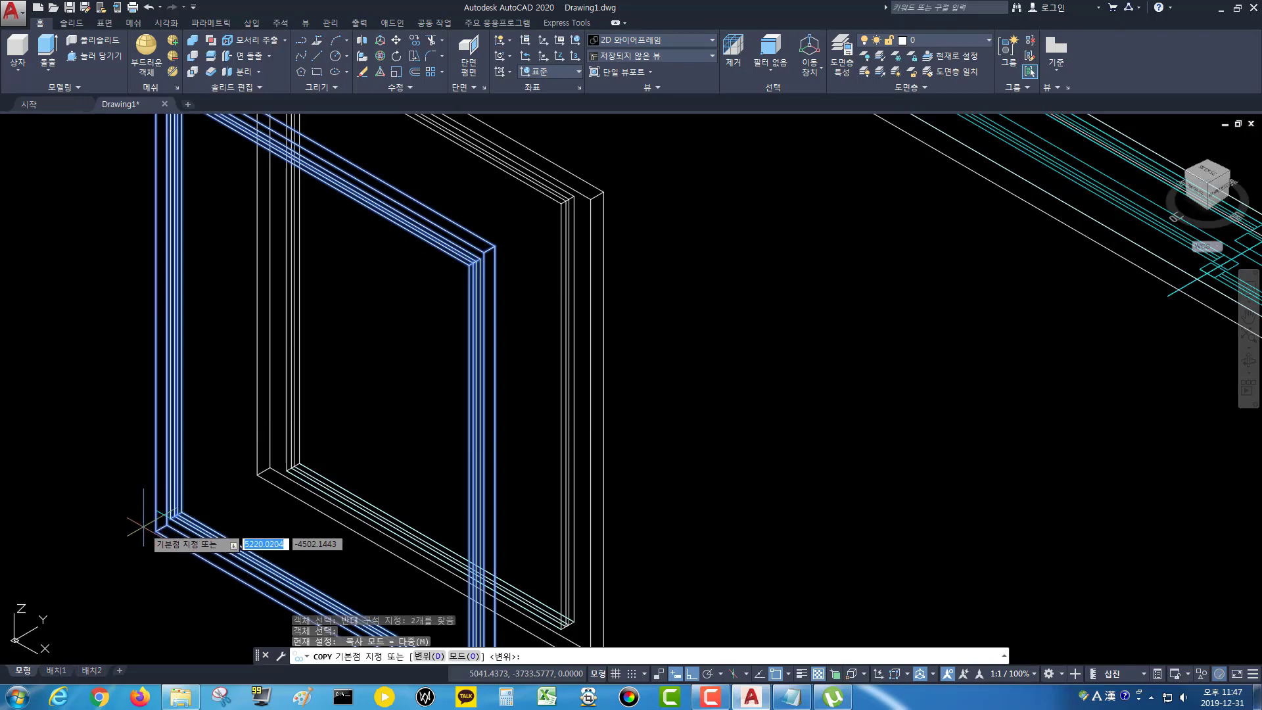
key("Escape")
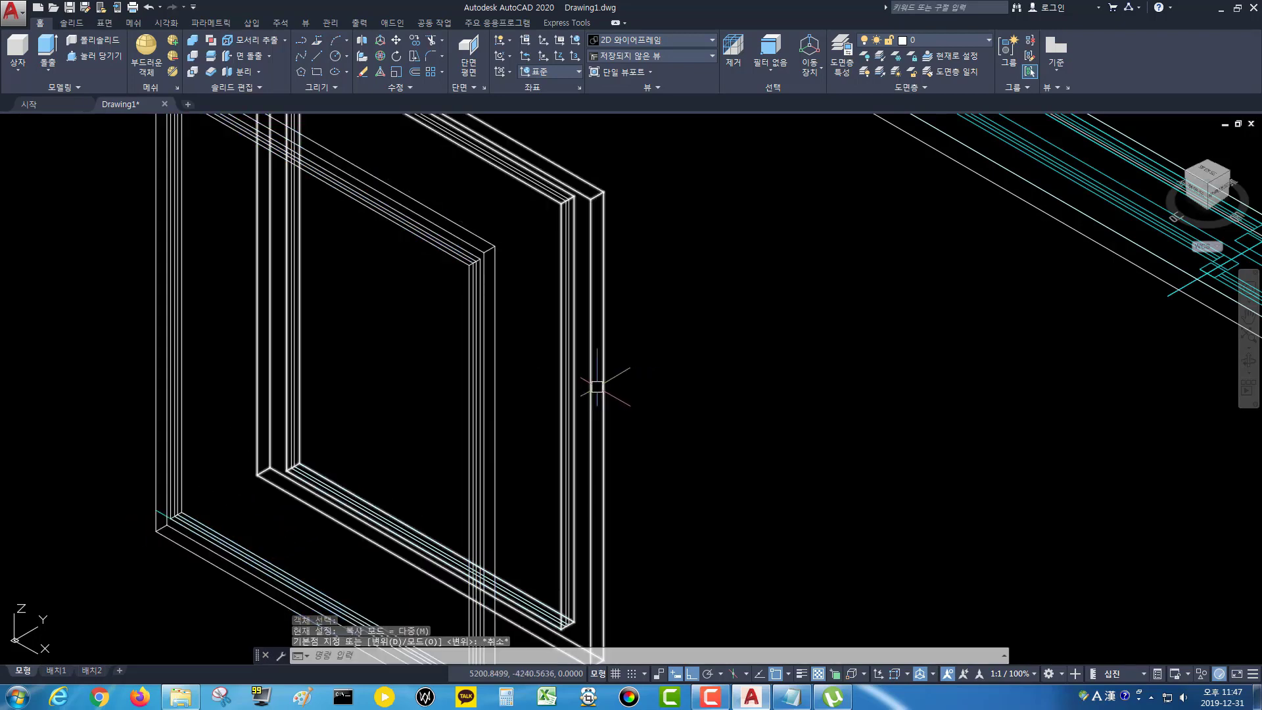
- Copy the rear sash with its glass from its lower outer corner to the rear track's stile outline corner at the frame's end
type("o")
key("Return")
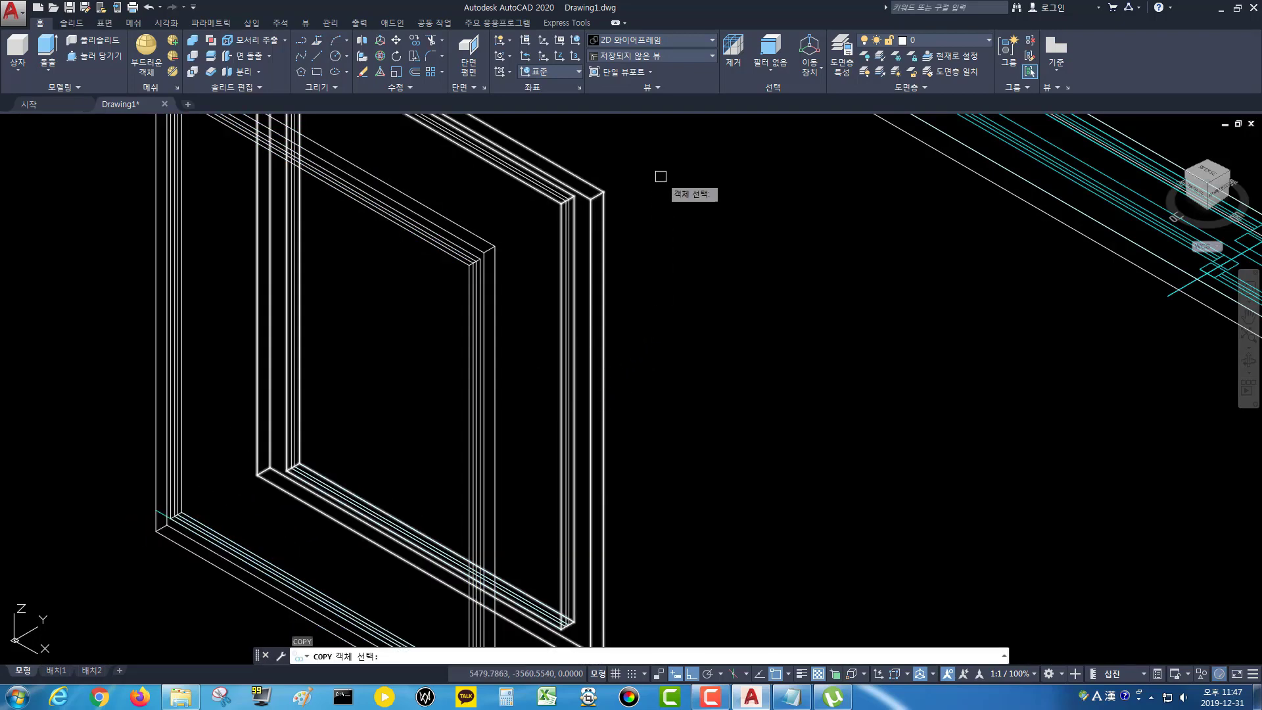
left_click(660, 176)
left_click(539, 261)
middle_click_drag(623, 403, 706, 345)
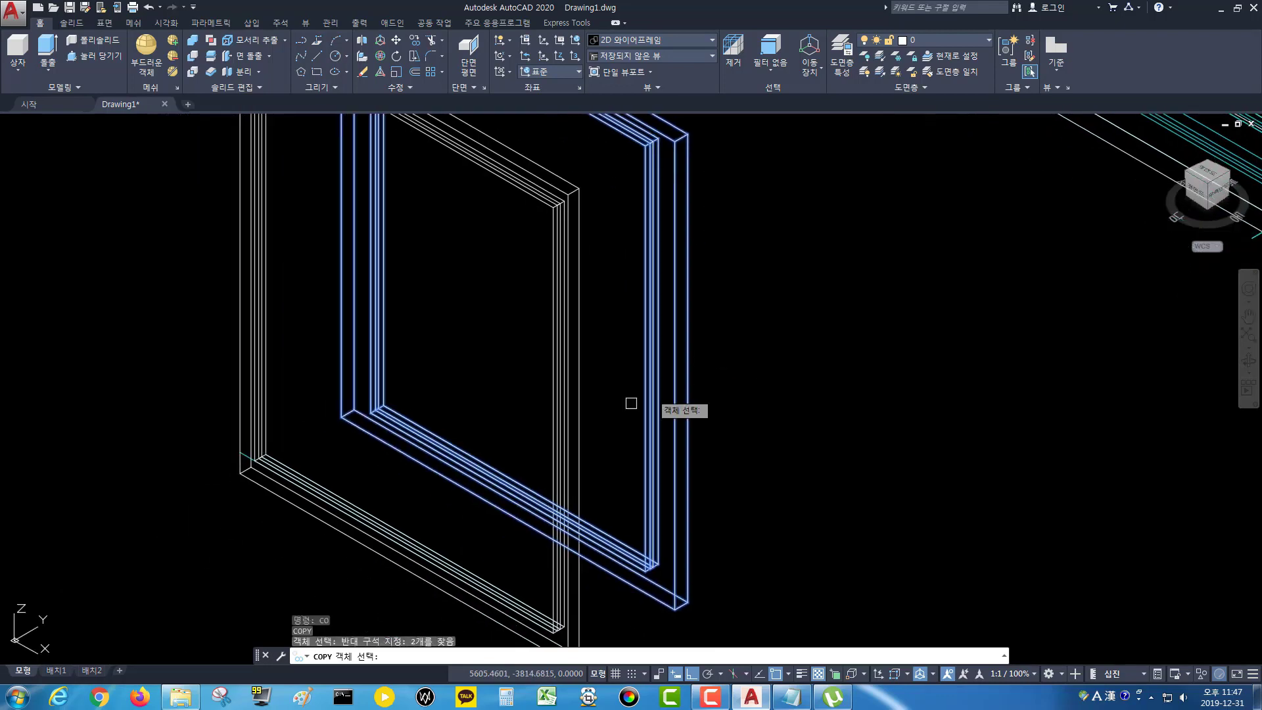
key("Return")
left_click(341, 417)
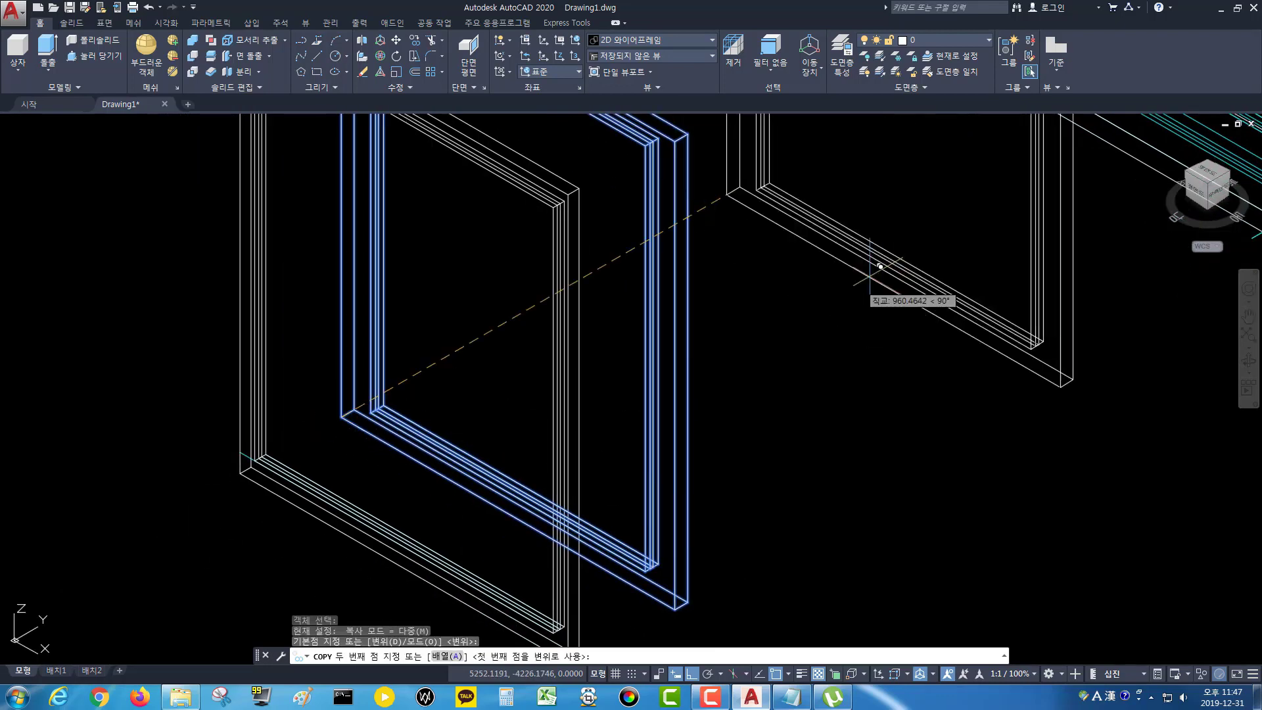
scroll(845, 285, "down", 3)
scroll(801, 449, "up", 8)
scroll(800, 449, "up", 5)
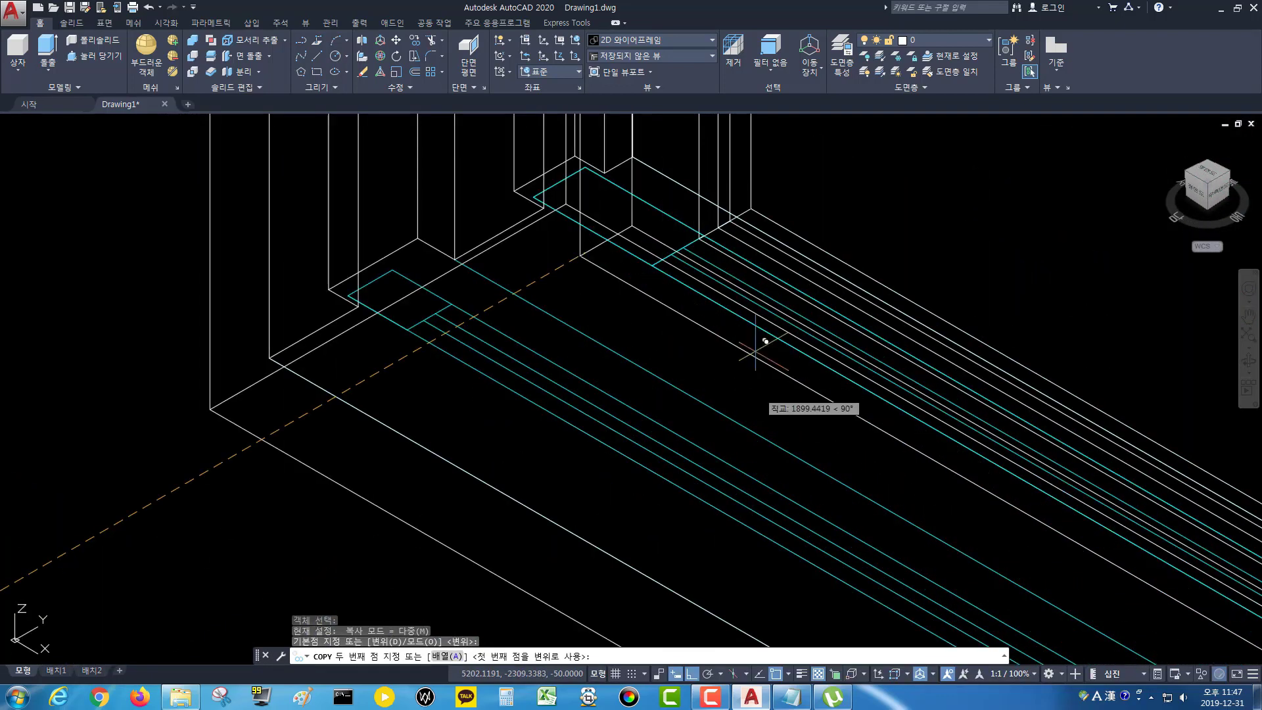
left_click(534, 196)
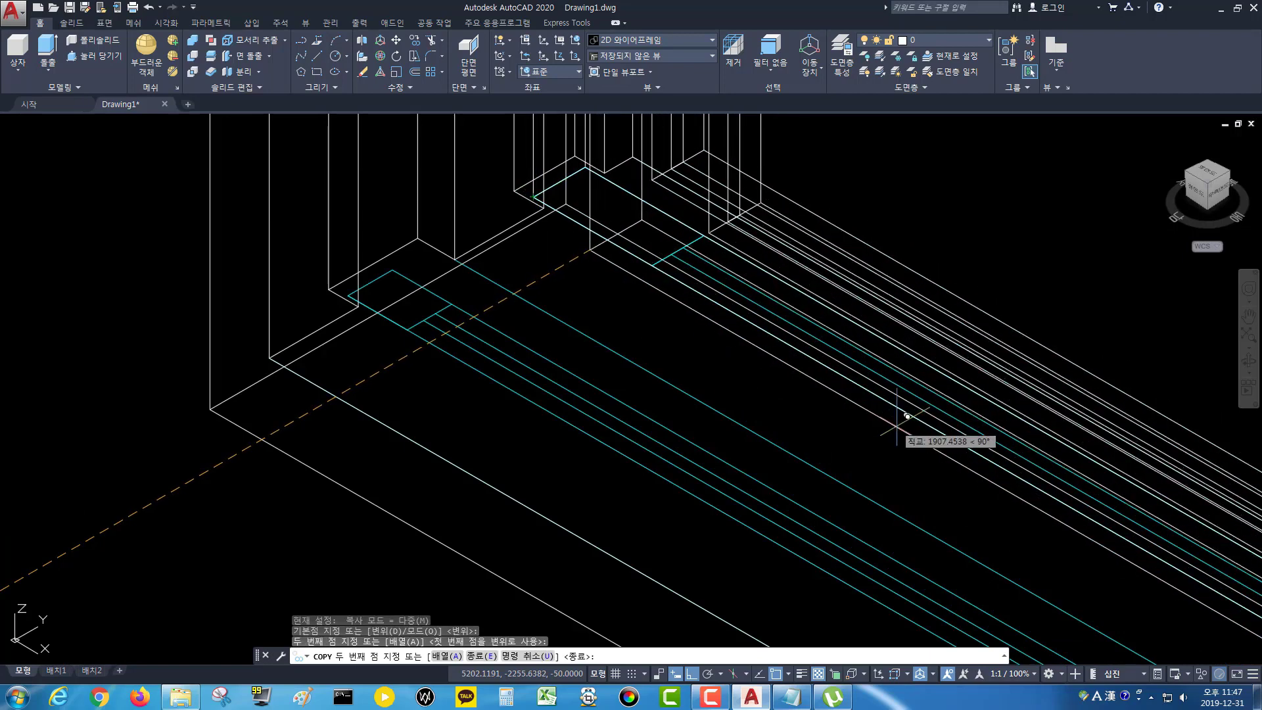
- Place a second copy of the rear sash in the same track, at the meeting stile's outline corner near the plan's center line
scroll(953, 427, "up", 4)
middle_click_drag(935, 322, 893, 305)
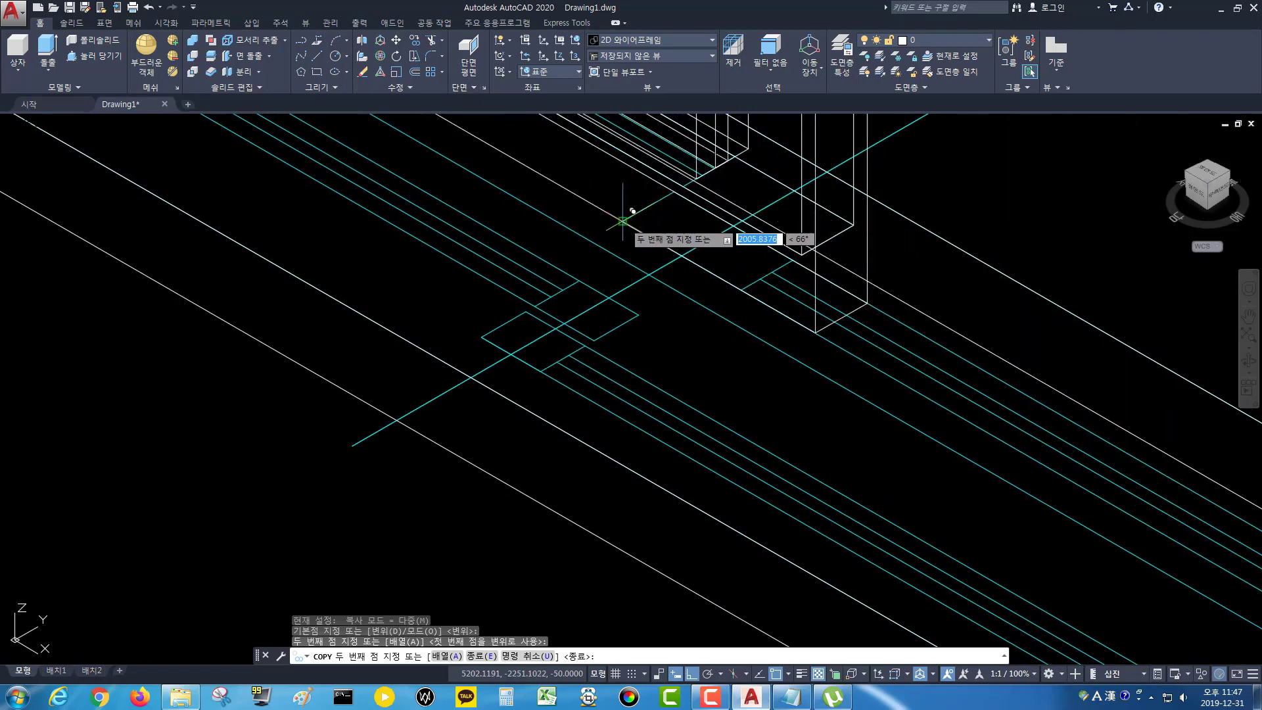
scroll(623, 221, "down", 3)
key("Return")
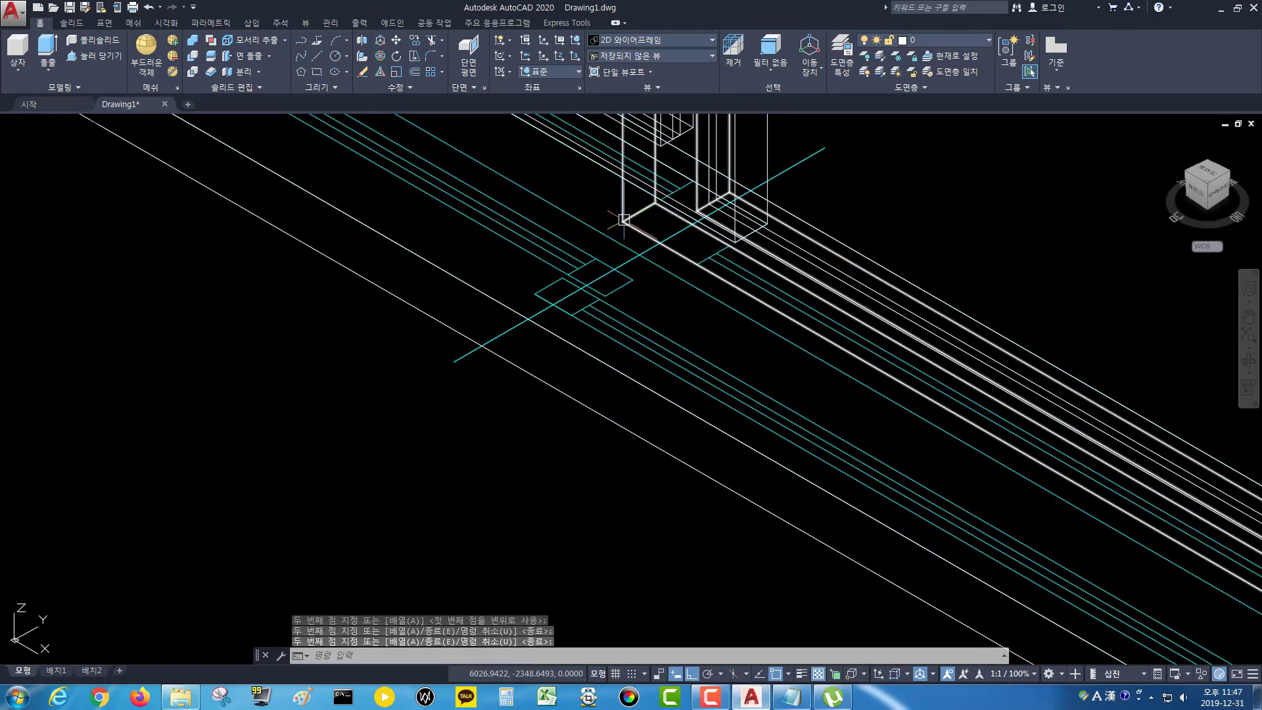
scroll(707, 232, "down", 4)
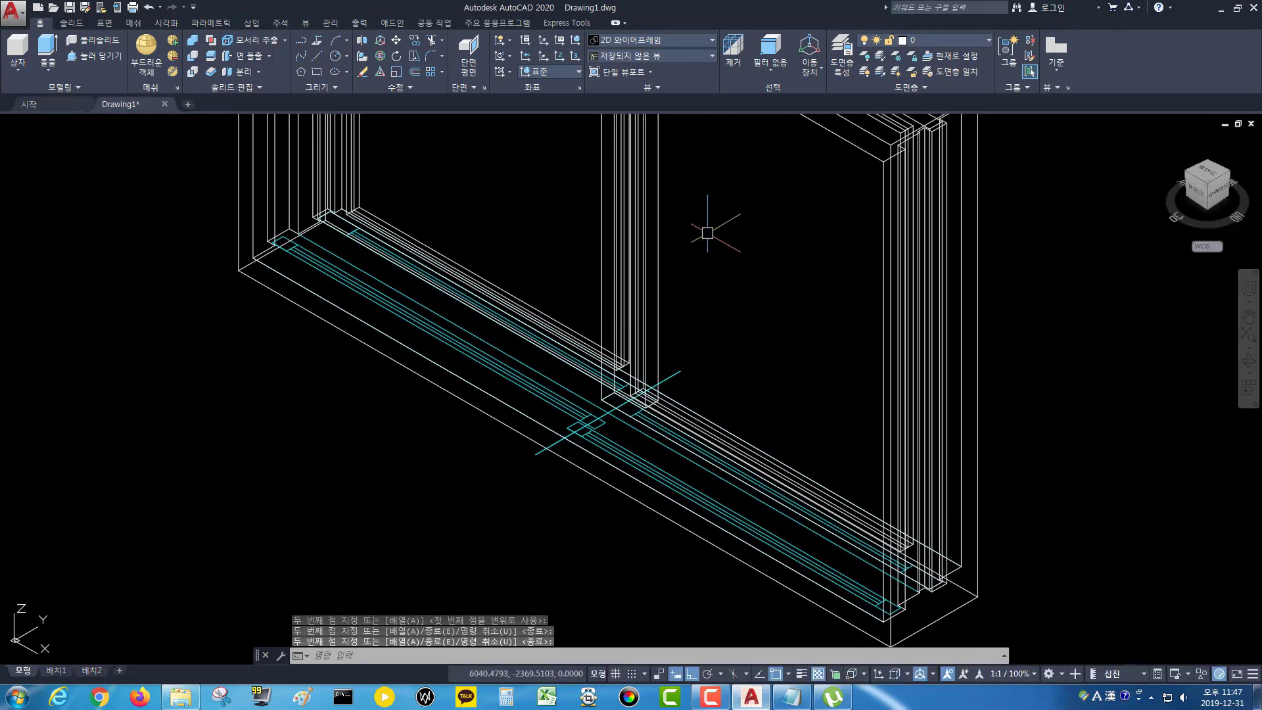
key("Escape")
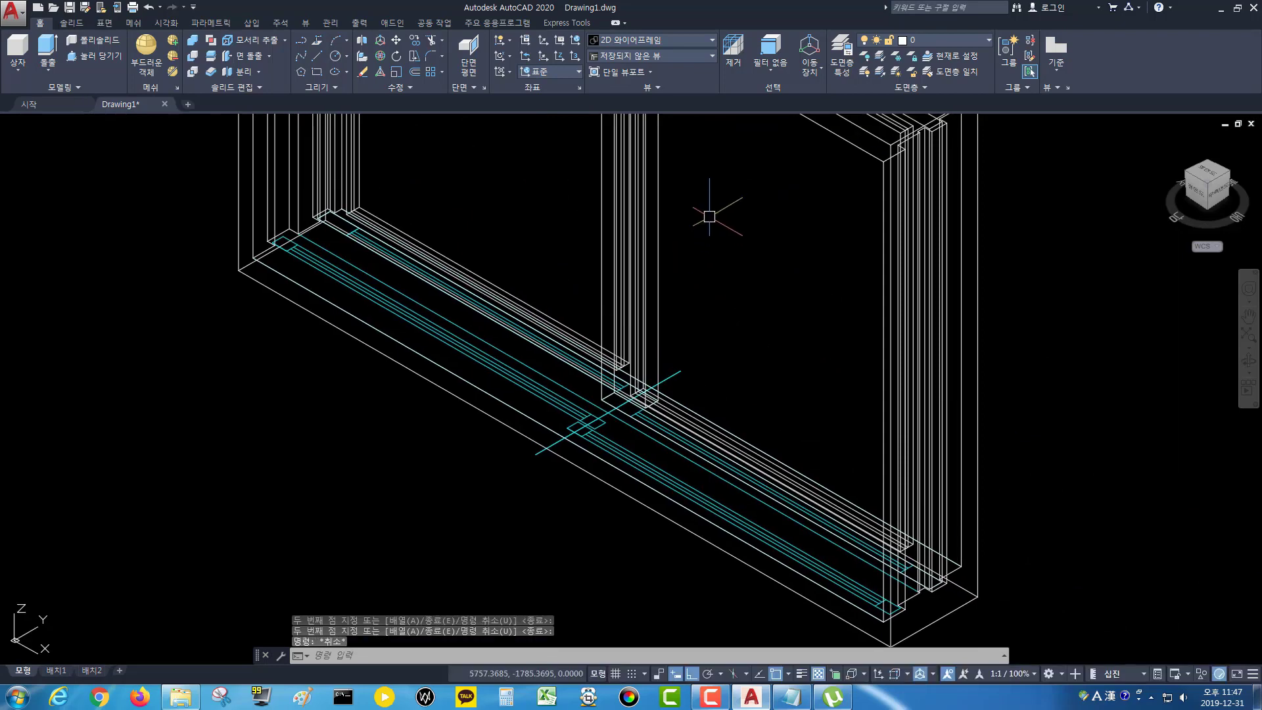
- Move both sash copies in the rear track straight up by 50 along Z
key("Return")
left_click(684, 191)
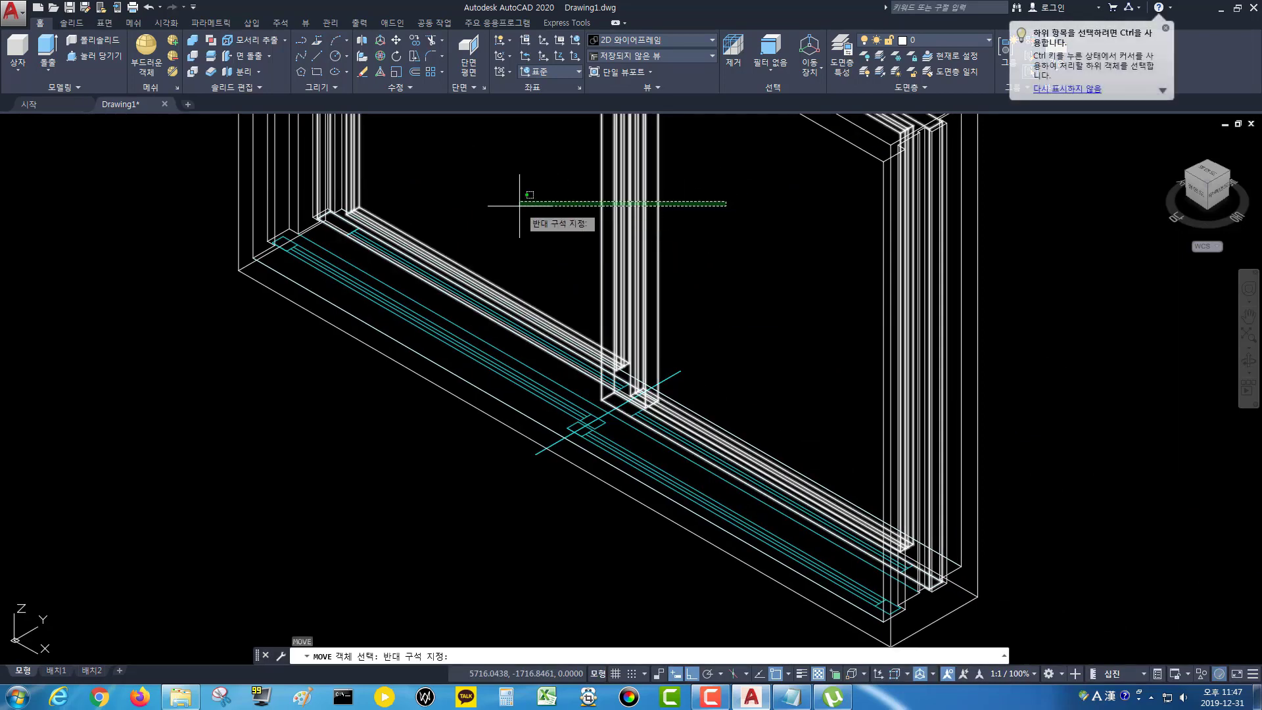
left_click(522, 201)
key("Return")
scroll(636, 434, "up", 2)
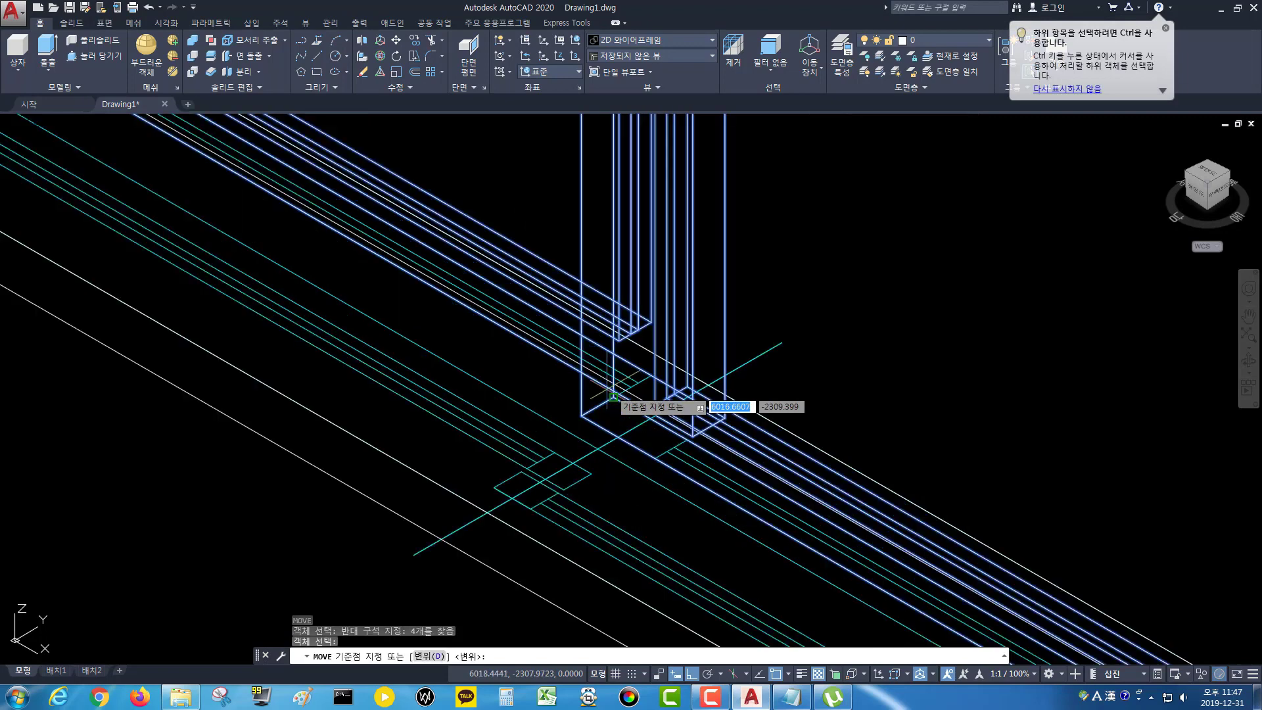
left_click(581, 415)
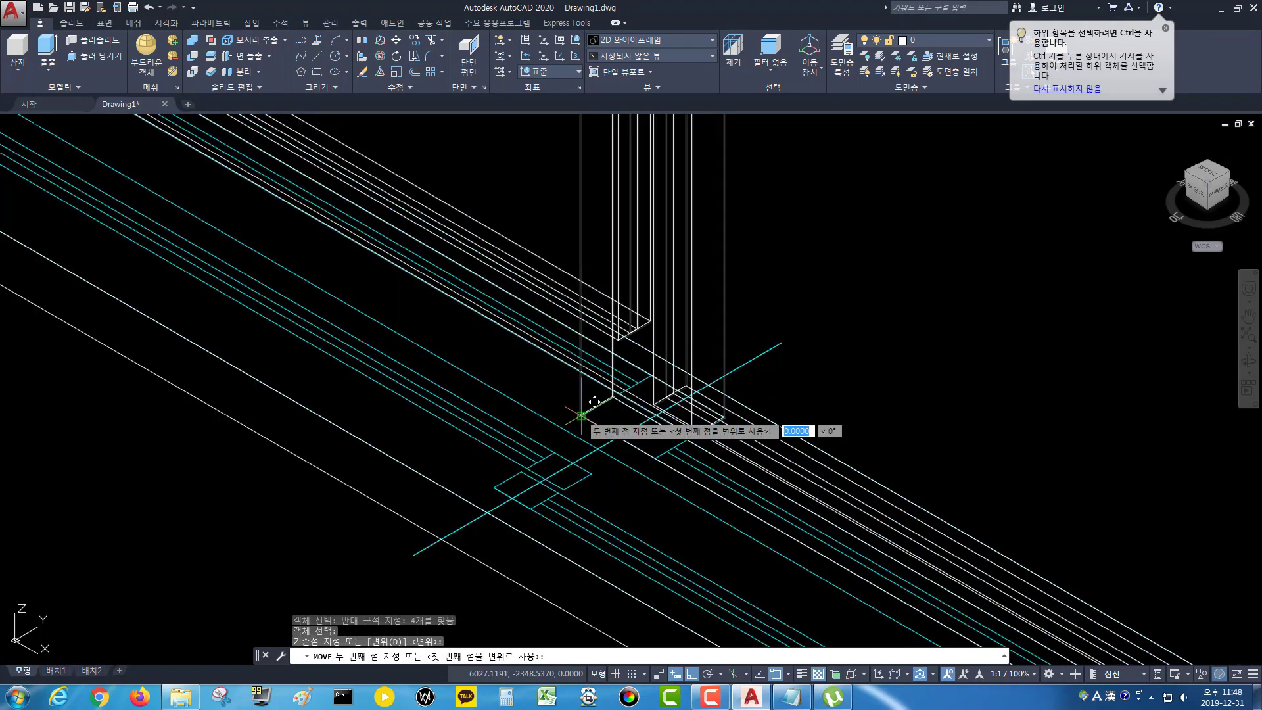
key("F8")
type("0")
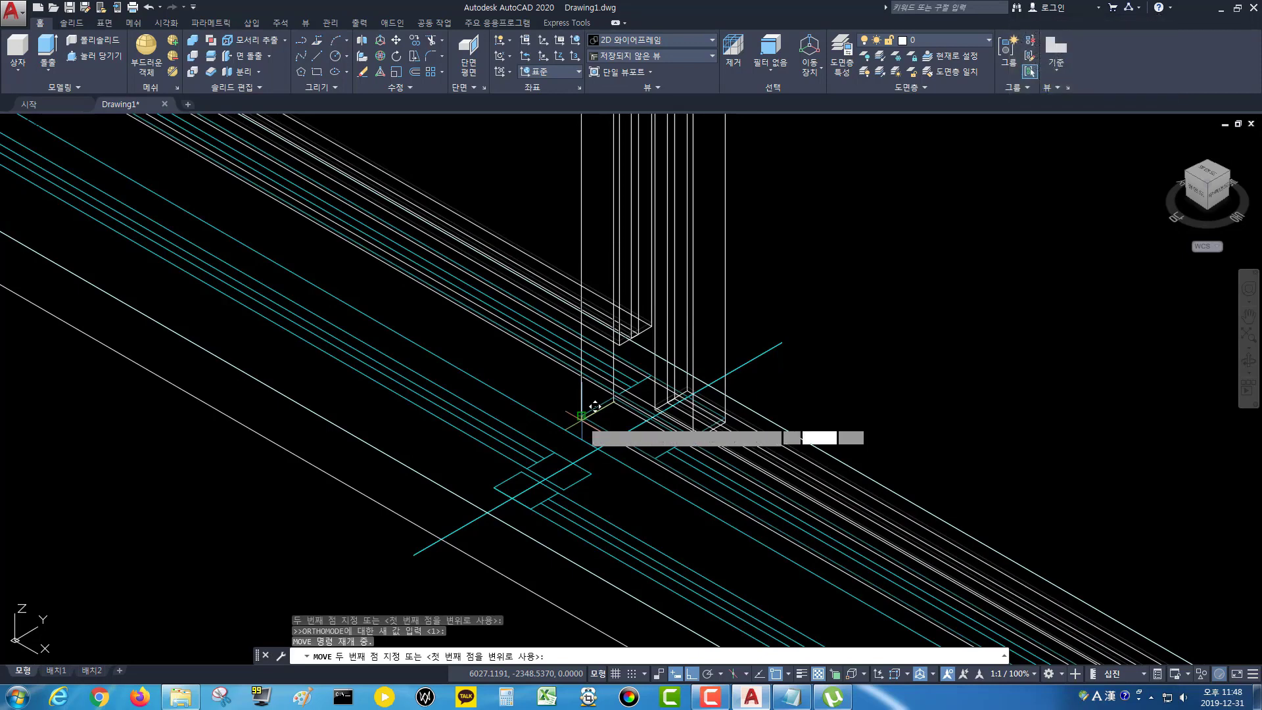
key("Tab")
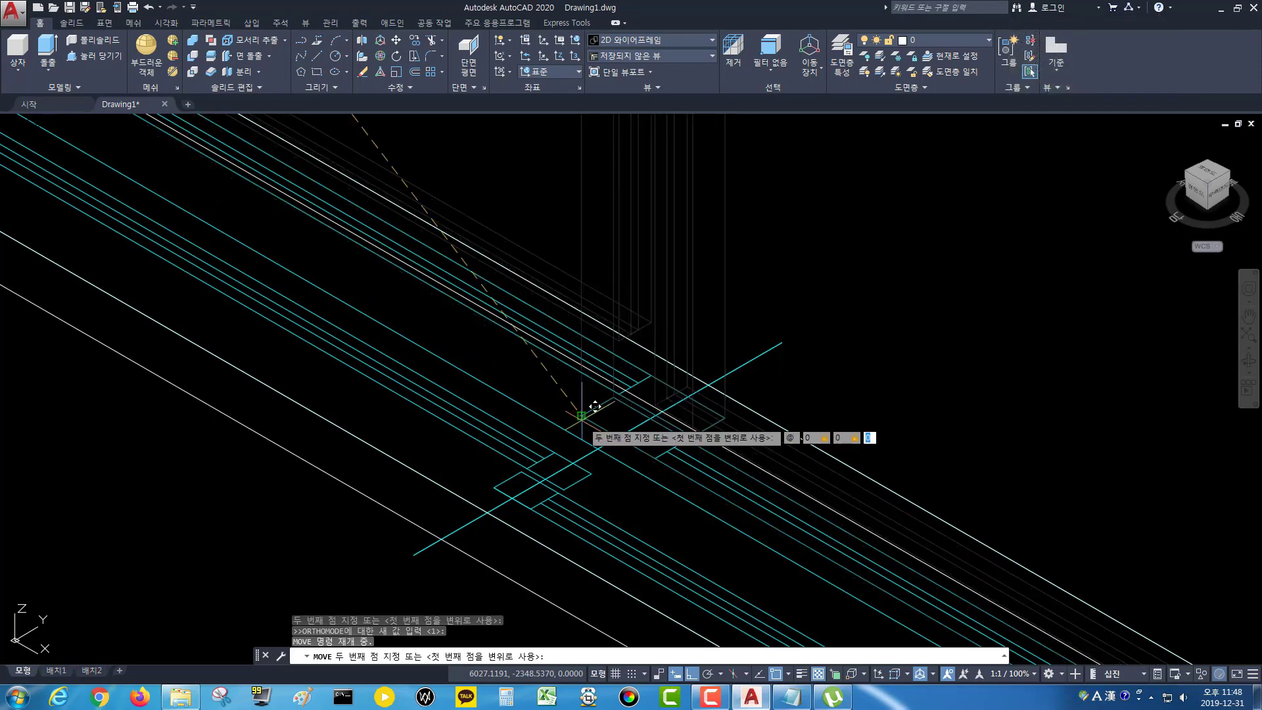
type("50")
key("Return")
scroll(555, 422, "down", 4)
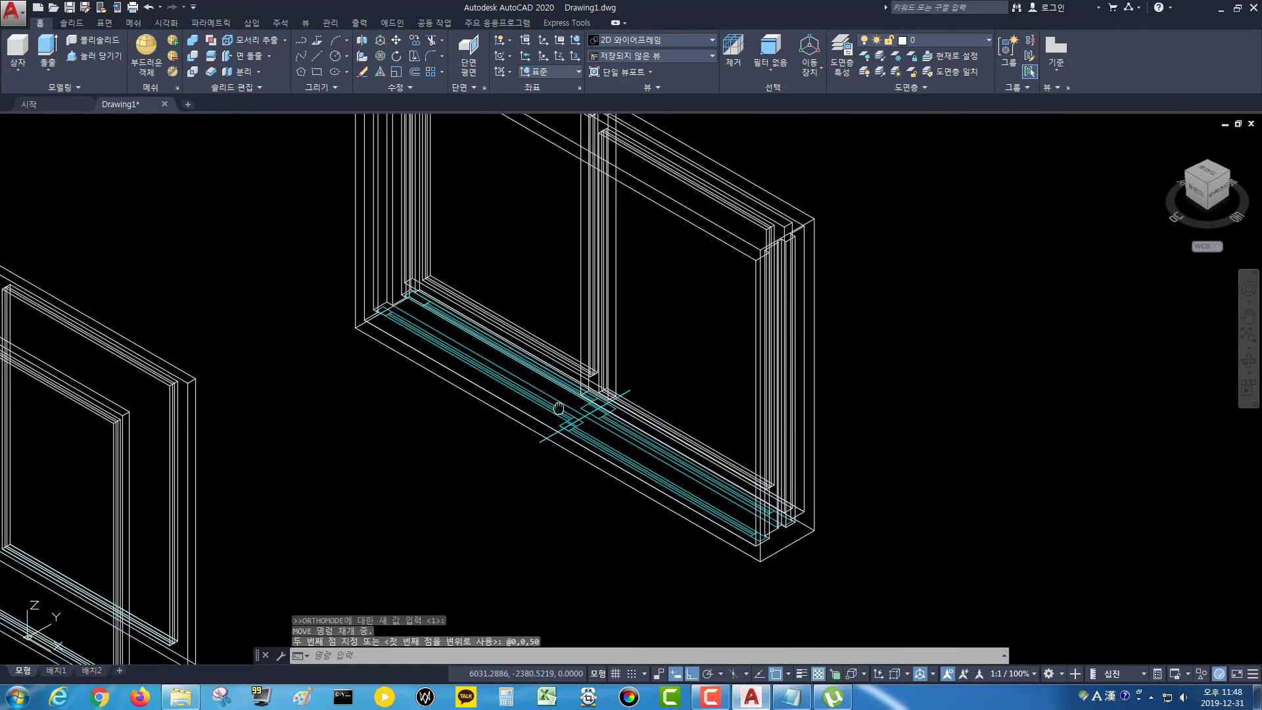
- Copy the front sash with its glass from its lower outer corner to the front track's stile outline corner at the frame's end
middle_click_drag(294, 475, 506, 358)
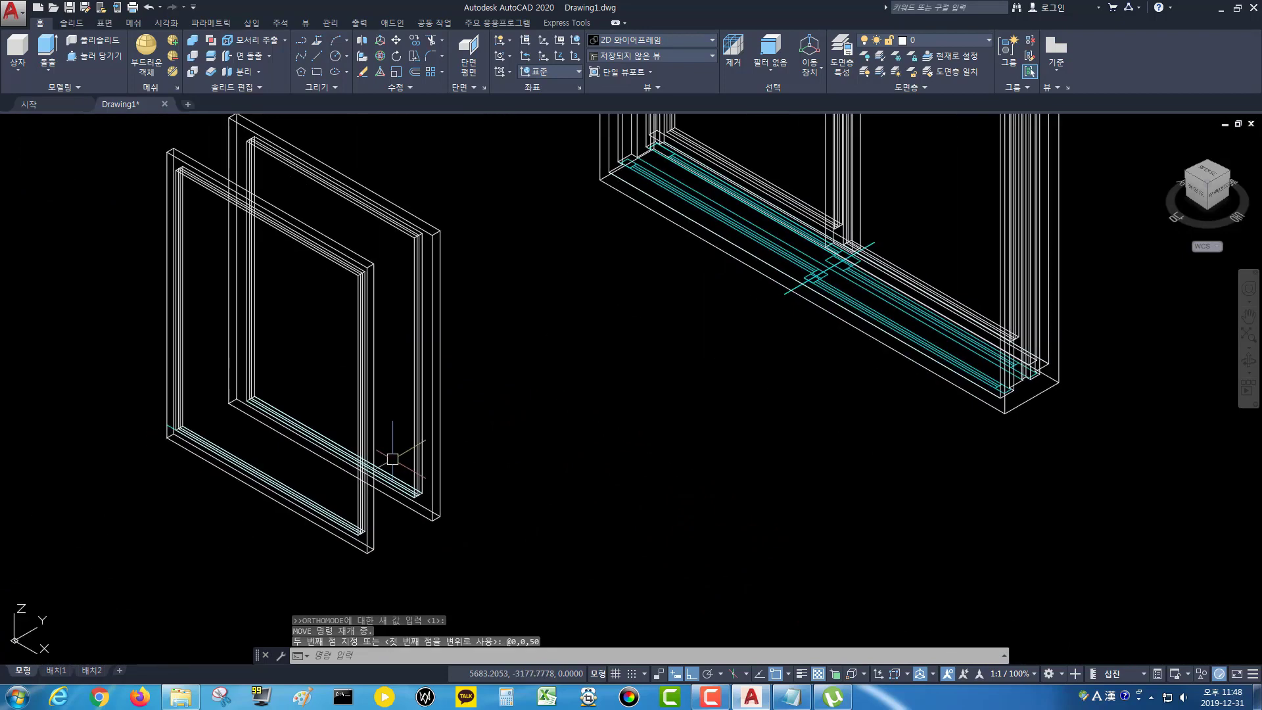
type("co")
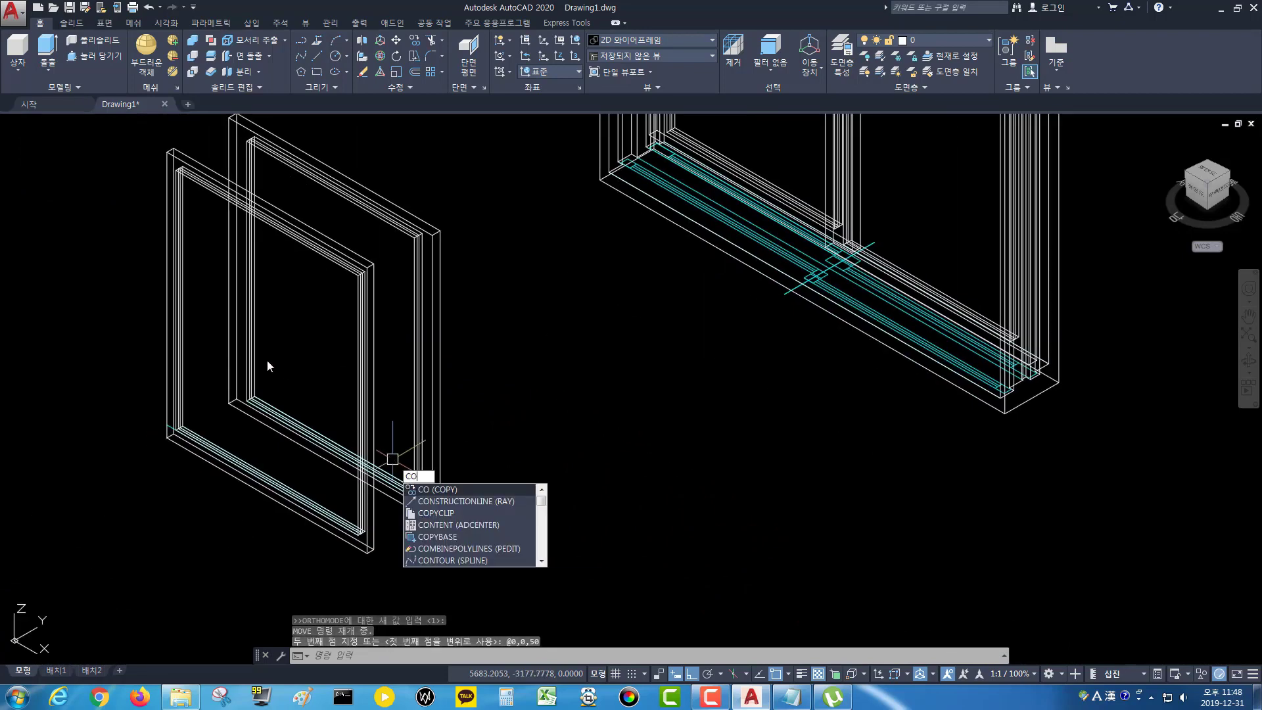
key("Return")
left_click_drag(209, 140, 51, 290)
key("Return")
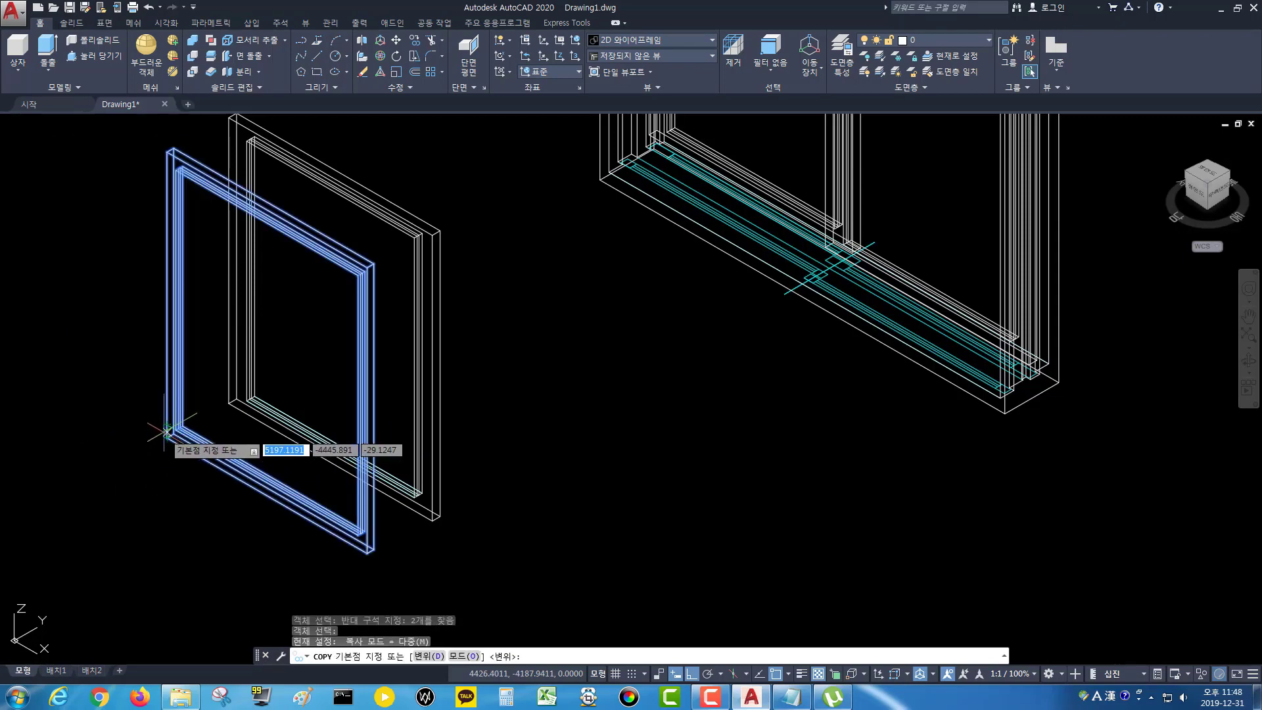
left_click(167, 431)
scroll(646, 217, "up", 3)
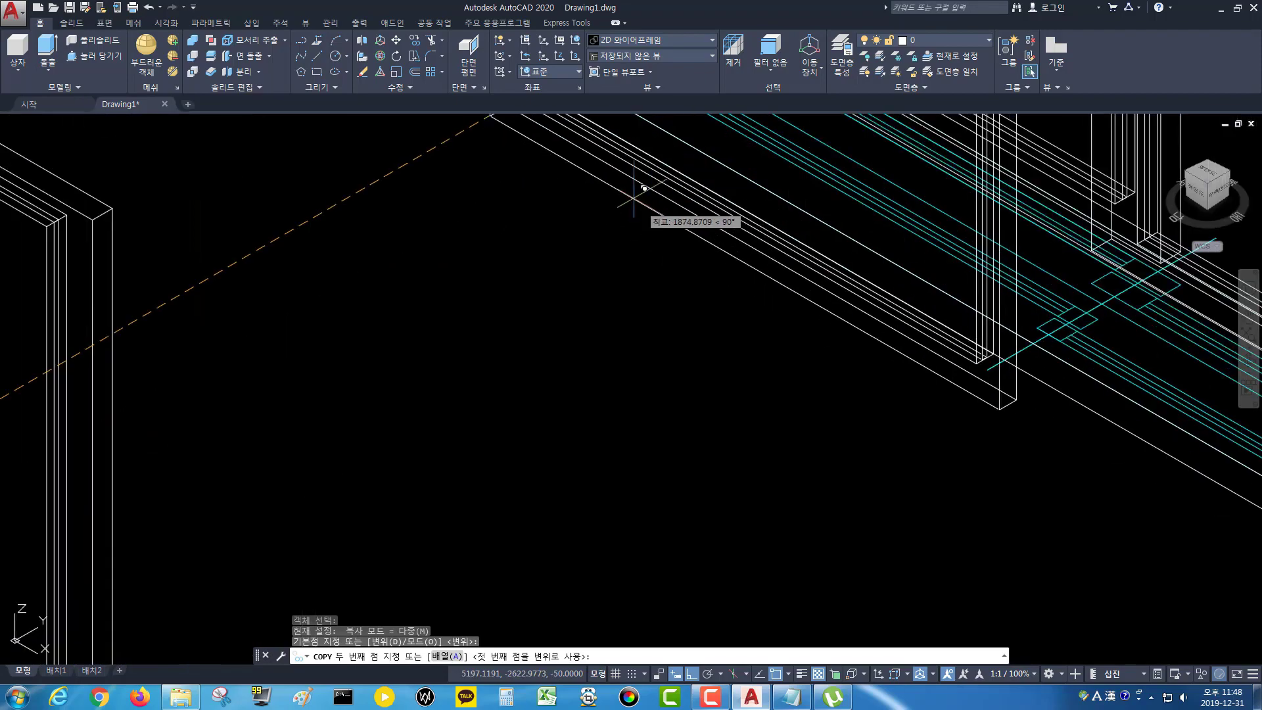
middle_click_drag(635, 198, 735, 544)
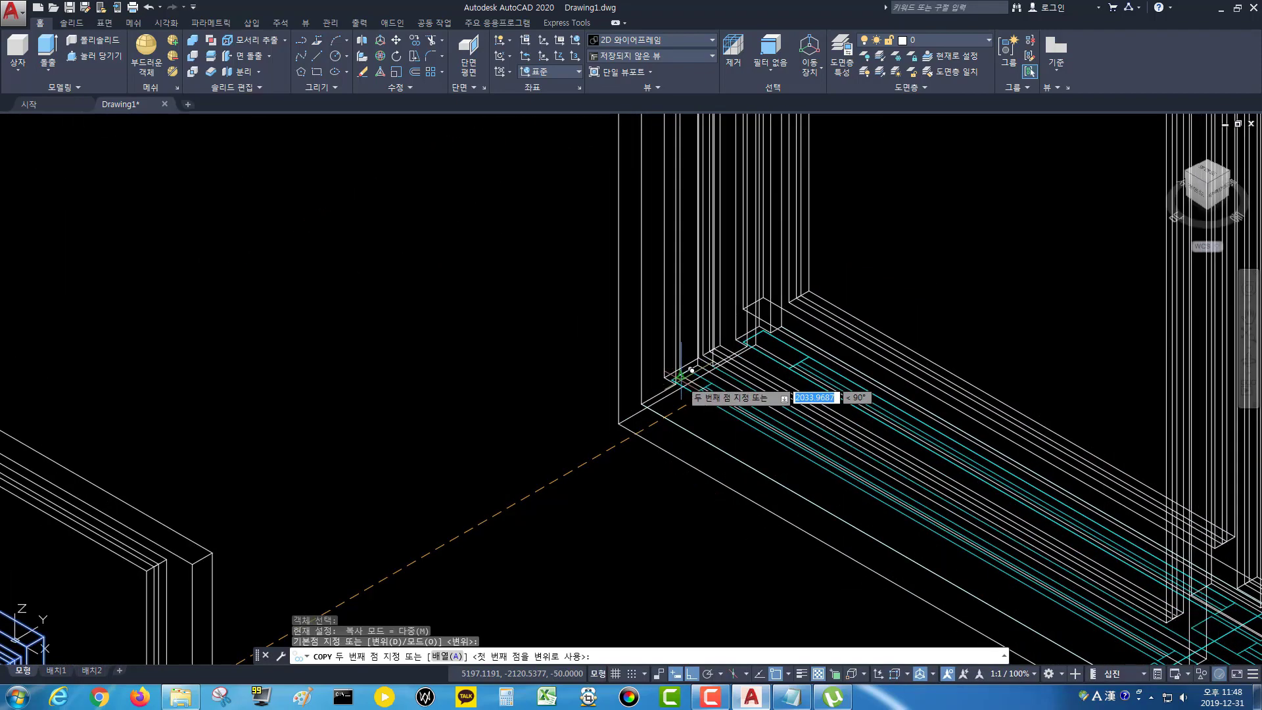
scroll(681, 376, "up", 2)
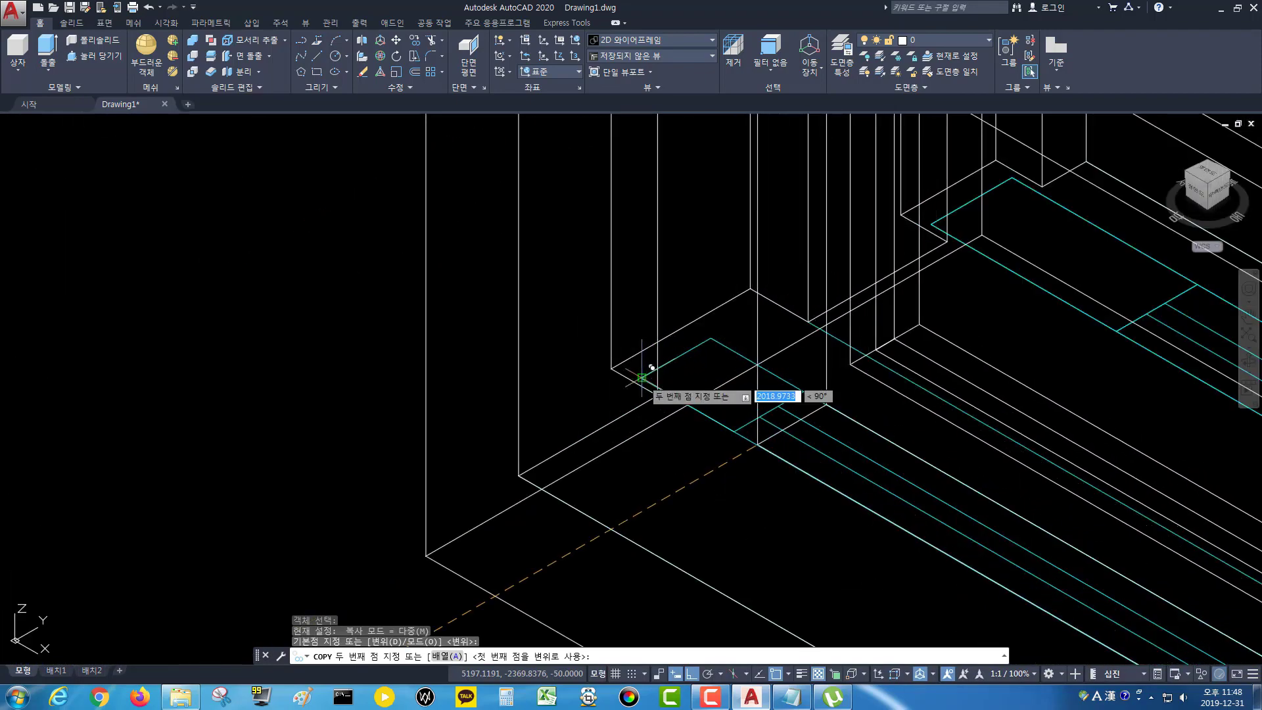
left_click(642, 377)
- Place a second copy of the front sash in the same track, at the meeting stile's outline corner near the center line
scroll(731, 446, "down", 4)
middle_click_drag(735, 462, 350, 136)
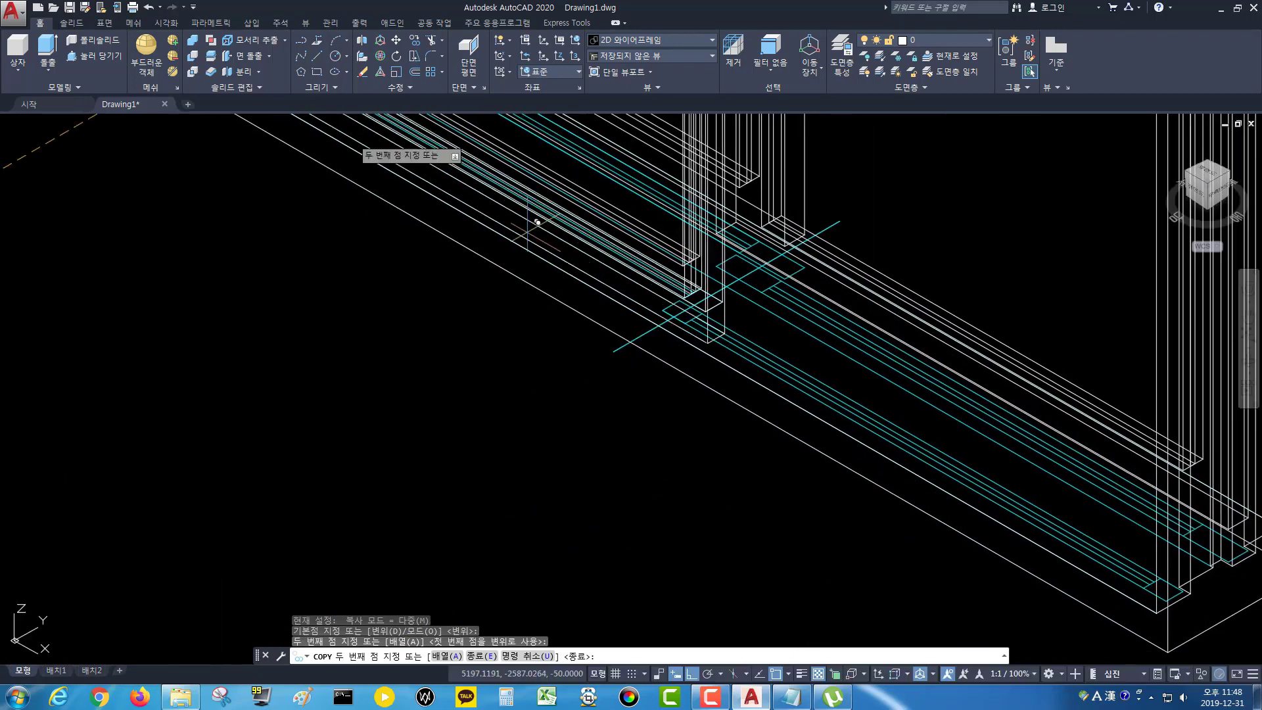
scroll(683, 283, "up", 2)
scroll(738, 361, "up", 2)
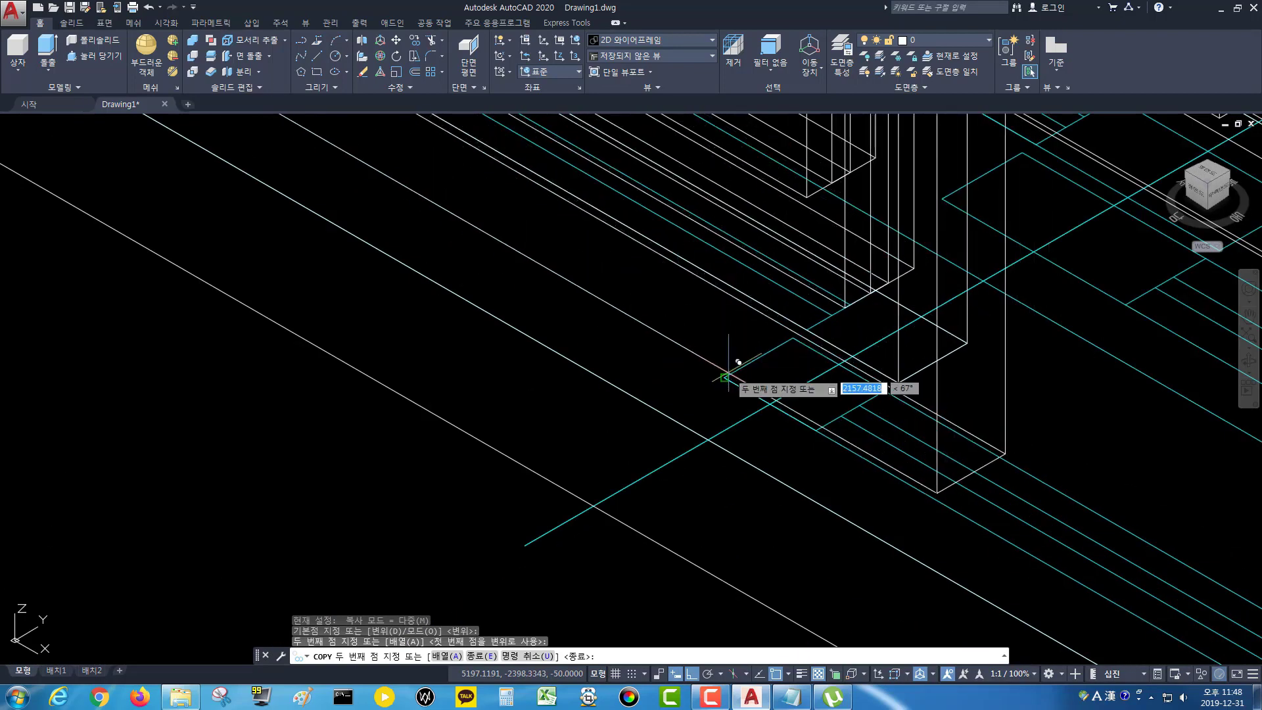
left_click(724, 377)
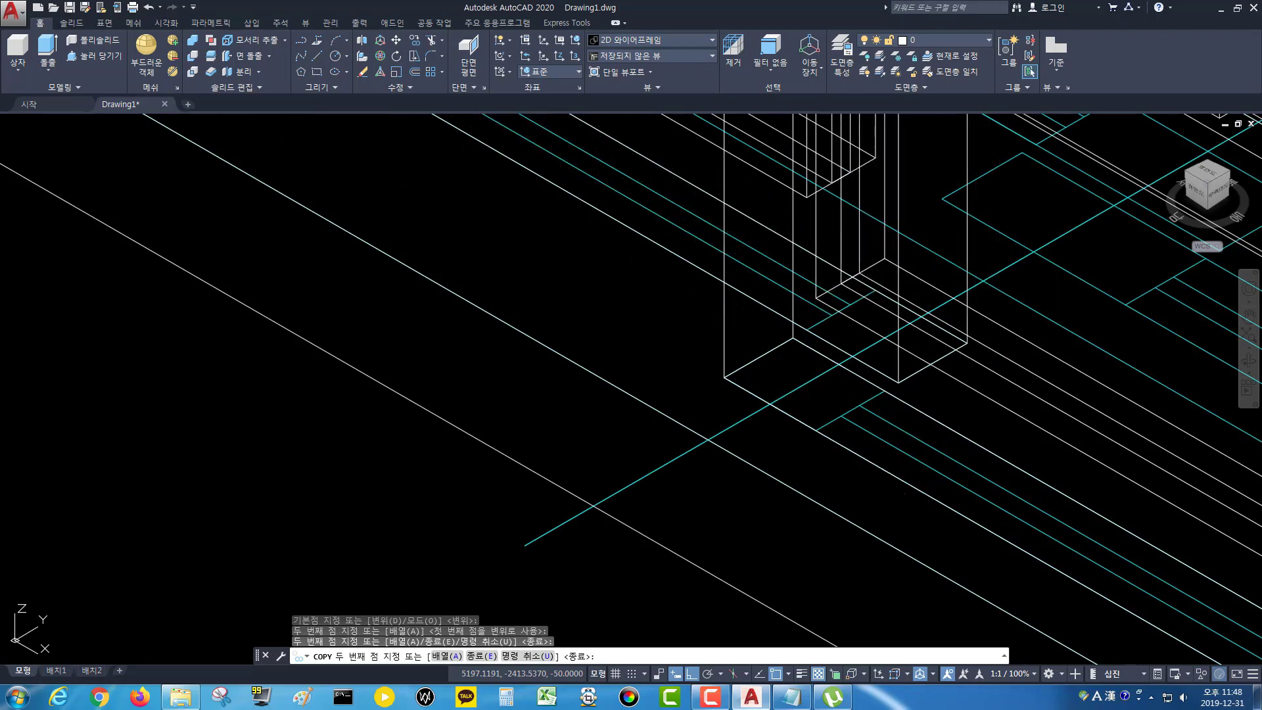
key("Escape")
- Move both front-track sash copies together with their glass straight up by 50 along Z
scroll(747, 276, "down", 3)
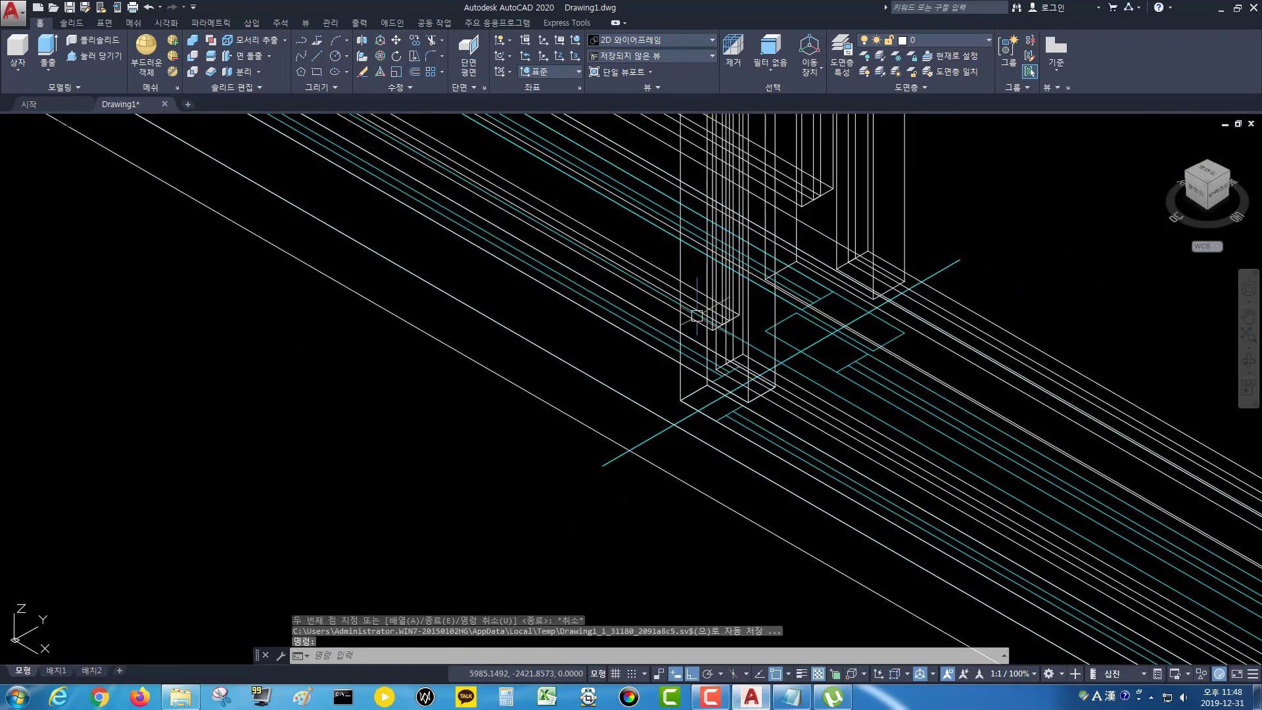
scroll(749, 308, "up", 2)
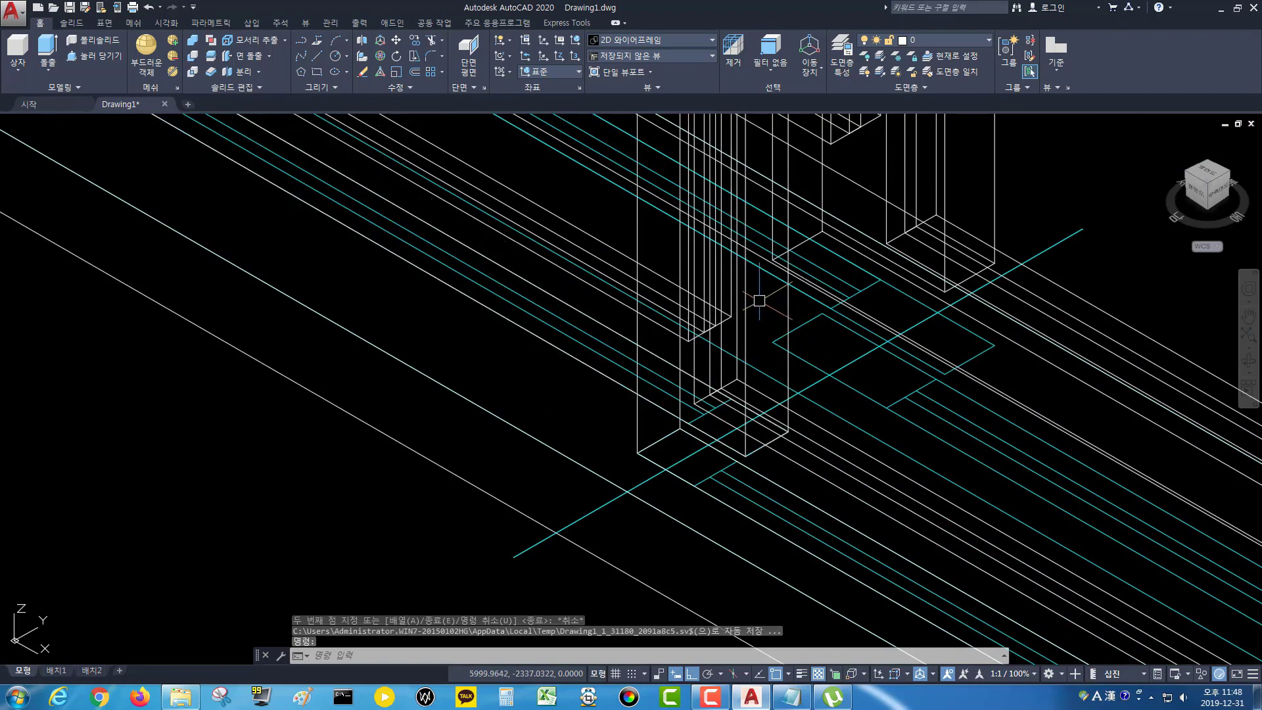
scroll(608, 262, "up", 3)
mouse_move(600, 282)
middle_mouse_down()
mouse_move(619, 451)
mouse_move(599, 553)
middle_mouse_up()
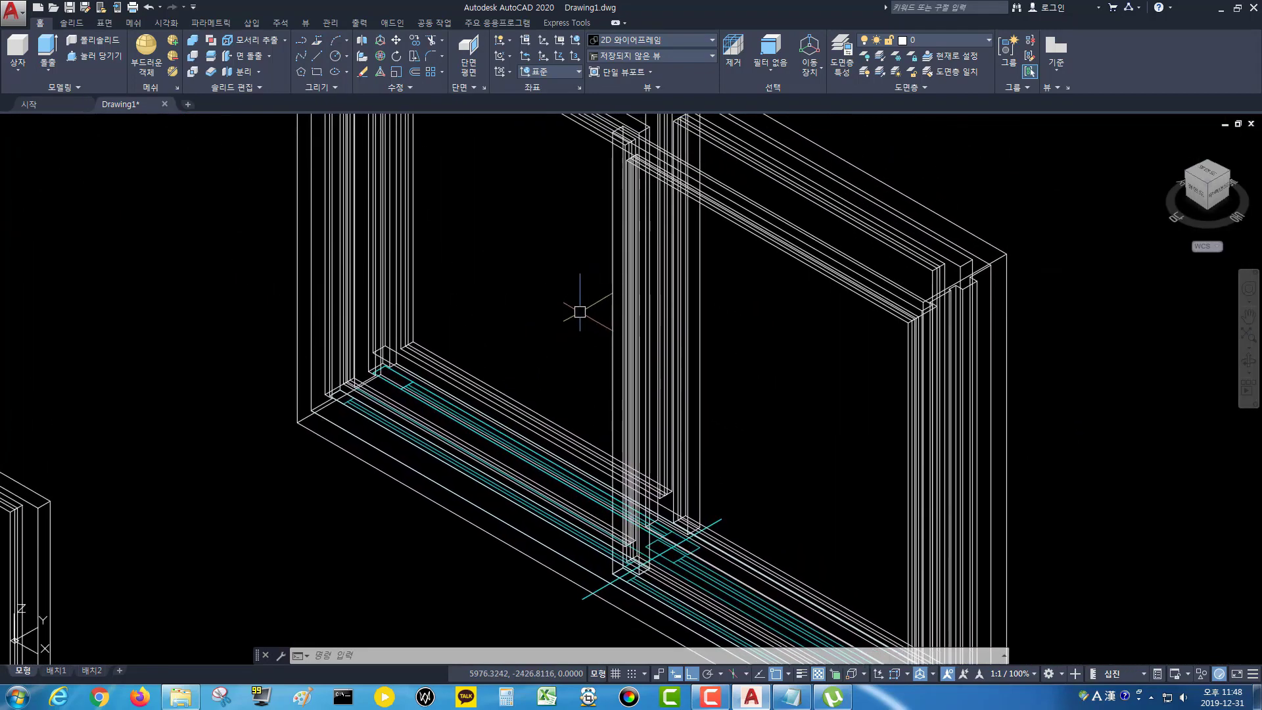
key("Return")
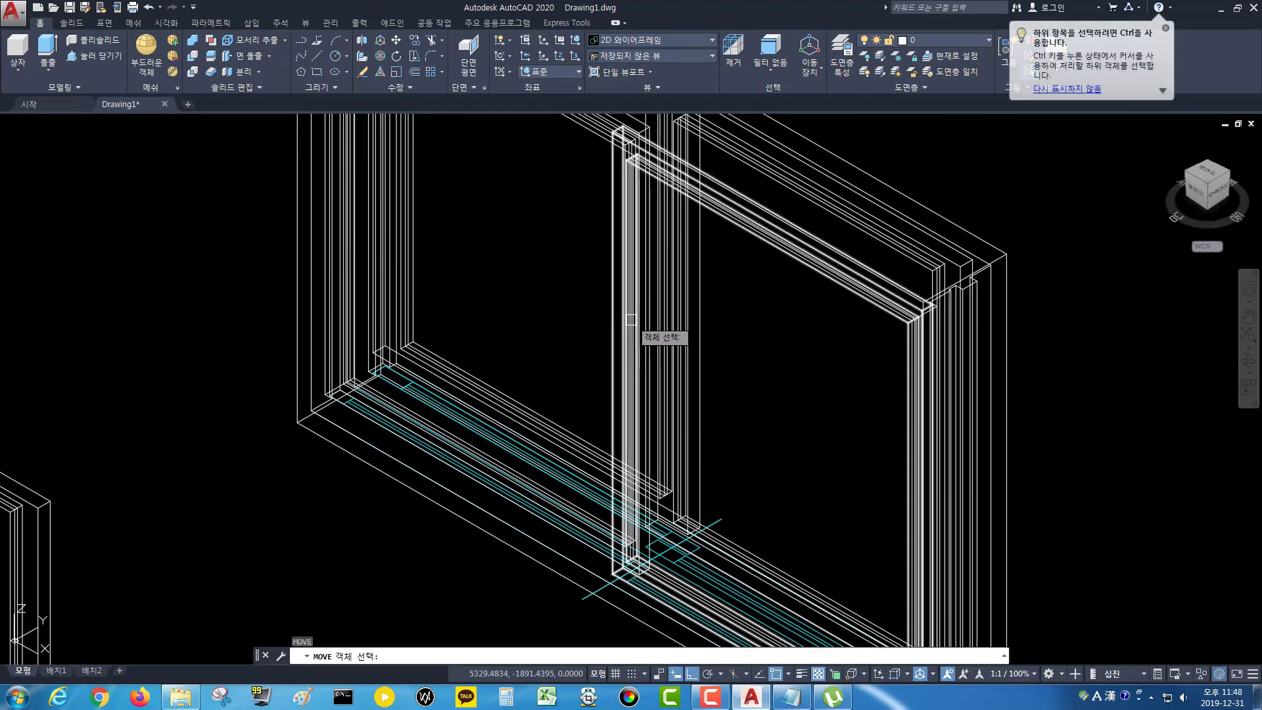
scroll(702, 364, "up", 1)
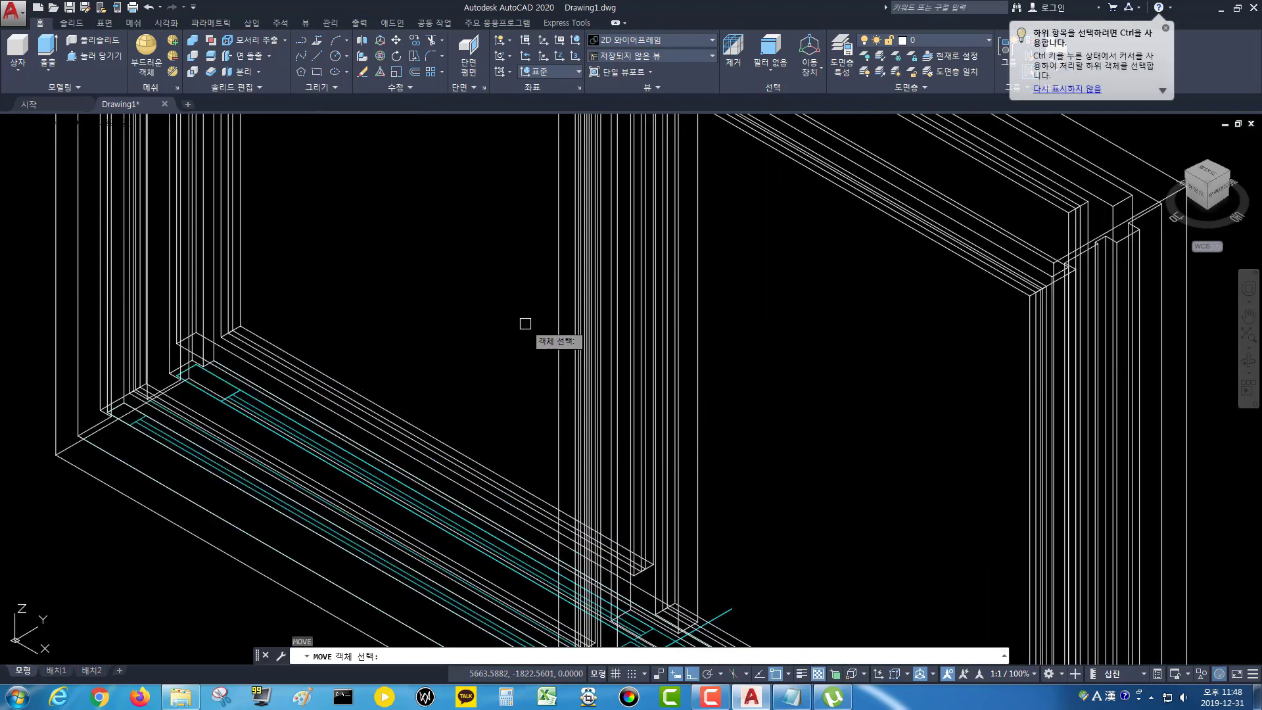
scroll(528, 322, "down", 2)
left_click(558, 320)
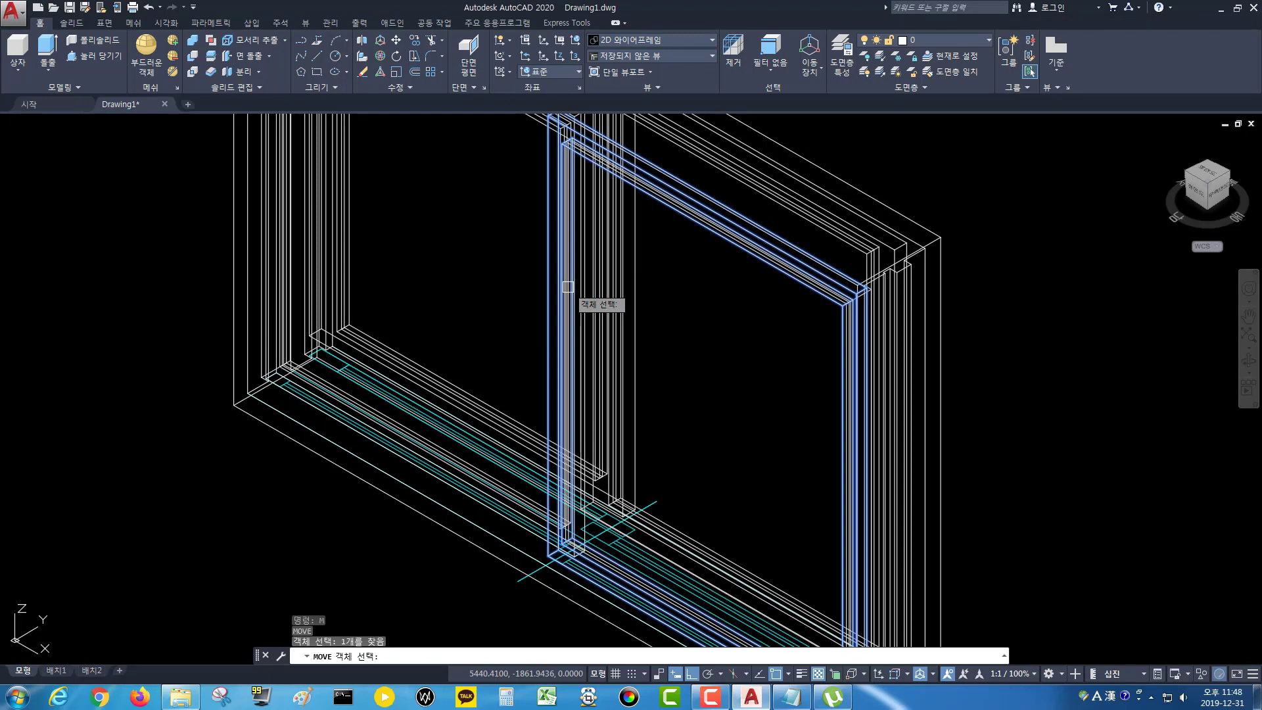
scroll(567, 287, "up", 5)
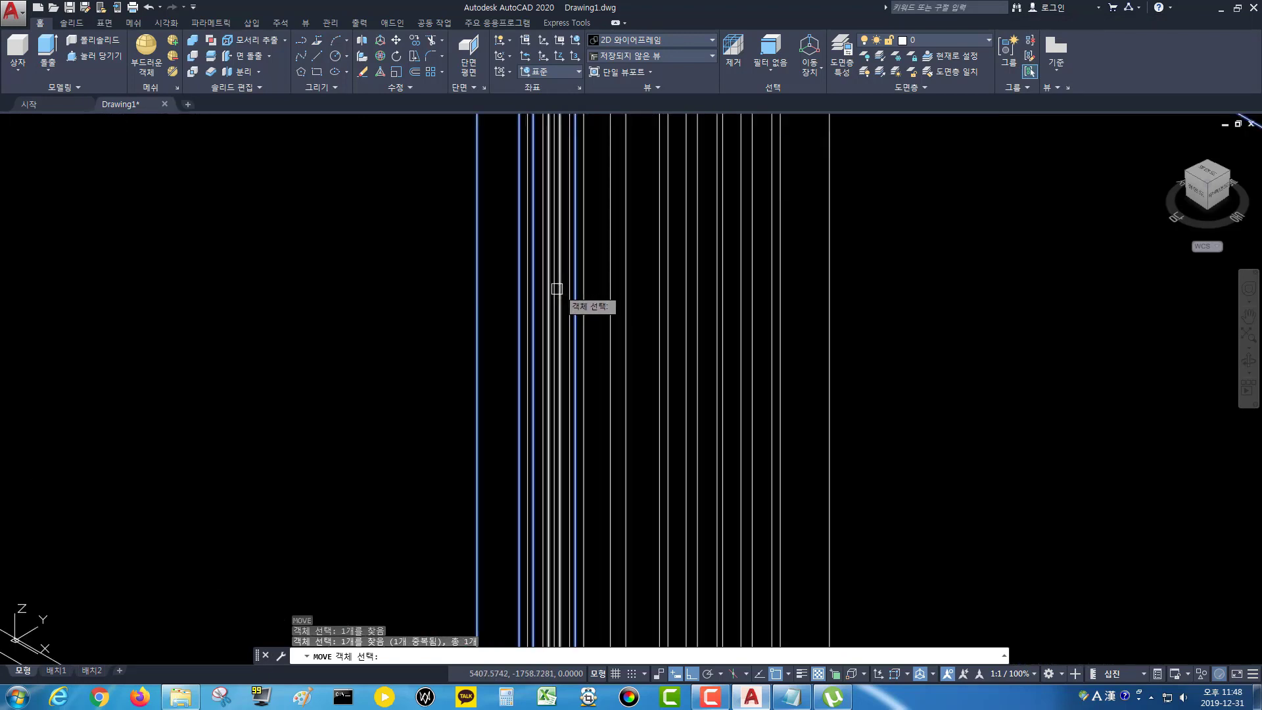
left_click(552, 292)
scroll(551, 293, "down", 5)
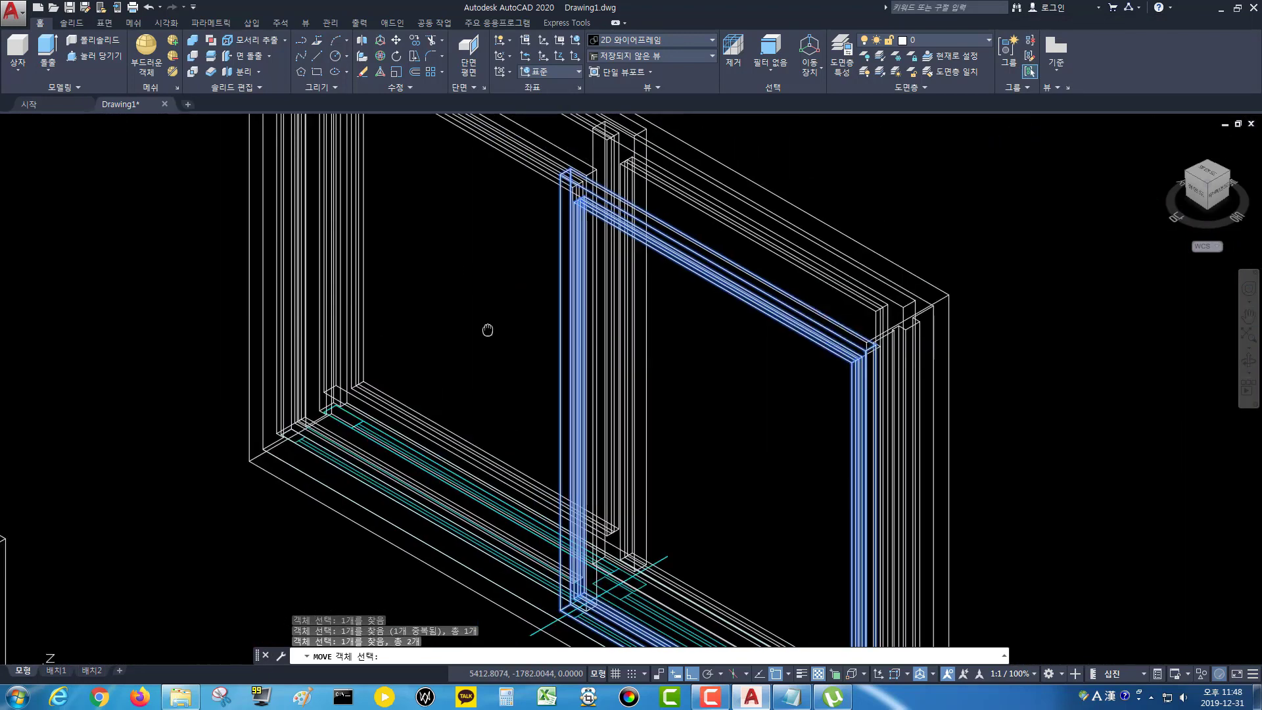
scroll(478, 377, "up", 1)
scroll(417, 236, "up", 2)
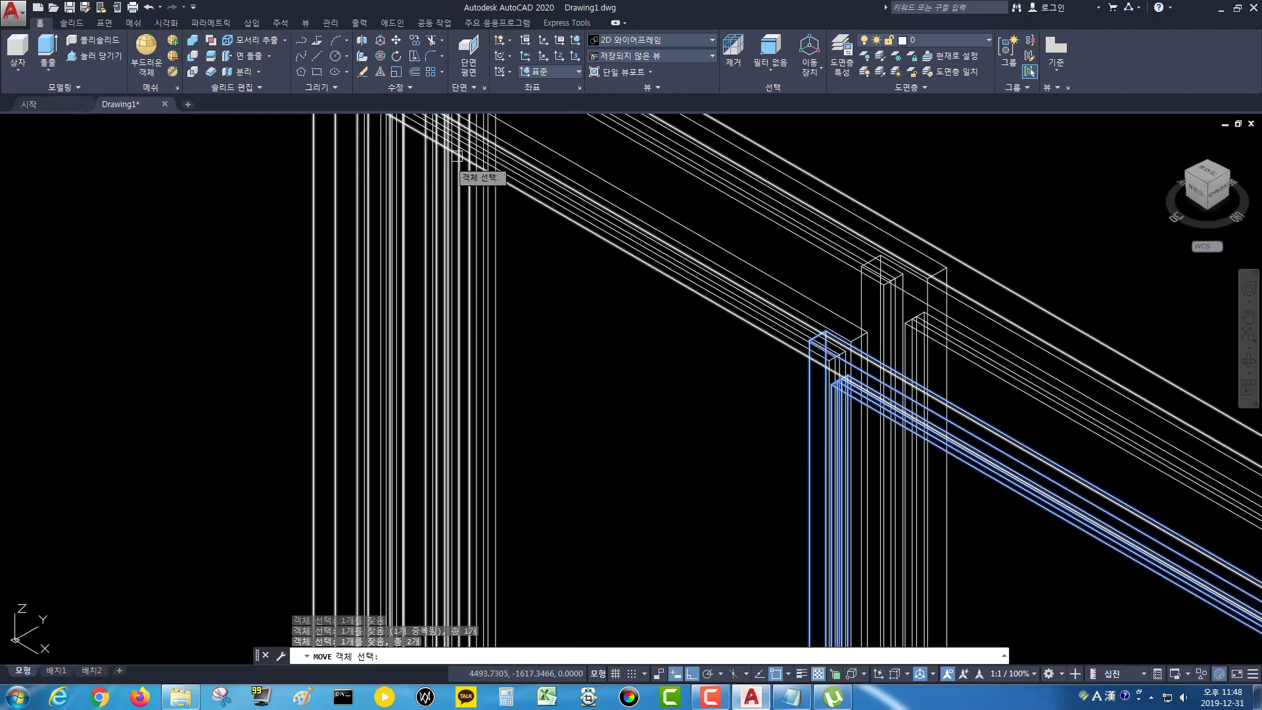
left_click(559, 205)
scroll(379, 374, "up", 3)
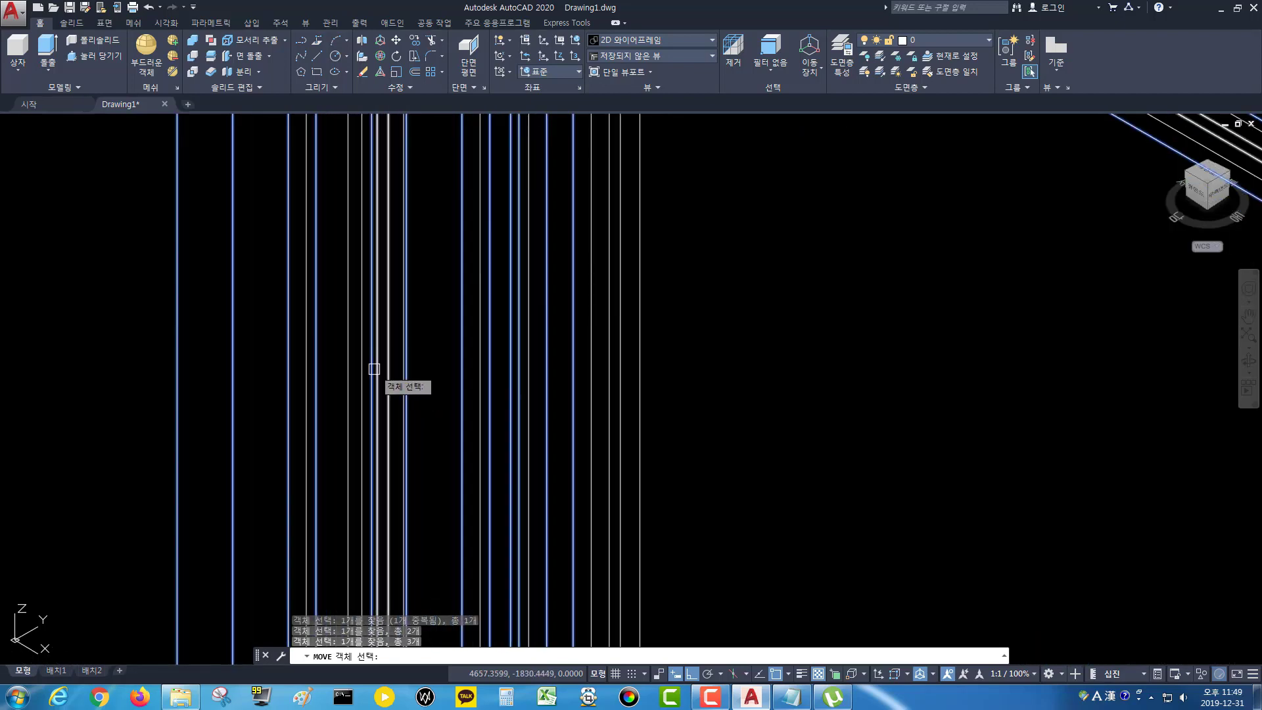
left_click(380, 369)
scroll(409, 389, "down", 6)
scroll(500, 423, "down", 4)
middle_click_drag(525, 446, 465, 316)
key("Return")
scroll(519, 445, "up", 6)
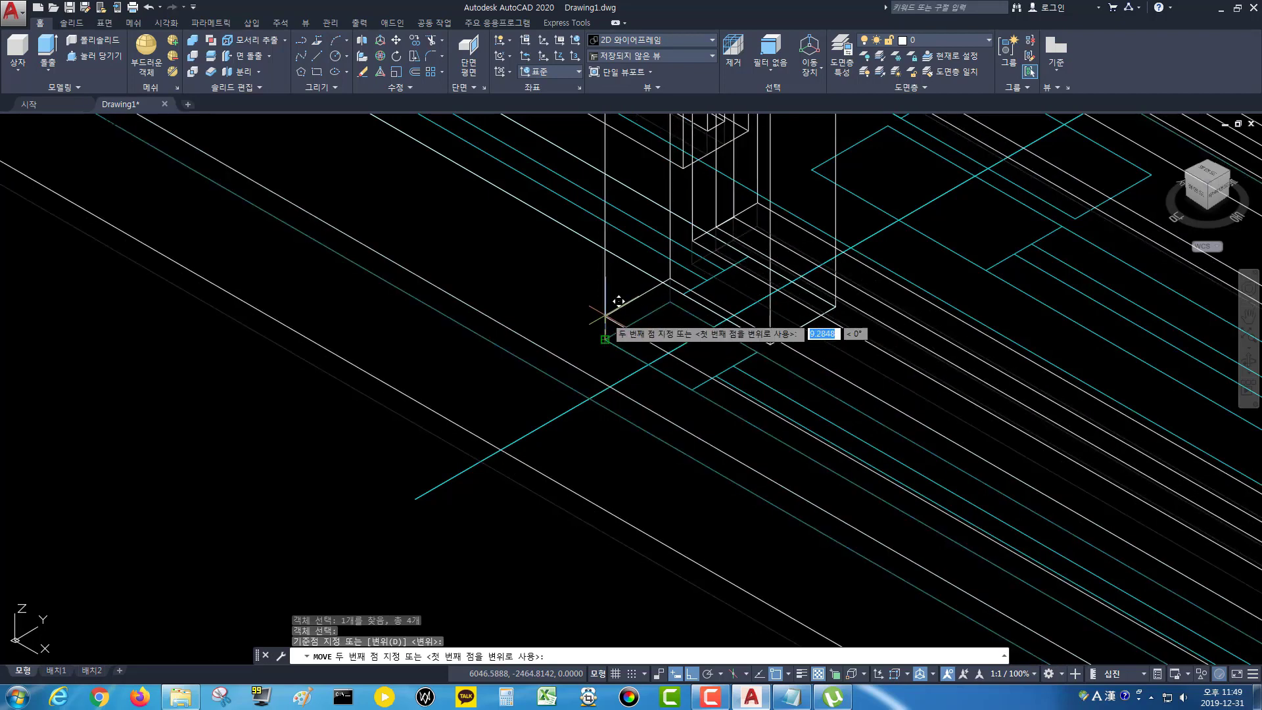
key("F8")
key("F8")
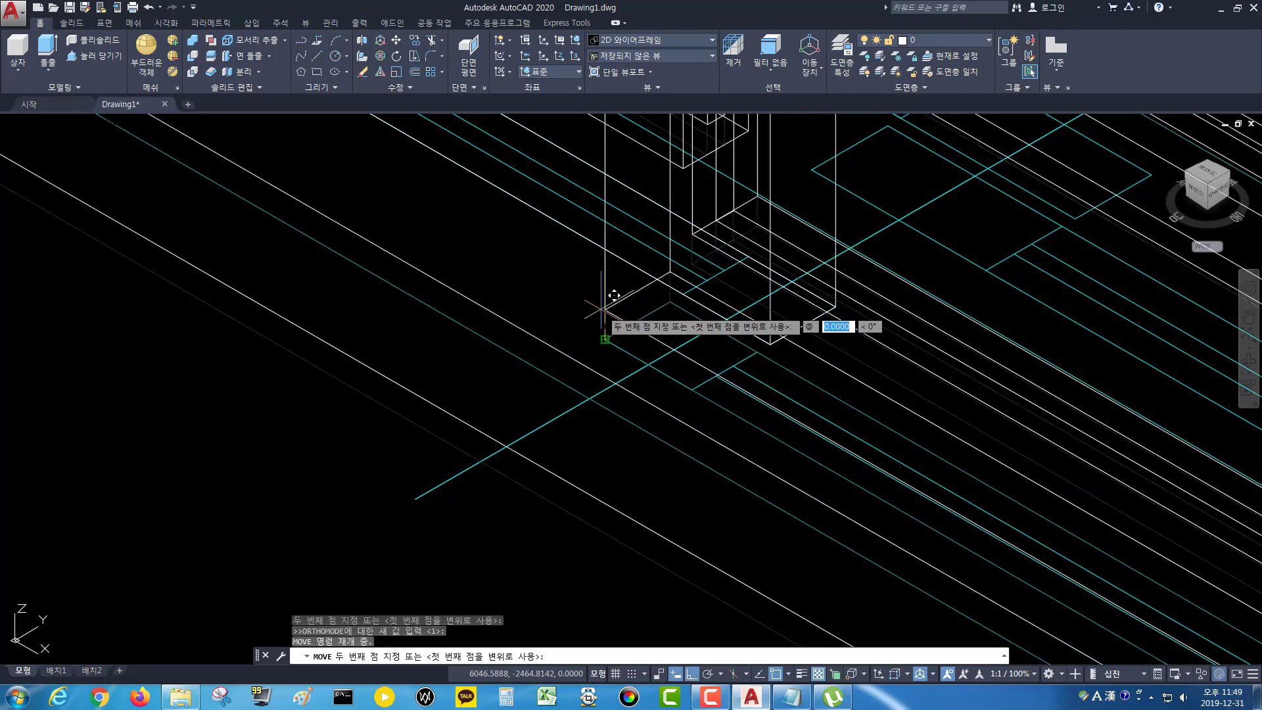
key("Tab")
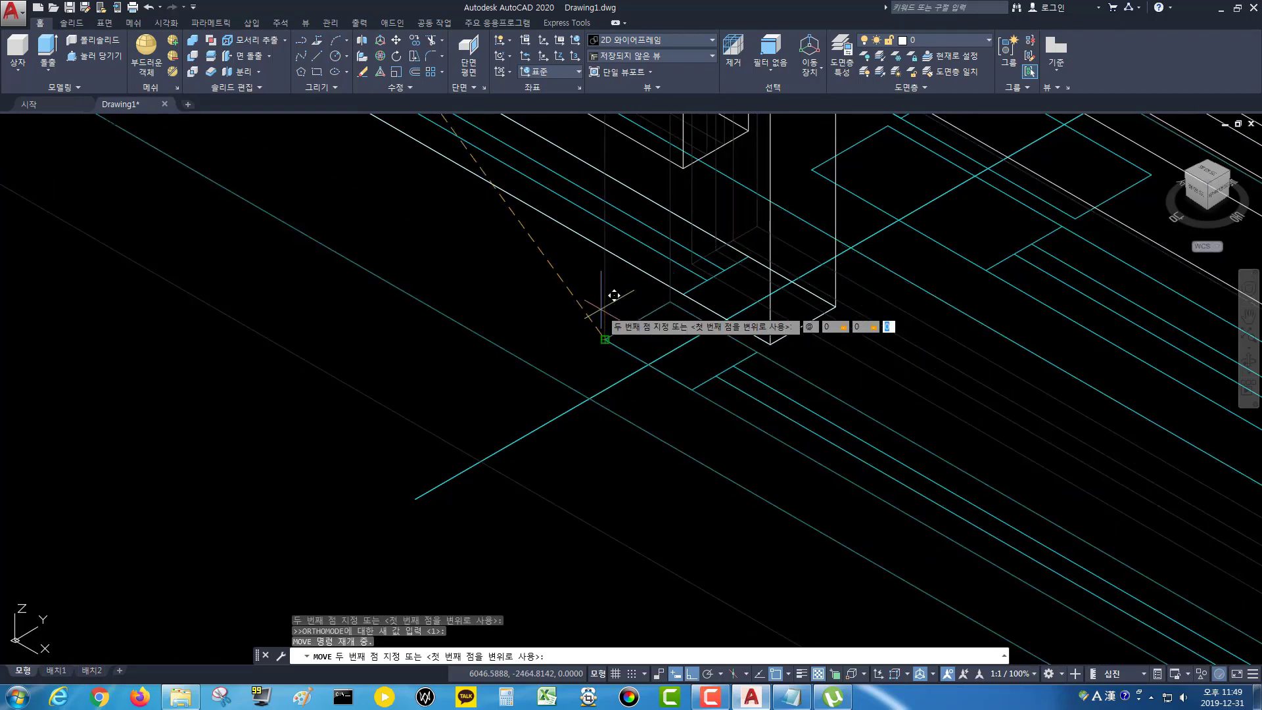
type("50")
key("Return")
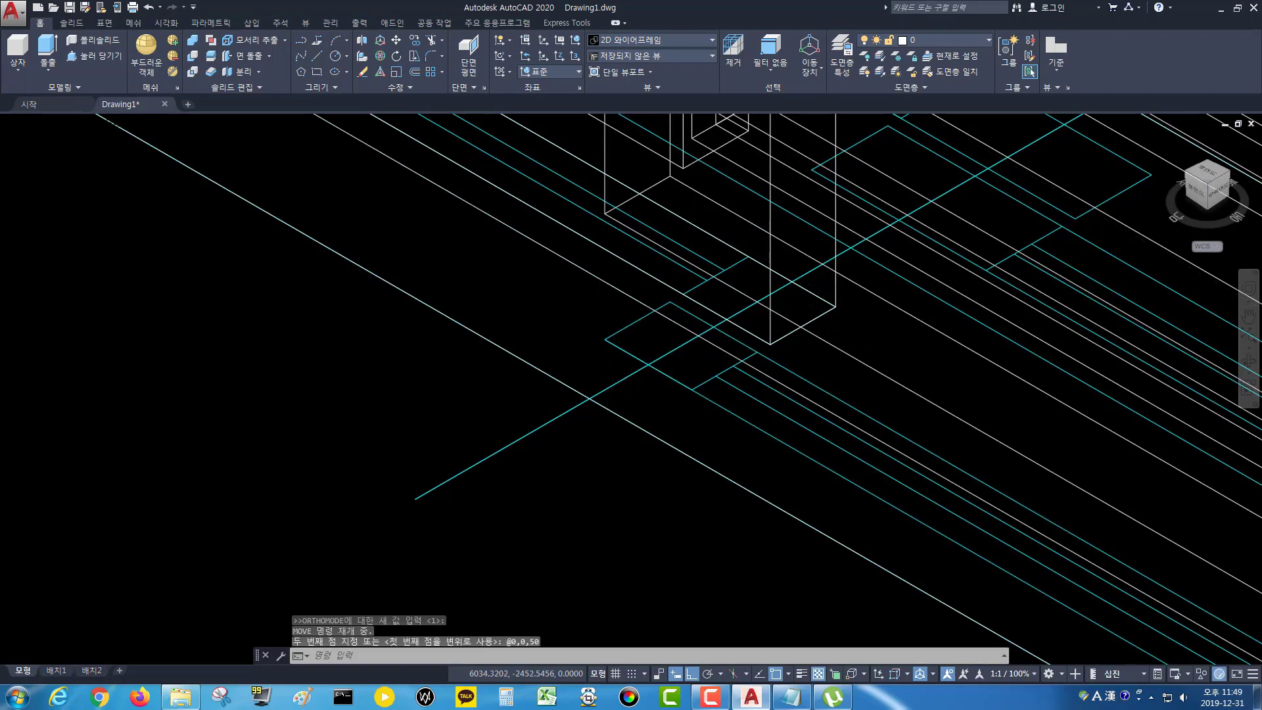
key("Escape")
- Move the complete window, frame and all sashes, along the X axis well clear of its plan outlines and the original sashes
scroll(598, 318, "down", 10)
middle_click_drag(582, 343, 513, 434)
scroll(662, 303, "down", 4)
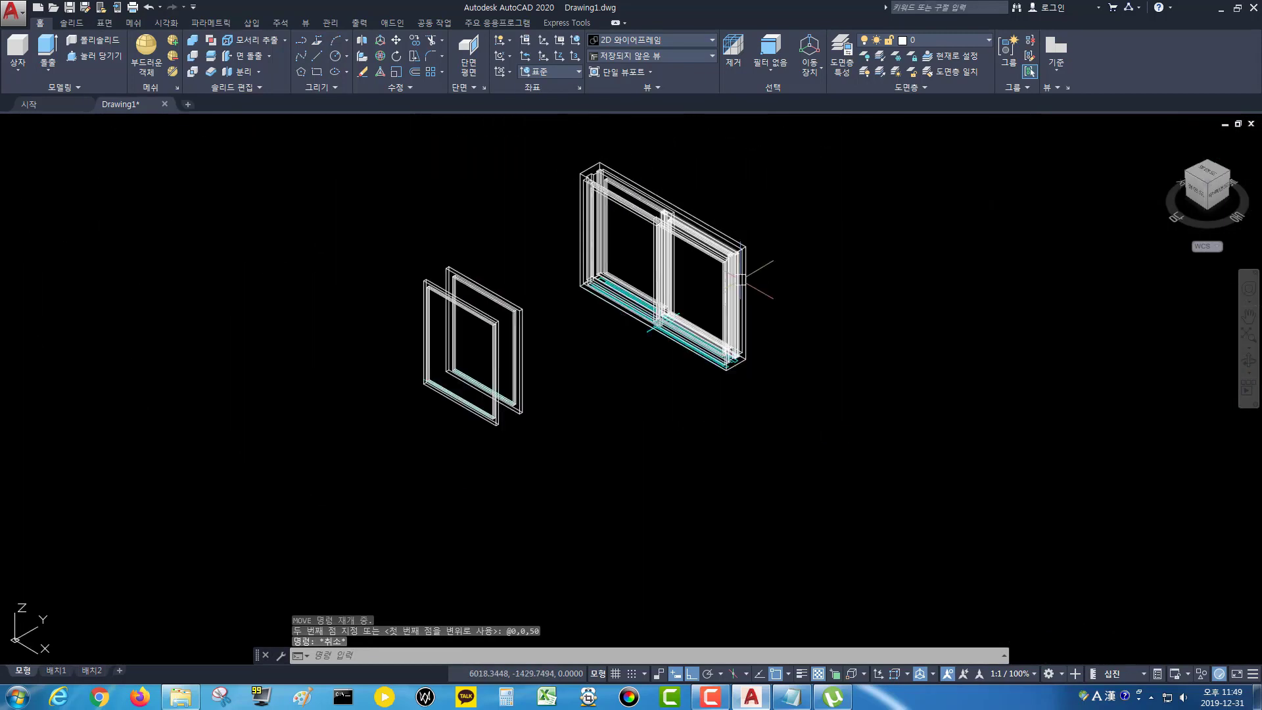
middle_click_drag(762, 276, 692, 285)
key("Escape")
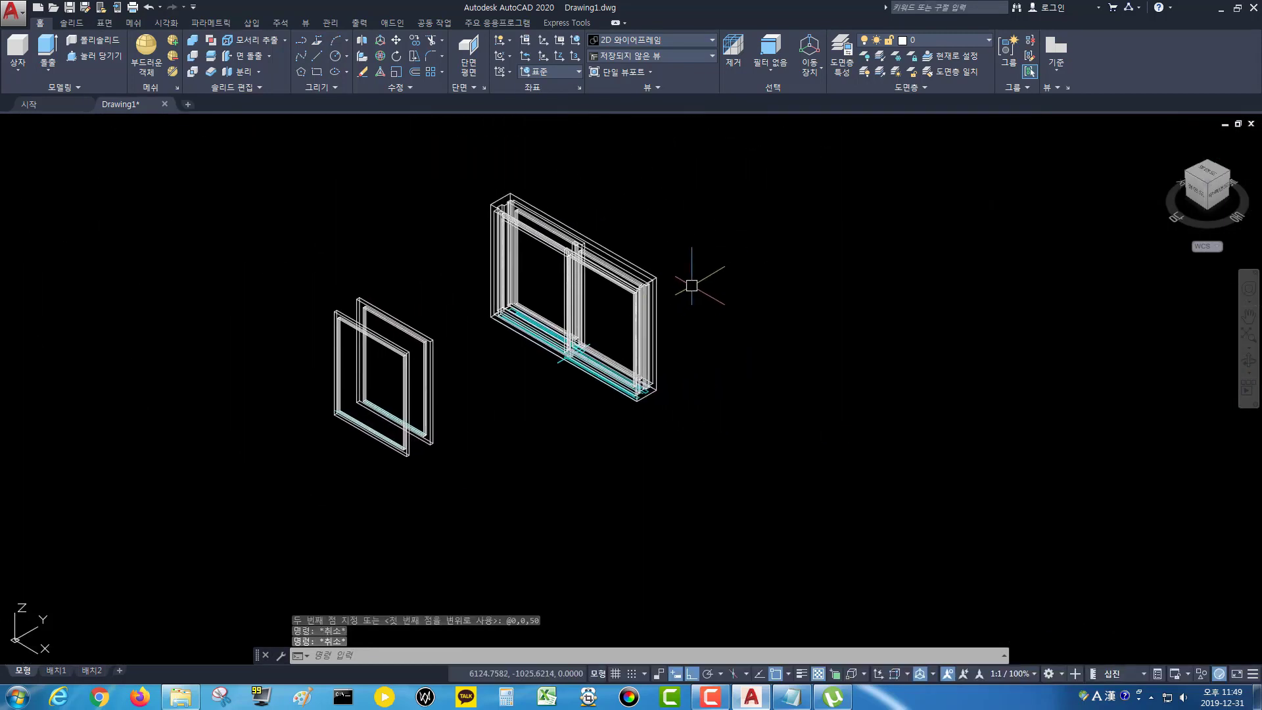
type("m")
key("Return")
left_click(733, 194)
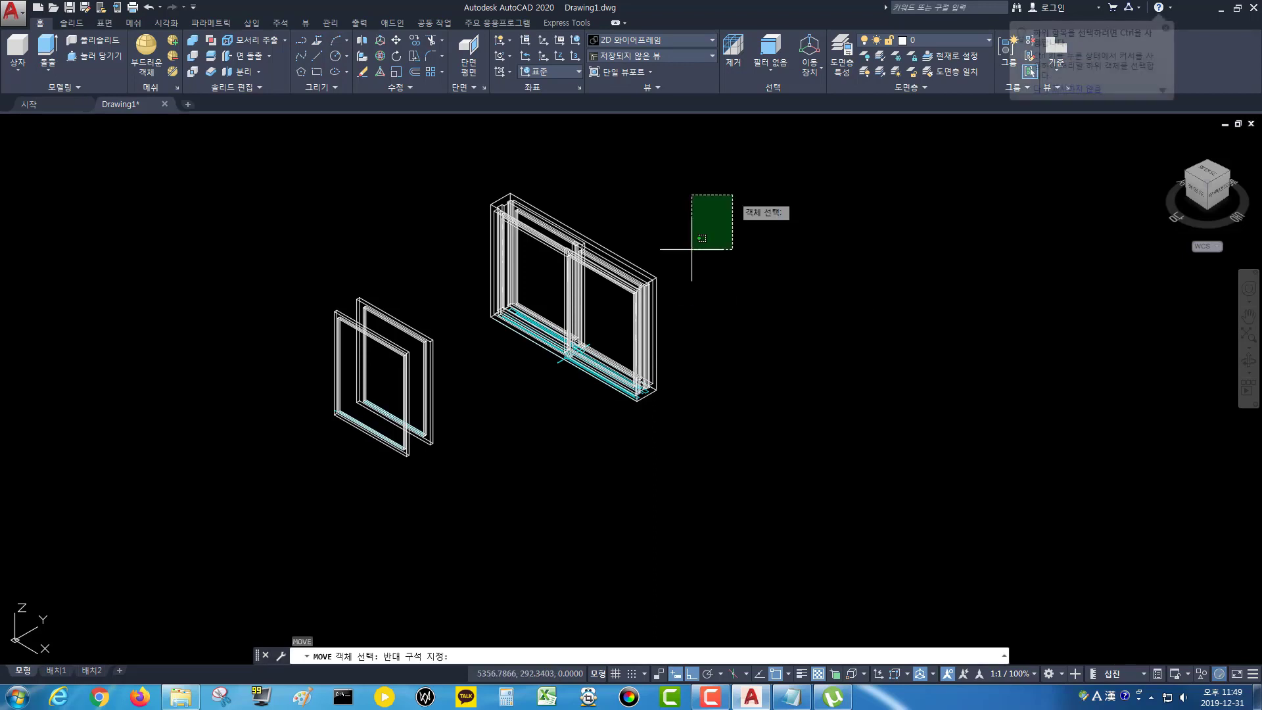
left_click(494, 299)
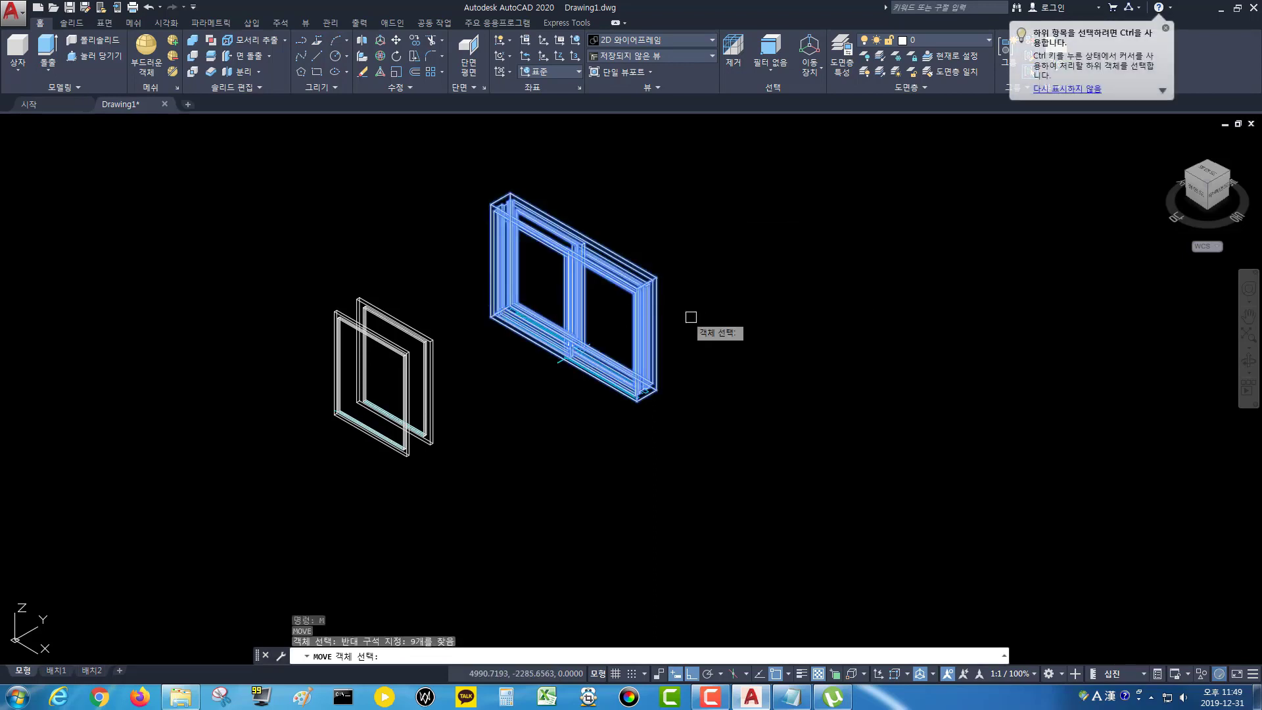
key("Return")
scroll(654, 401, "up", 4)
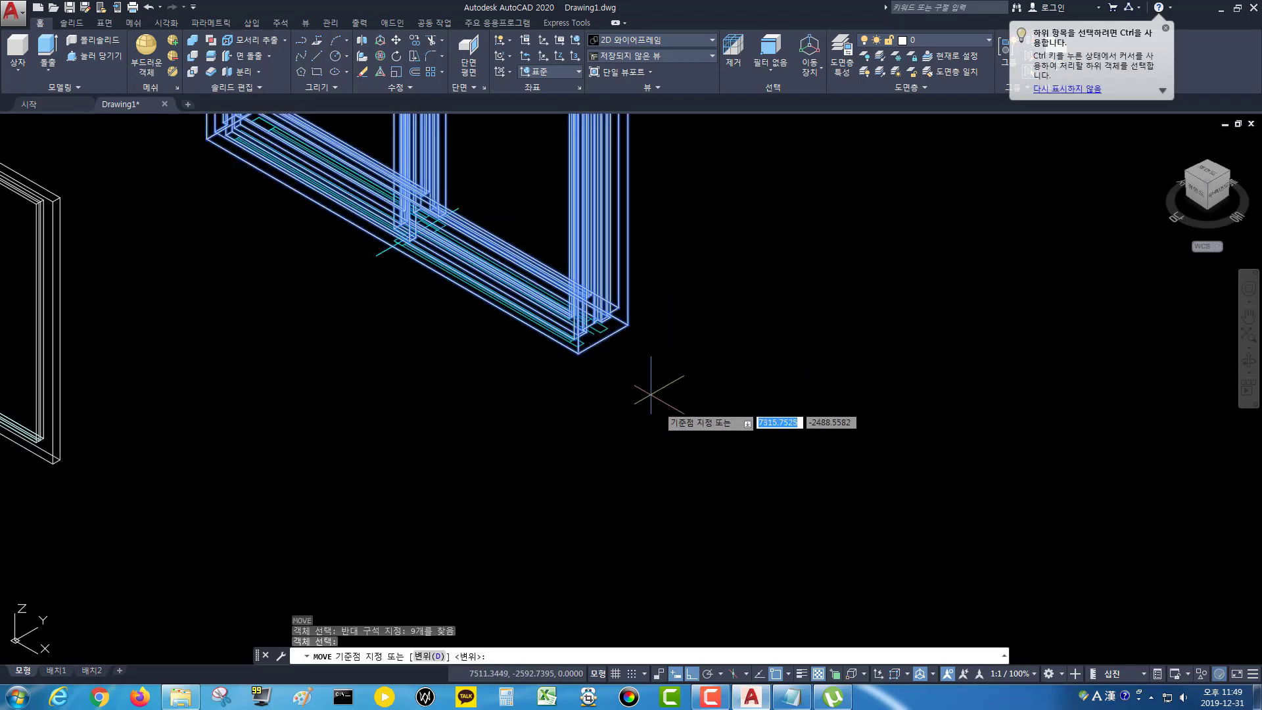
left_click(625, 318)
scroll(1061, 459, "down", 5)
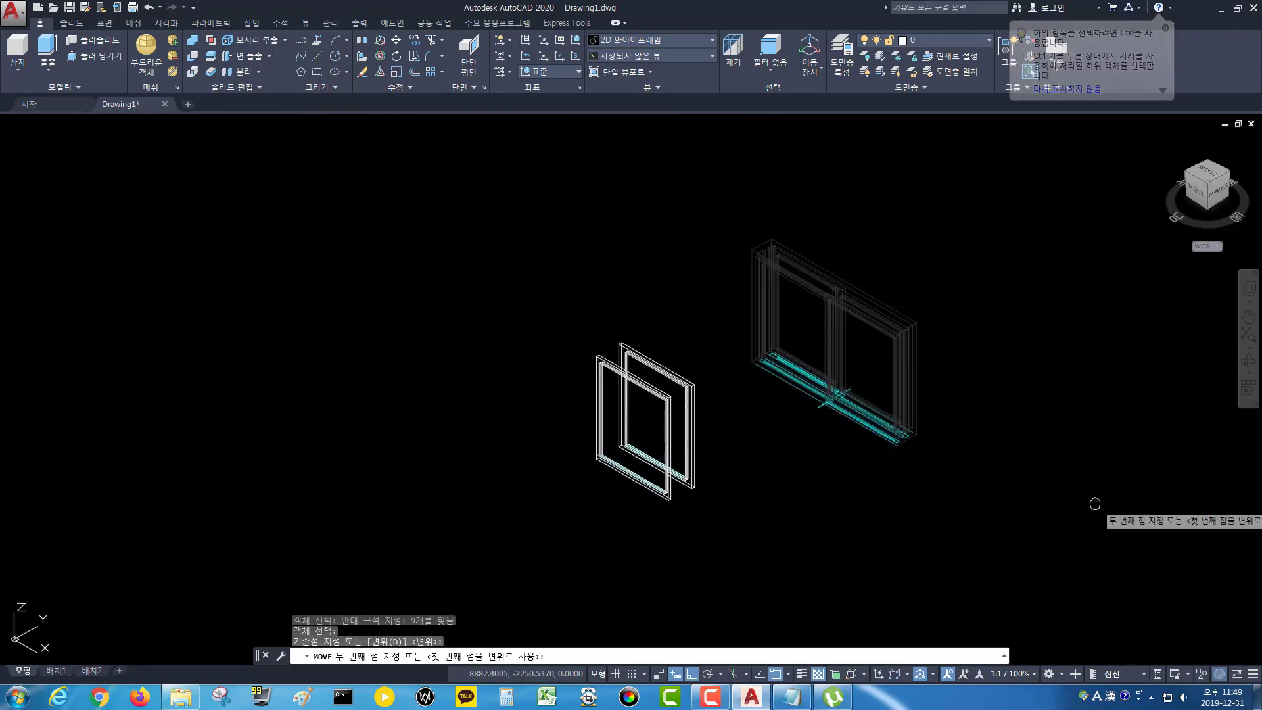
scroll(737, 316, "up", 2)
left_click(879, 408)
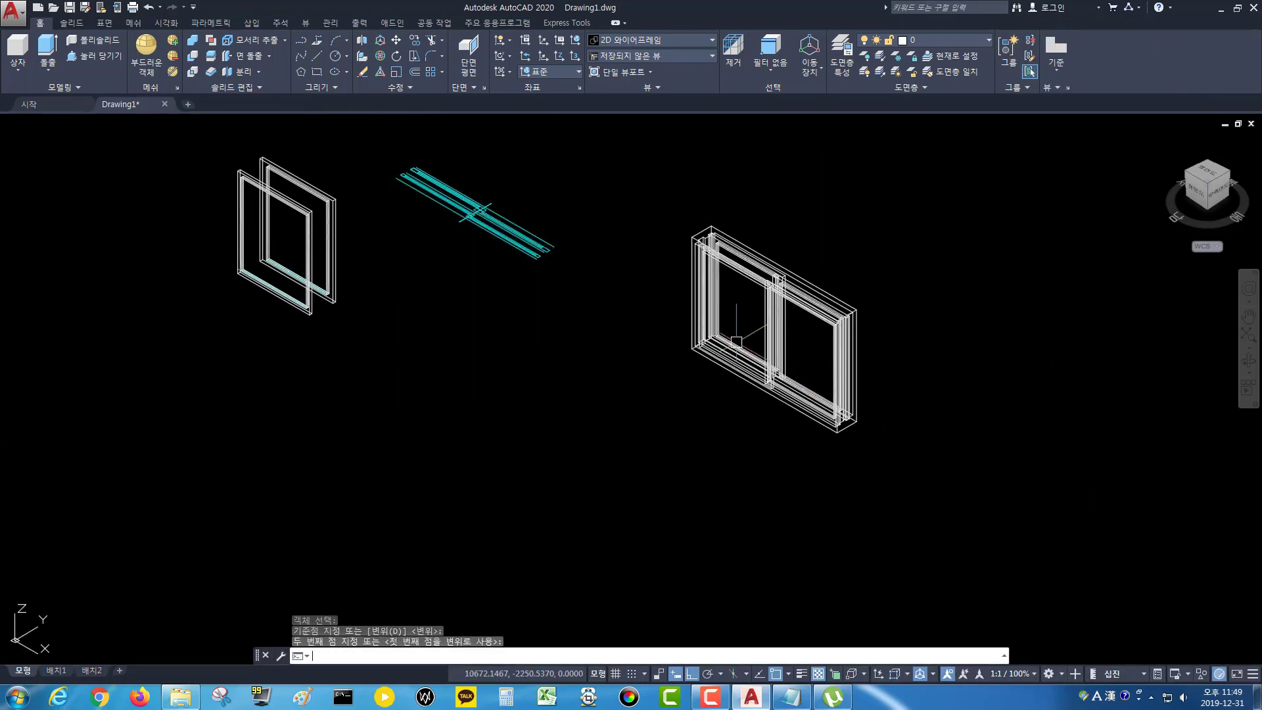
key("space")
key("Escape")
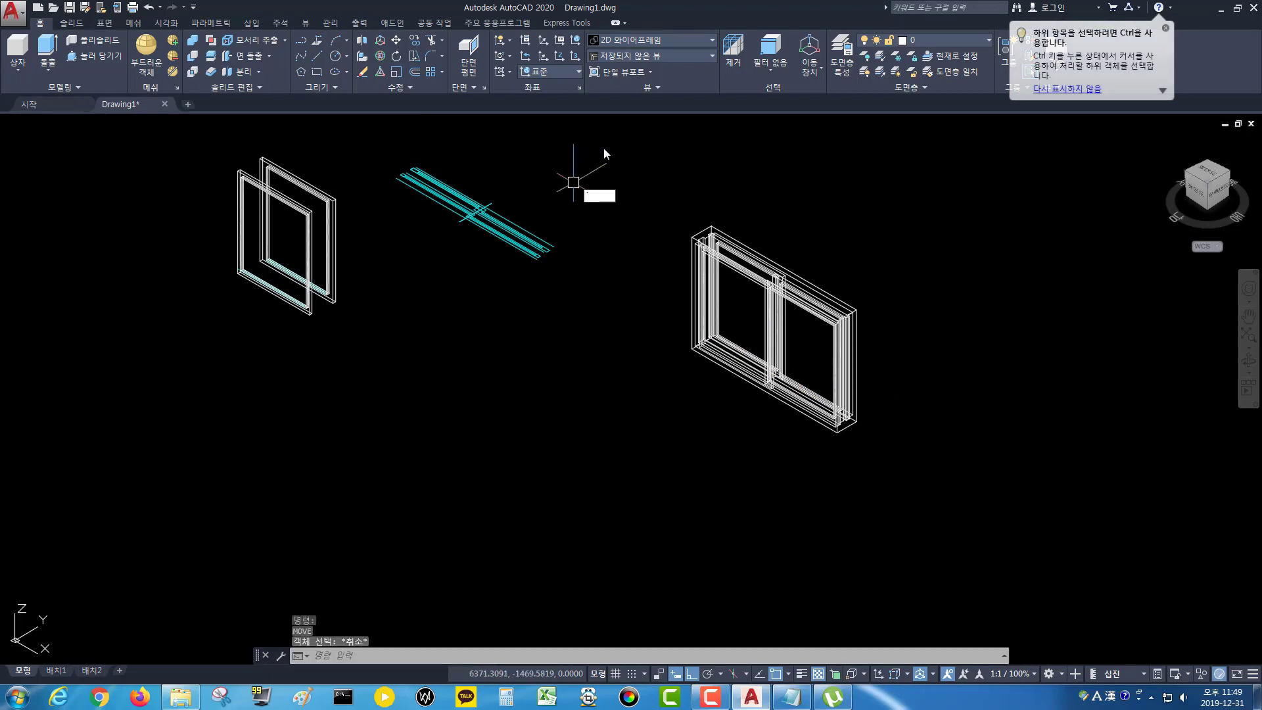
- Erase the two original sash models and the leftover plan outlines, keeping only the assembled window
left_click(565, 130)
key("Escape")
left_click(597, 139)
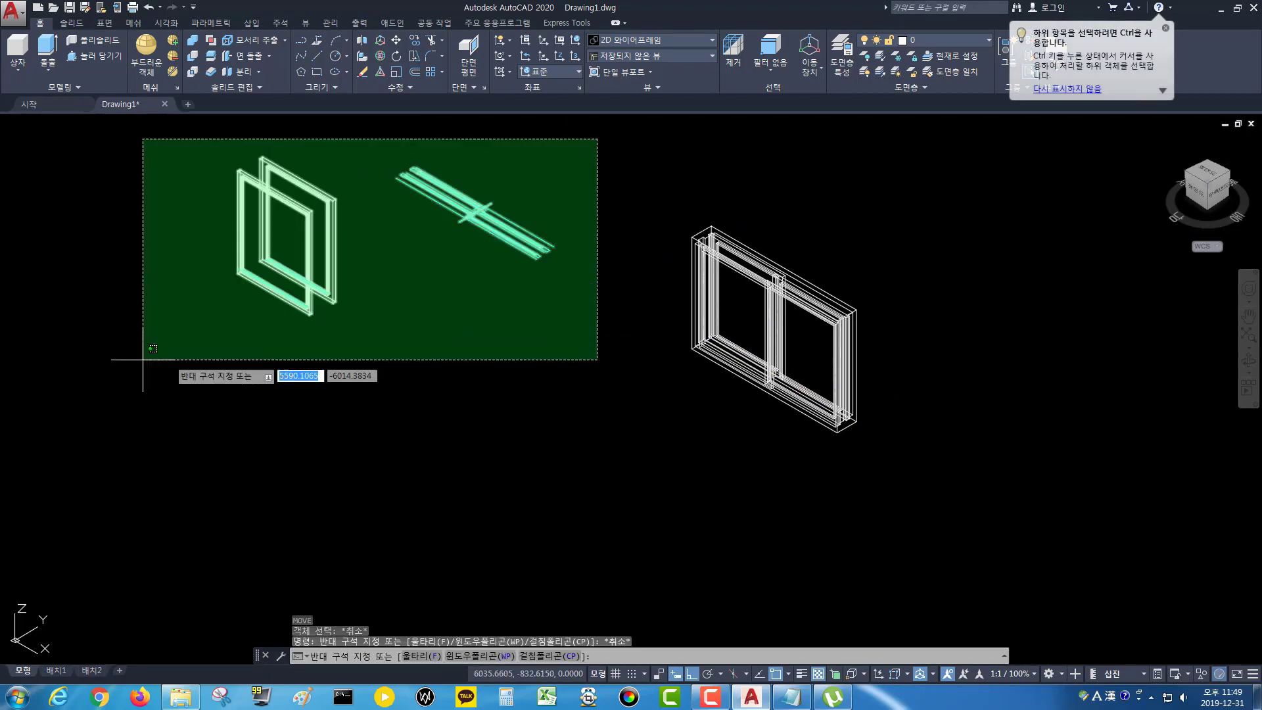
left_click(143, 359)
key("Delete")
scroll(866, 353, "up", 4)
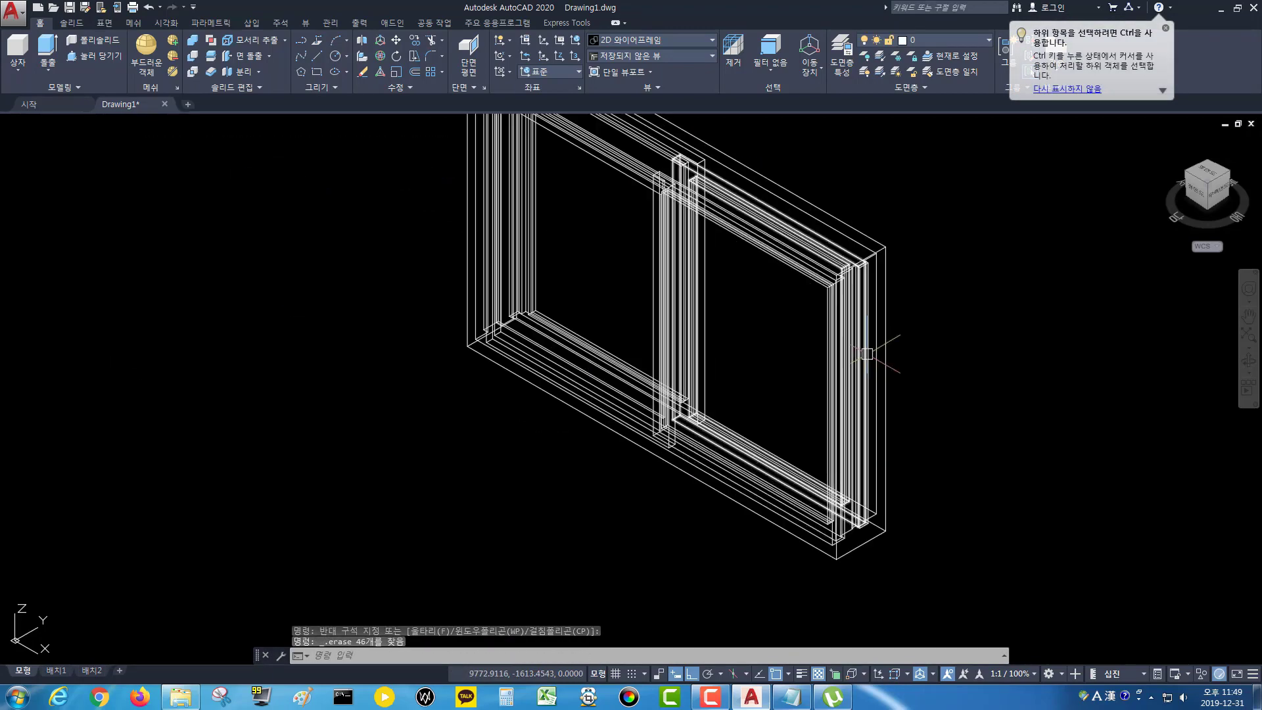
scroll(867, 354, "down", 5)
middle_click_drag(850, 369, 776, 353)
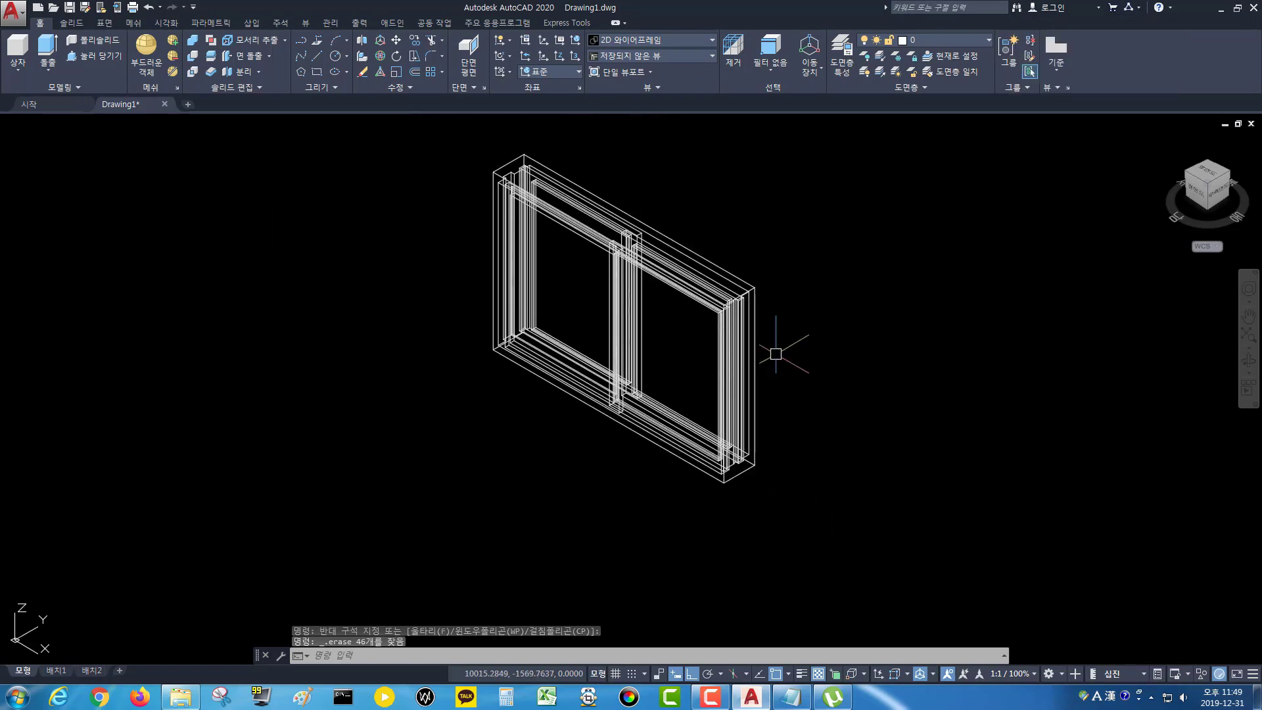
middle_click_drag(802, 213, 734, 251)
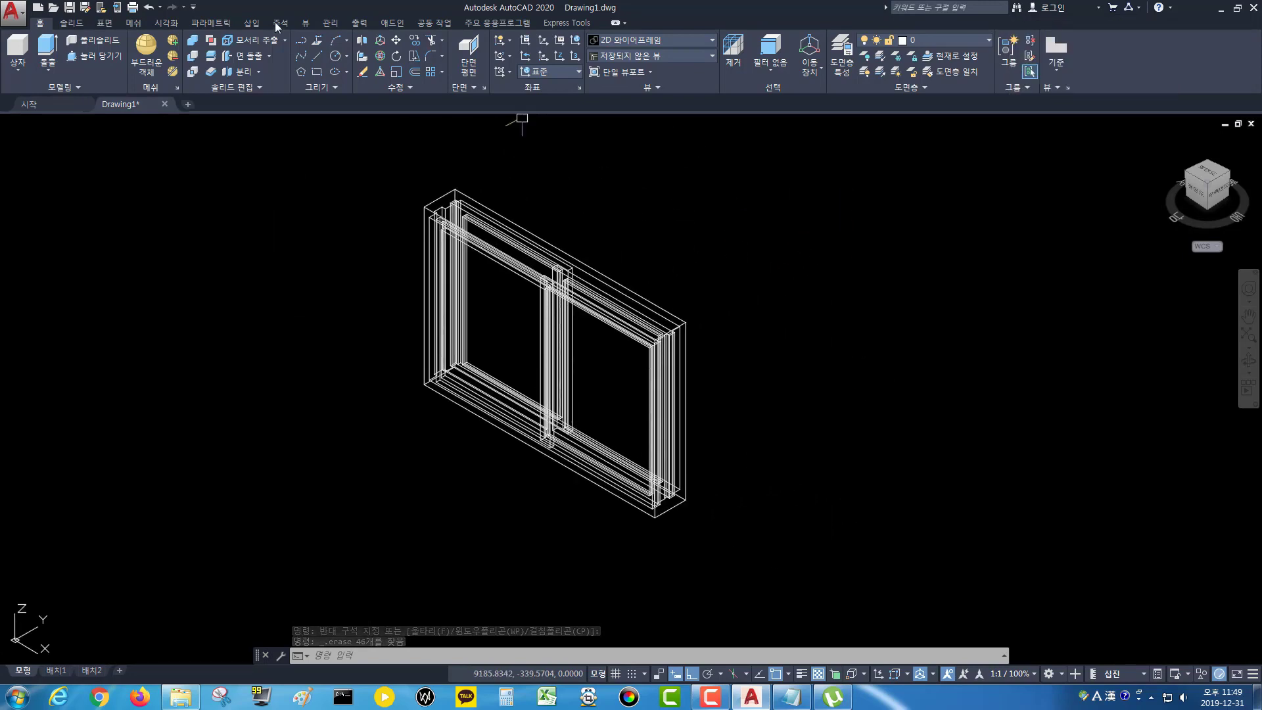
- Bring up the materials browser, widen it beside the model, and assign the blue ceramic tile material to the outer window frame
left_click(164, 23)
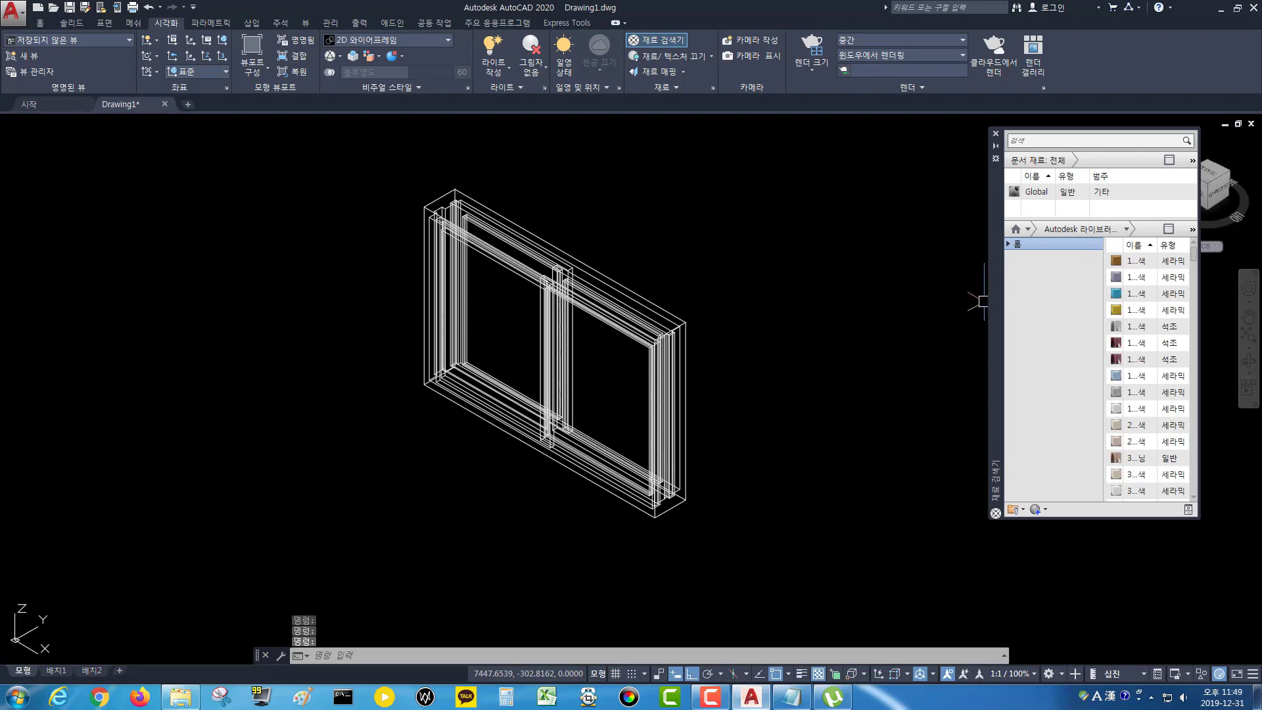
left_click_drag(995, 300, 751, 300)
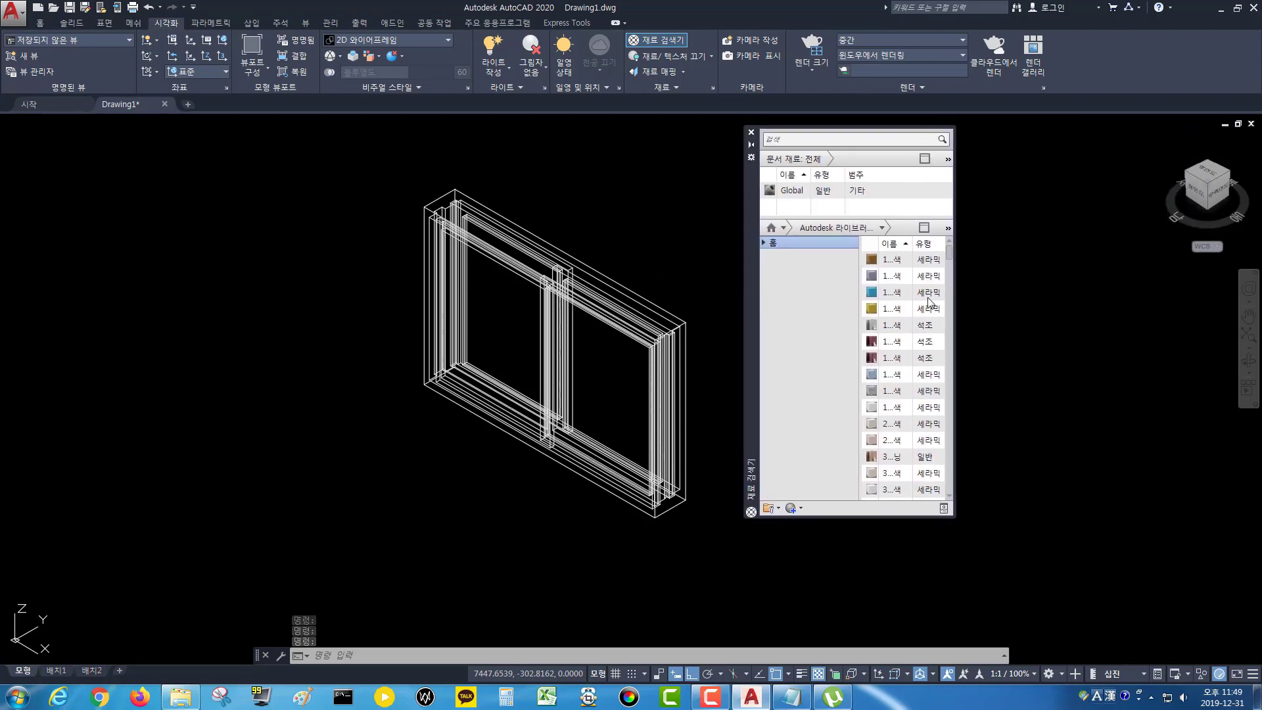
left_click_drag(956, 293, 1172, 295)
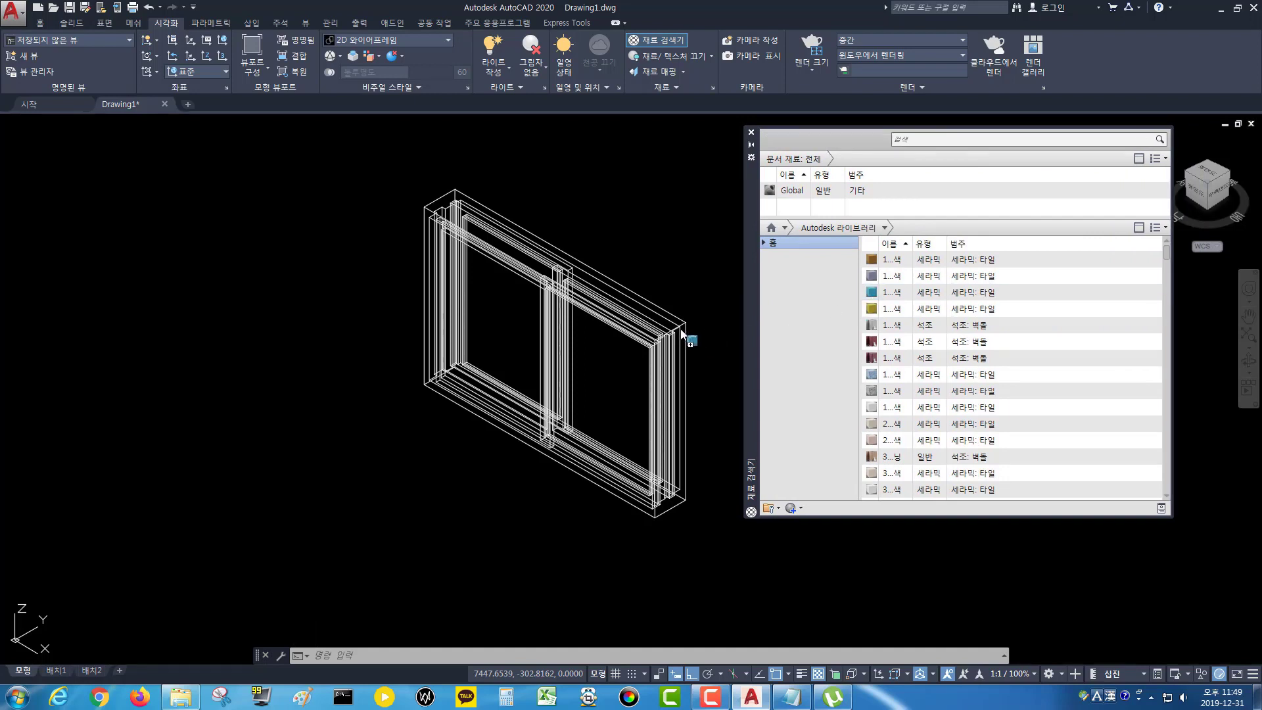
left_click_drag(684, 331, 685, 334)
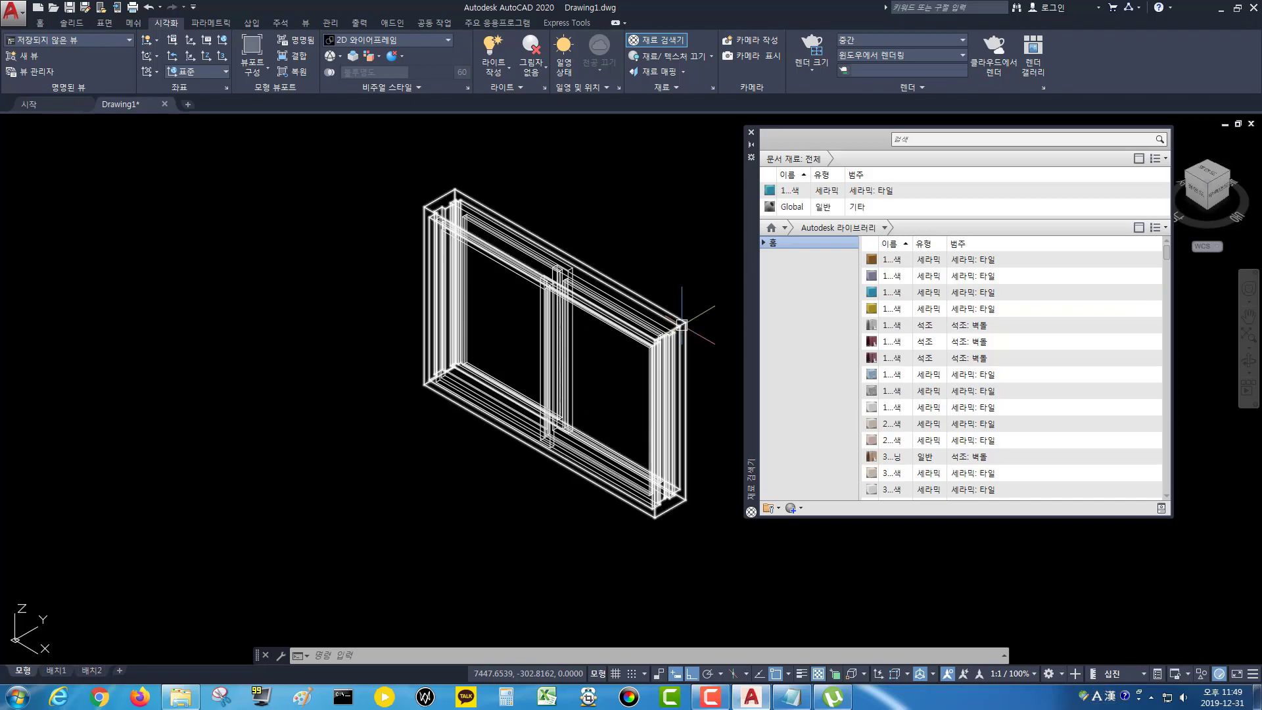
- Switch the viewport to the Realistic visual style and inspect how the sashes sit on the lower frame rail
scroll(690, 362, "up", 4)
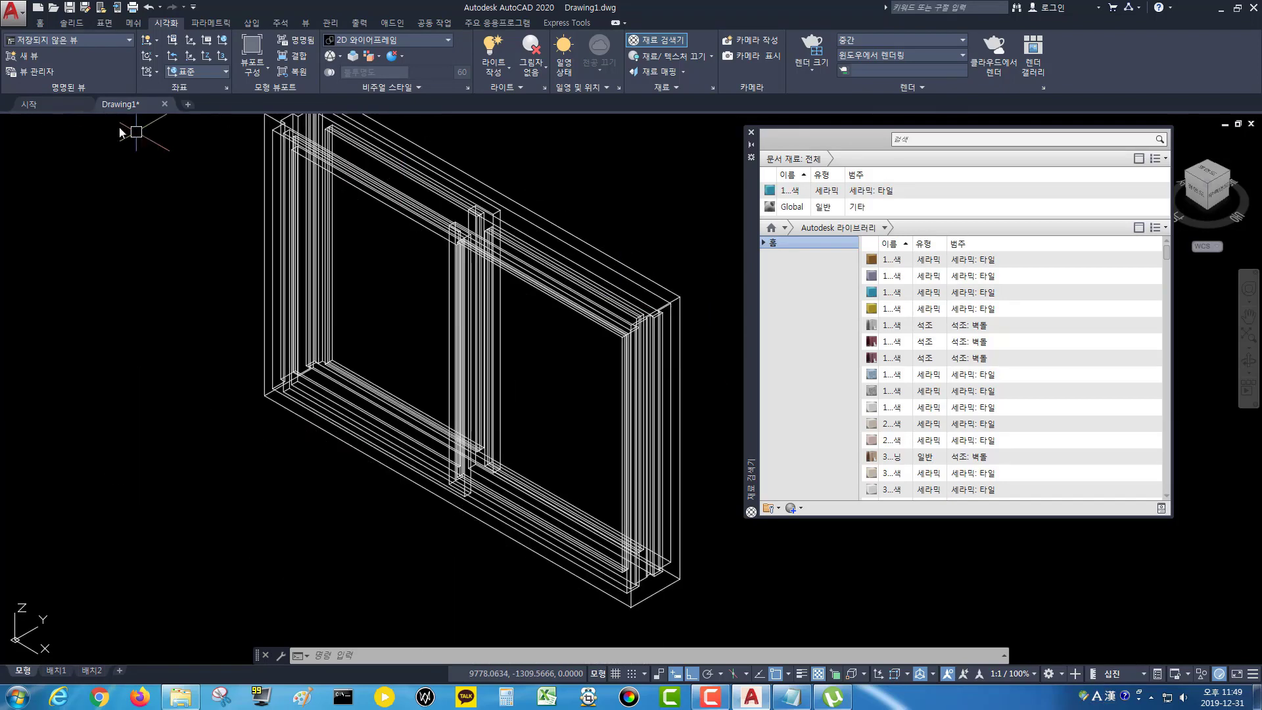
left_click(118, 123)
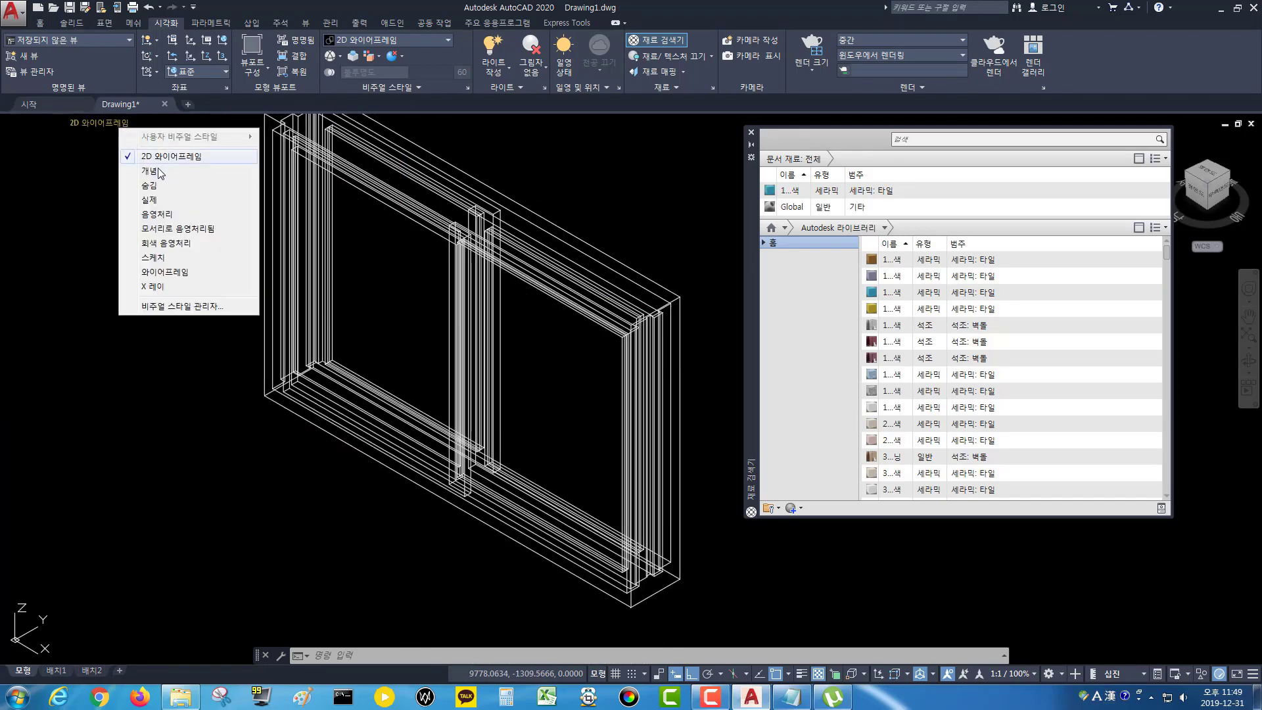
left_click(159, 202)
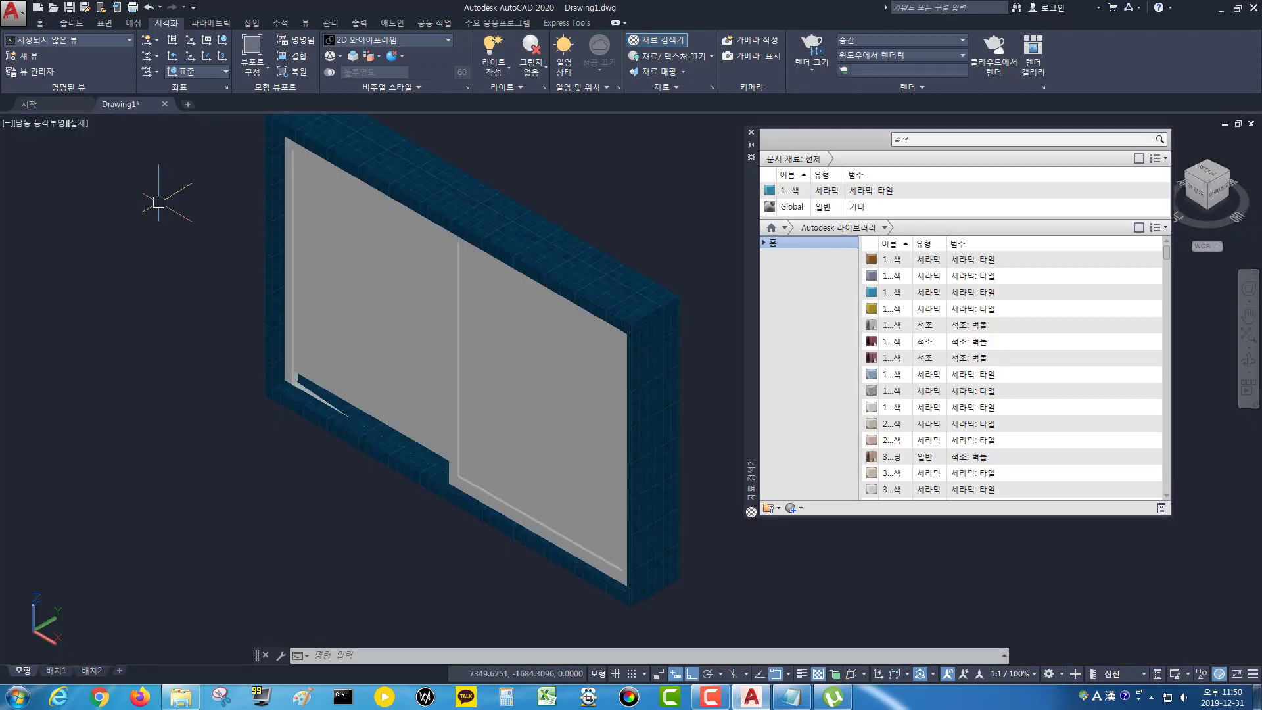
middle_click_drag(716, 354, 690, 309)
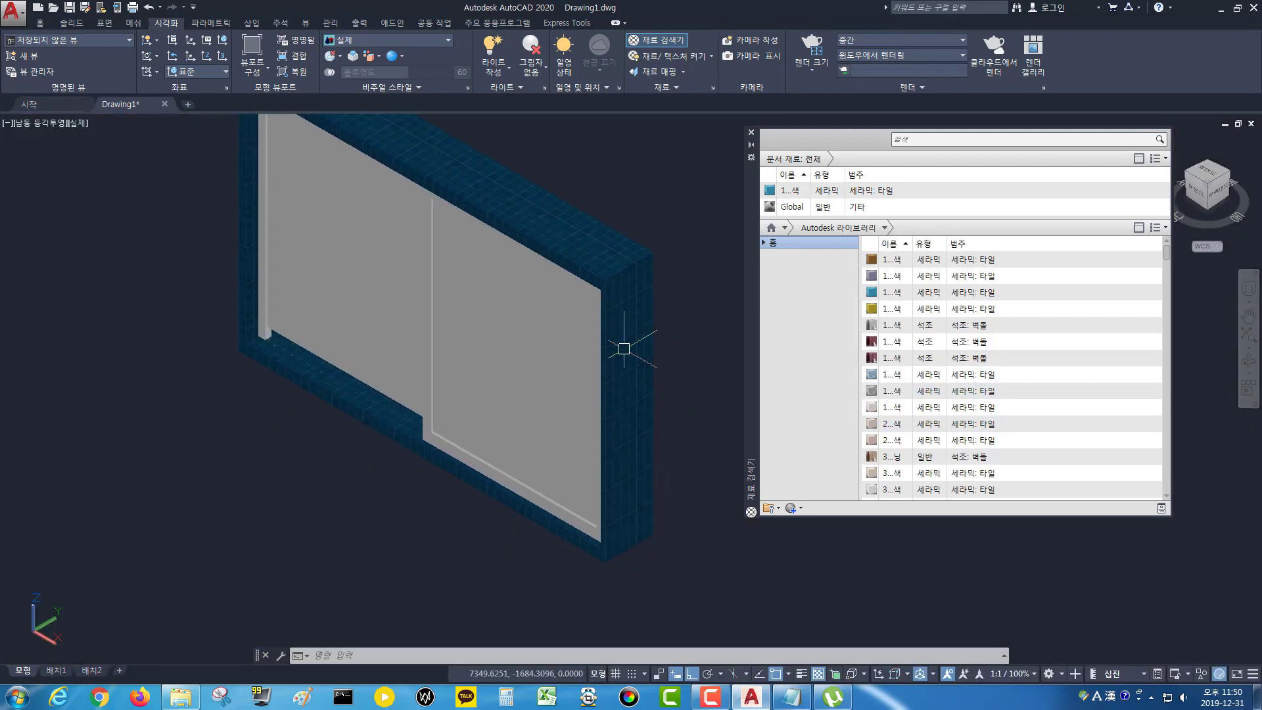
scroll(299, 355, "up", 4)
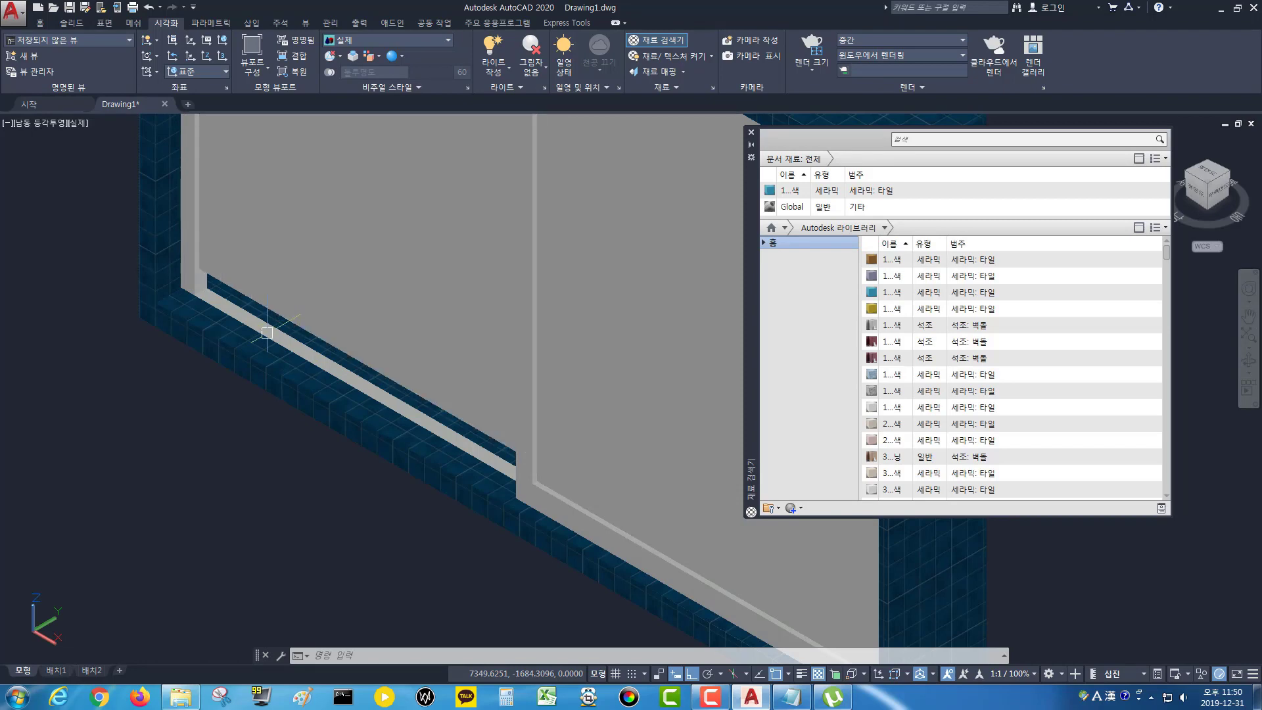
scroll(263, 336, "down", 3)
key("Escape")
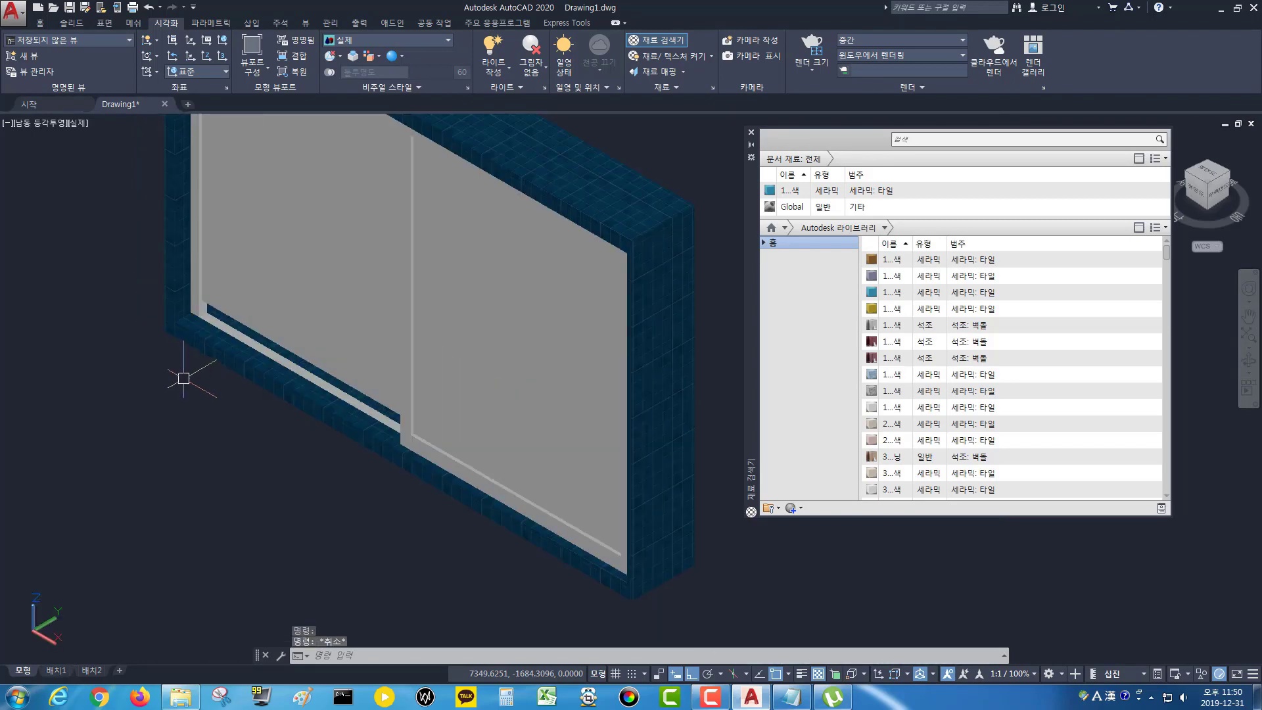
- Move the recessed left sash frame straight up by 50 along Z, using the relative displacement @0,0,50
middle_click_drag(184, 378, 229, 395)
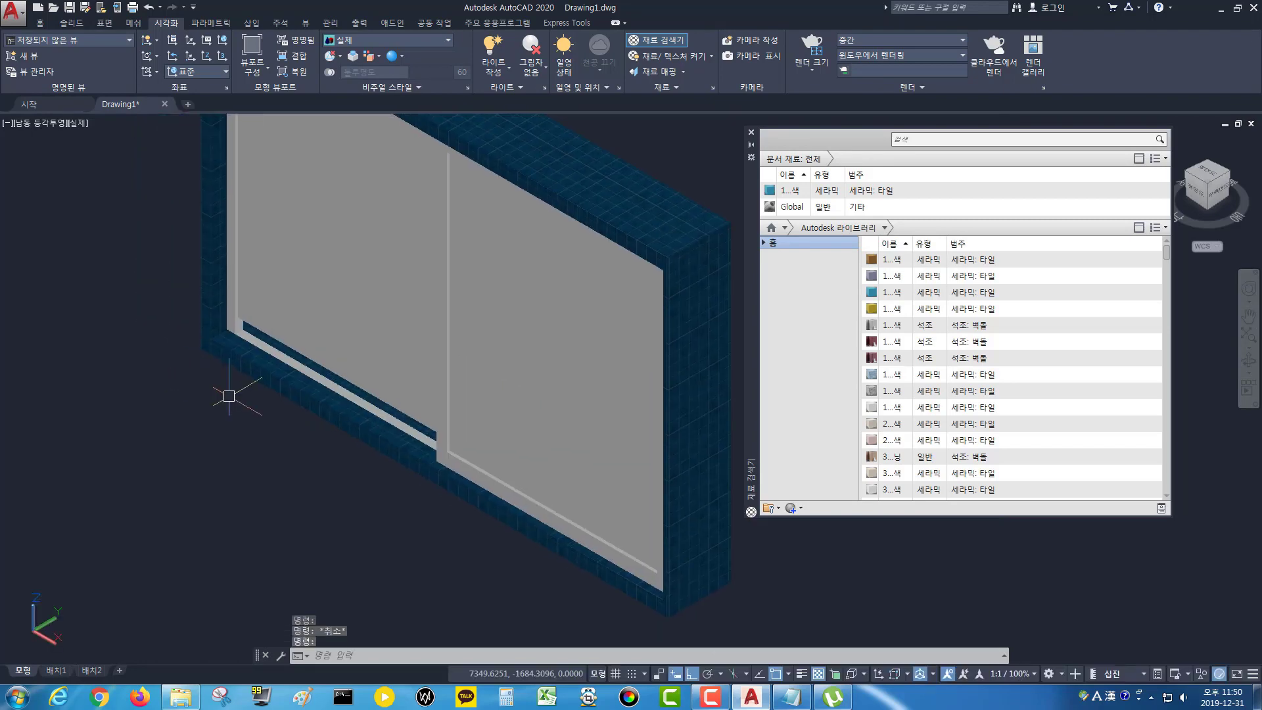
type("m")
key("Return")
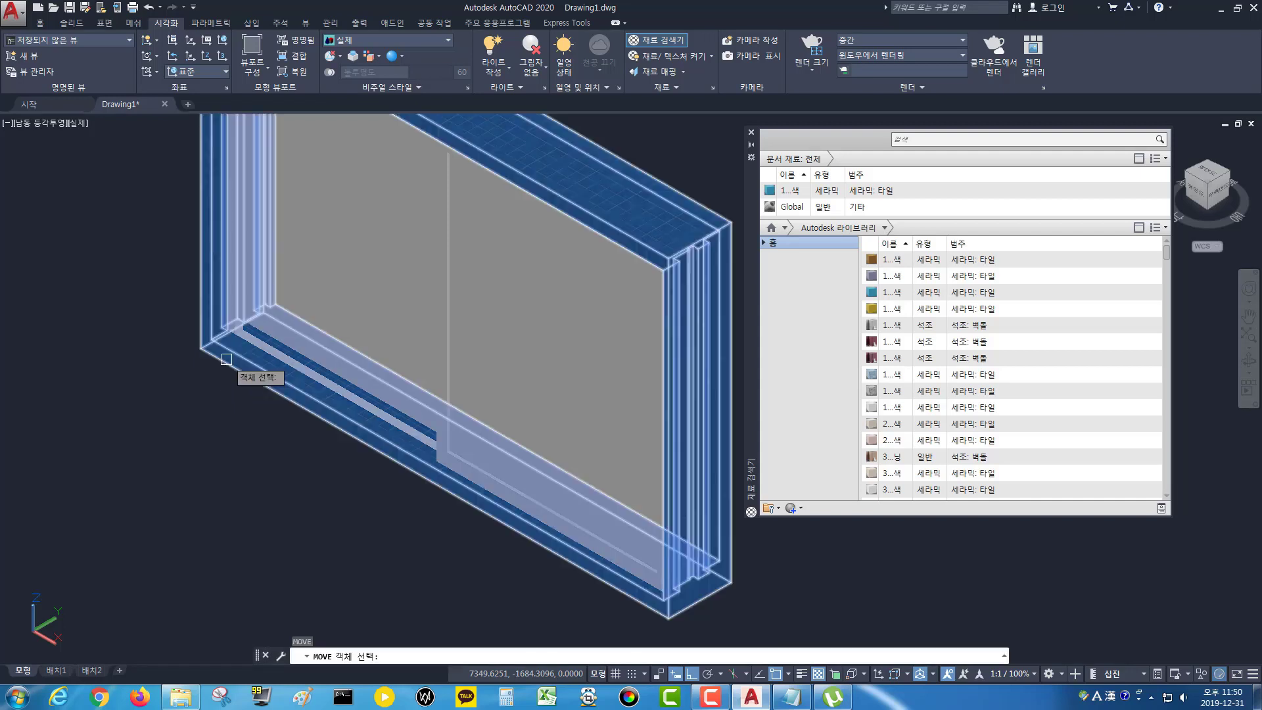
scroll(240, 332, "up", 3)
left_click(241, 327)
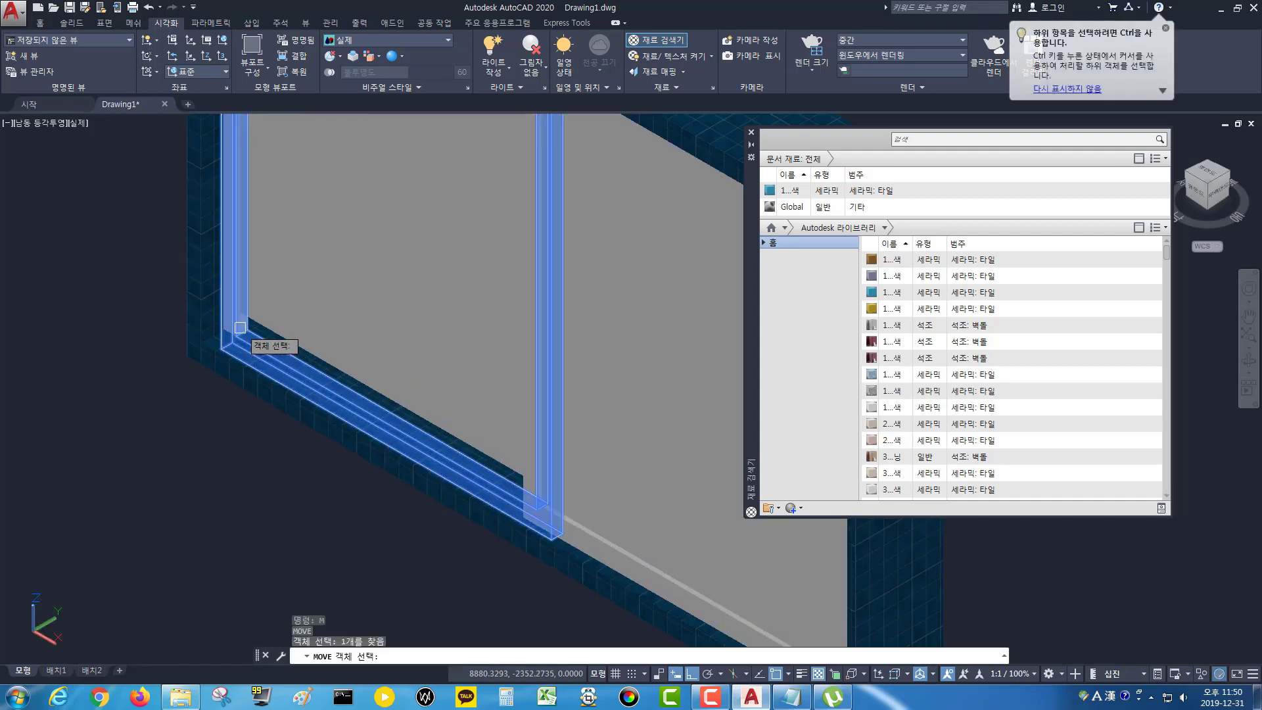
key("Return")
left_click(220, 348)
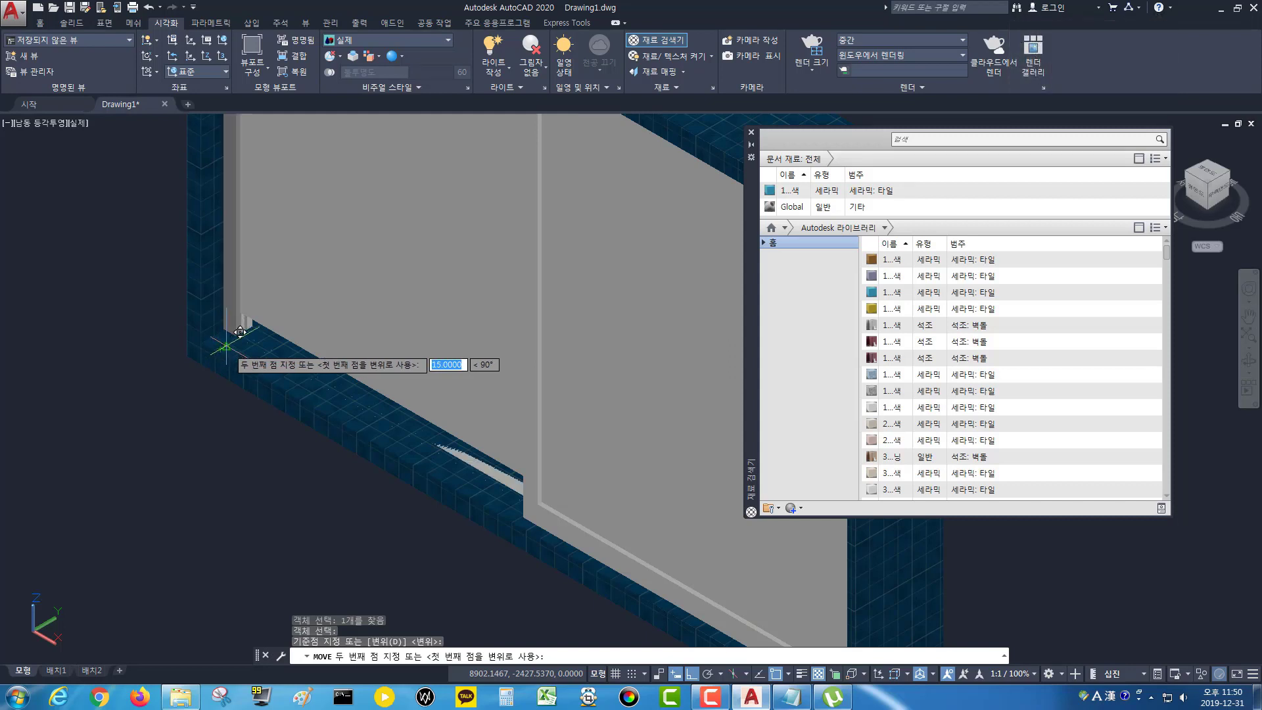
type("@0")
key("Tab")
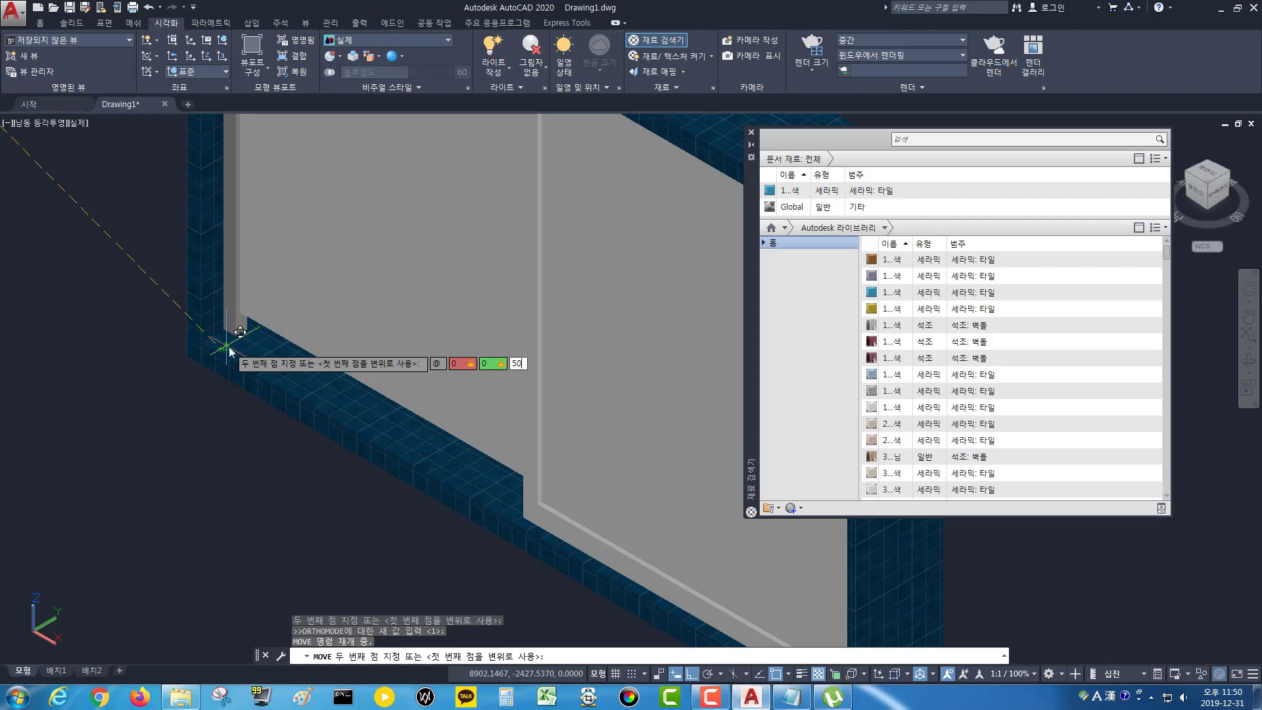
key("Return")
key("Escape")
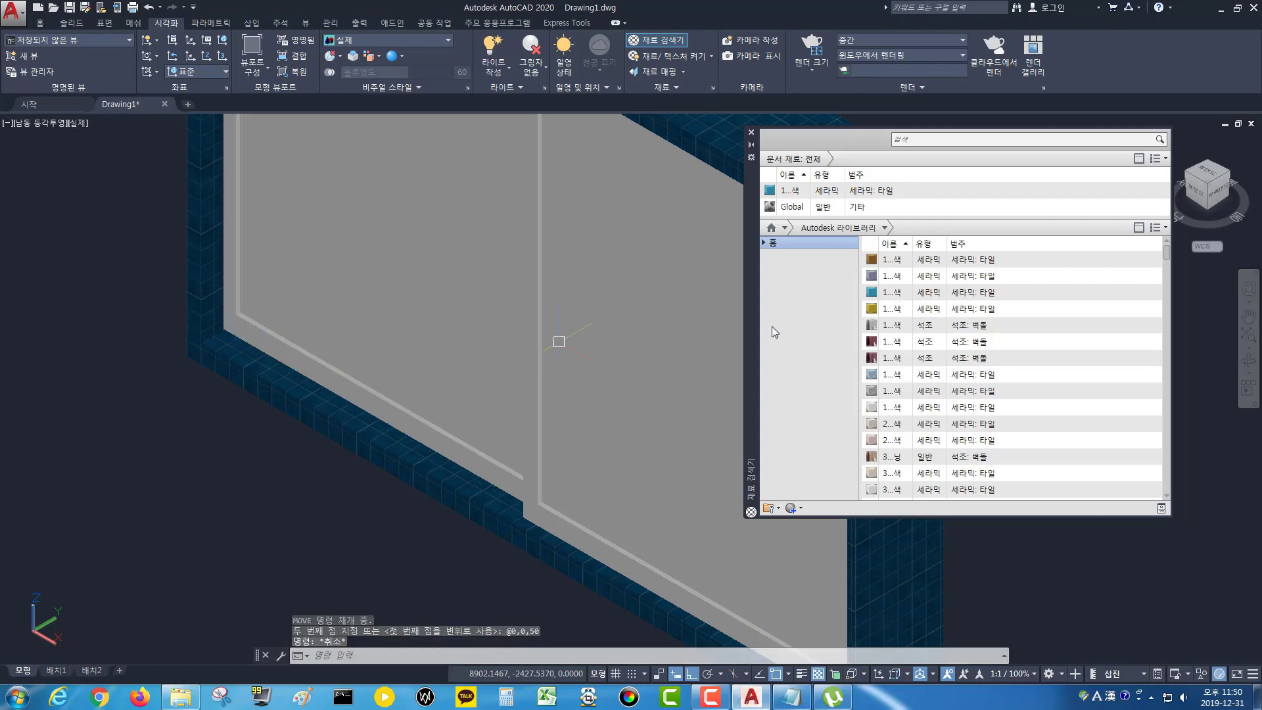
- Assign a brown ceramic tile material to the nearer right sash frame, and try a tile material on the left sash
scroll(846, 325, "down", 2)
middle_click_drag(668, 315, 629, 322)
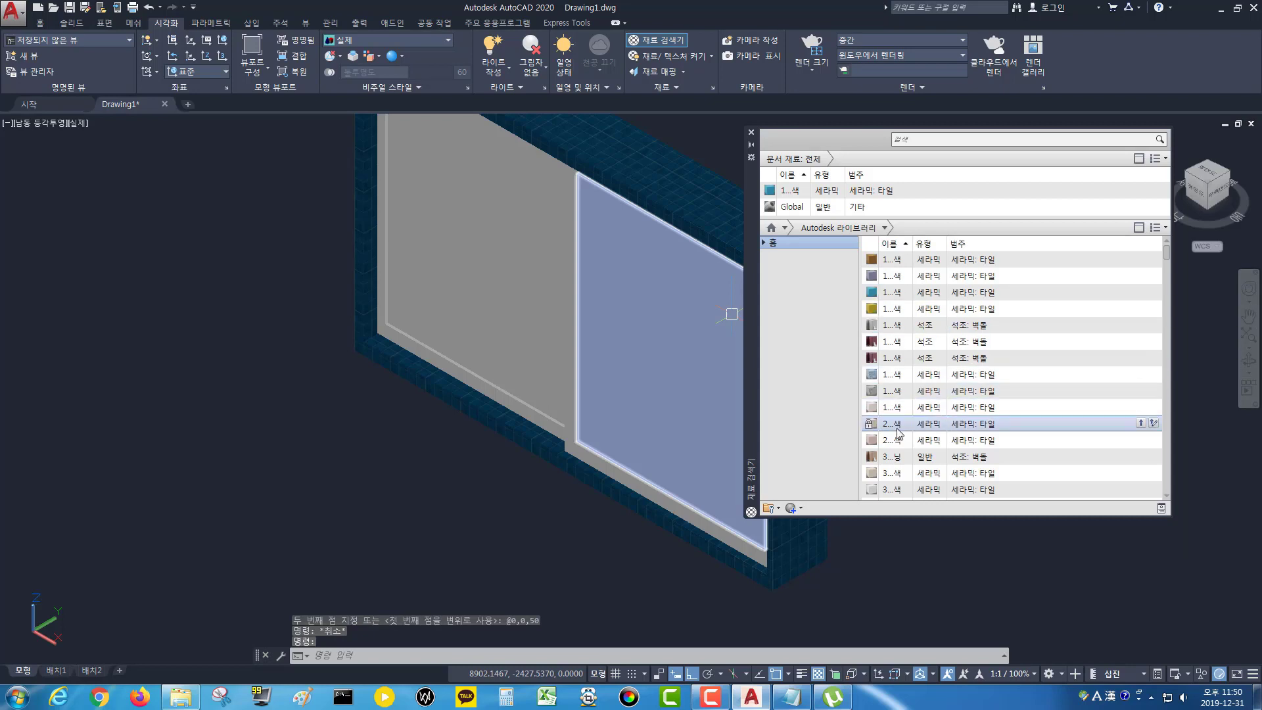
scroll(818, 360, "down", 3)
scroll(817, 356, "up", 3)
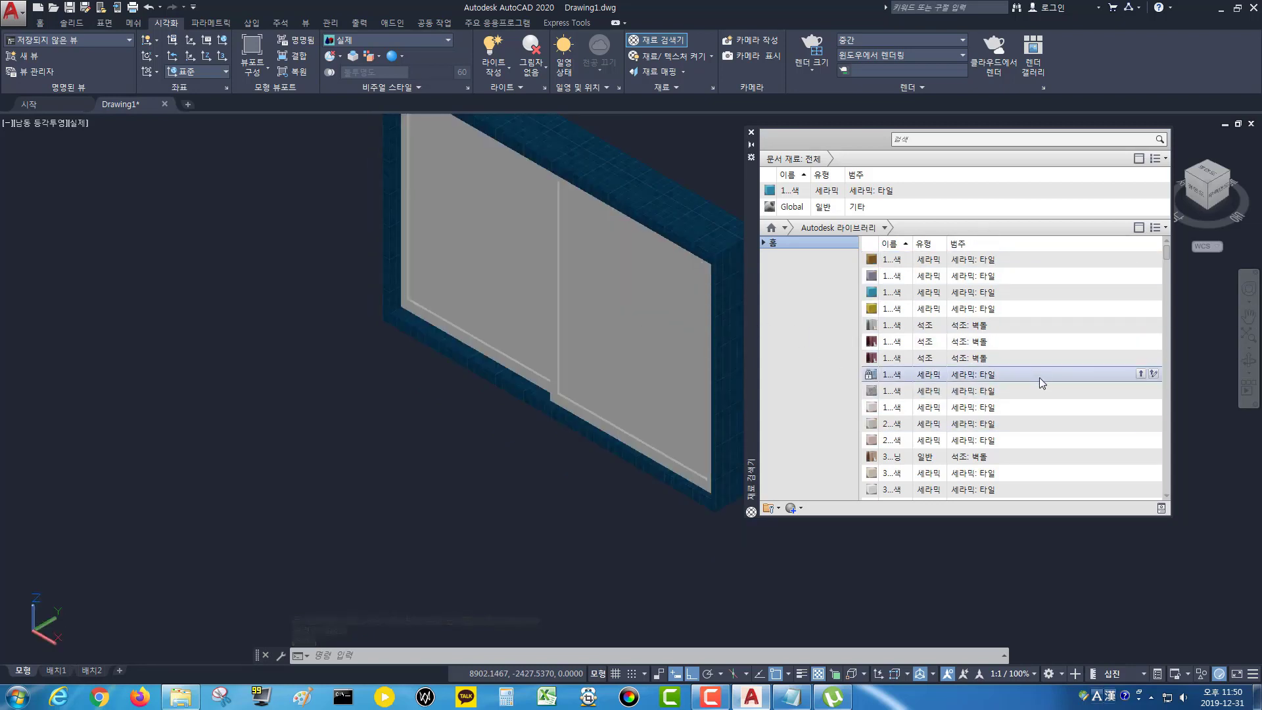
scroll(1012, 407, "down", 5)
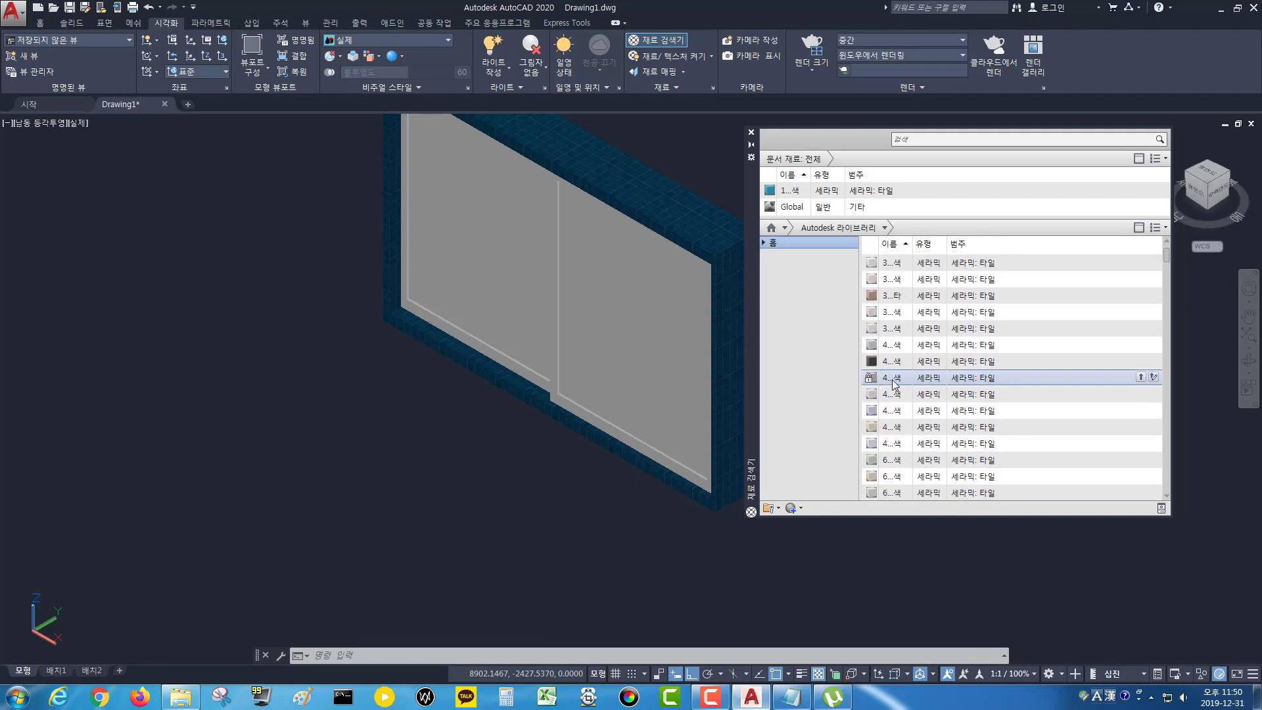
left_click_drag(891, 380, 554, 396)
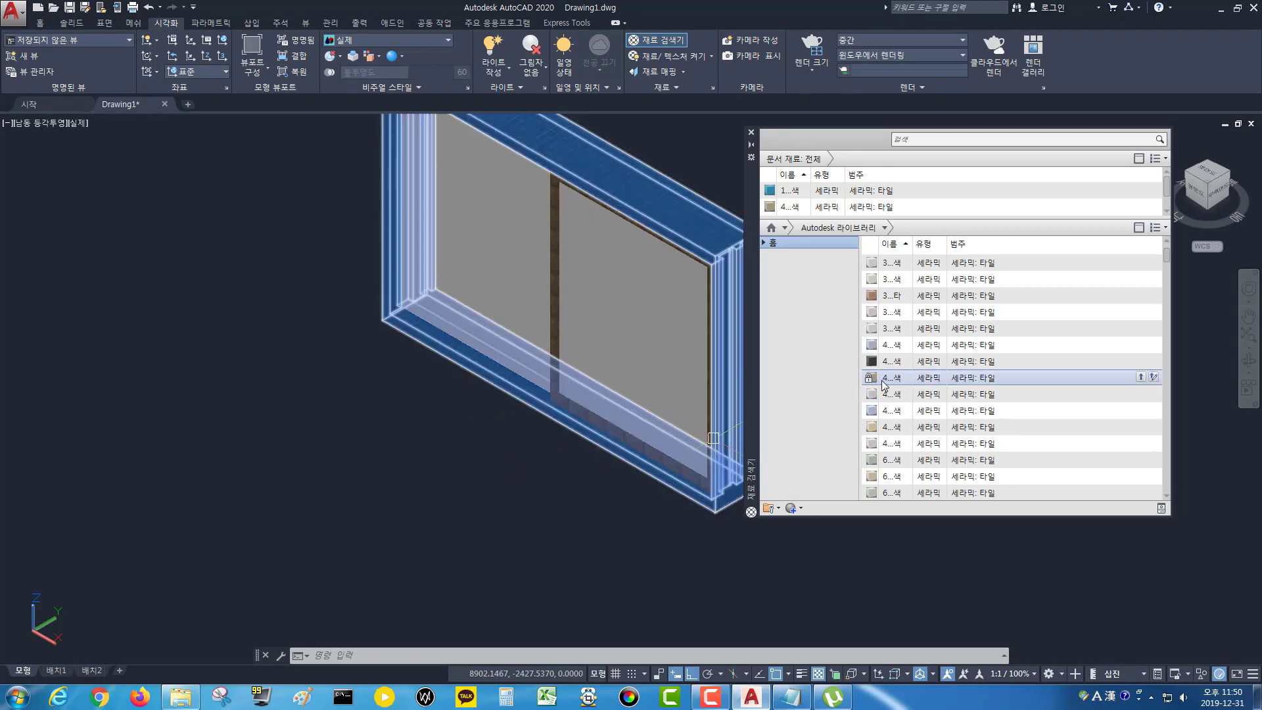
left_click_drag(884, 391, 531, 380)
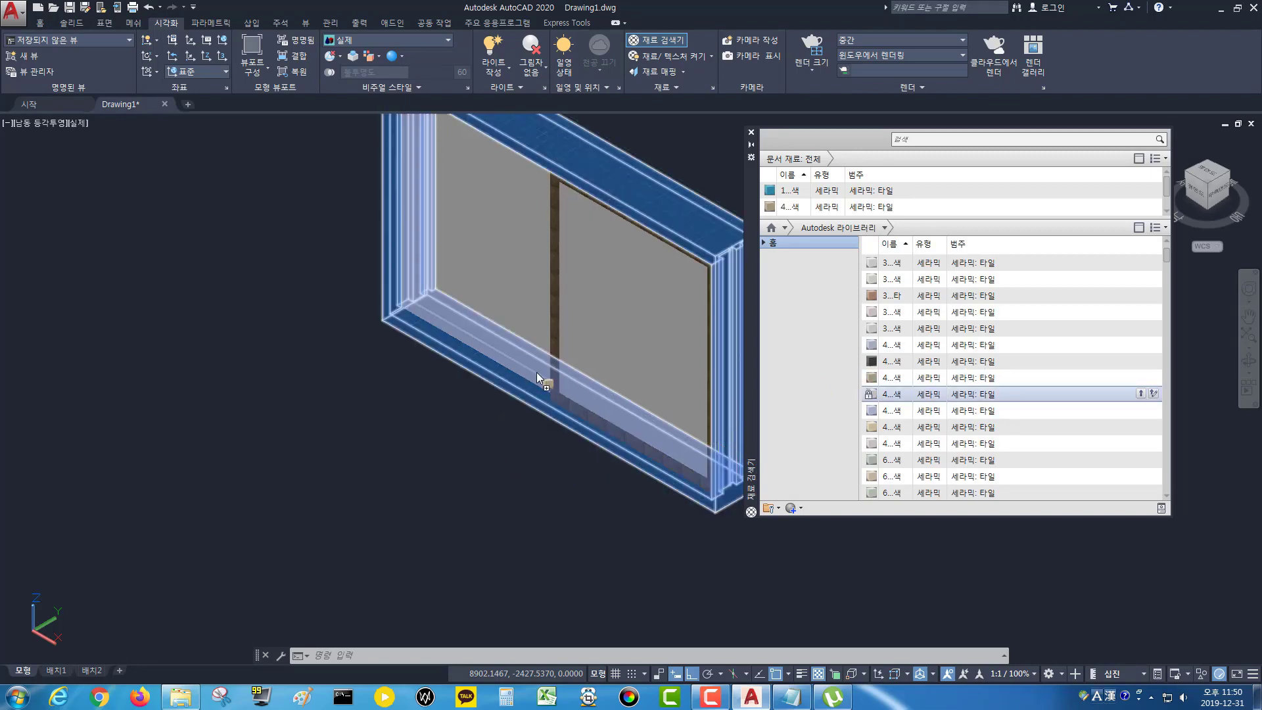
left_click_drag(413, 304, 413, 304)
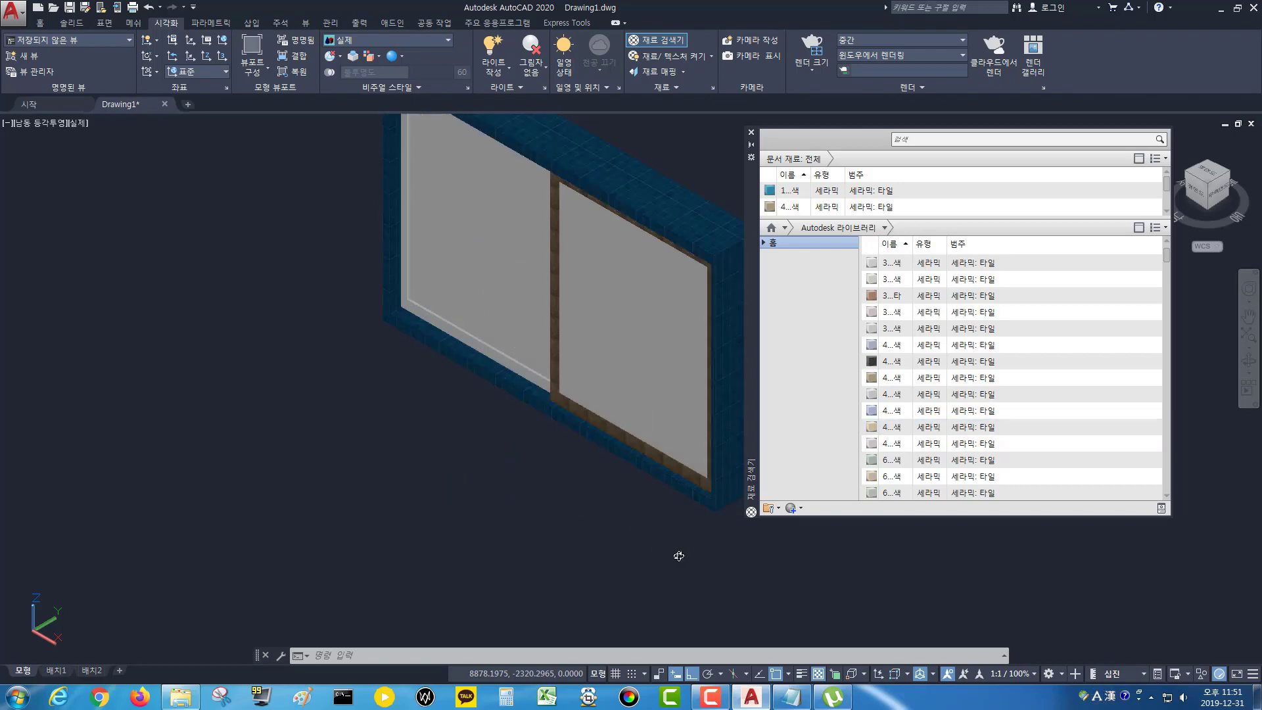
- Assign the tan ceramic tile material to both the left and right sash frames on this side of the window
middle_click_drag(681, 556, 690, 523, "shift")
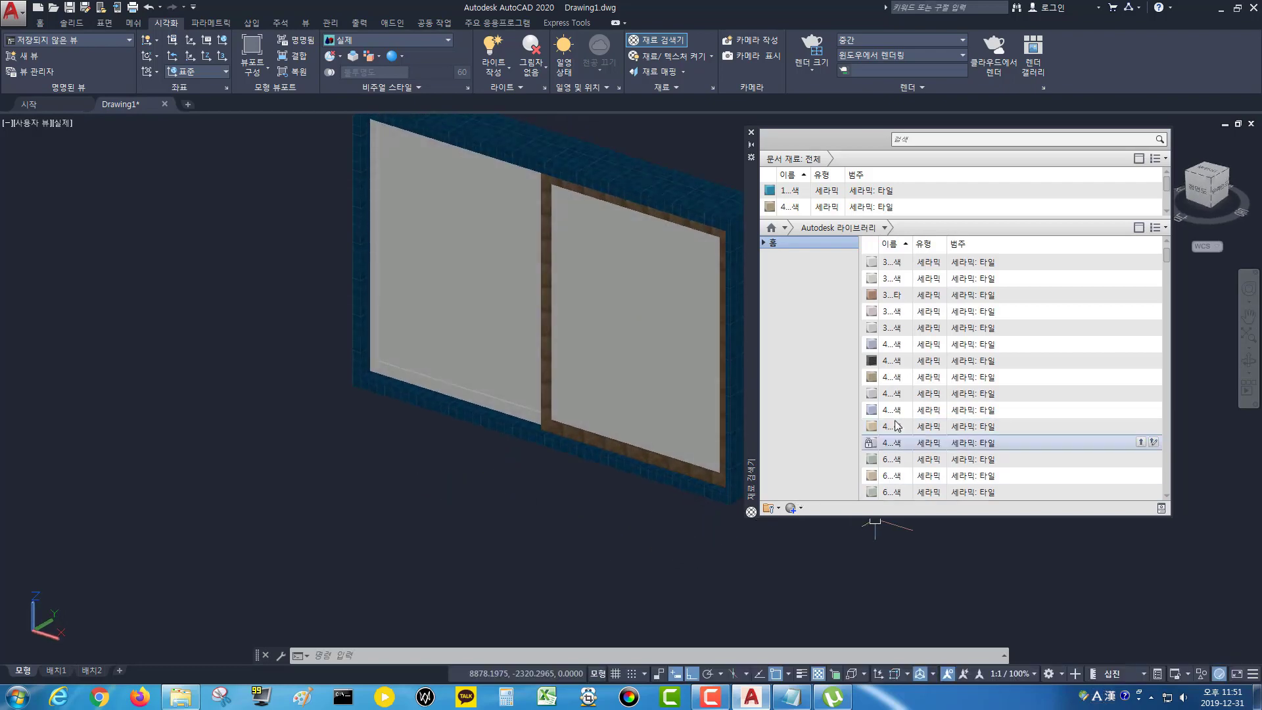
left_click_drag(878, 441, 535, 416)
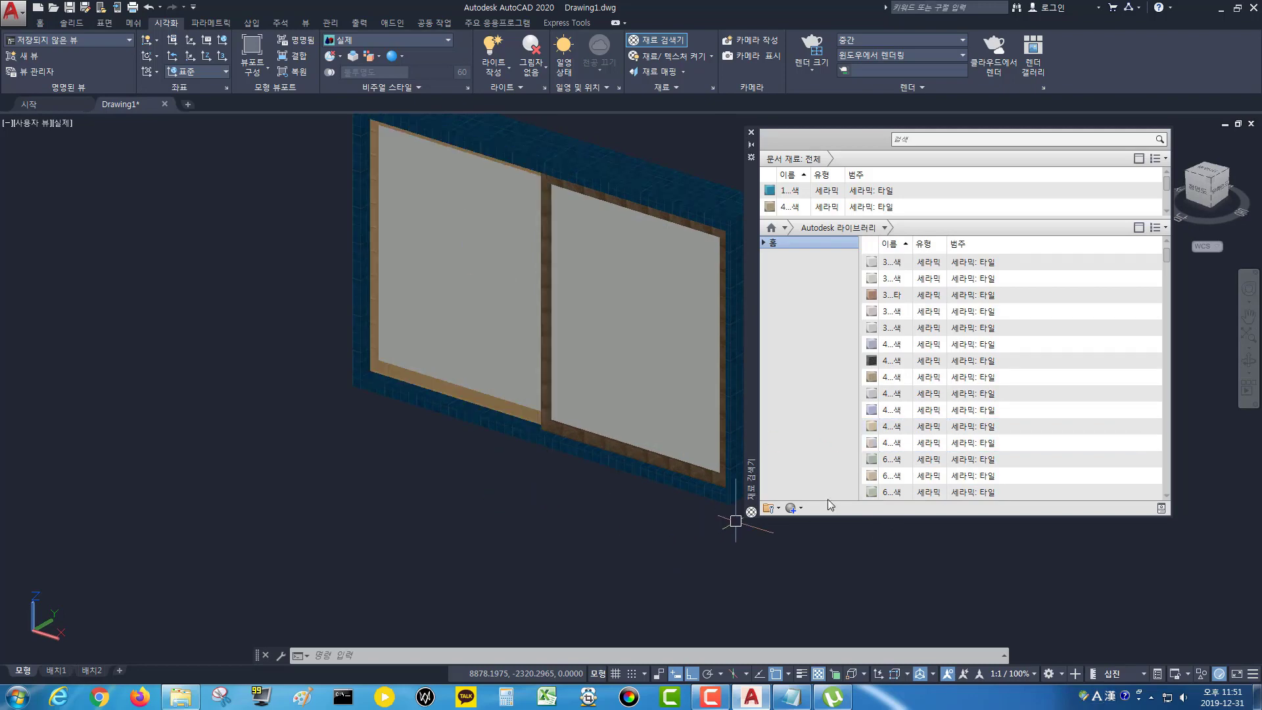
left_click_drag(891, 429, 642, 454)
- Limit the material library to ceramics and assign green tile materials to both sash frames on the window's opposite side
middle_click_drag(643, 529, 424, 507, "shift")
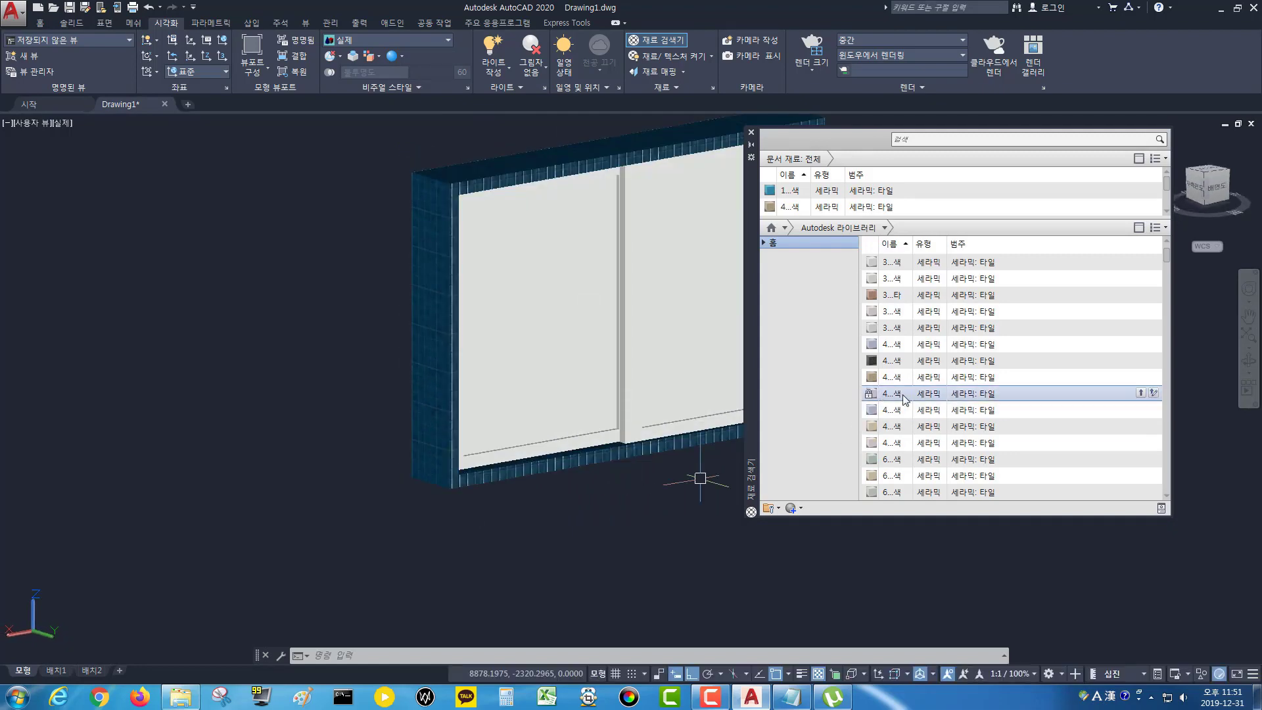
scroll(884, 250, "up", 1)
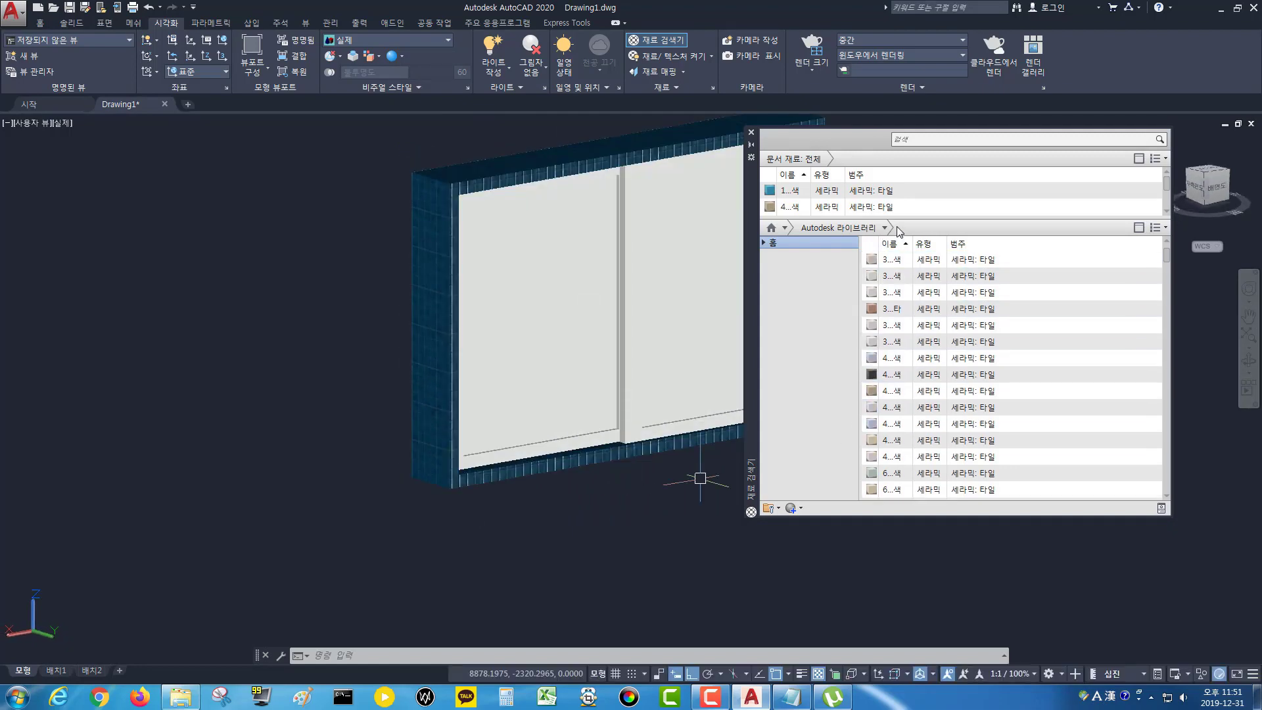
left_click(885, 229)
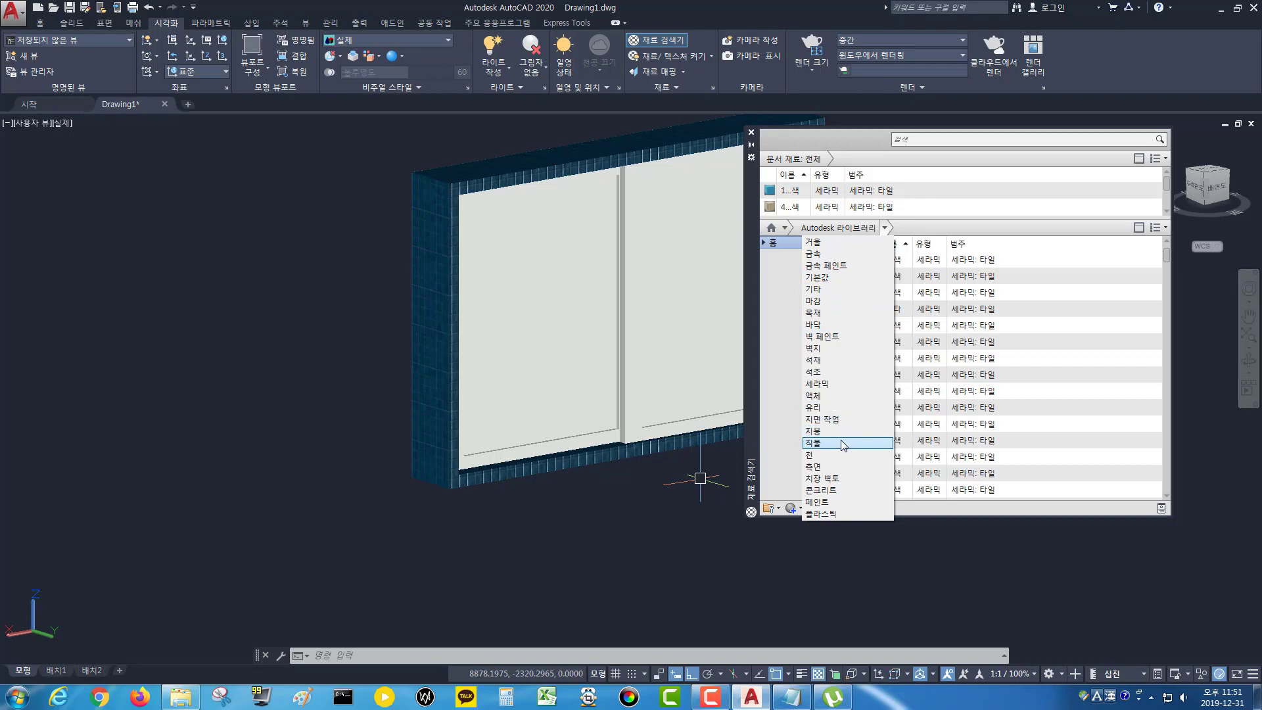
left_click(837, 383)
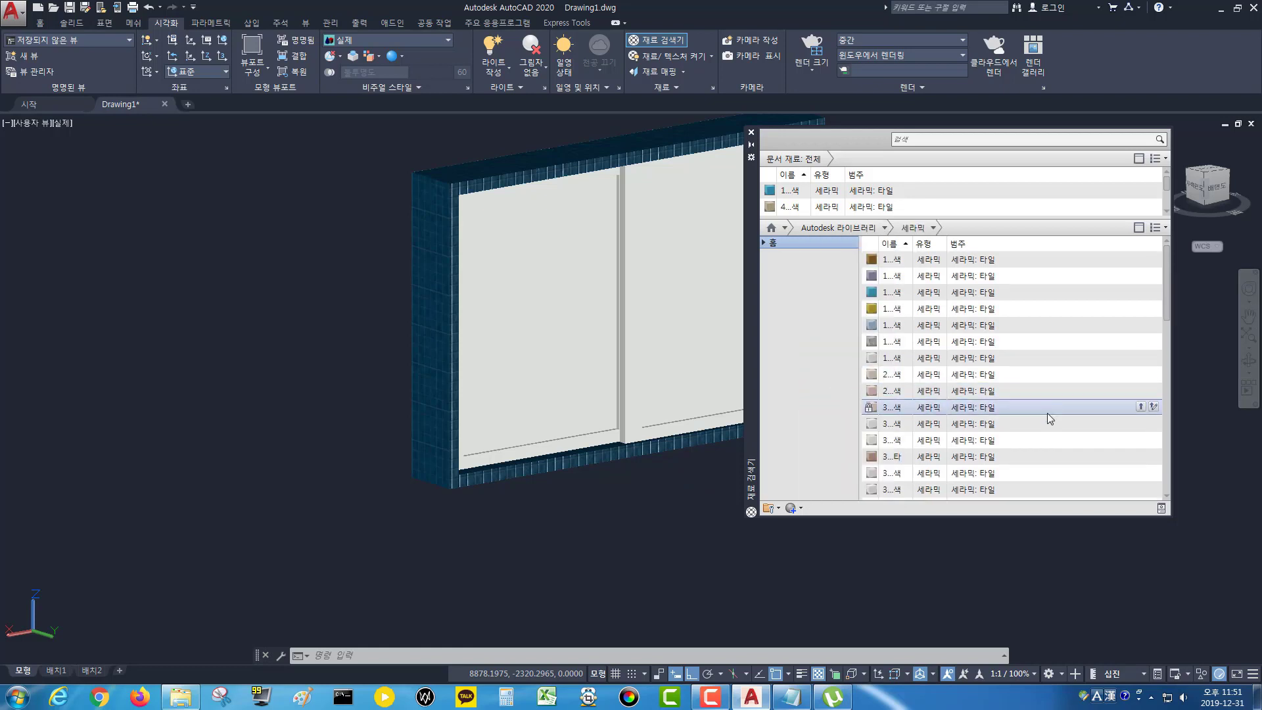
scroll(1048, 414, "down", 5)
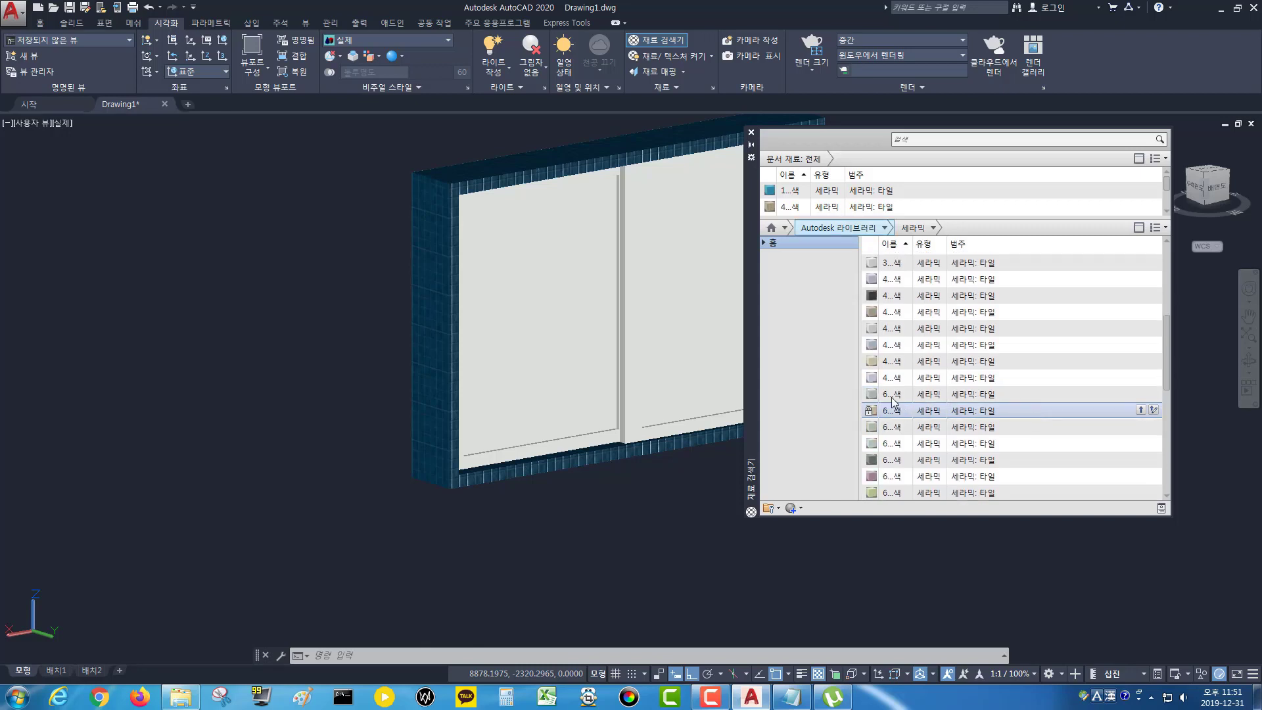
left_click_drag(892, 398, 757, 445)
left_click_drag(656, 433, 654, 432)
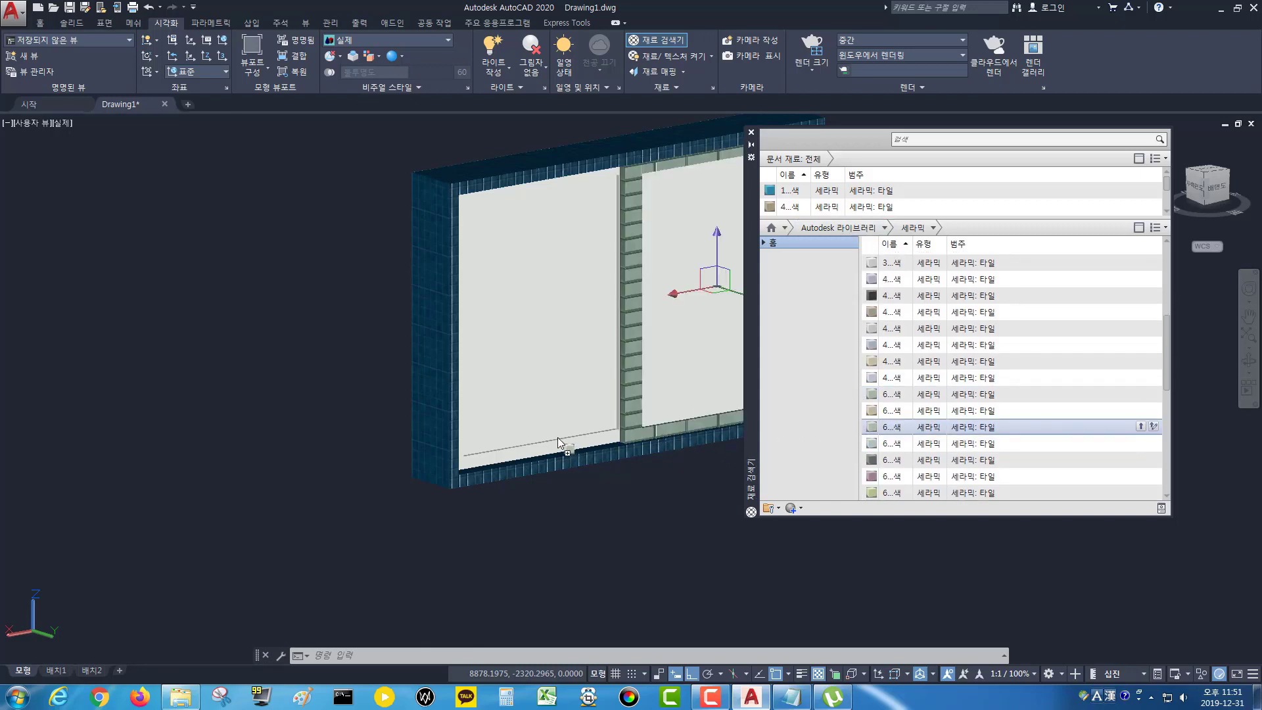
left_click_drag(557, 442, 554, 446)
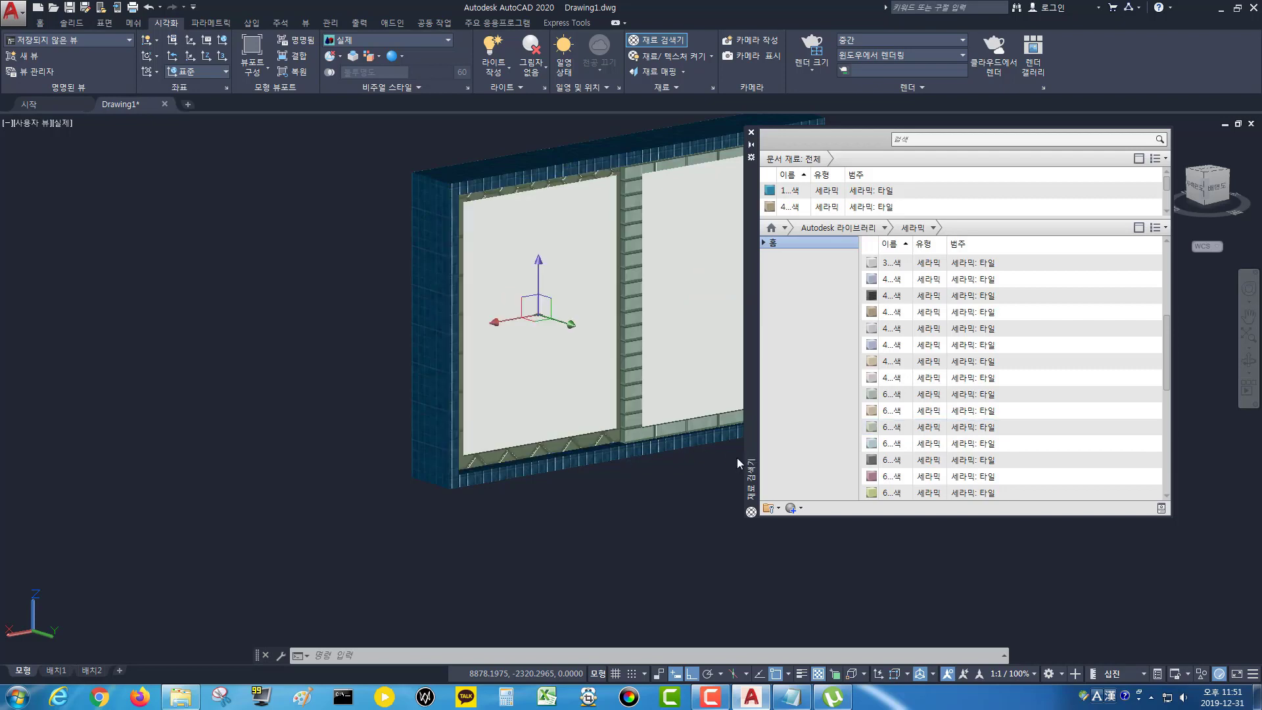
- Limit the material library to glass and apply the yellow glass material to both panes on the window's opposite side
left_click(884, 228)
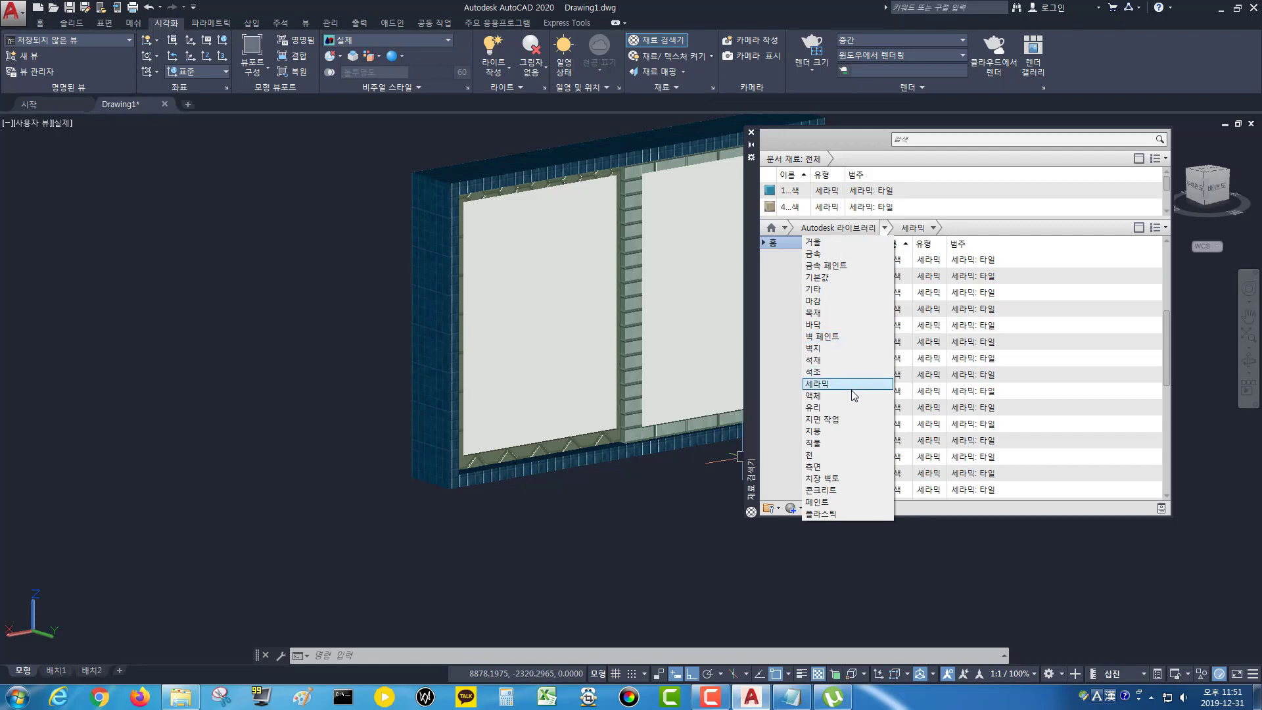
left_click(847, 407)
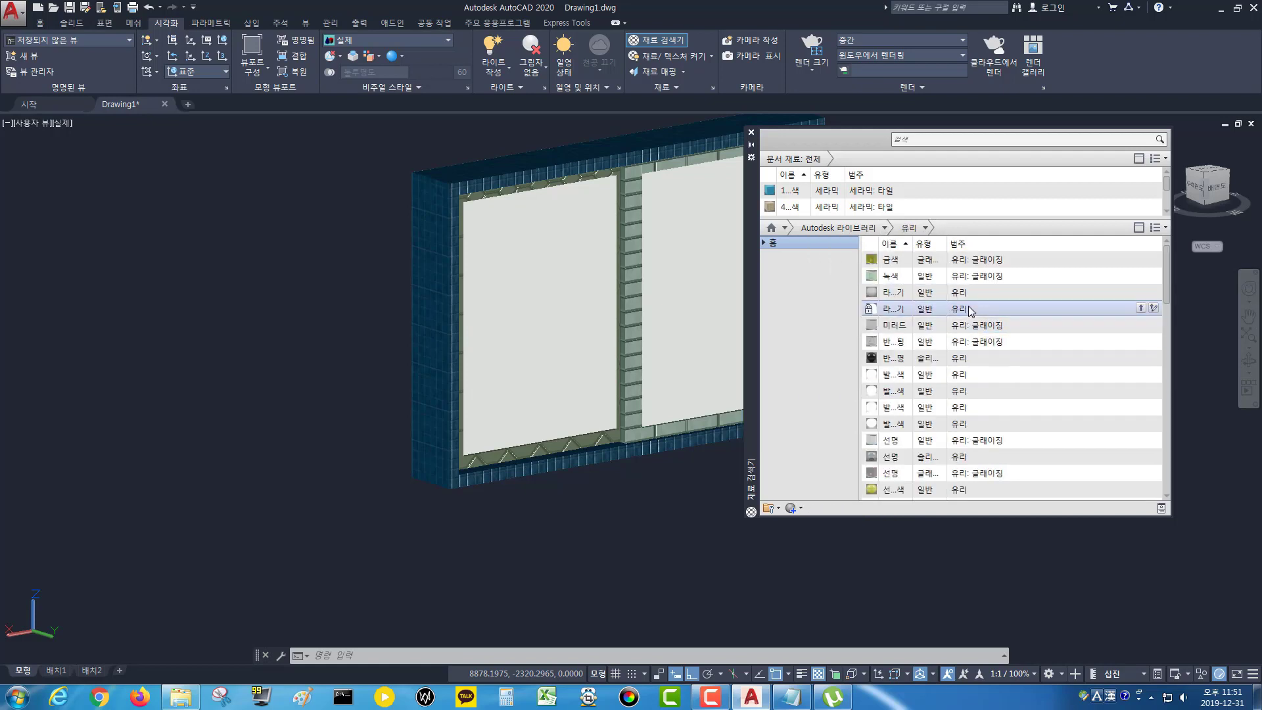
scroll(1011, 356, "down", 3)
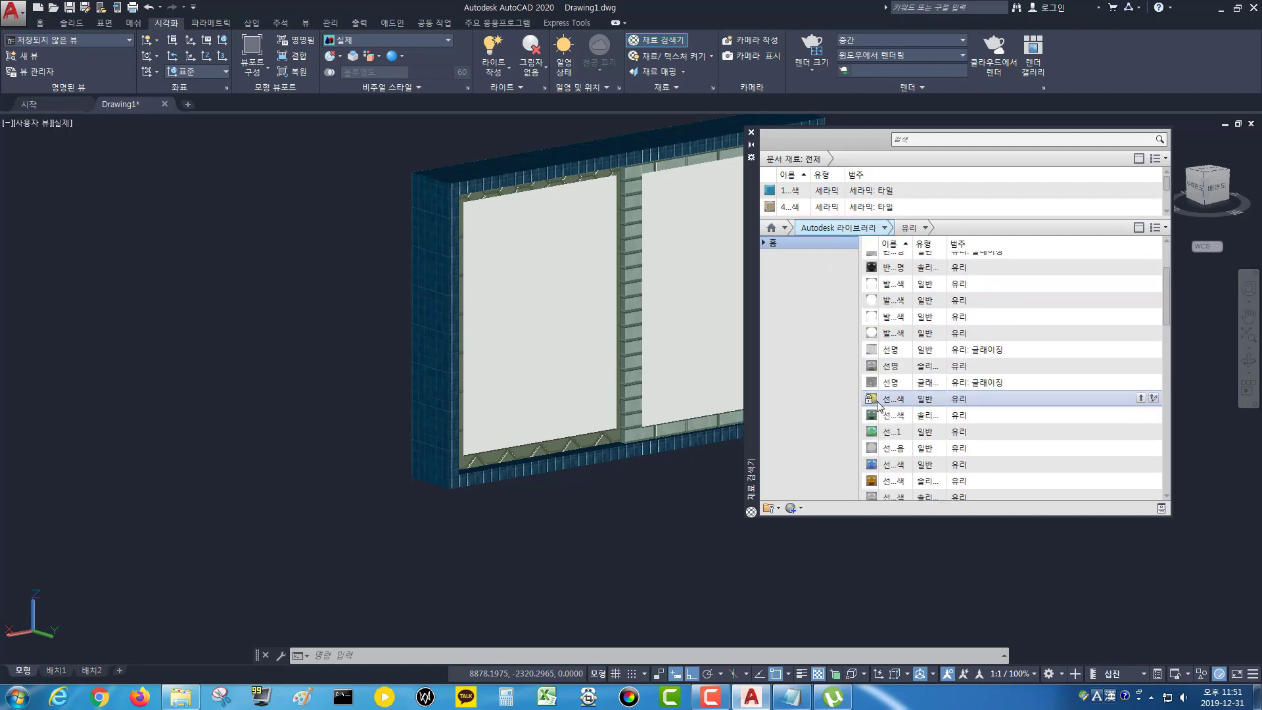
left_click_drag(887, 403, 714, 333)
left_click_drag(894, 401, 555, 399)
middle_click_drag(600, 536, 787, 558, "shift")
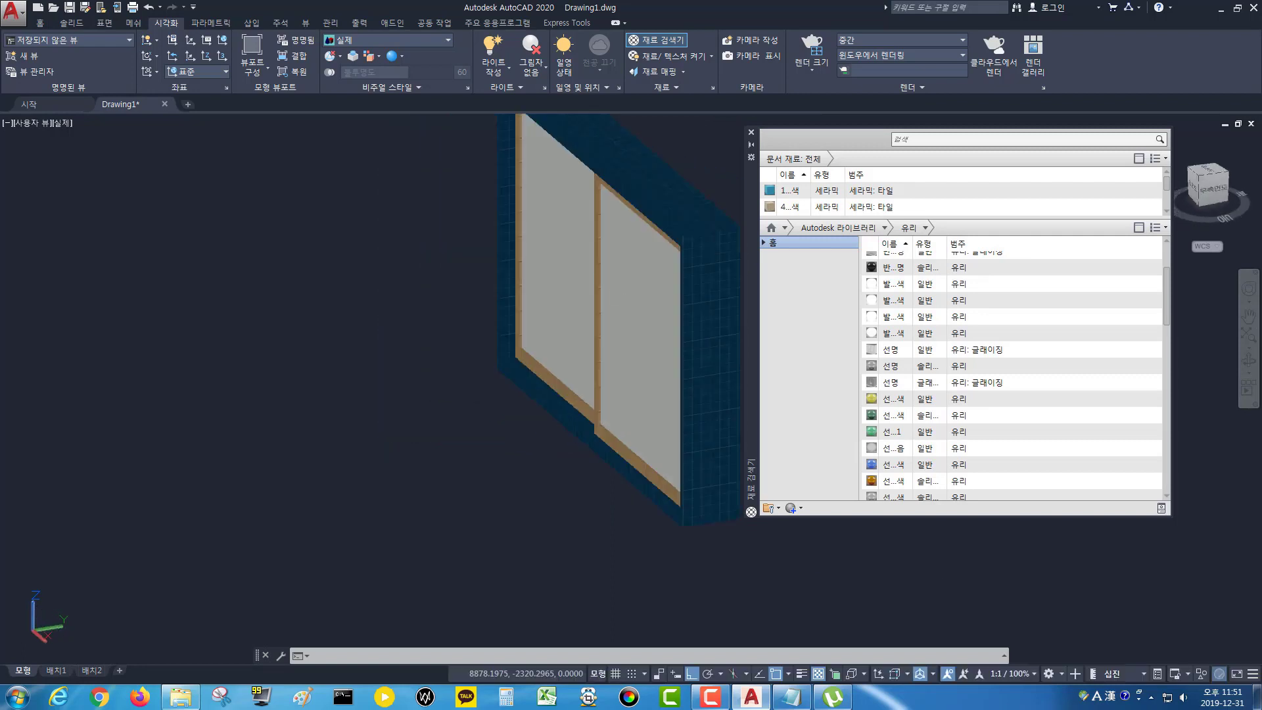
- Apply the yellow glass material to both panes on the tan sash side and close the material browser
left_click_drag(653, 389, 667, 383)
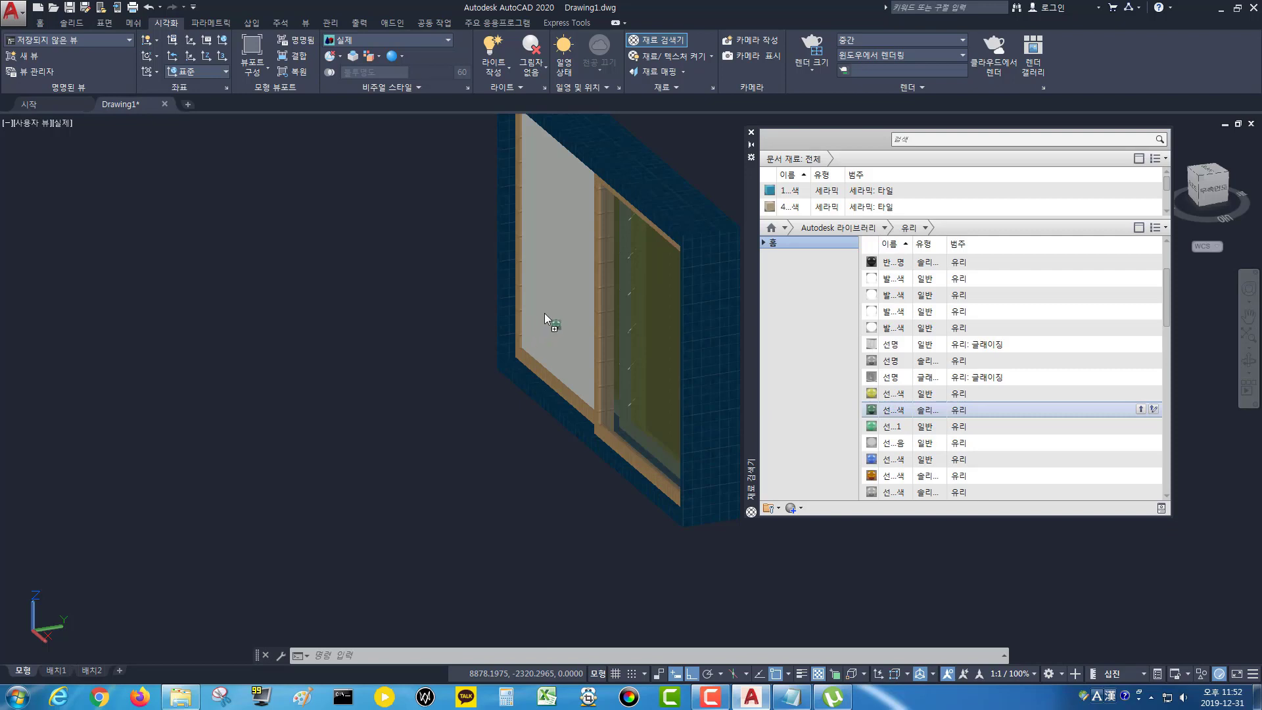
left_click_drag(544, 313, 544, 313)
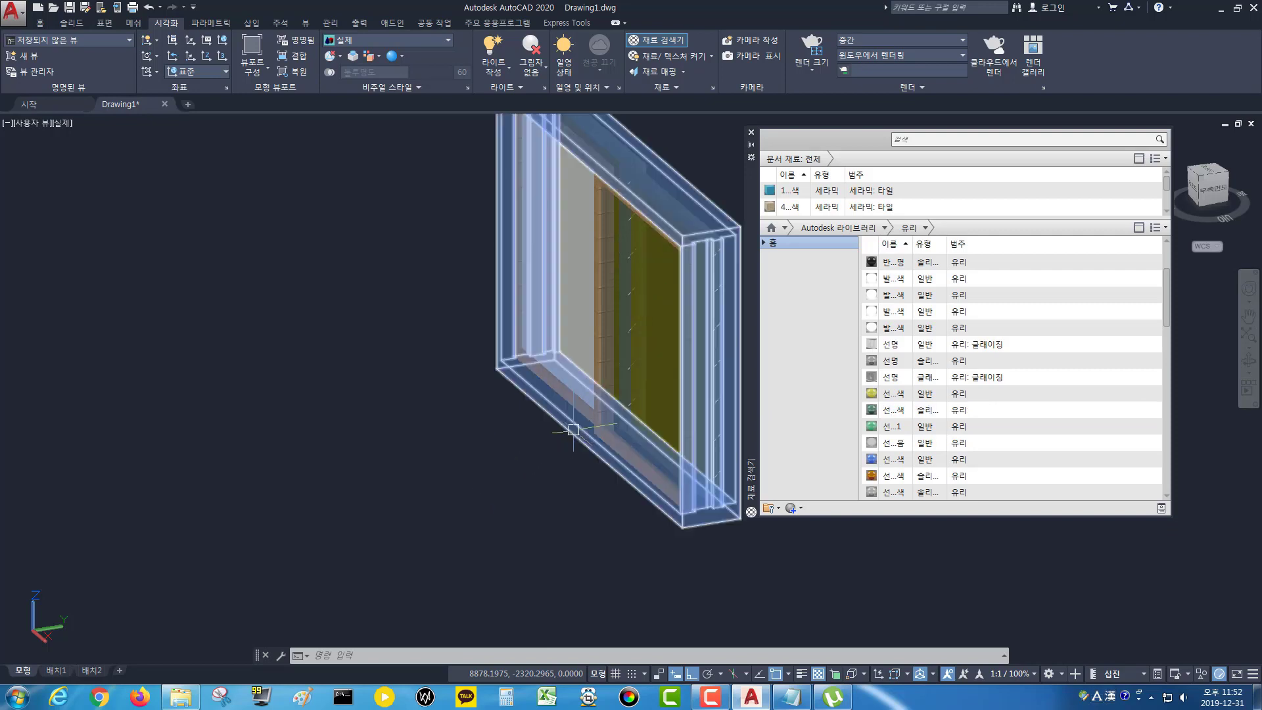
left_click_drag(573, 429, 574, 429)
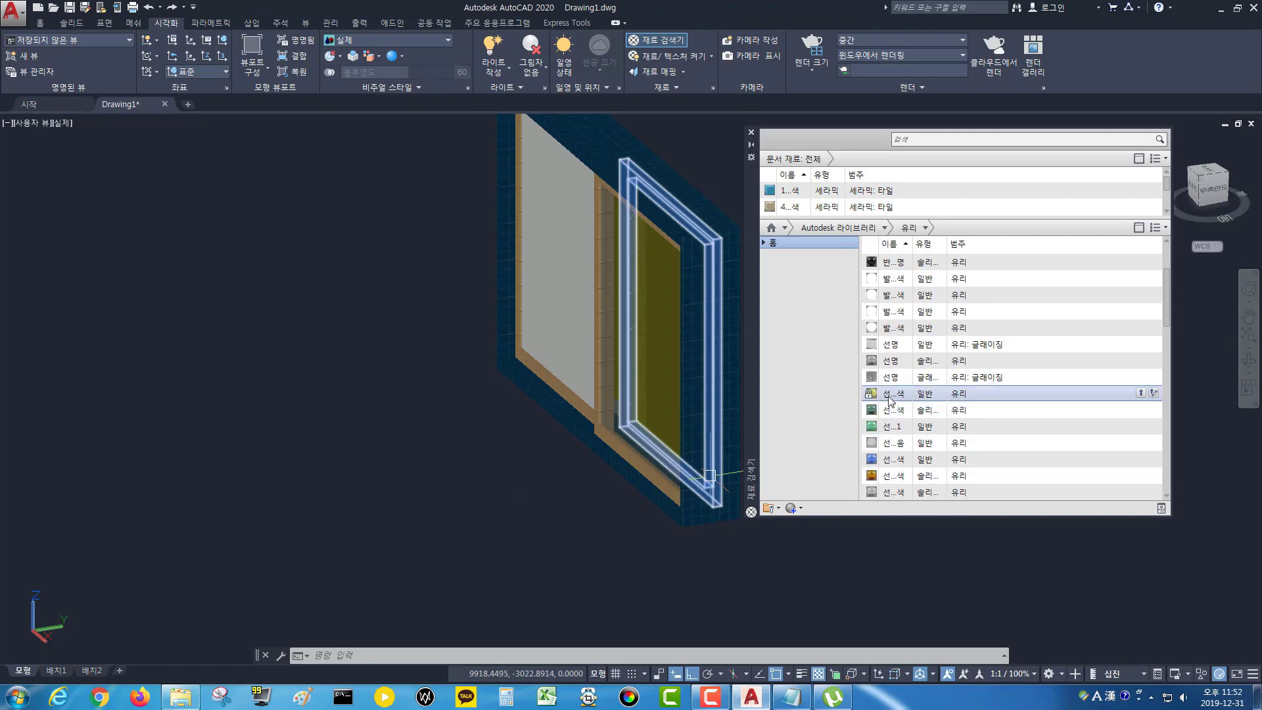
left_click_drag(887, 398, 569, 320)
middle_click_drag(507, 527, 572, 527, "shift")
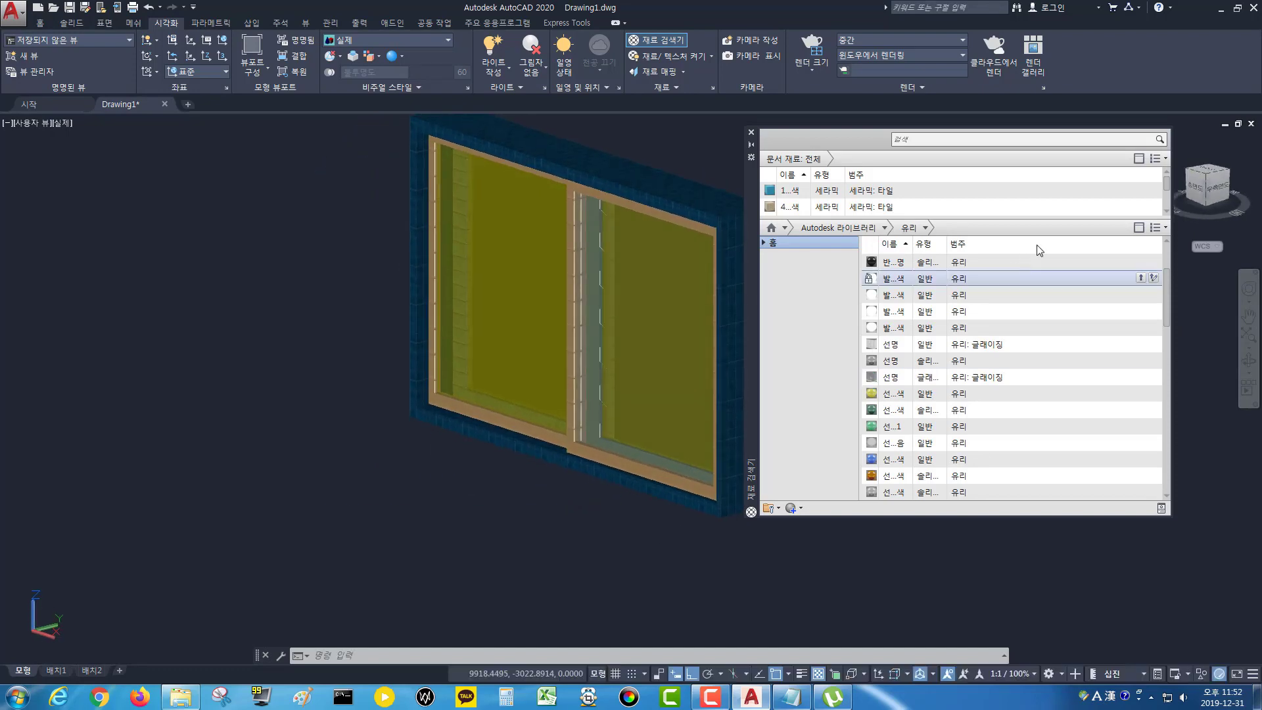
scroll(1039, 250, "up", 1)
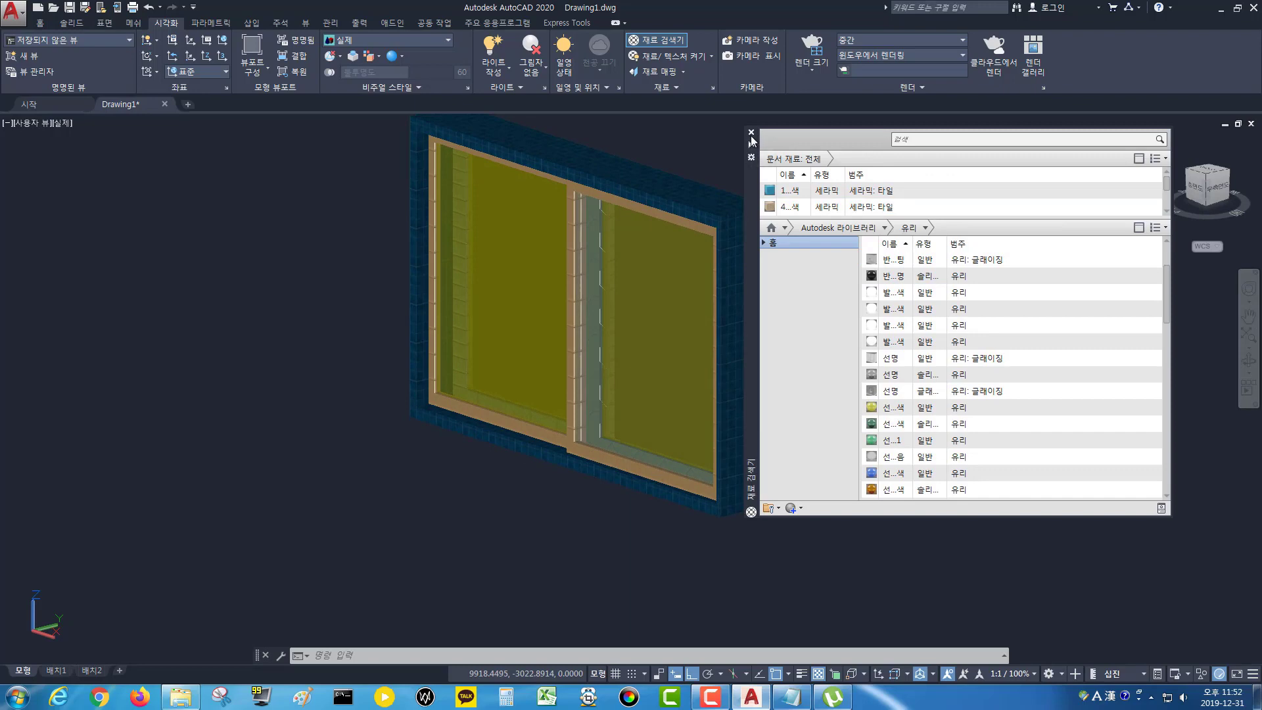
left_click(751, 134)
- Move the right tan sash frame and its glass pane 100 units toward the left sash
middle_click_drag(803, 394, 904, 459, "shift")
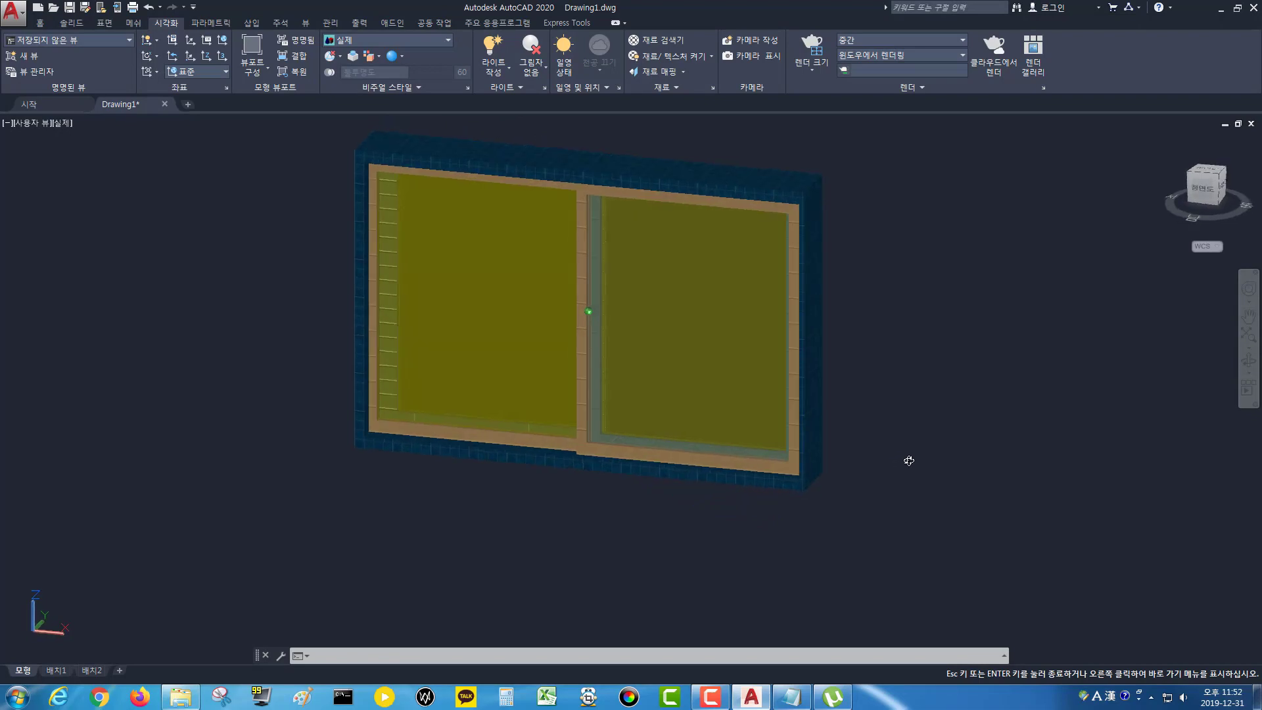
scroll(591, 467, "up", 3)
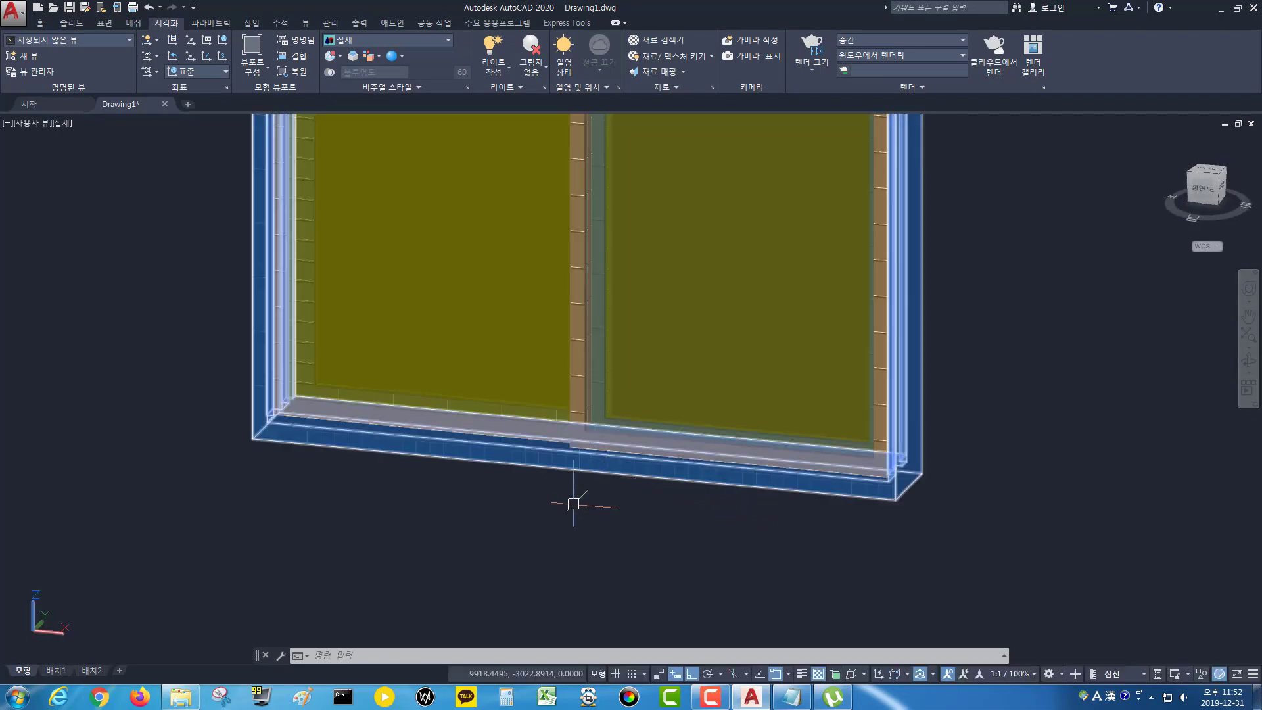
scroll(588, 511, "down", 4)
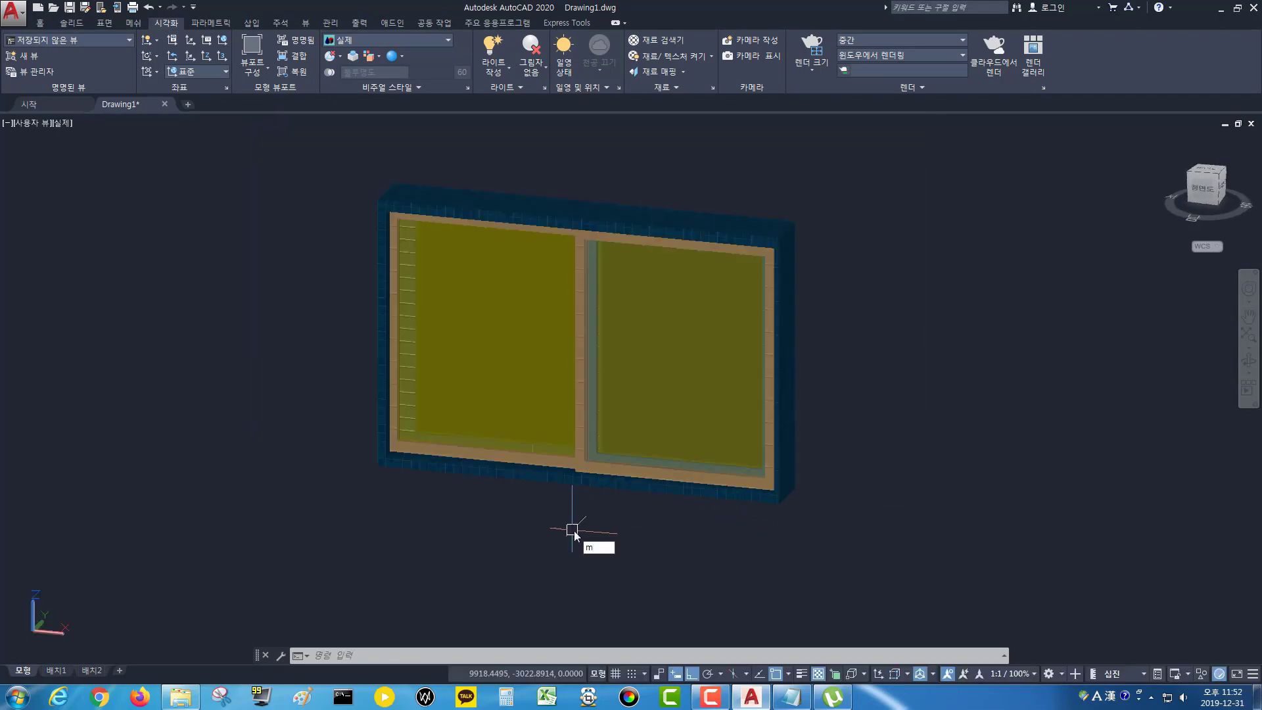
key("Return")
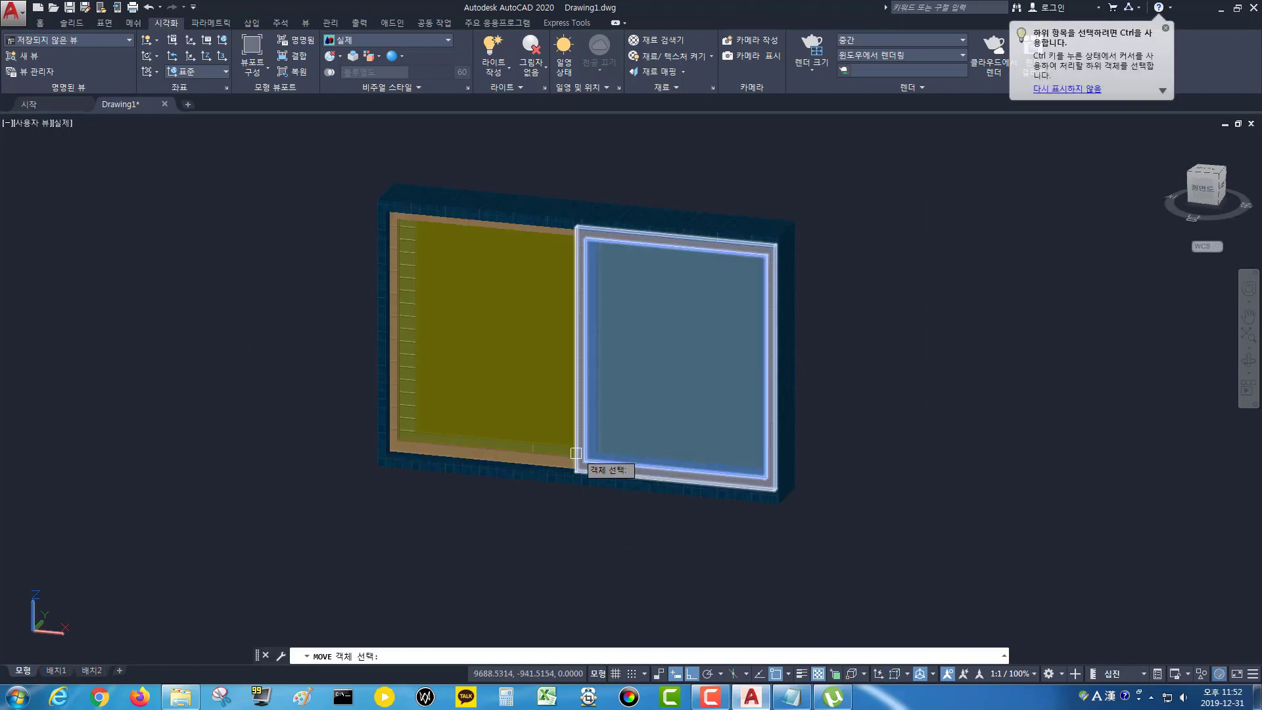
left_click(612, 463)
key("Return")
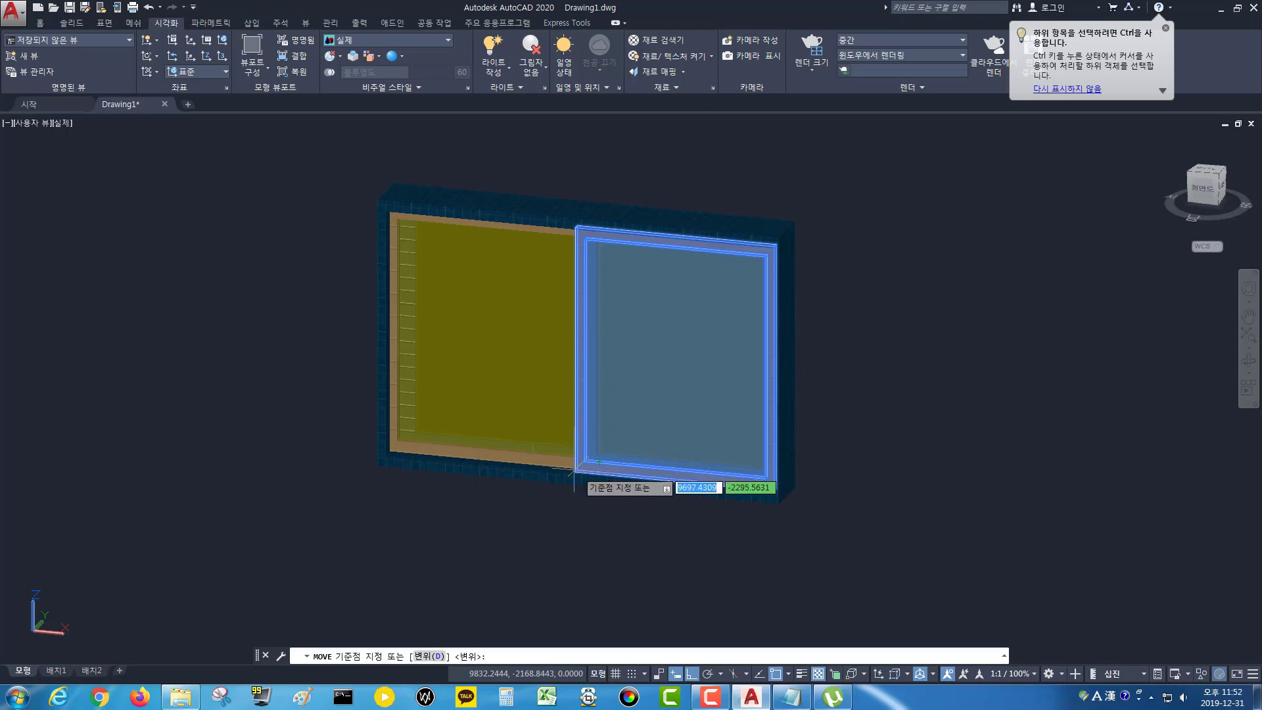
left_click(574, 471)
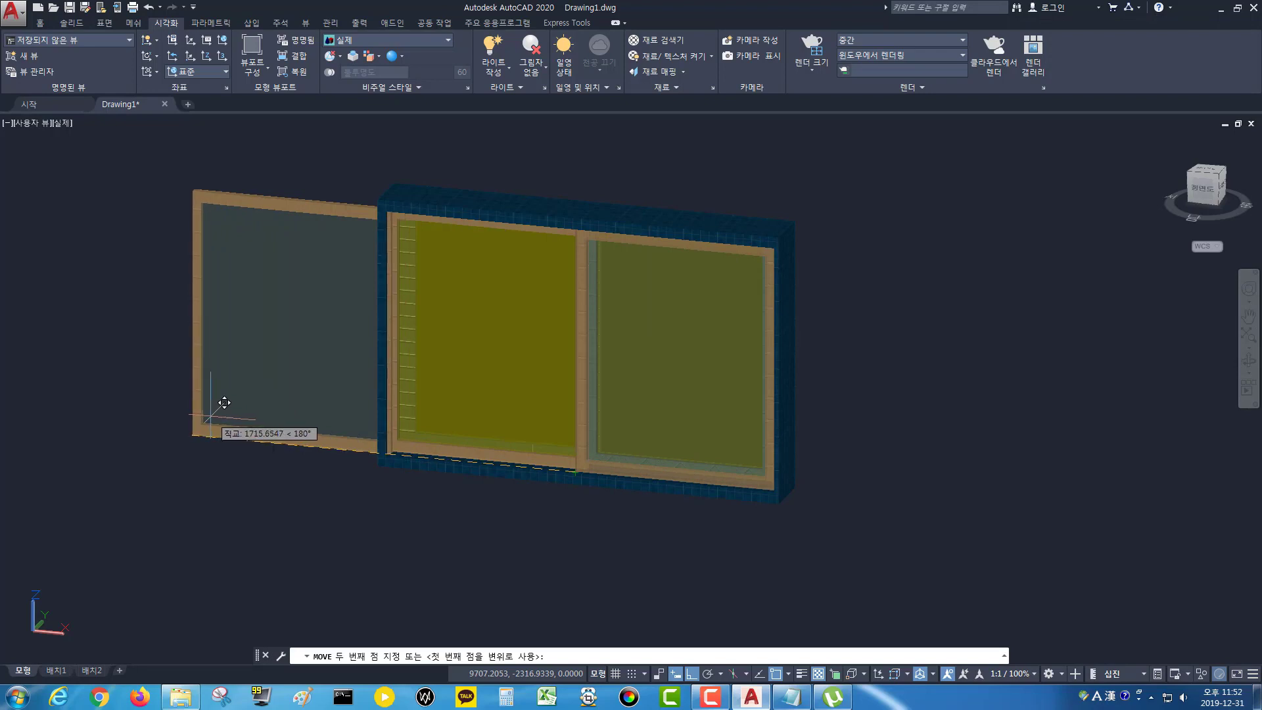
type("100")
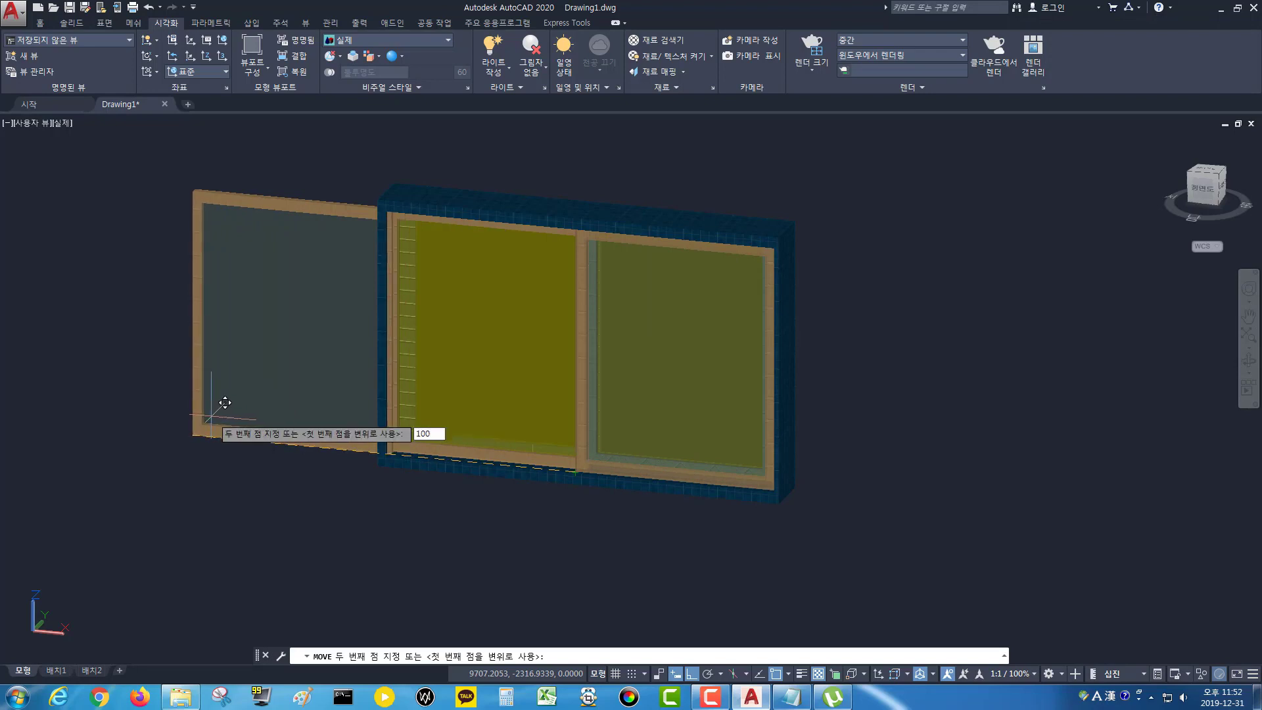
key("Return")
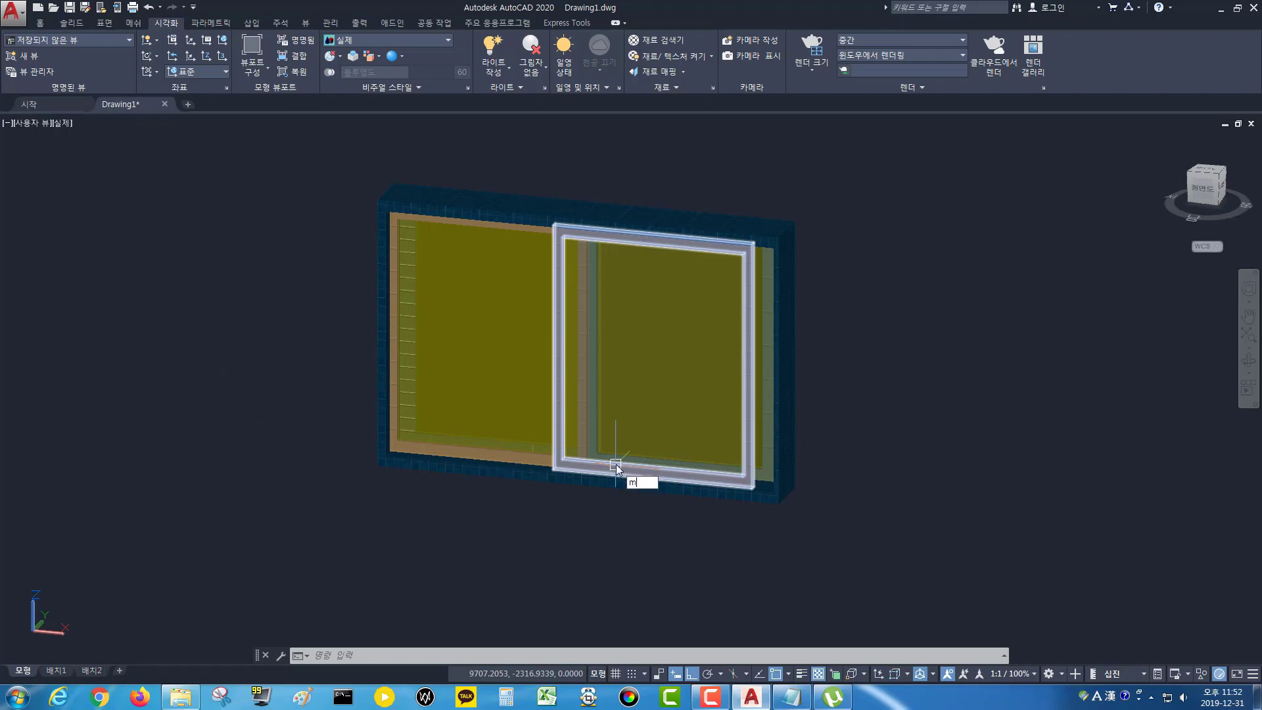
- Move the same right tan sash and its pane another 100 units in the same direction
type("m")
key("Return")
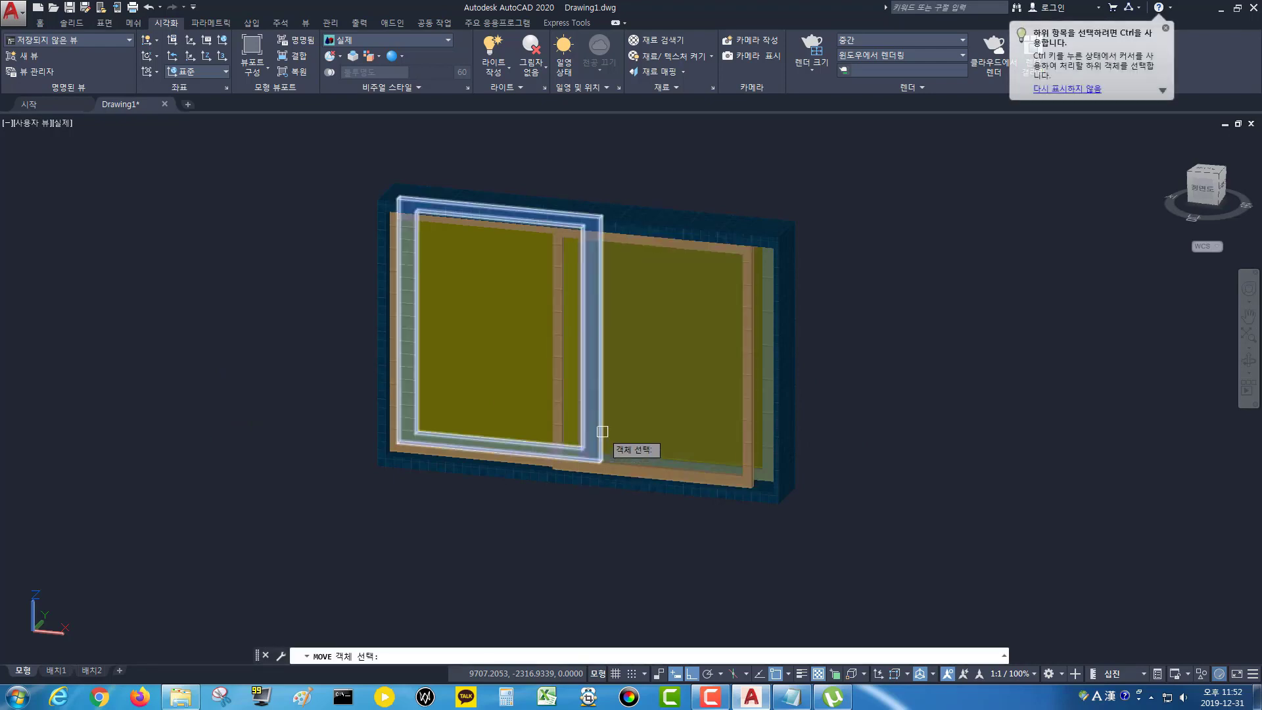
left_click(619, 428)
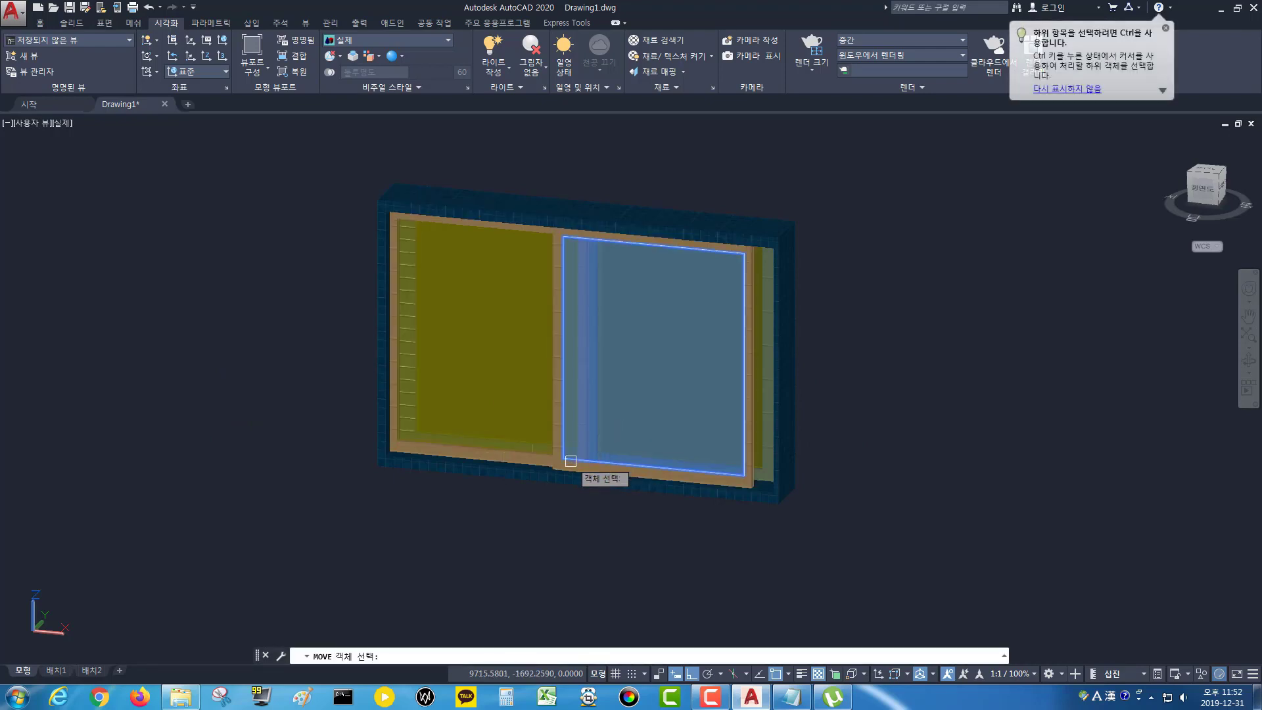
left_click(563, 459)
key("Return")
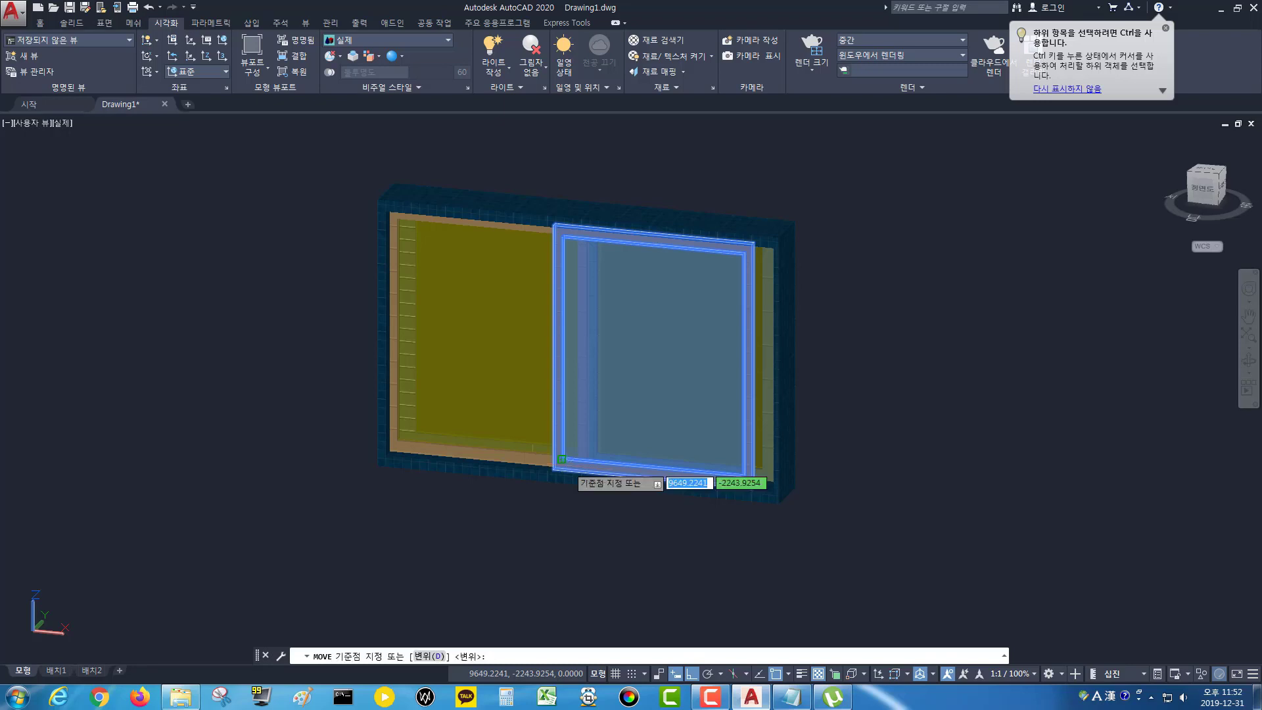
left_click(554, 467)
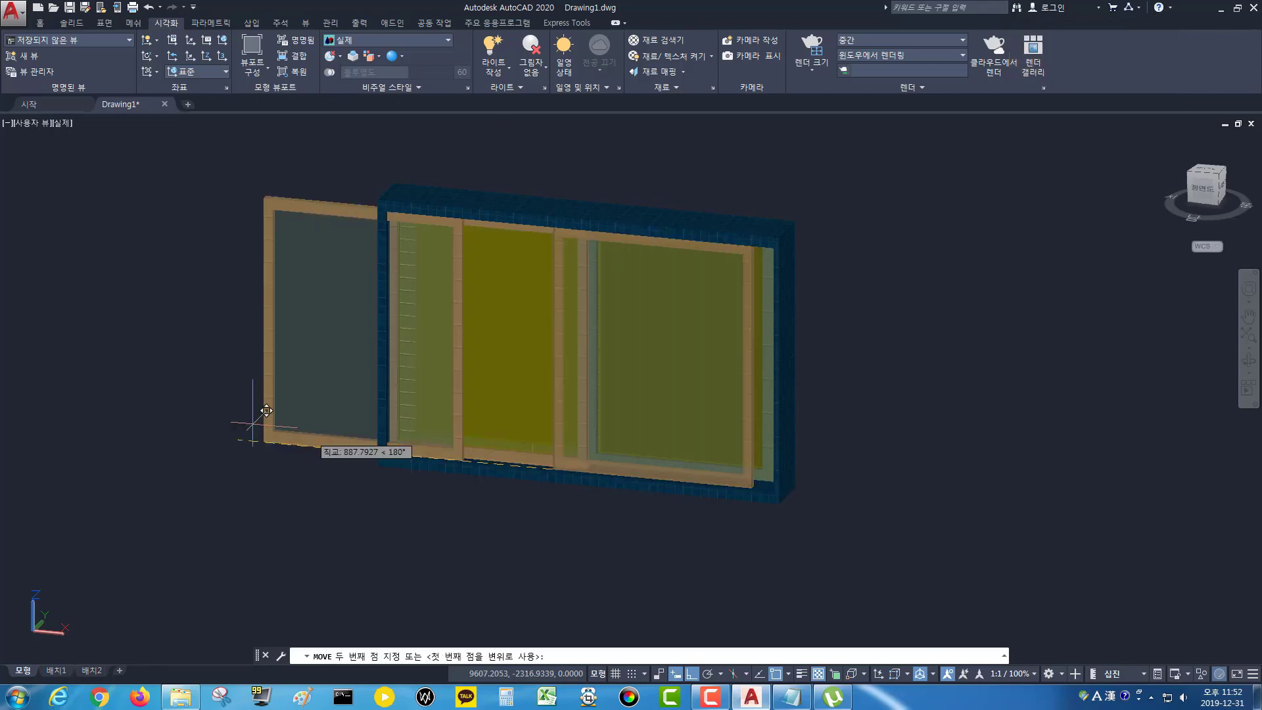
type("10")
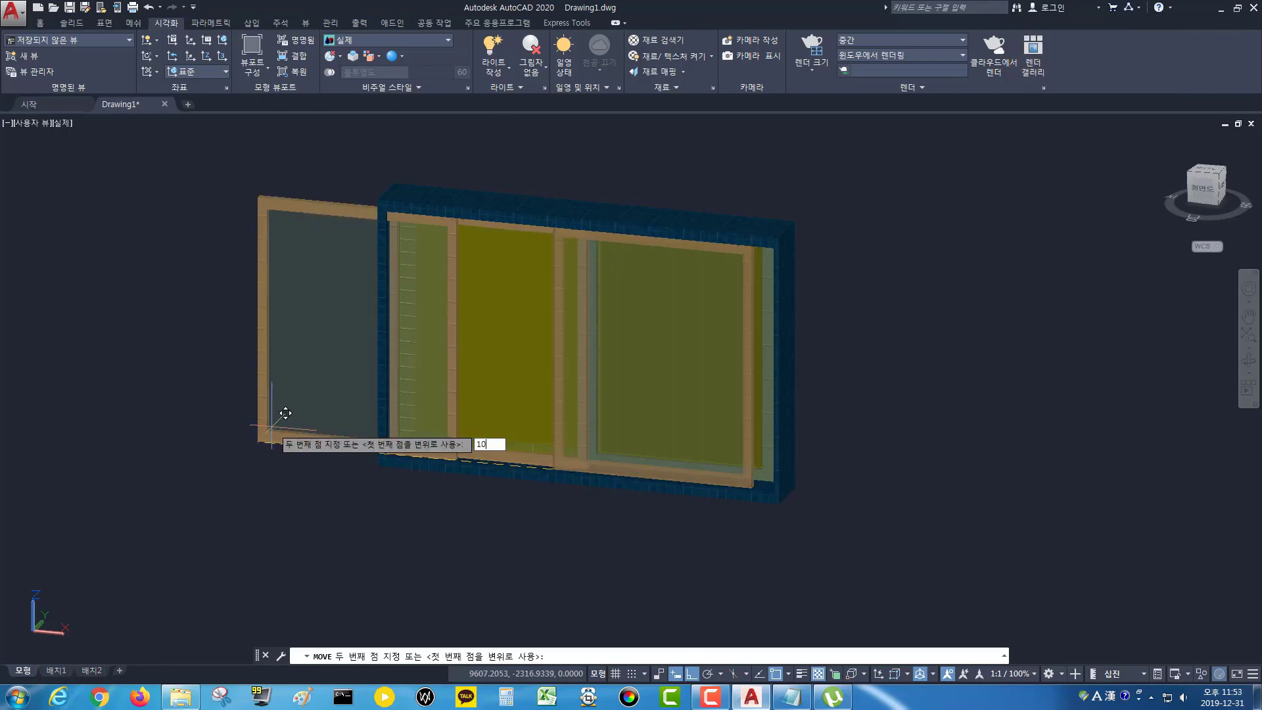
type("0")
key("Return")
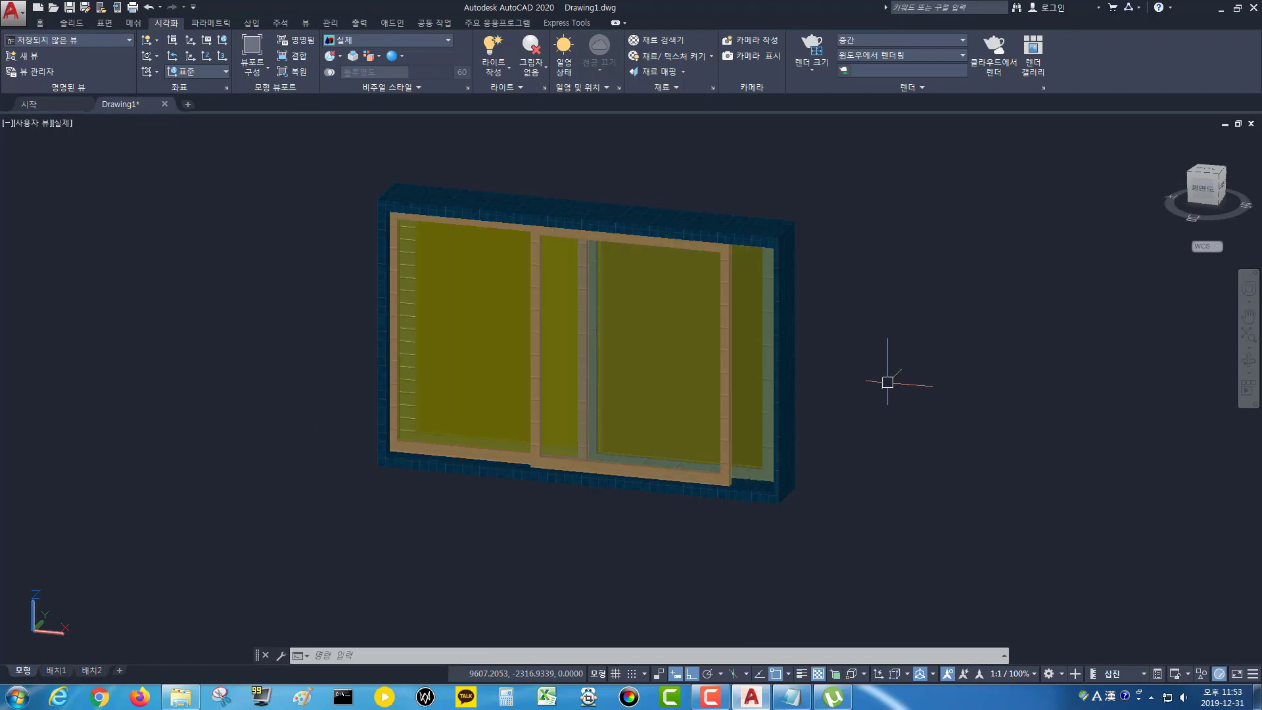
- On the window's opposite side, move the left green sash frame and its pane 400 units toward the right sash
middle_click_drag(838, 395, 463, 453, "shift")
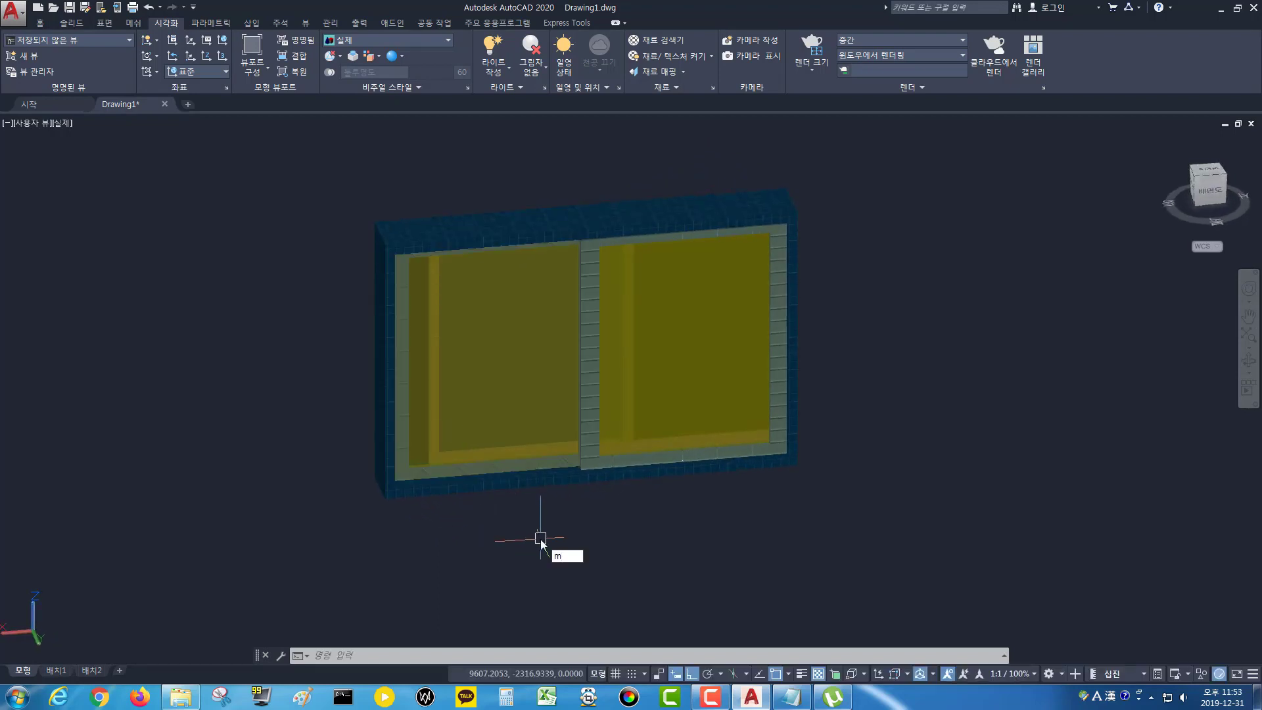
key("Return")
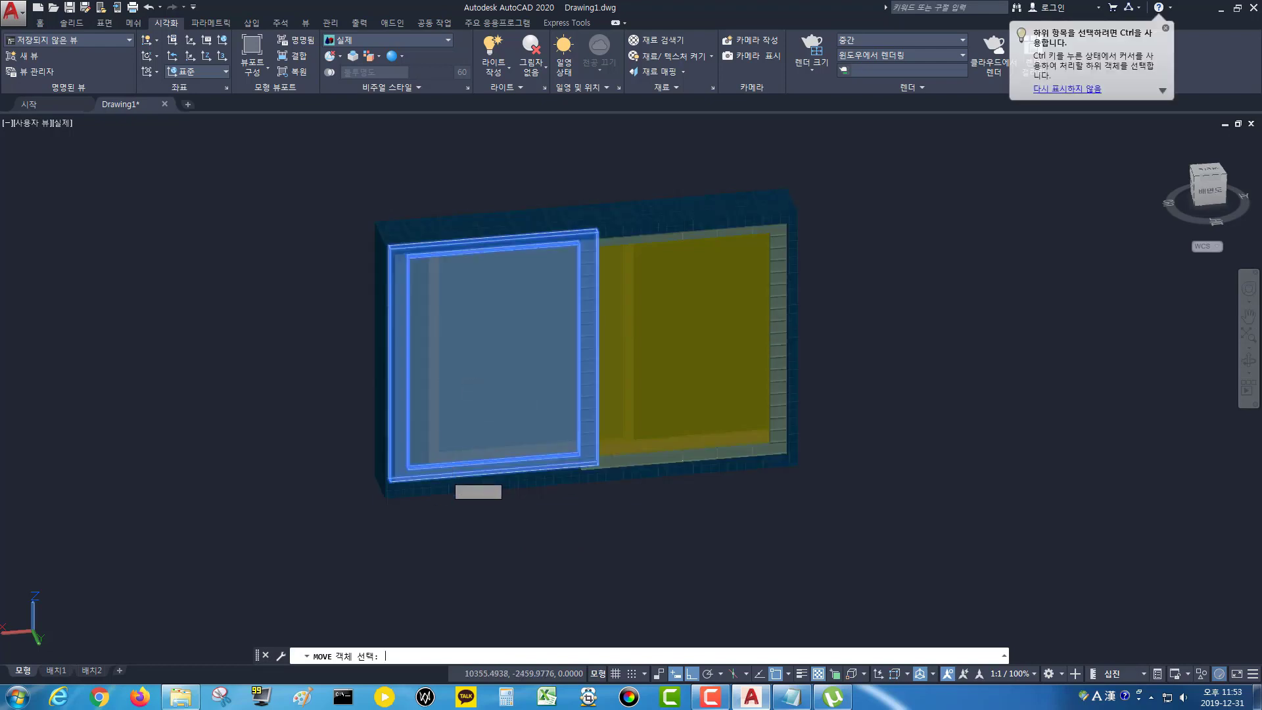
key("Return")
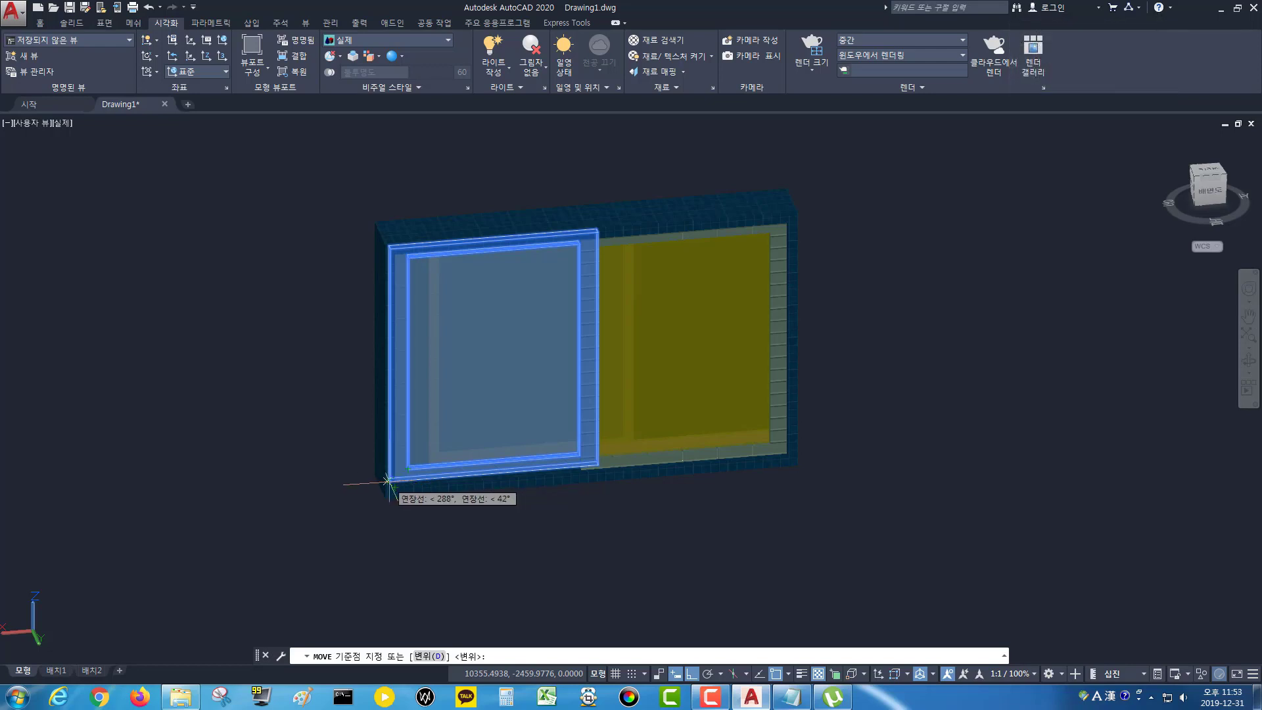
scroll(388, 482, "up", 3)
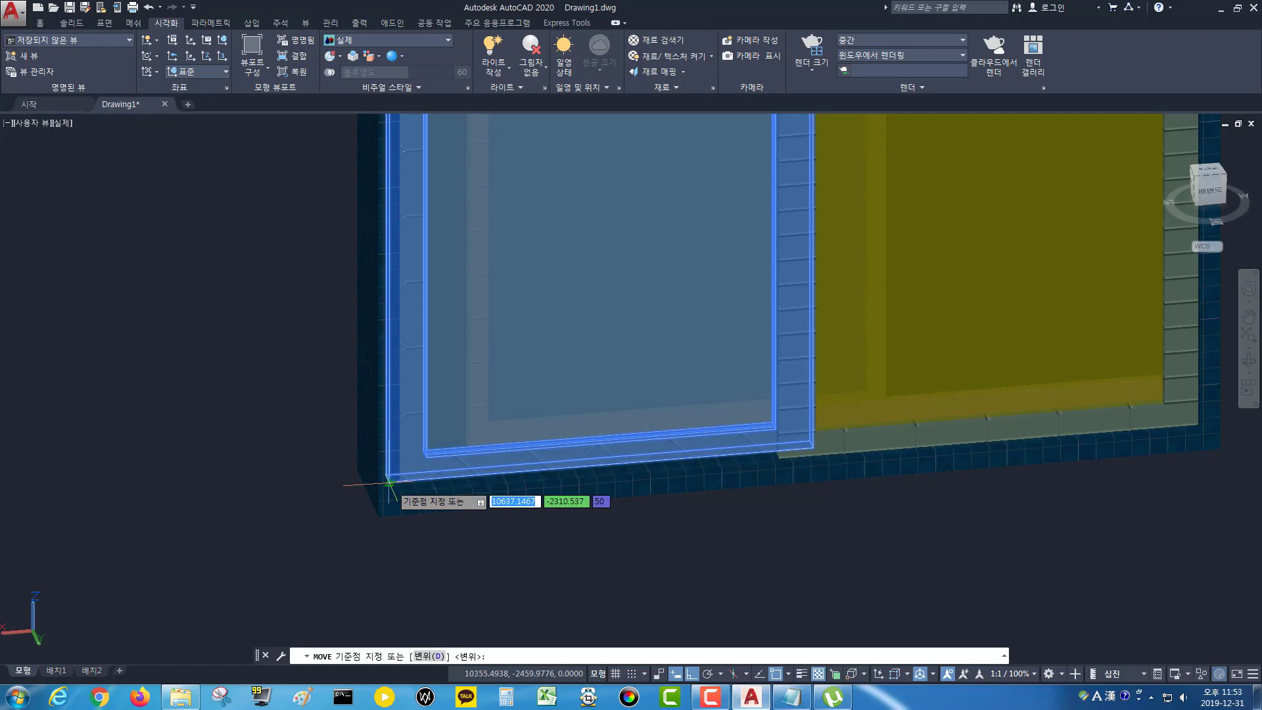
scroll(389, 483, "up", 3)
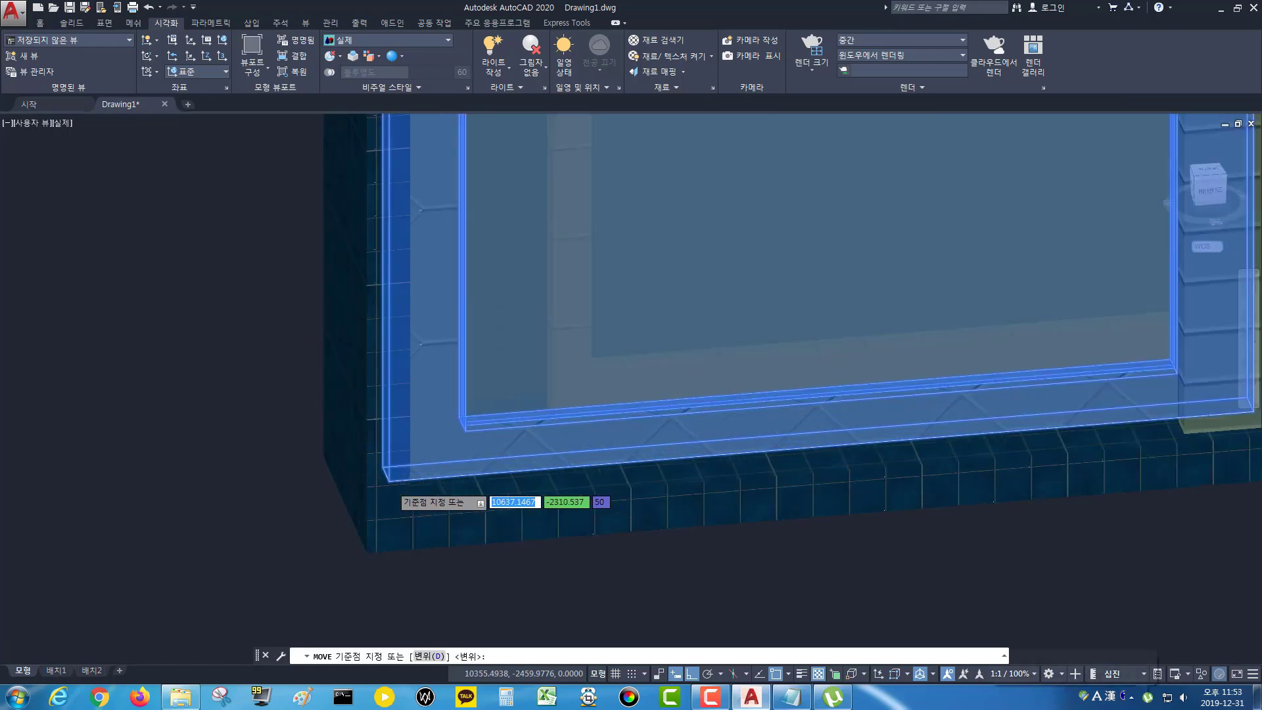
left_click(388, 481)
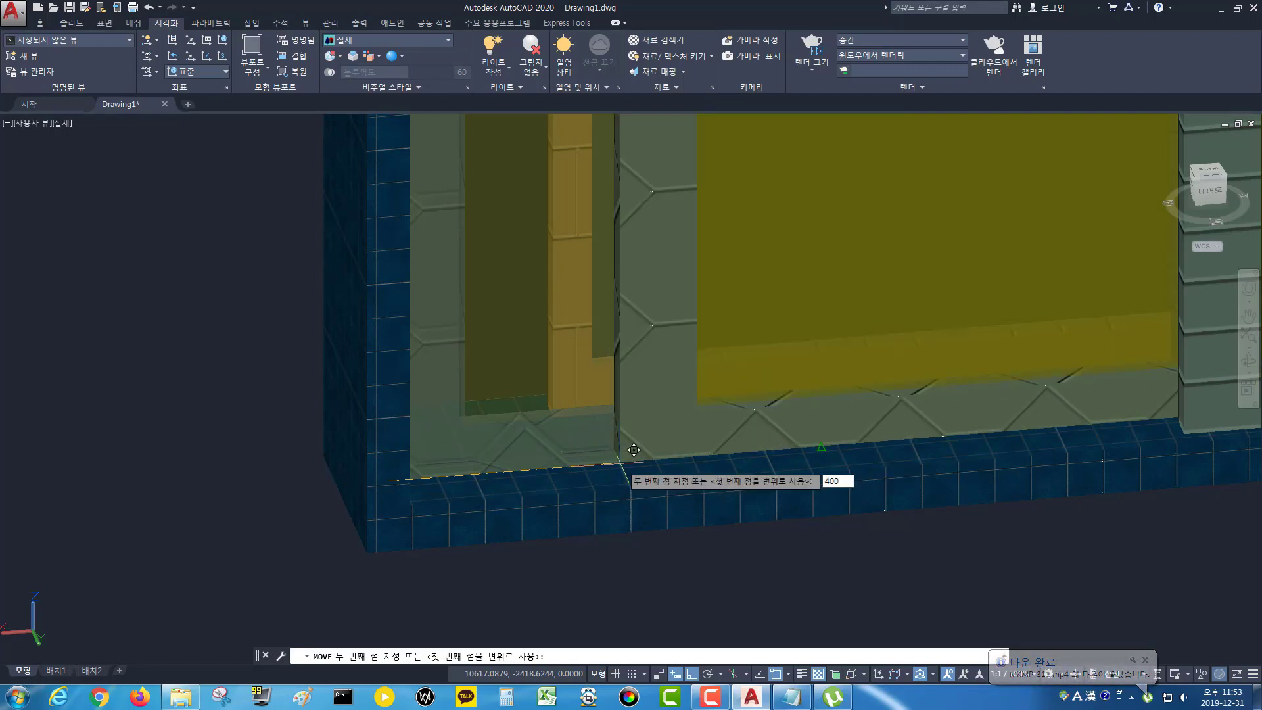
left_click(623, 451)
- Inspect the partly opened sashes in both tracks, ending with an angled view from the tan sash side
scroll(699, 485, "down", 8)
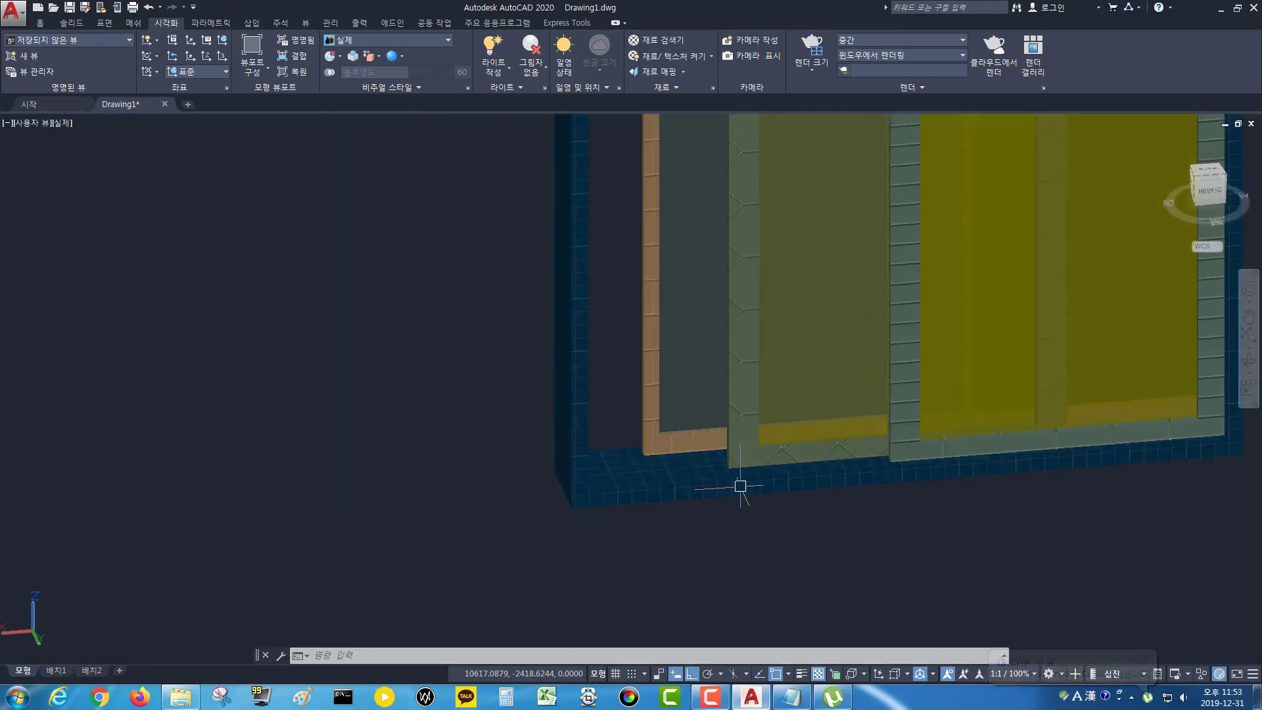
middle_click_drag(890, 504, 1198, 484, "shift")
scroll(983, 403, "up", 5)
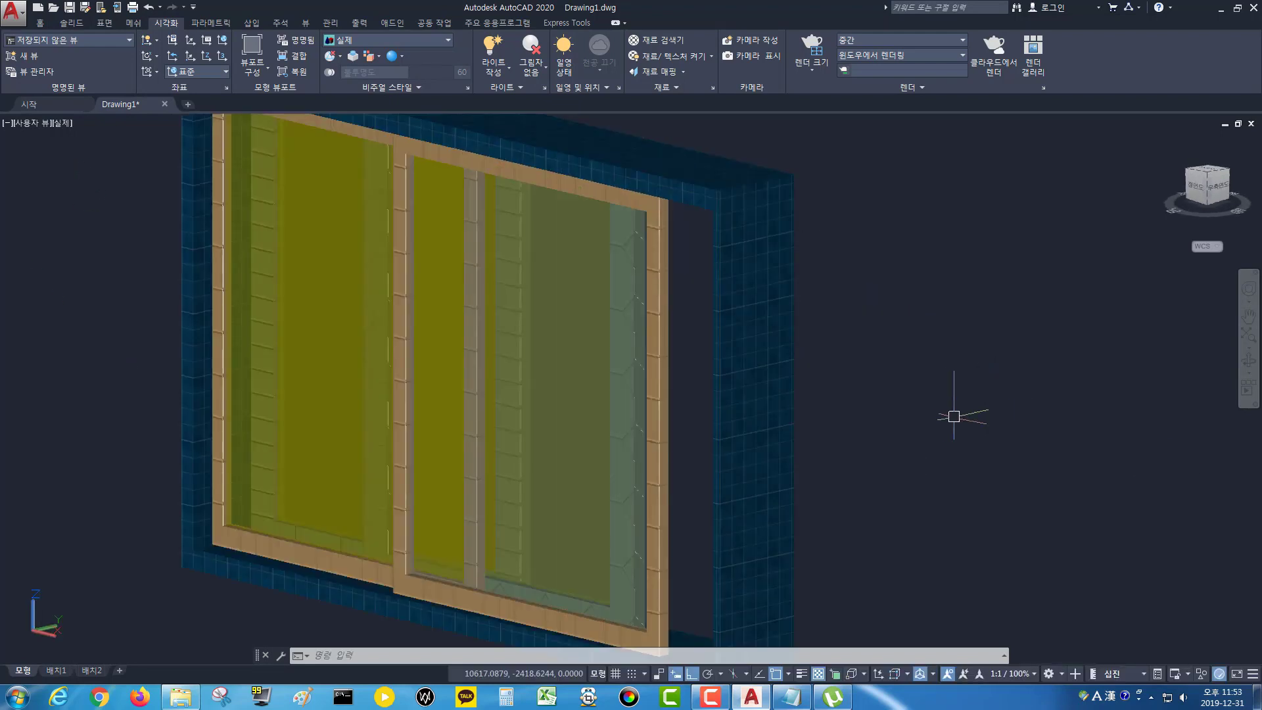
scroll(953, 416, "down", 3)
middle_click_drag(944, 437, 903, 419)
middle_click_drag(881, 462, 879, 503, "shift")
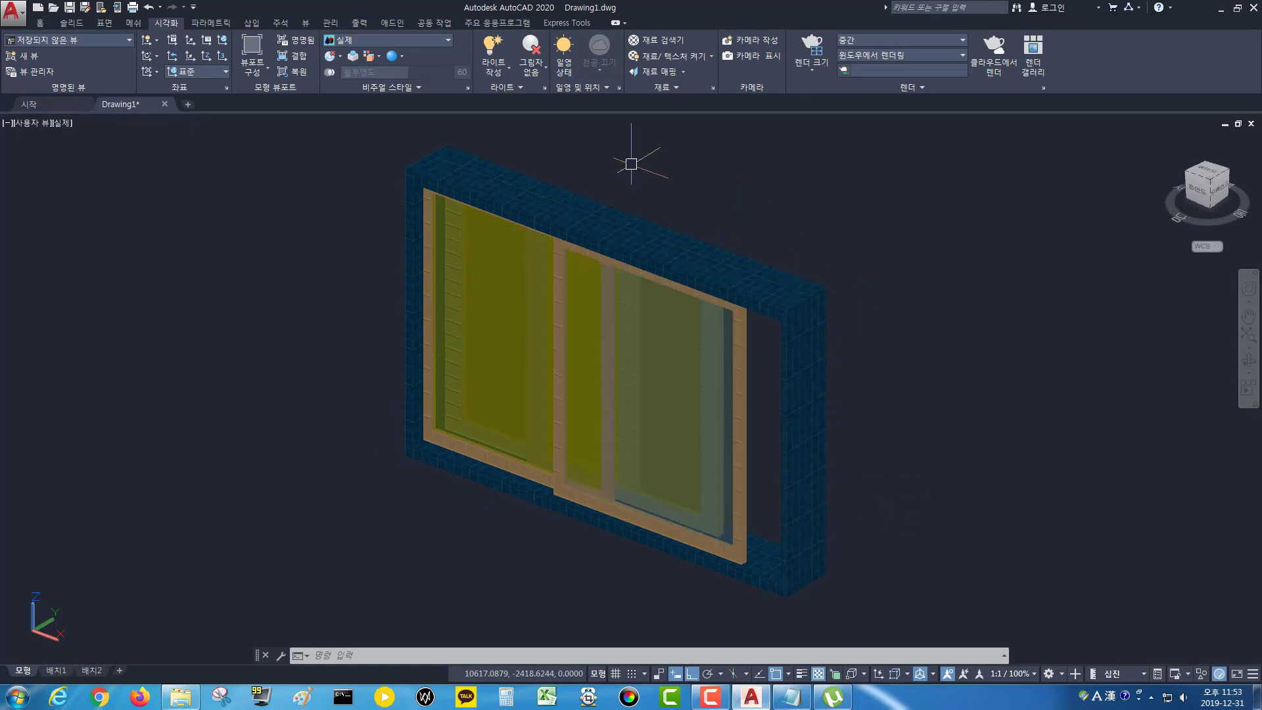